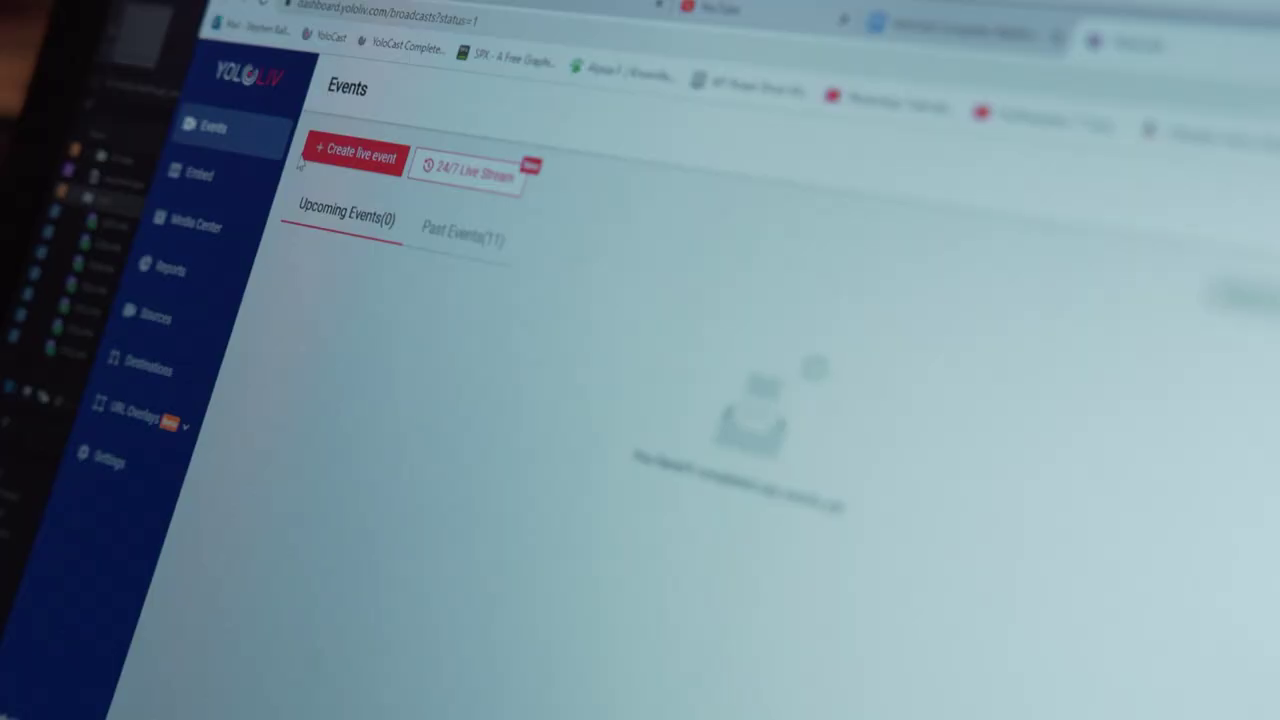
- Start a live event titled 'Football Championship', then show the Laptop OBS source's stream details
click(375, 163)
click(432, 261)
text(Football Championship)
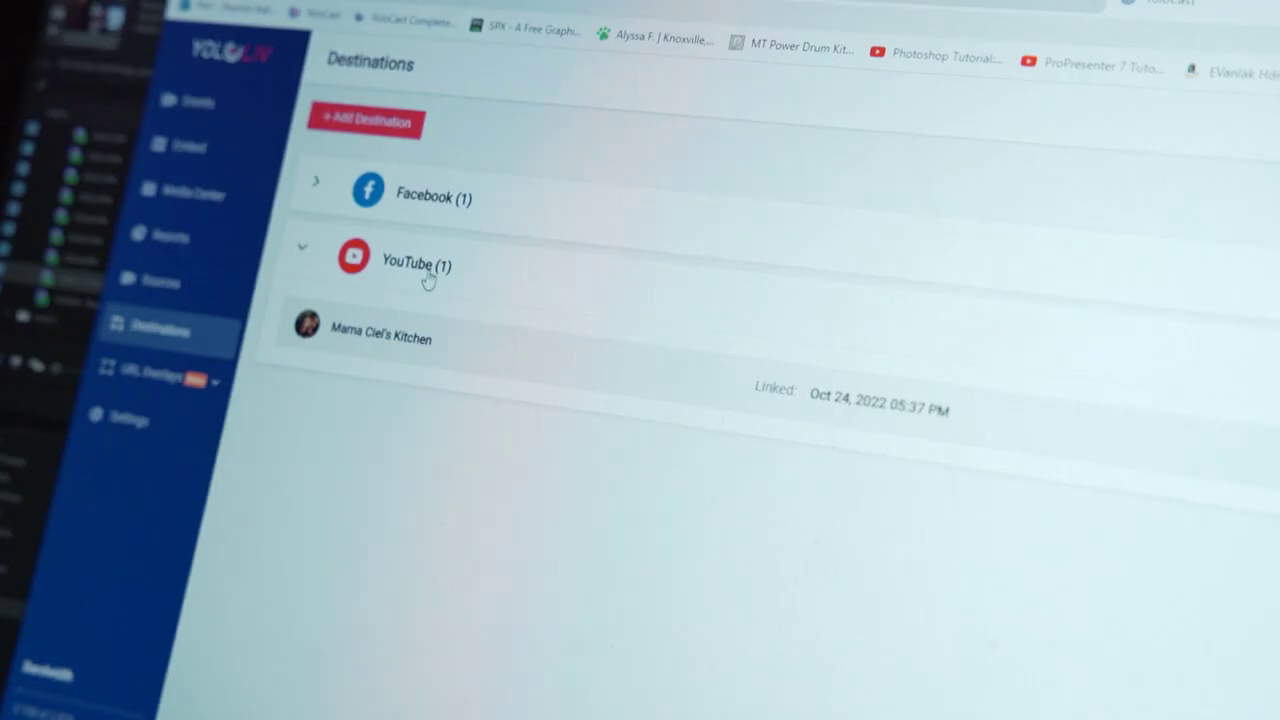
click(158, 298)
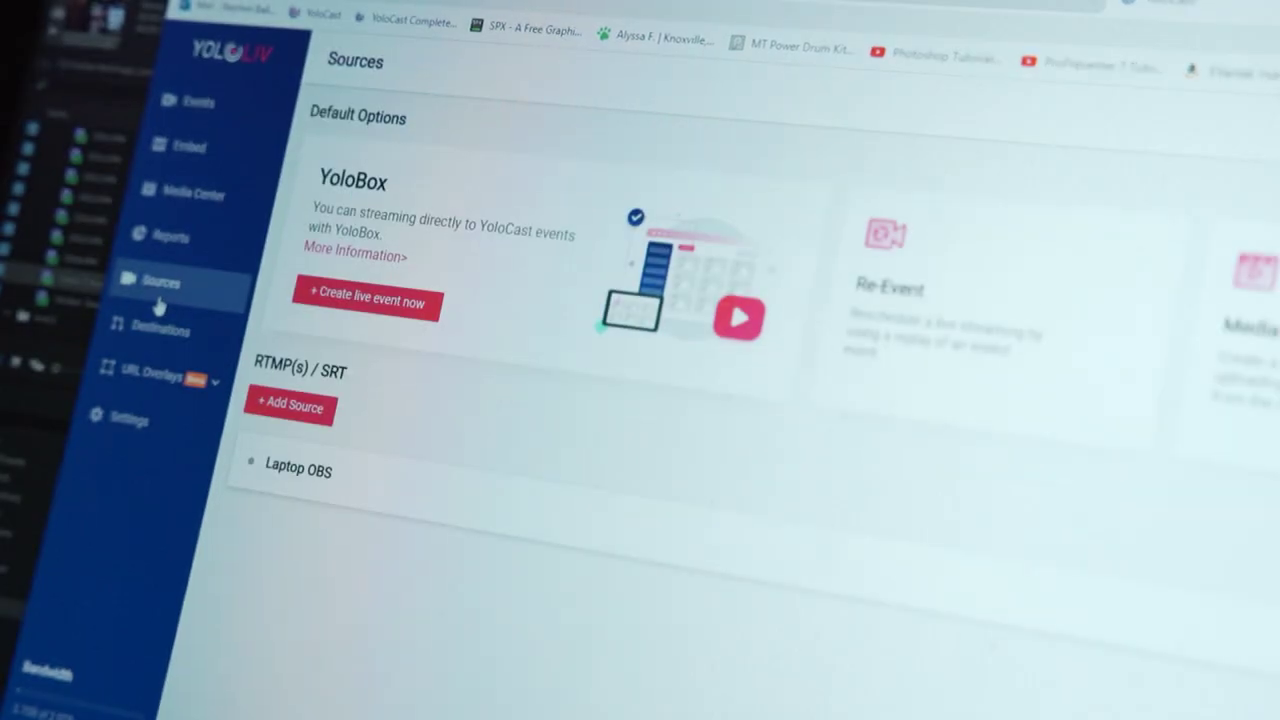
click(326, 472)
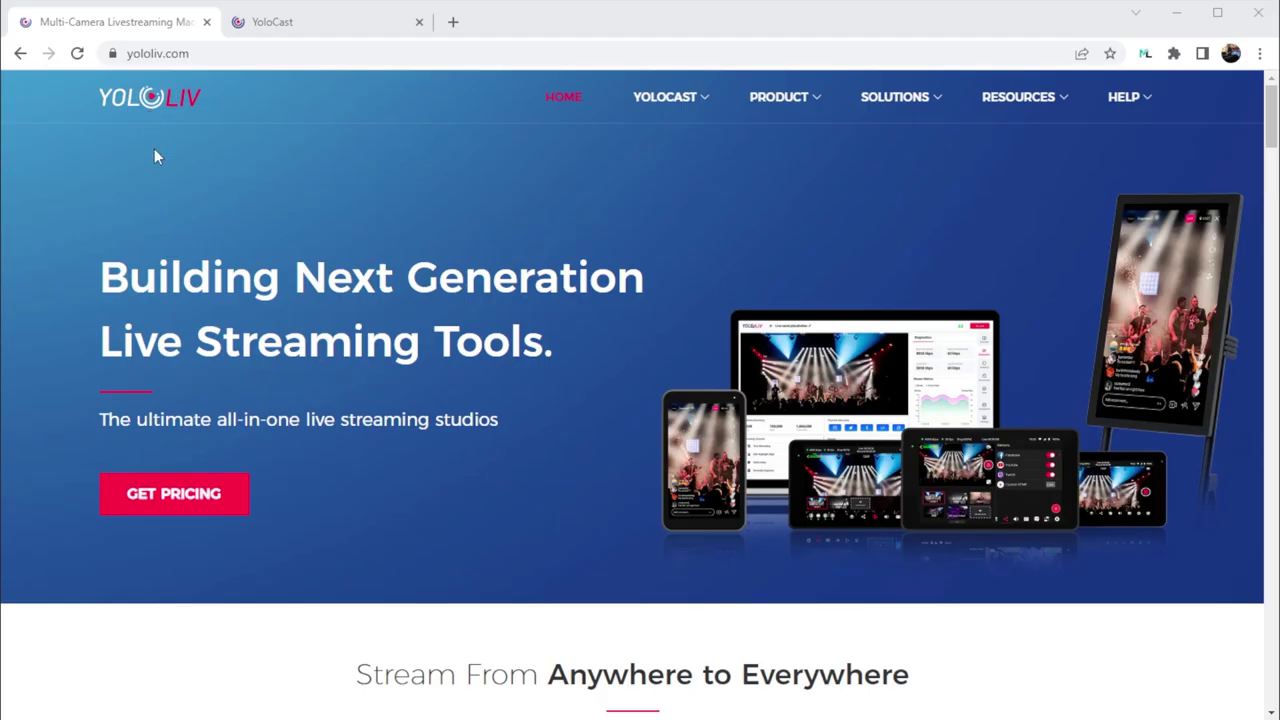
- View the YoloCast Overview page on yololiv.com, then return to the Events dashboard
click(209, 57)
mouse_move(669, 104)
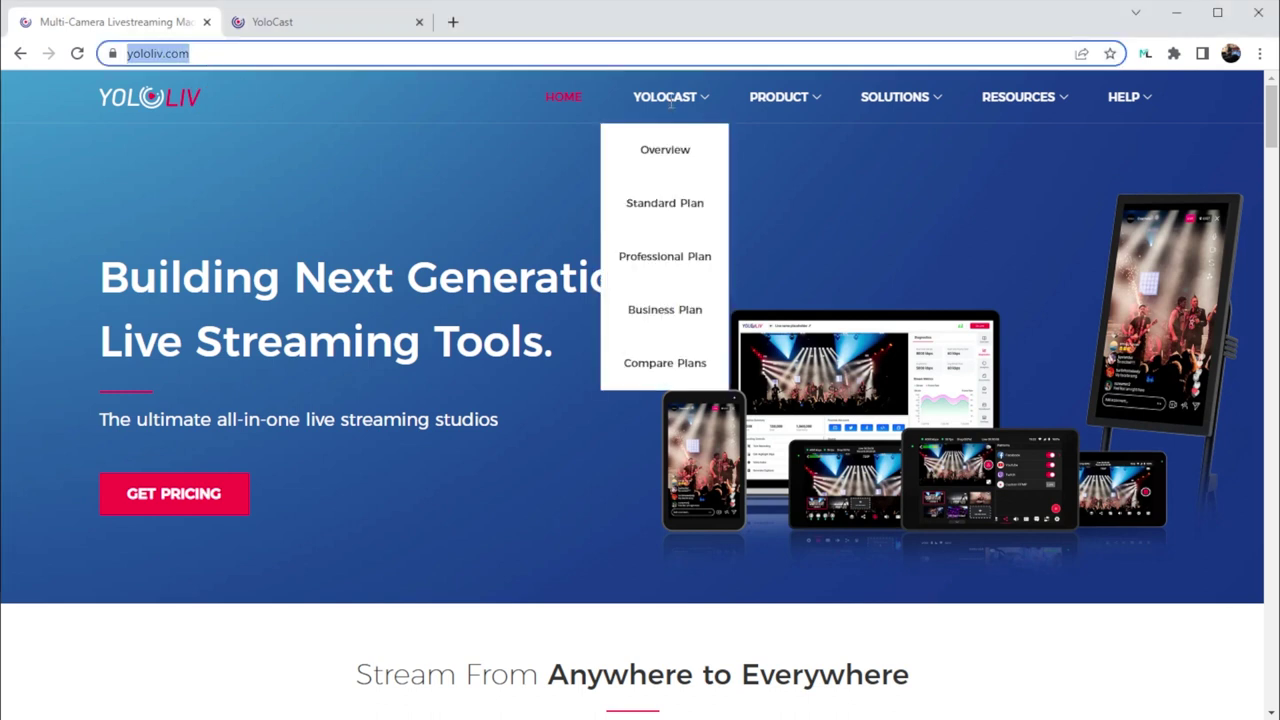
click(671, 157)
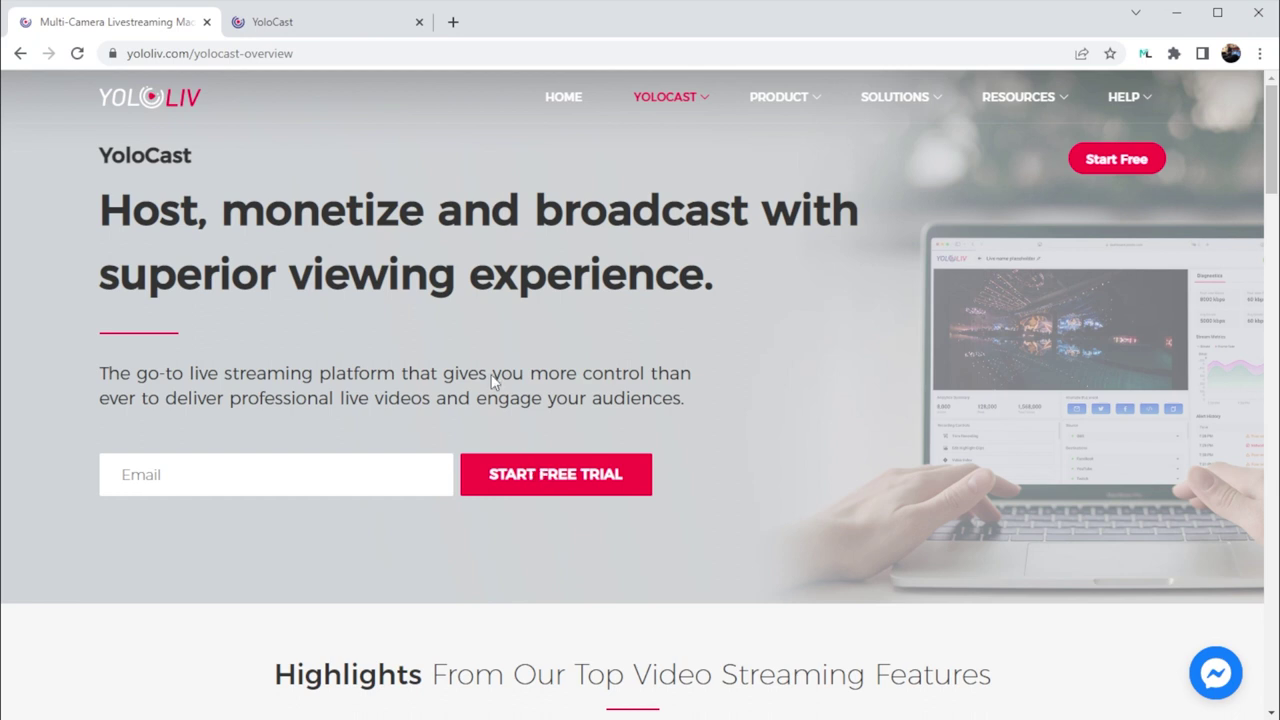
click(286, 28)
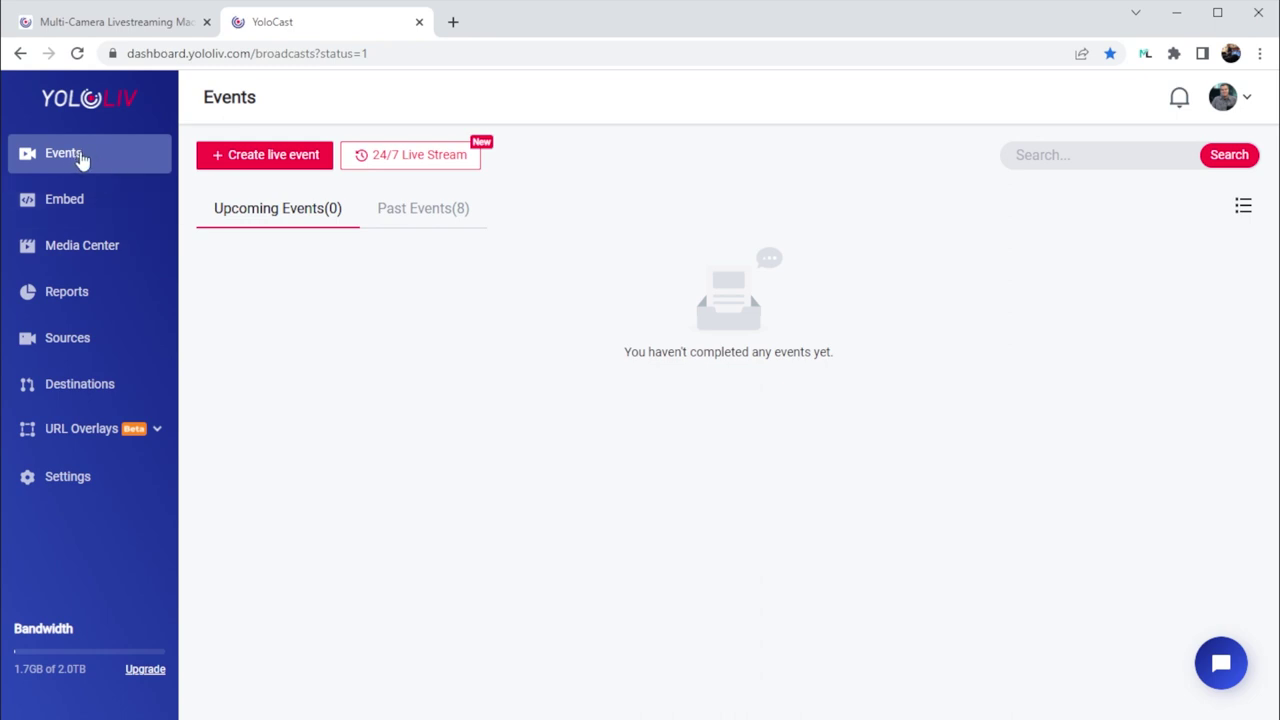
- Start a new live event titled 'Stream Title' with YoloBox as its source
click(250, 158)
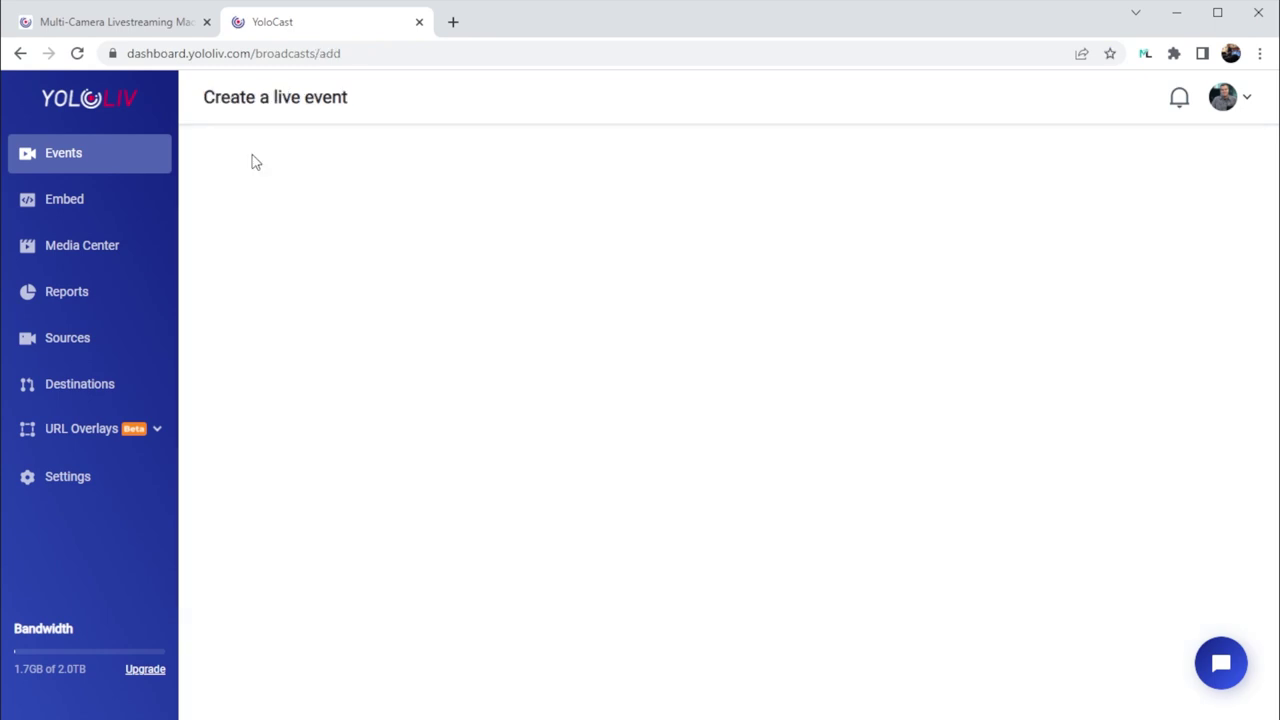
click(418, 240)
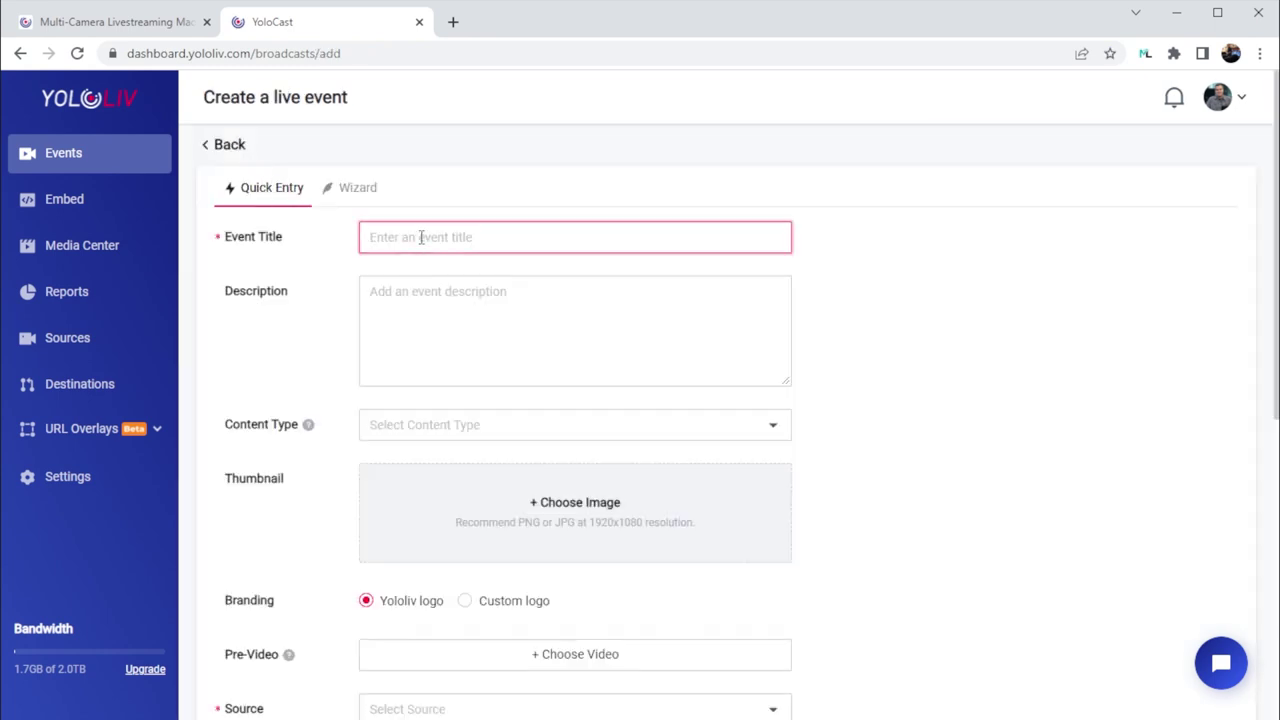
text(S)
scroll(337, 399, down, 1)
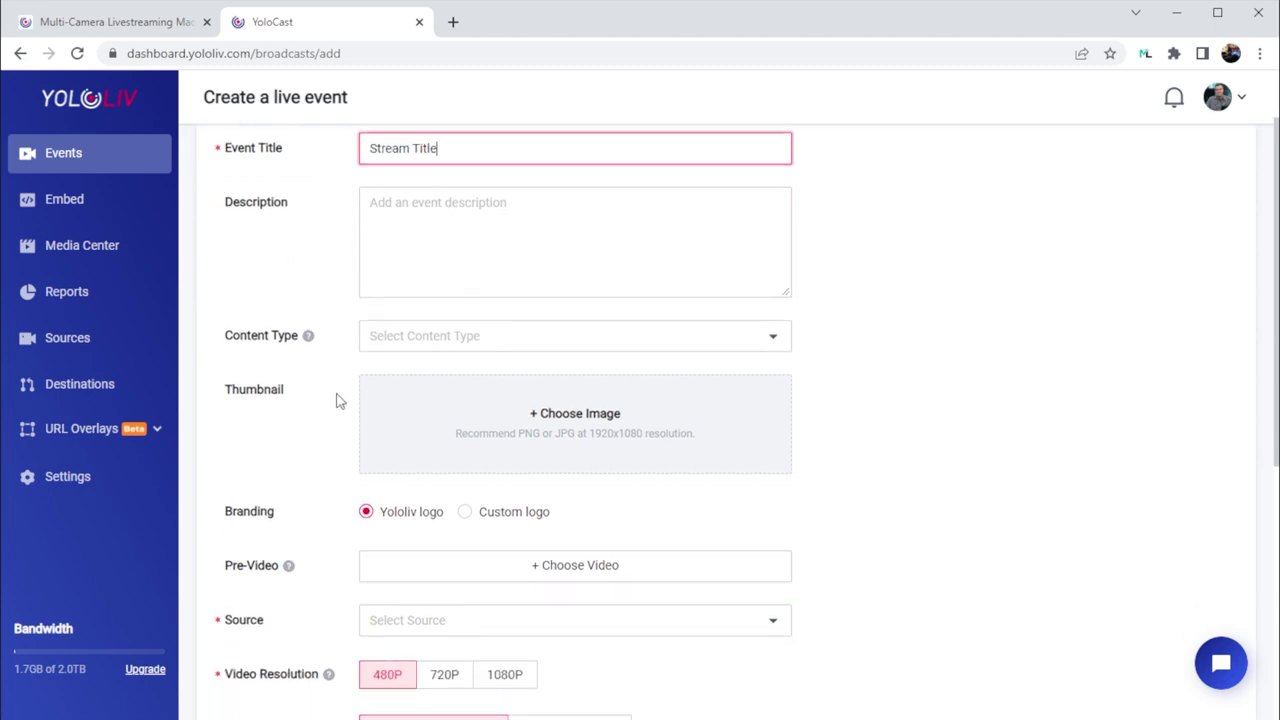
scroll(337, 399, down, 1)
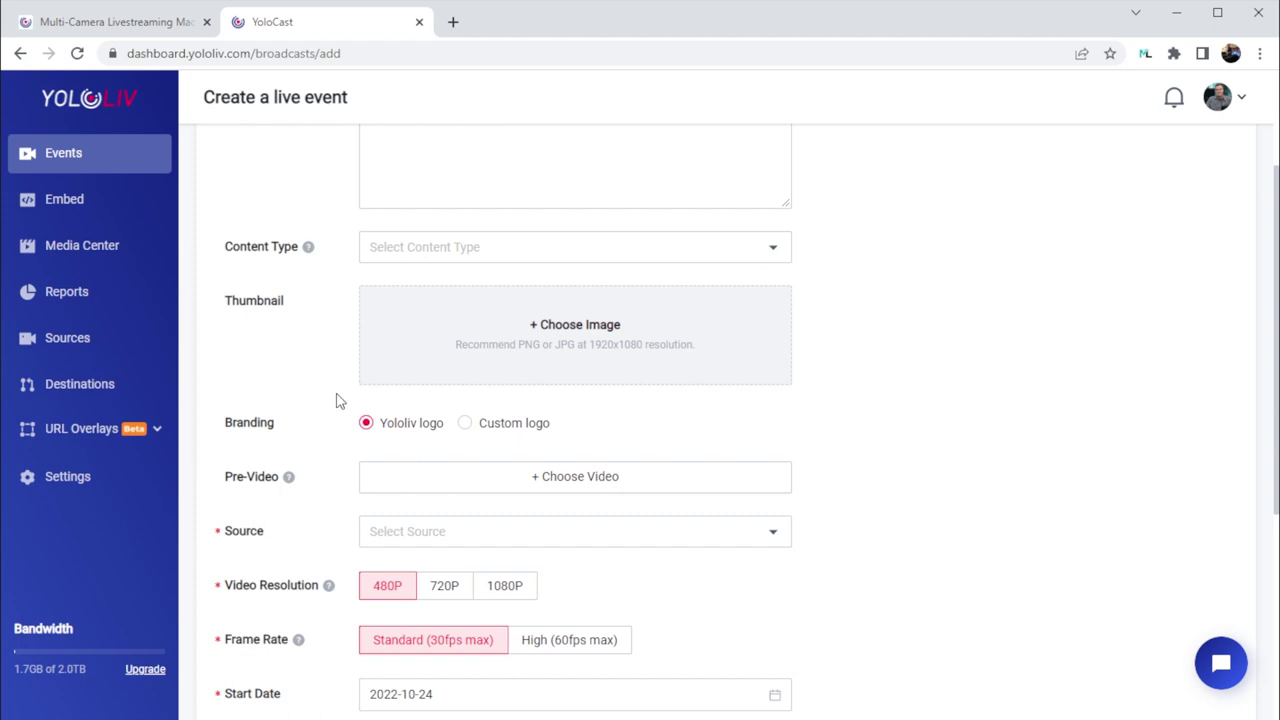
scroll(414, 452, down, 1)
click(414, 450)
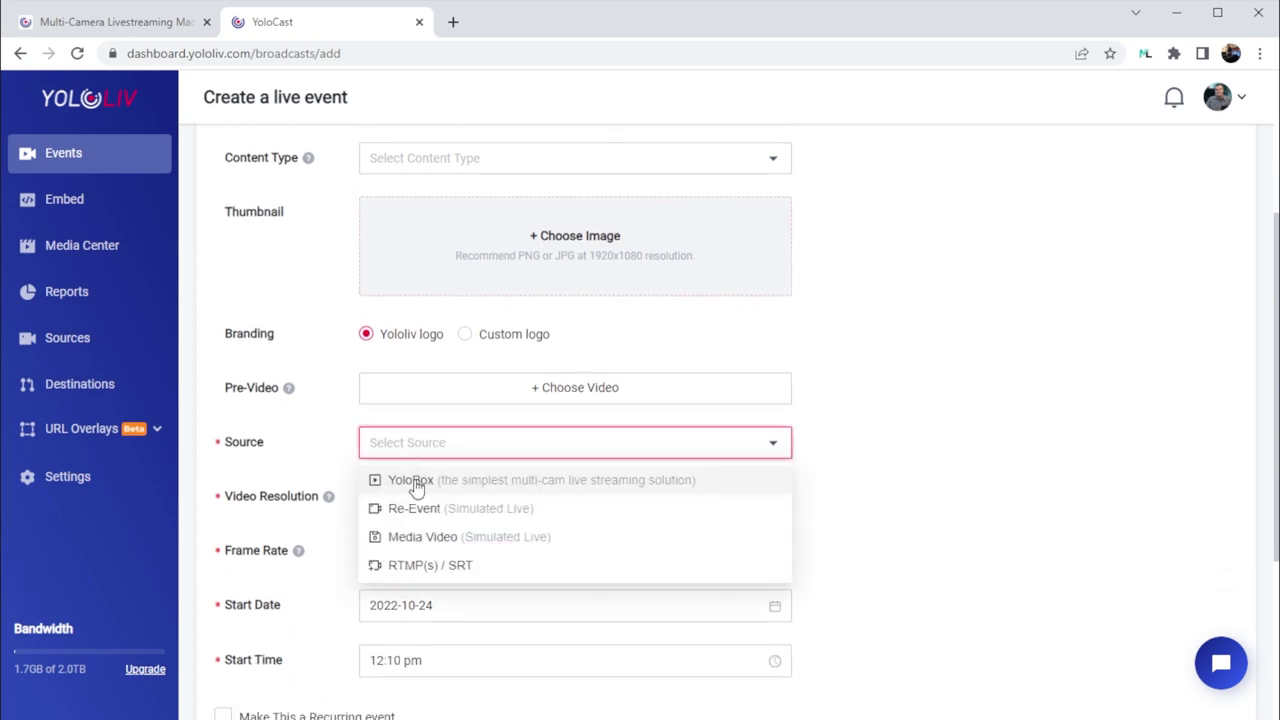
click(416, 484)
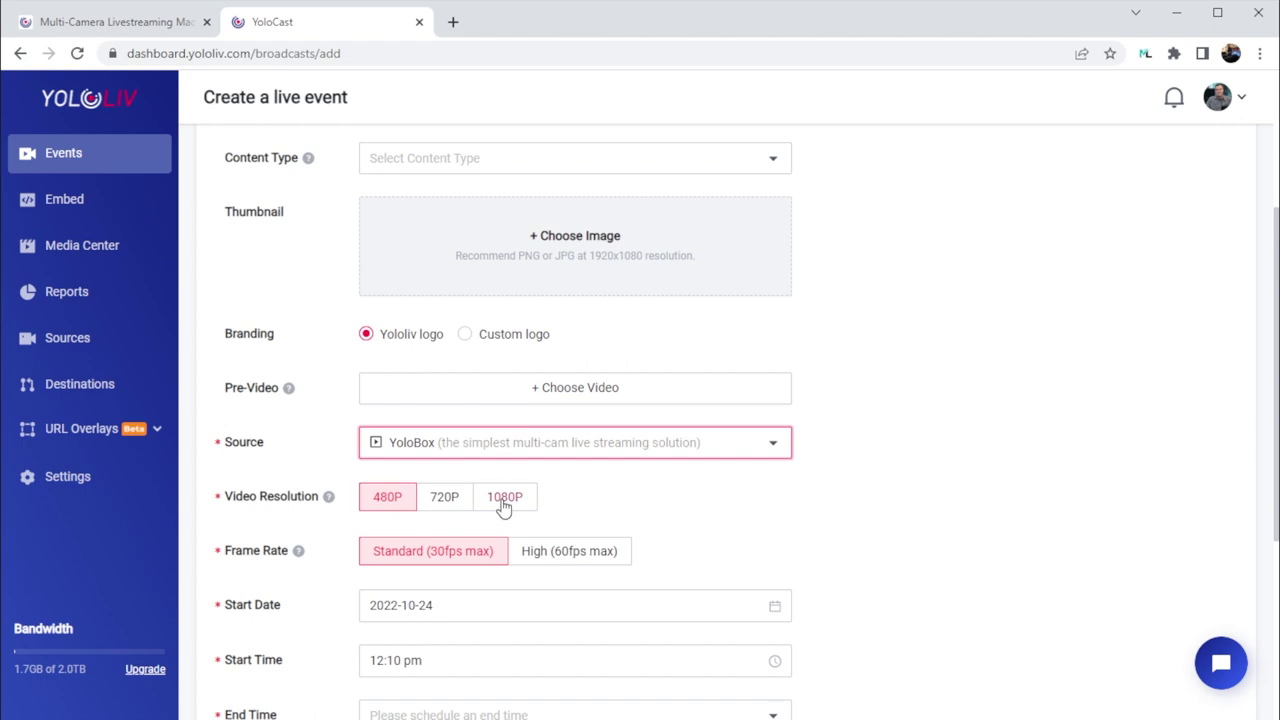
- Set 1080P resolution and a 12:40 pm end time, create the event and open it
click(505, 500)
scroll(340, 560, down, 3)
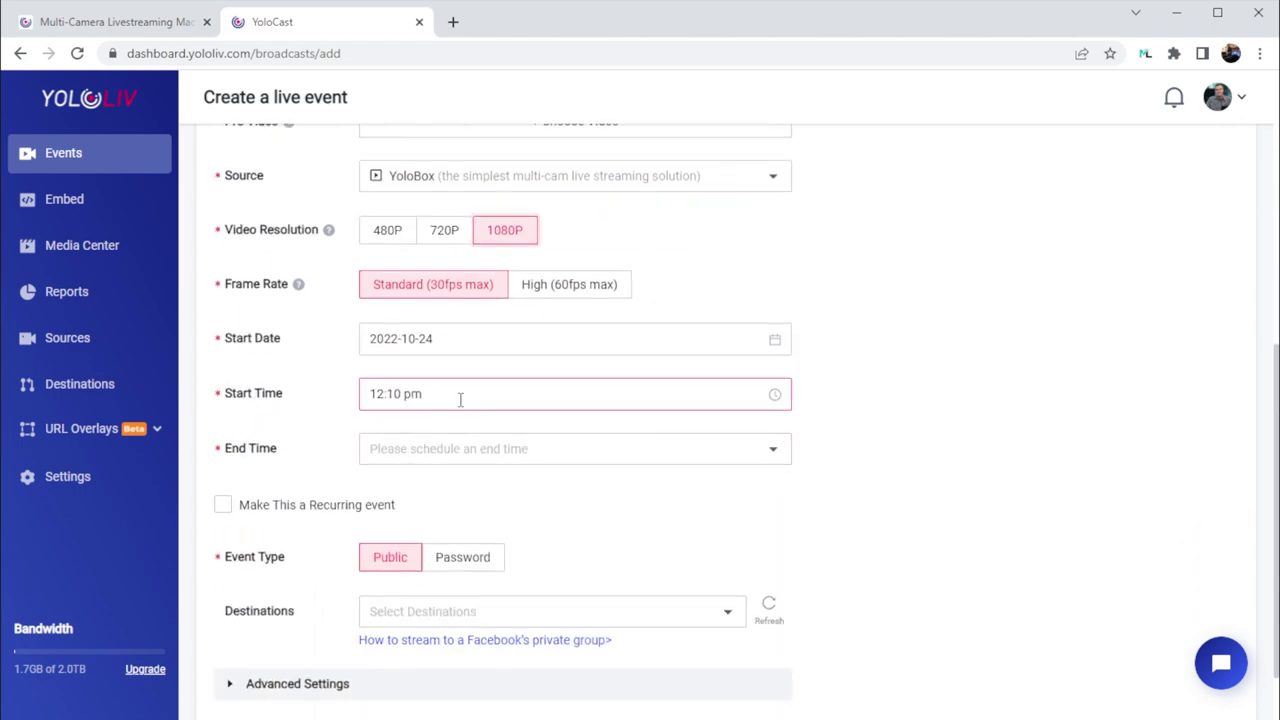
click(463, 450)
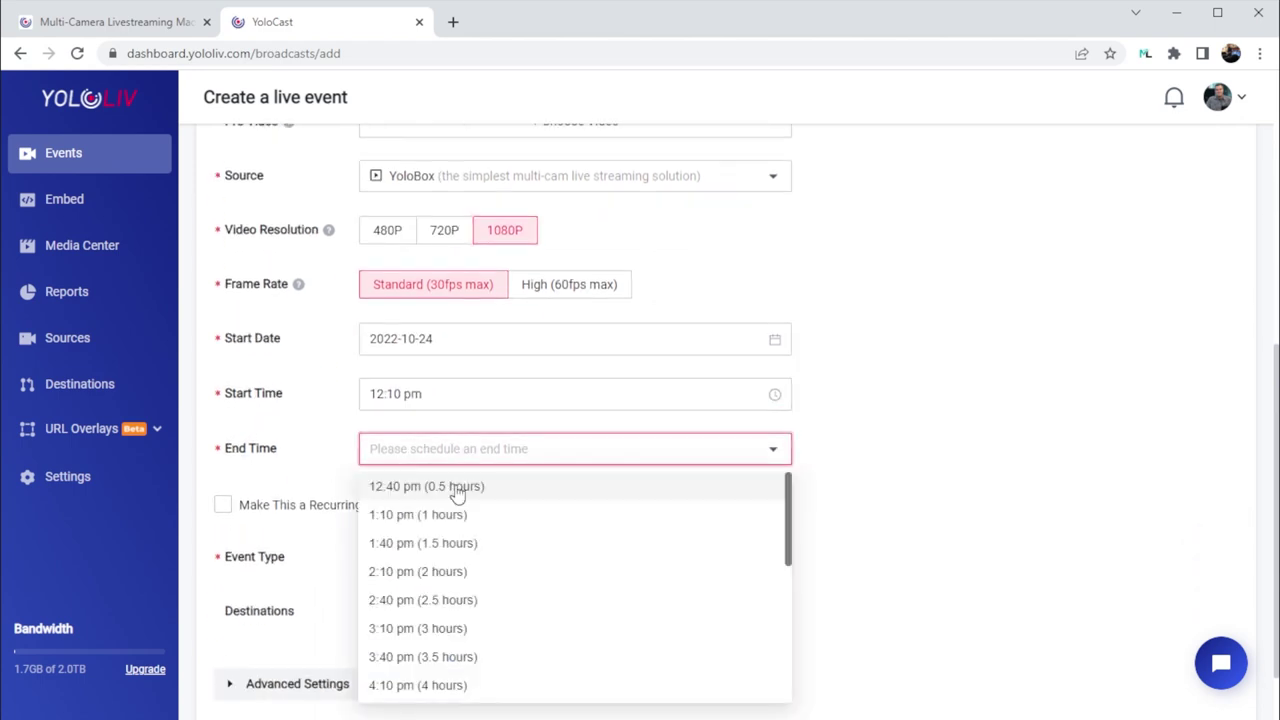
click(457, 490)
scroll(366, 541, down, 1)
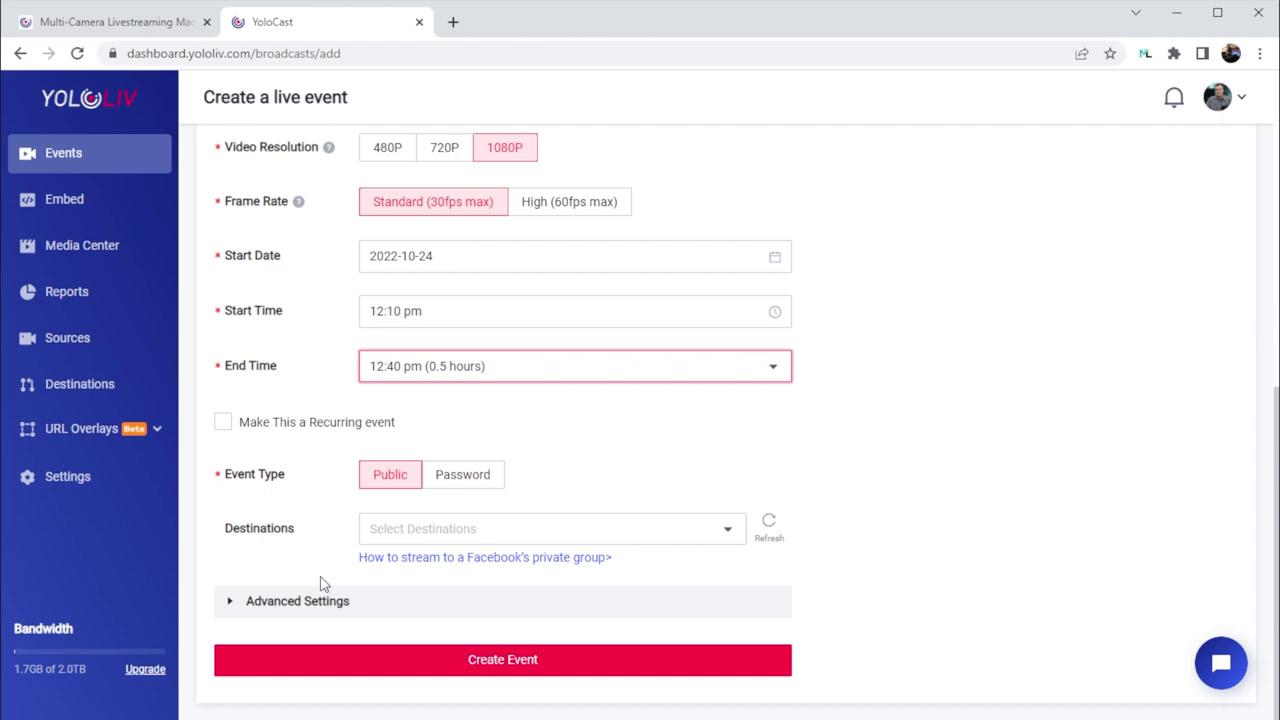
click(493, 668)
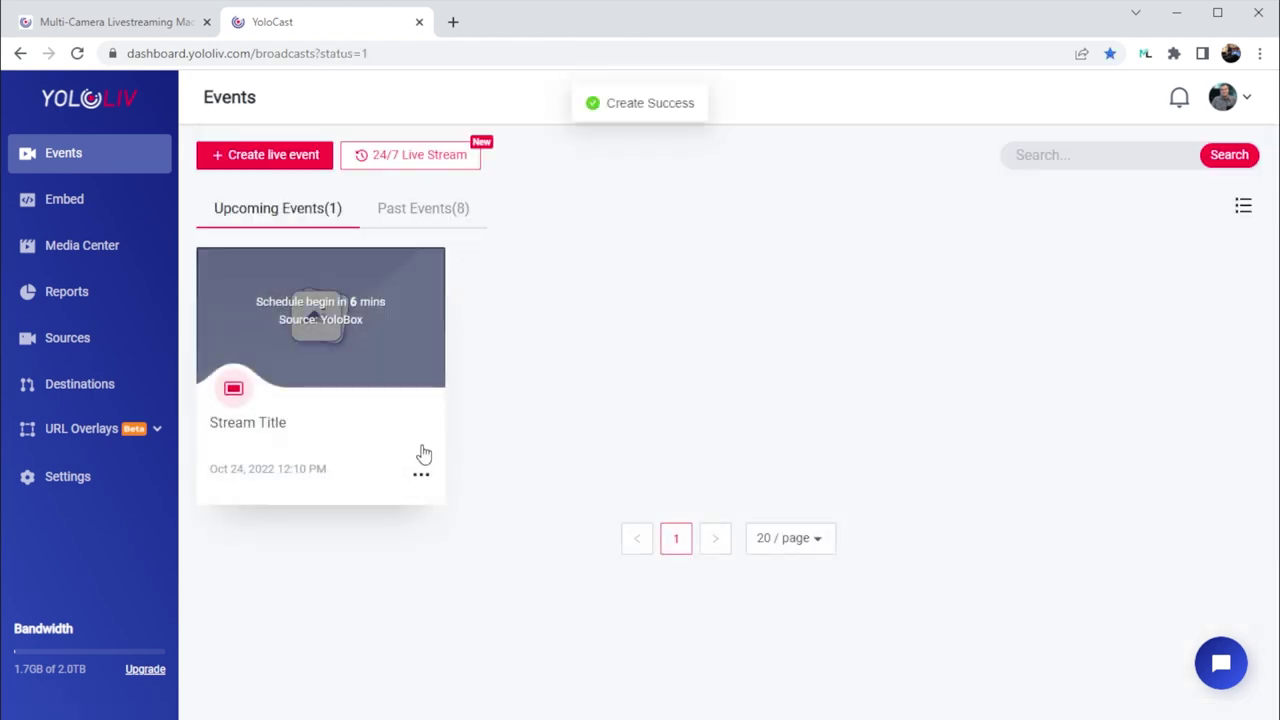
click(331, 319)
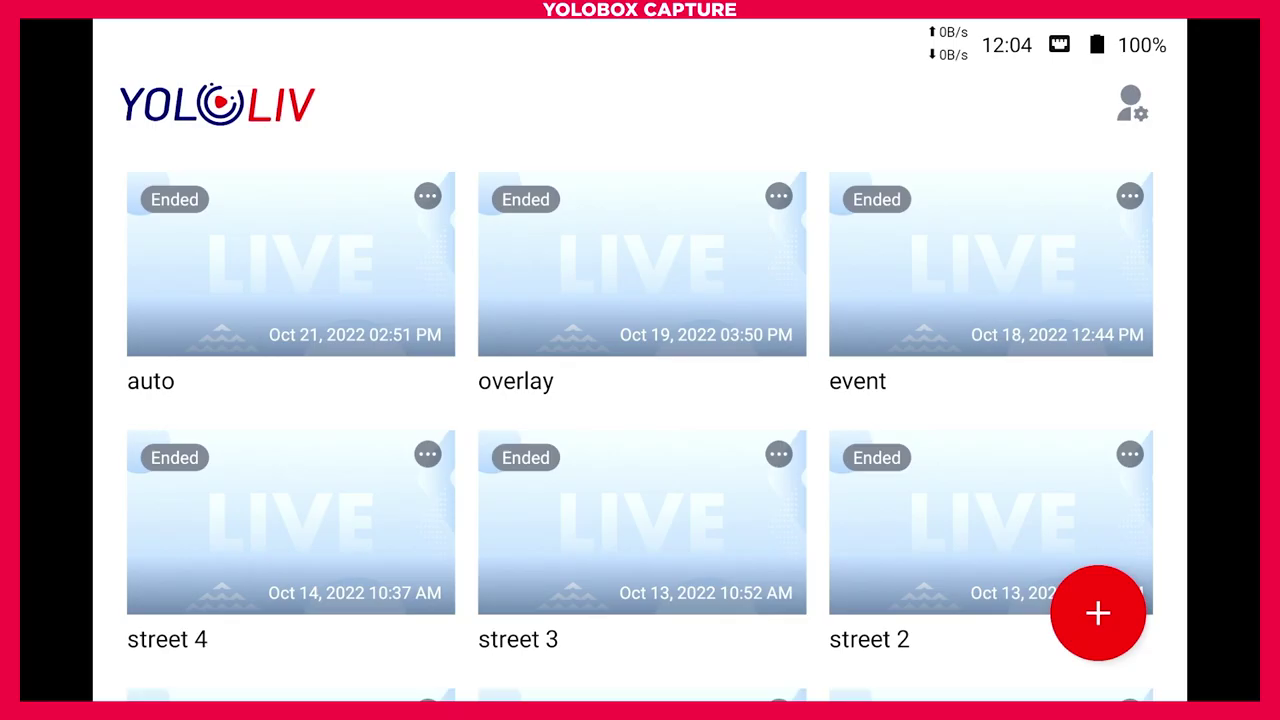
- Create a new YoloBox live stream titled 'demo'
click(1098, 613)
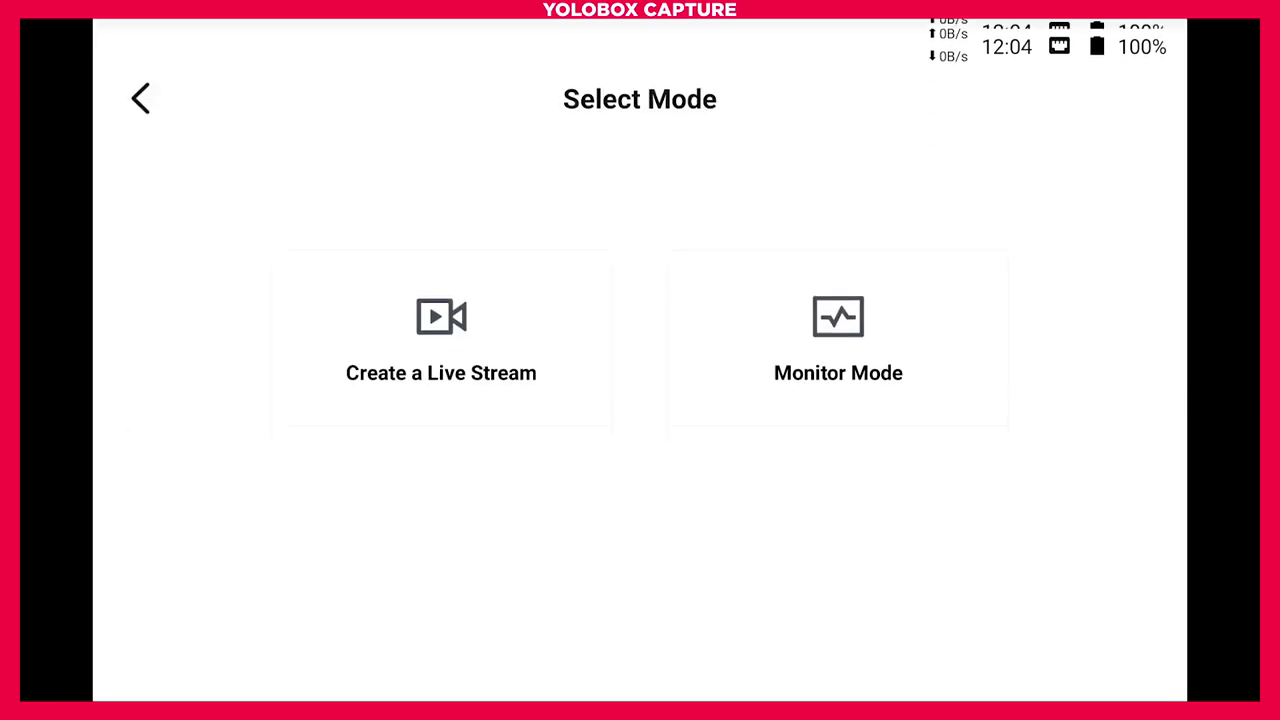
click(440, 329)
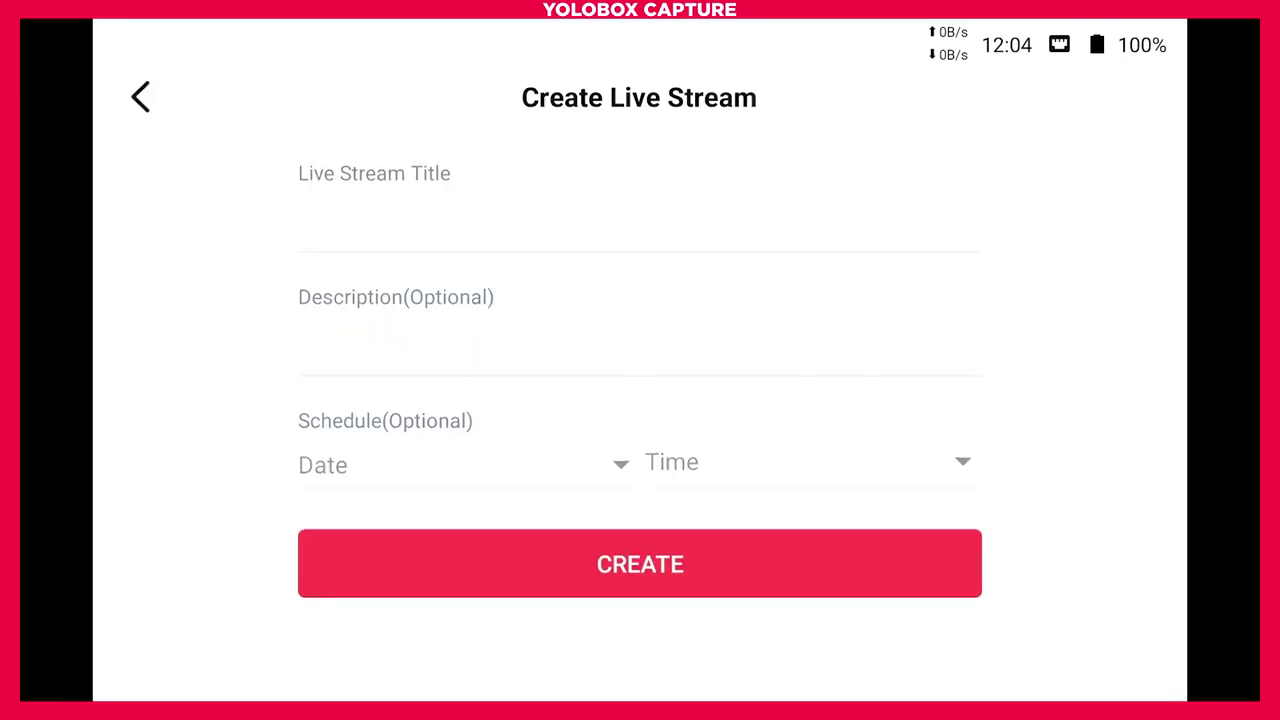
click(640, 215)
text(demo)
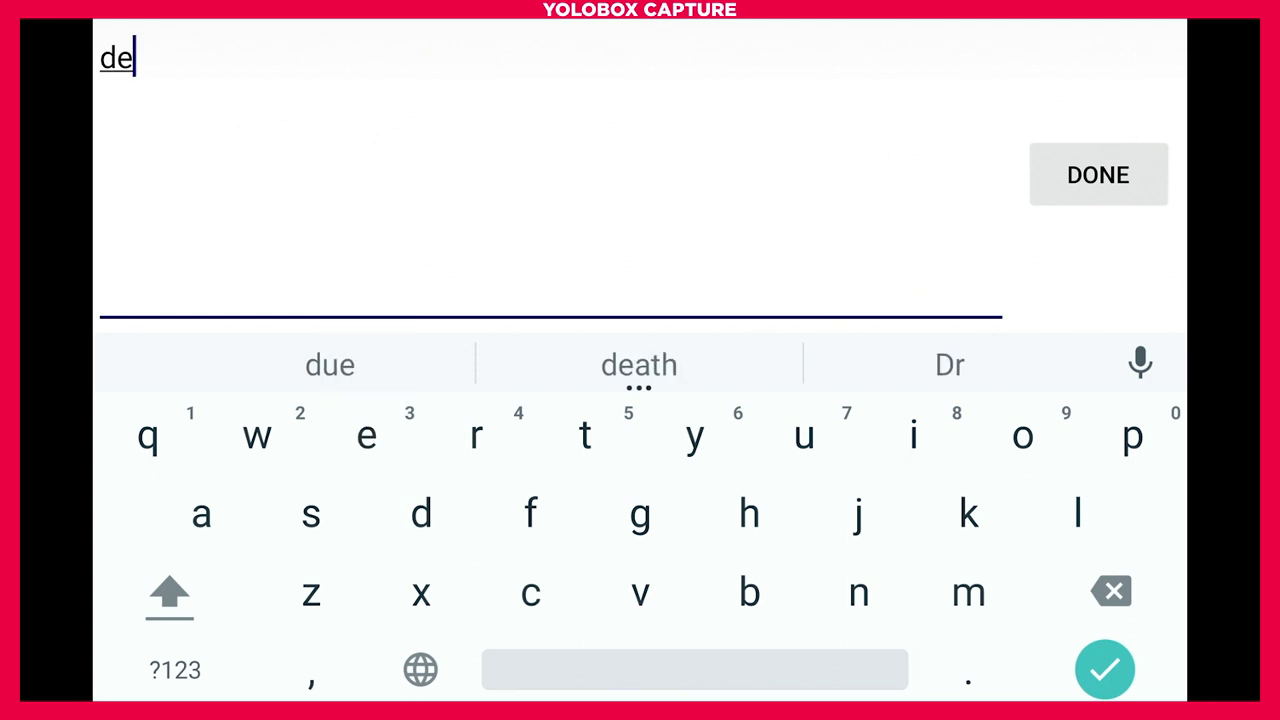
click(1098, 176)
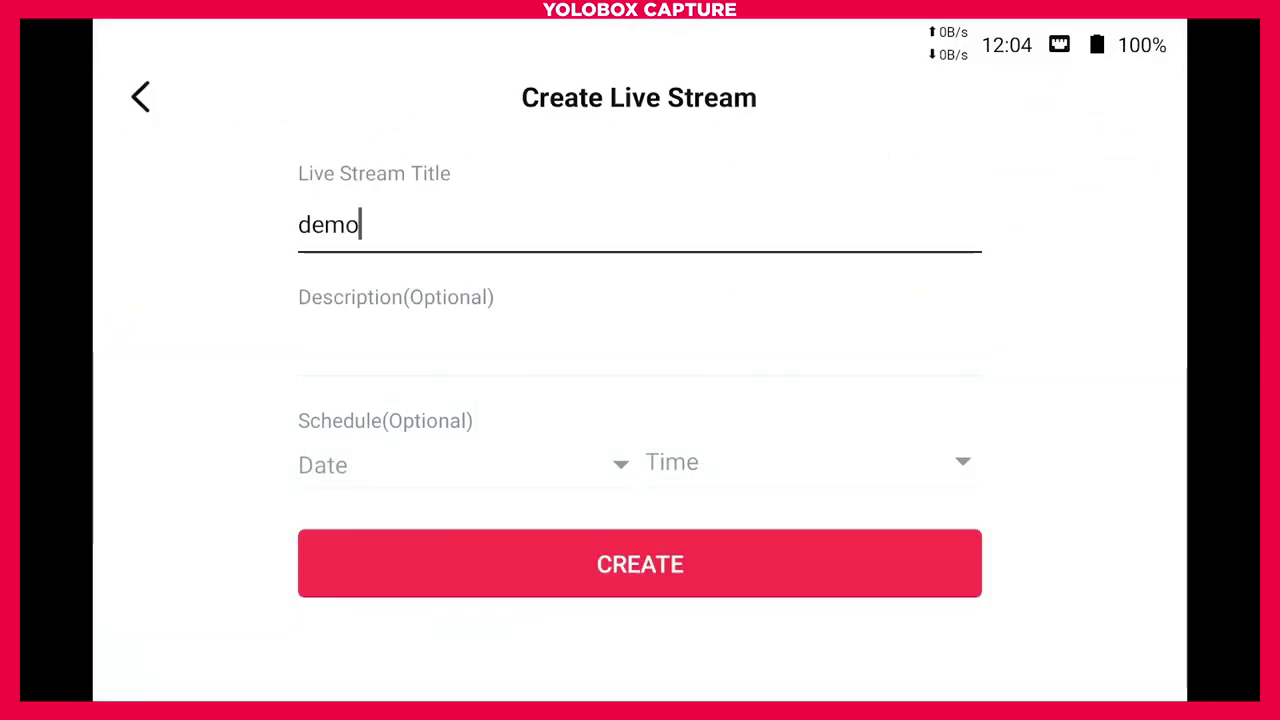
click(640, 564)
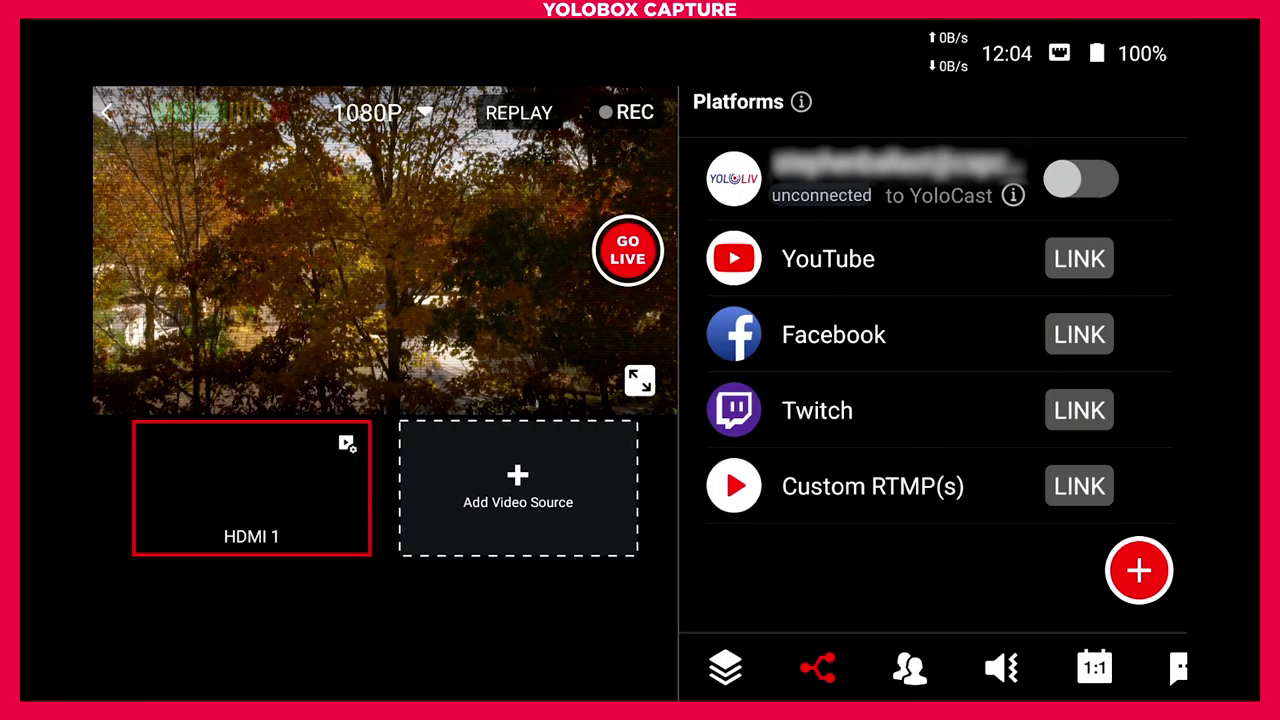
- Link the stream to the scheduled Stream Title YoloCast event and go live
click(1080, 178)
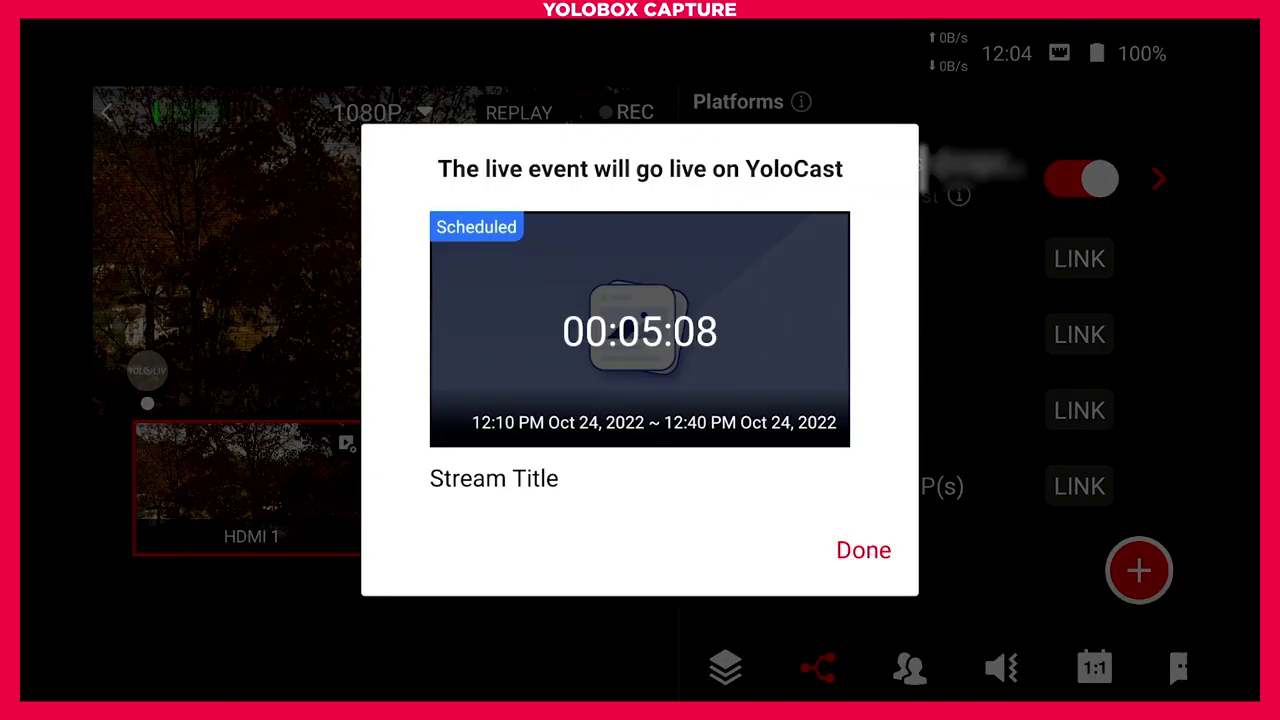
click(863, 550)
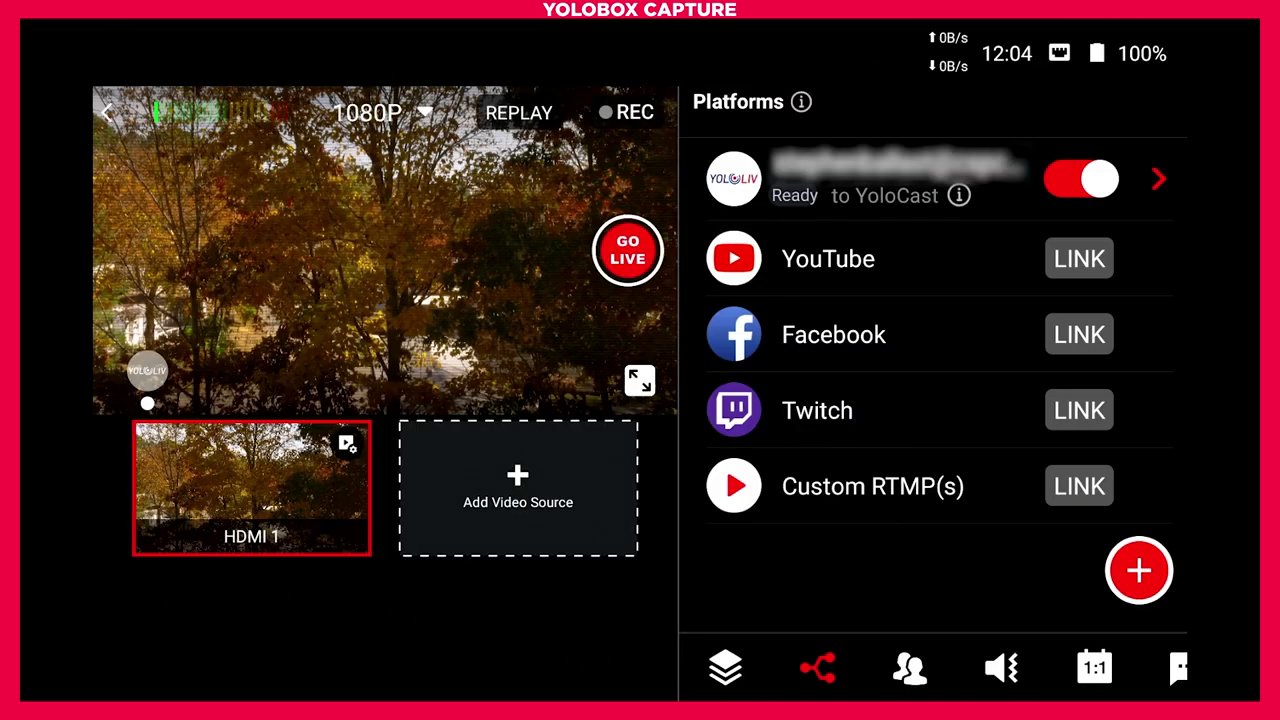
click(627, 250)
click(893, 401)
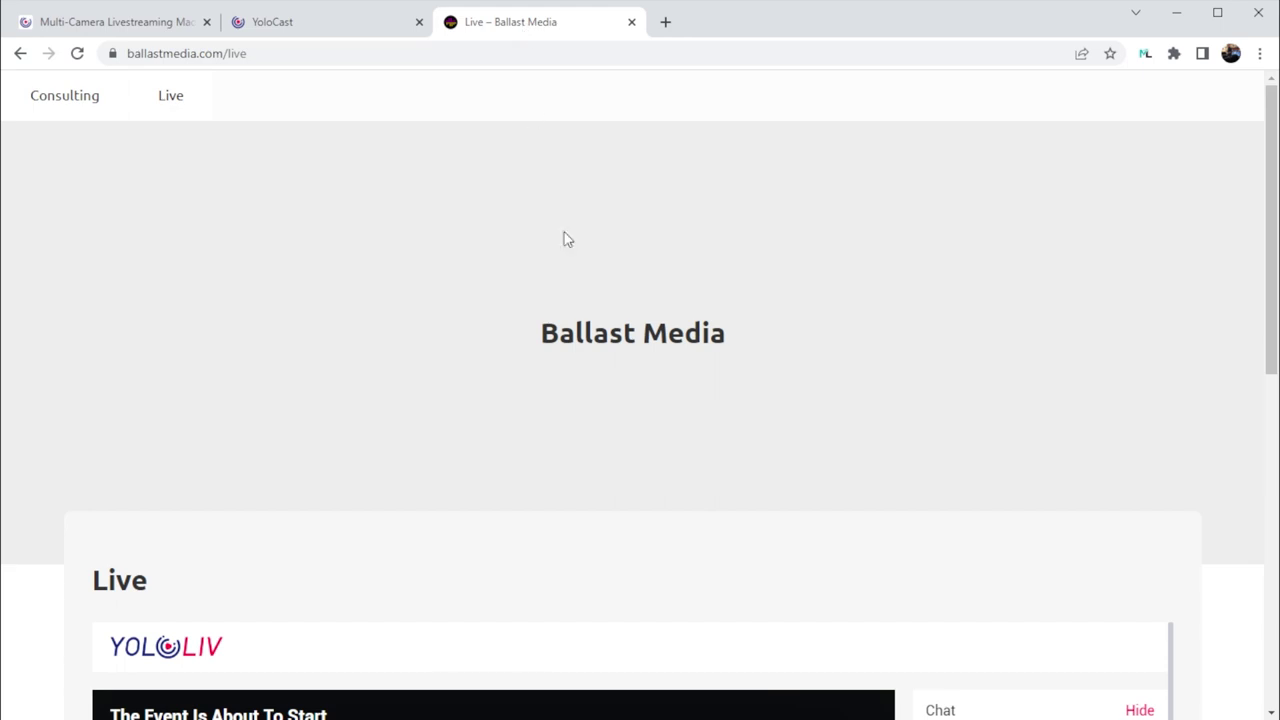
- Scroll to the embedded YoloLiv player on ballastmedia.com/live, then go to the embed settings
scroll(60, 378, down, 5)
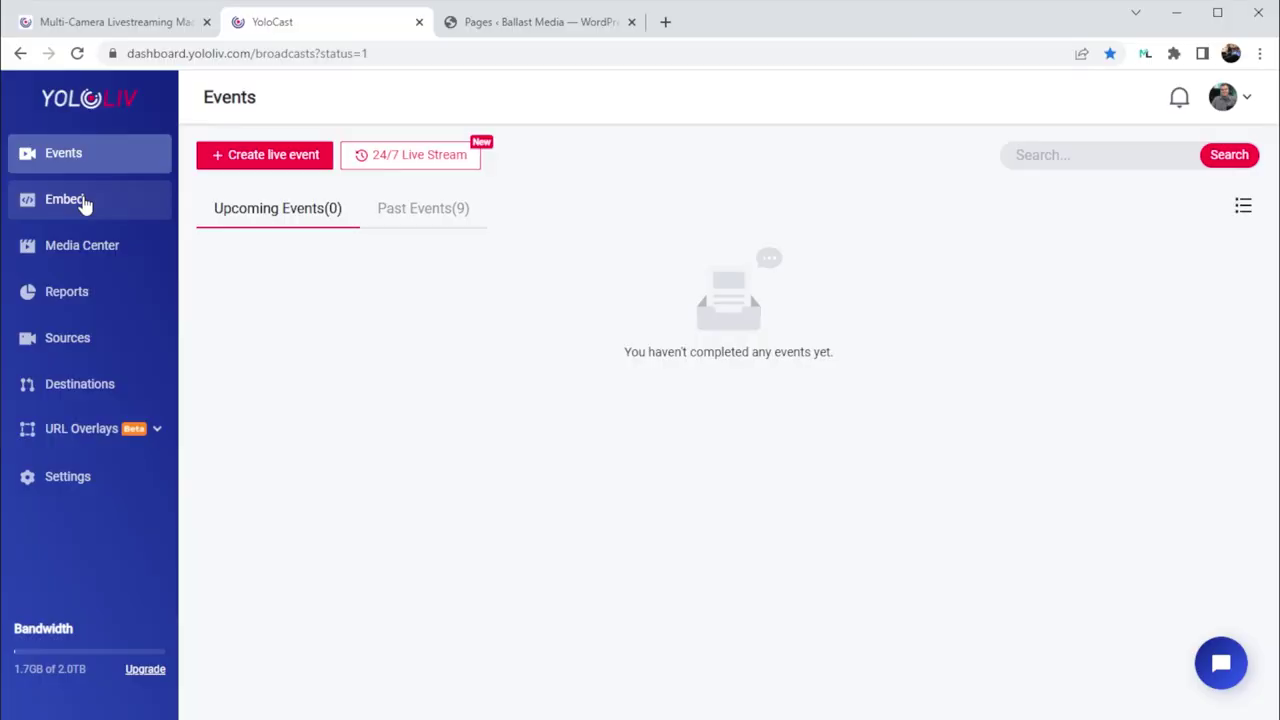
click(83, 201)
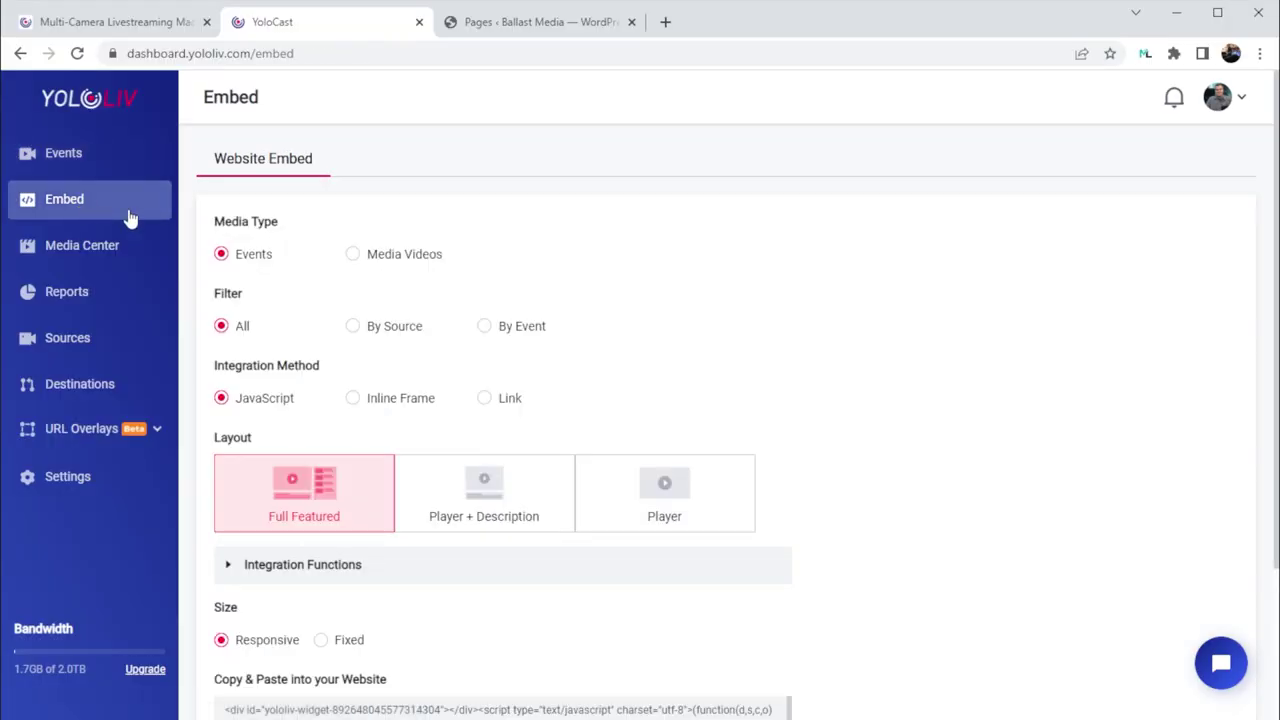
scroll(617, 306, down, 2)
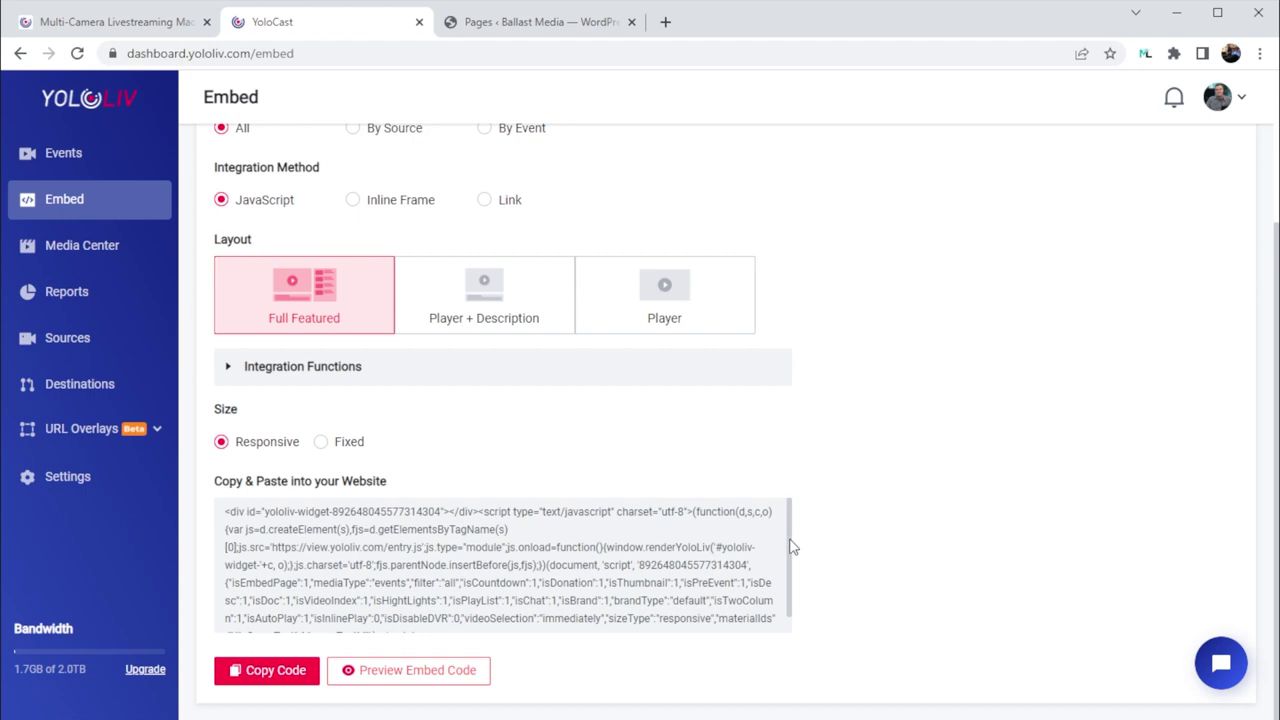
scroll(790, 546, down, 1)
scroll(793, 540, up, 1)
scroll(422, 553, up, 2)
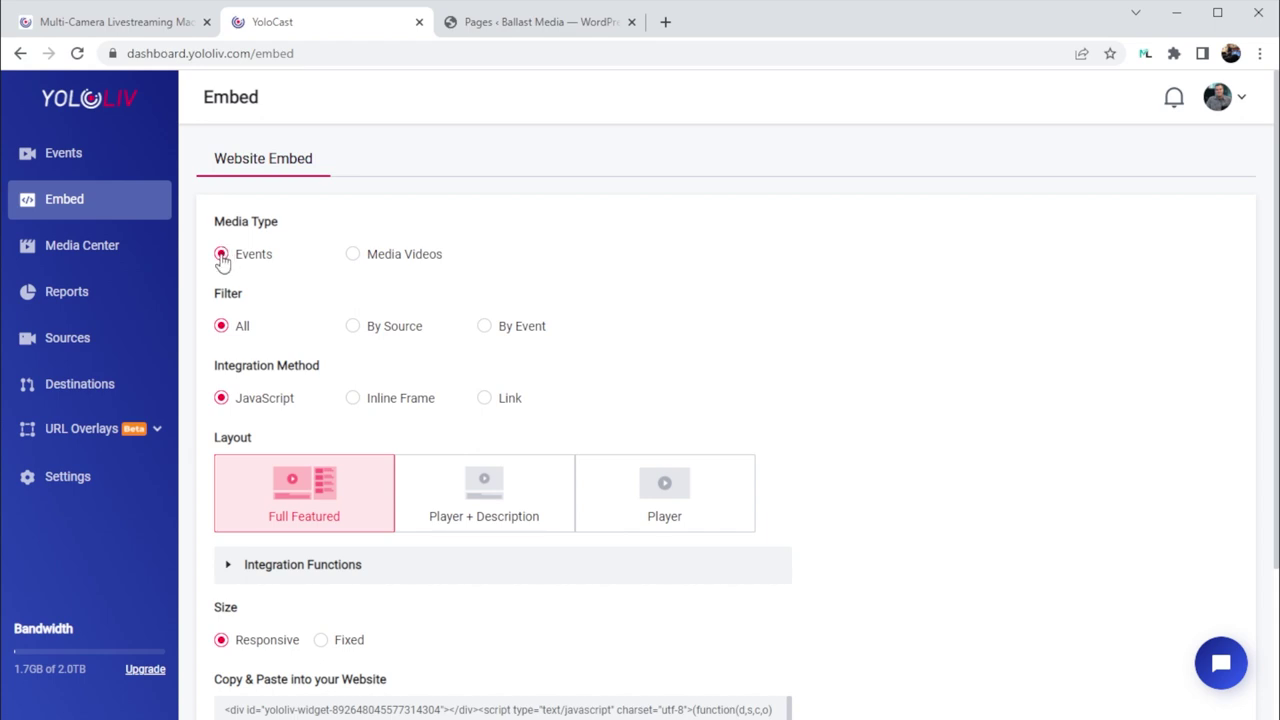
click(354, 256)
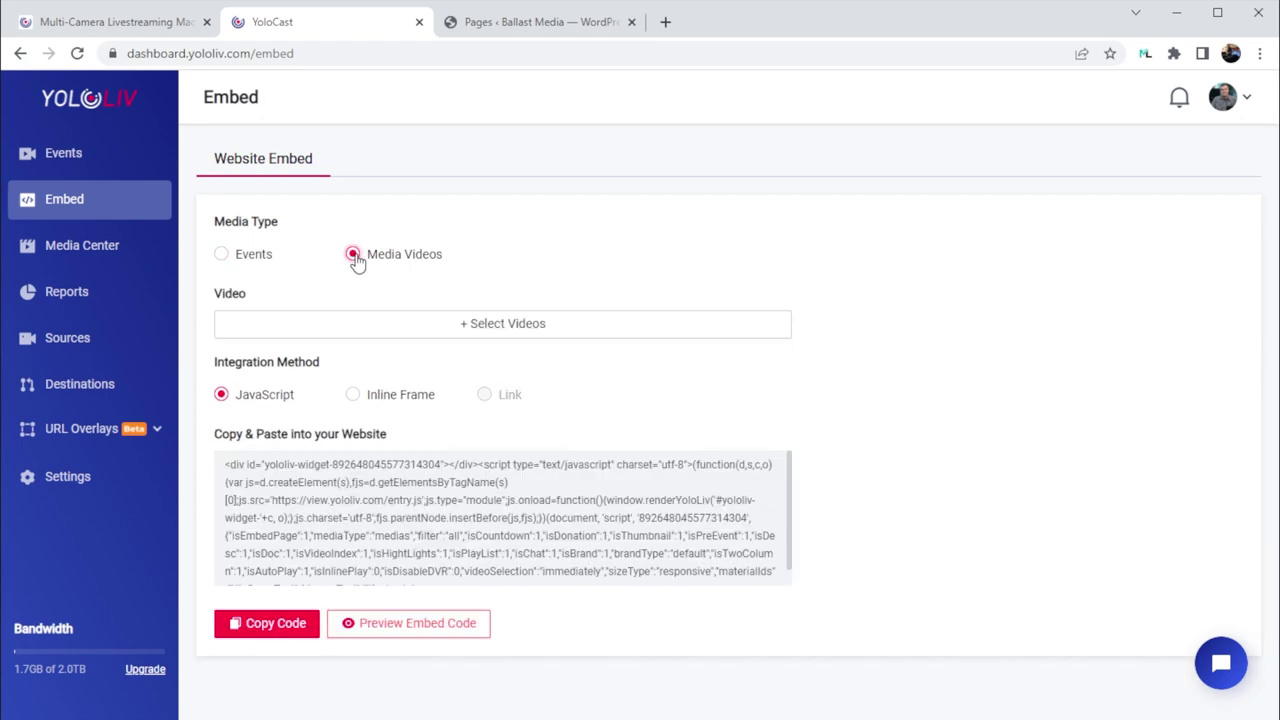
click(491, 327)
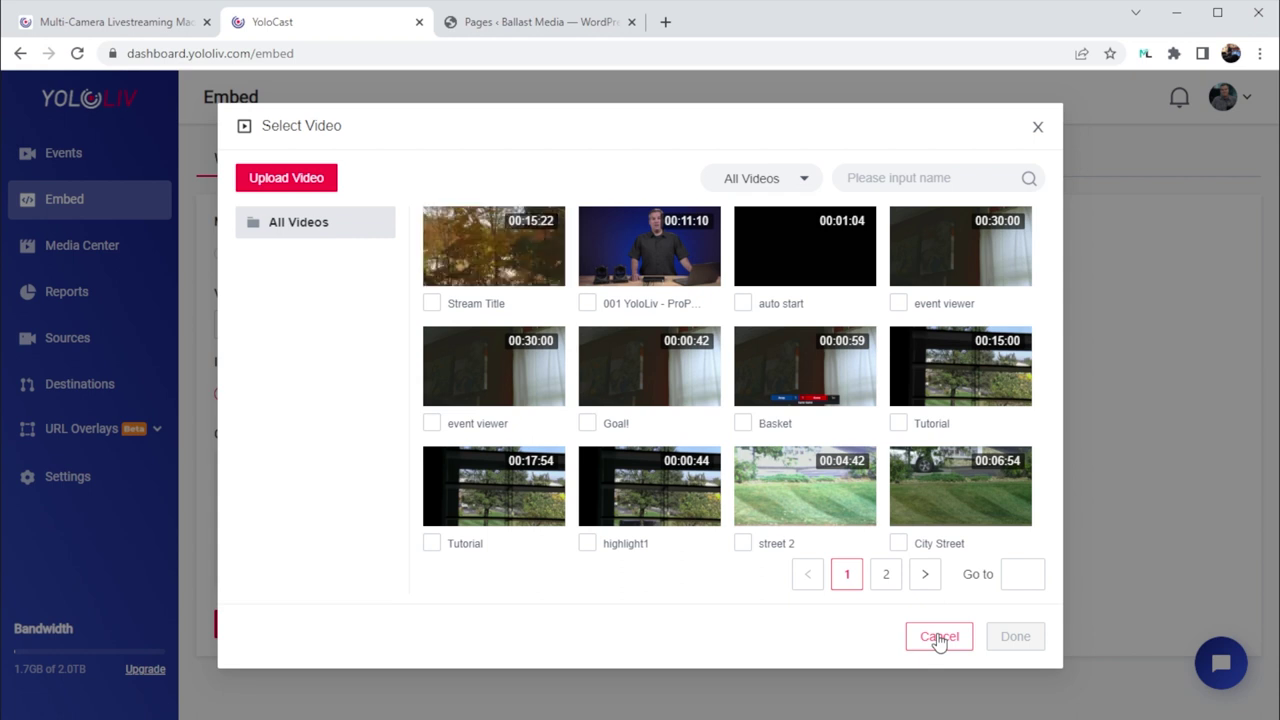
click(938, 637)
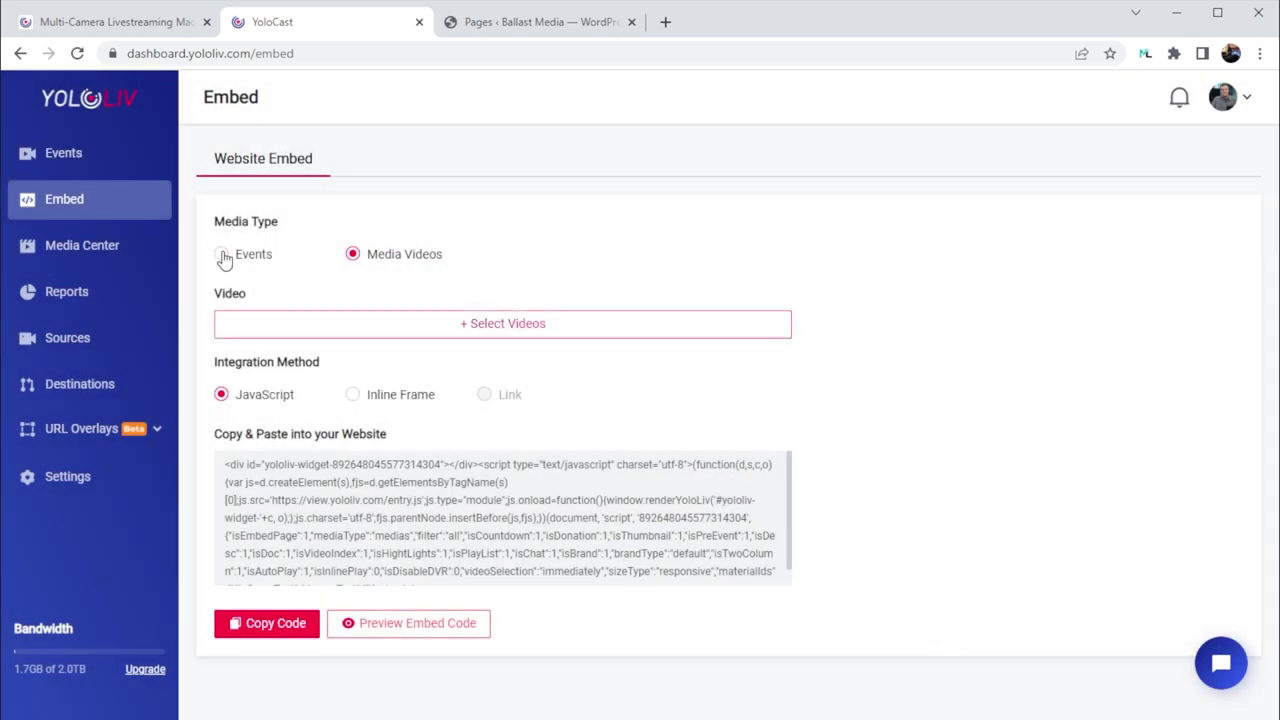
click(221, 255)
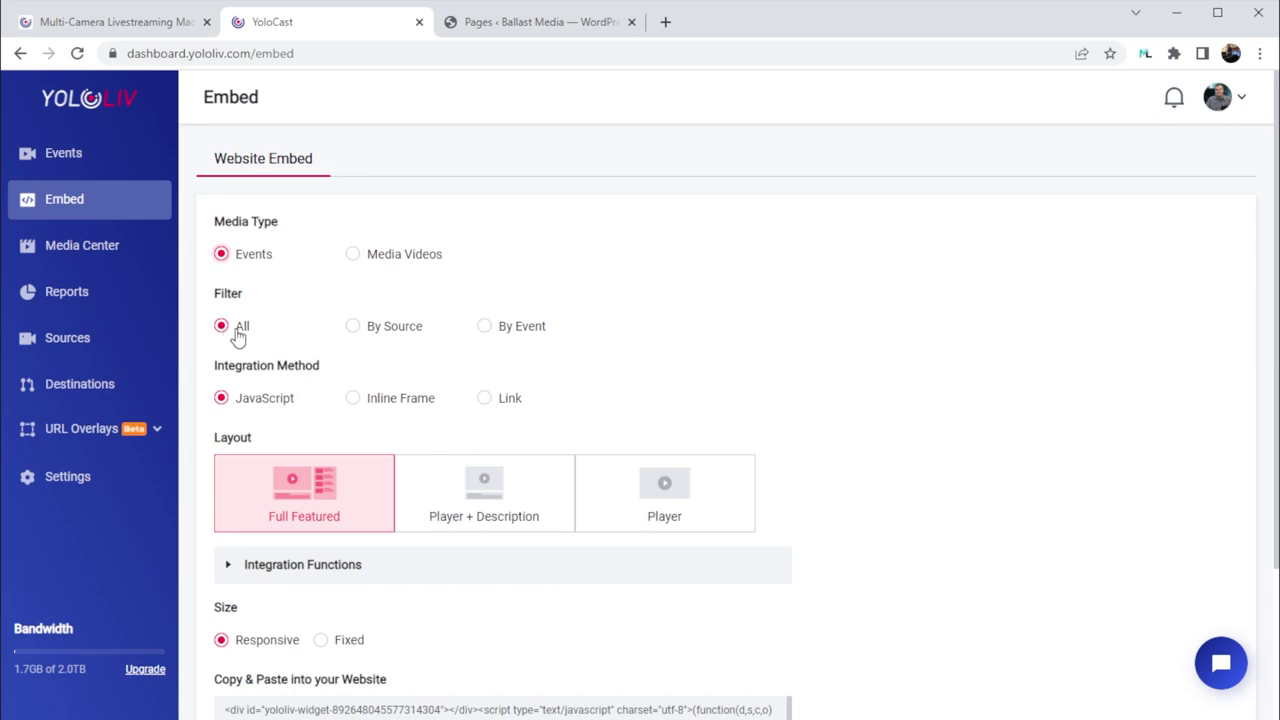
- Try the By Source filter, find no sources listed, and switch to By Event
click(352, 328)
click(375, 403)
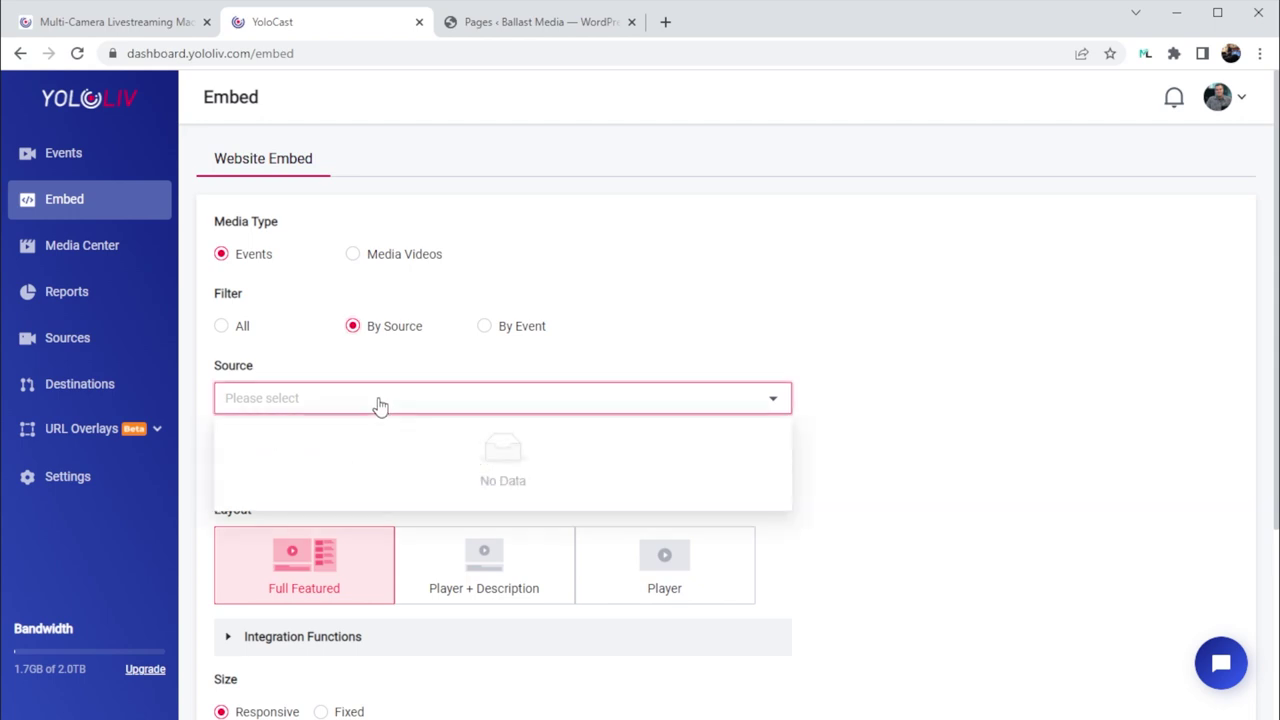
click(381, 402)
click(486, 328)
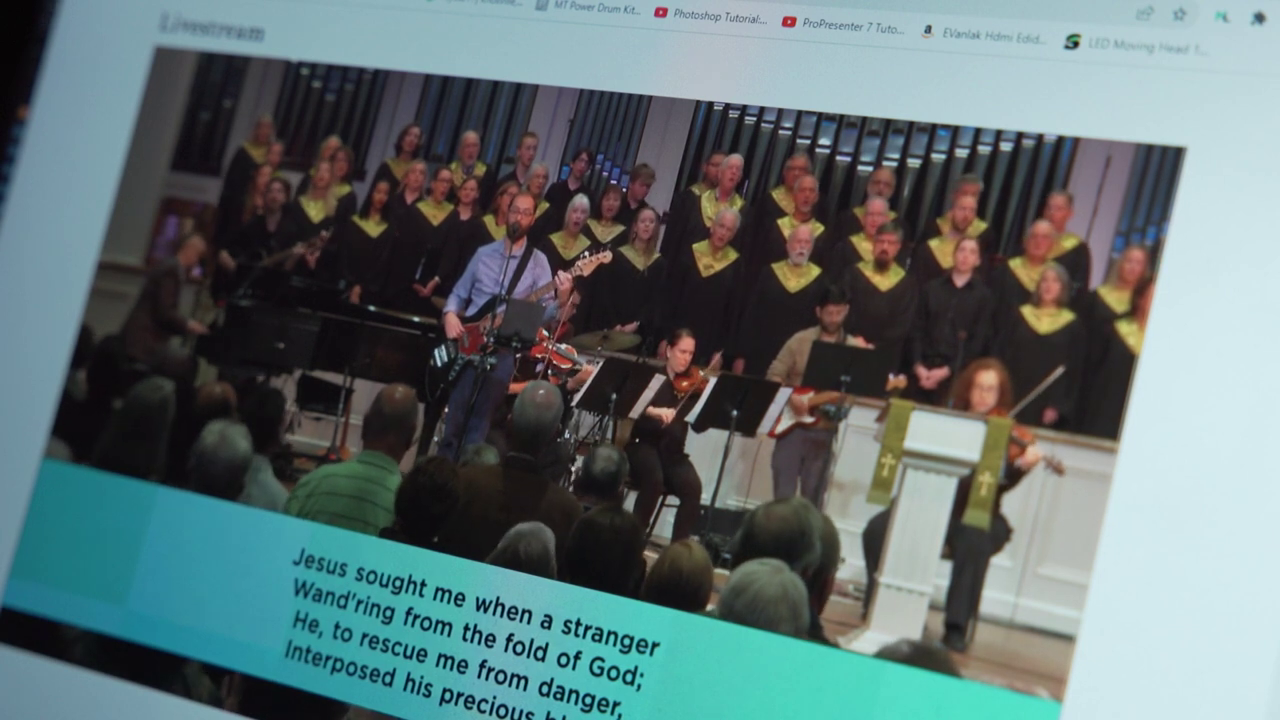
- Play the embedded Pursuit video in the church website's Vimeo player
mouse_move(830, 240)
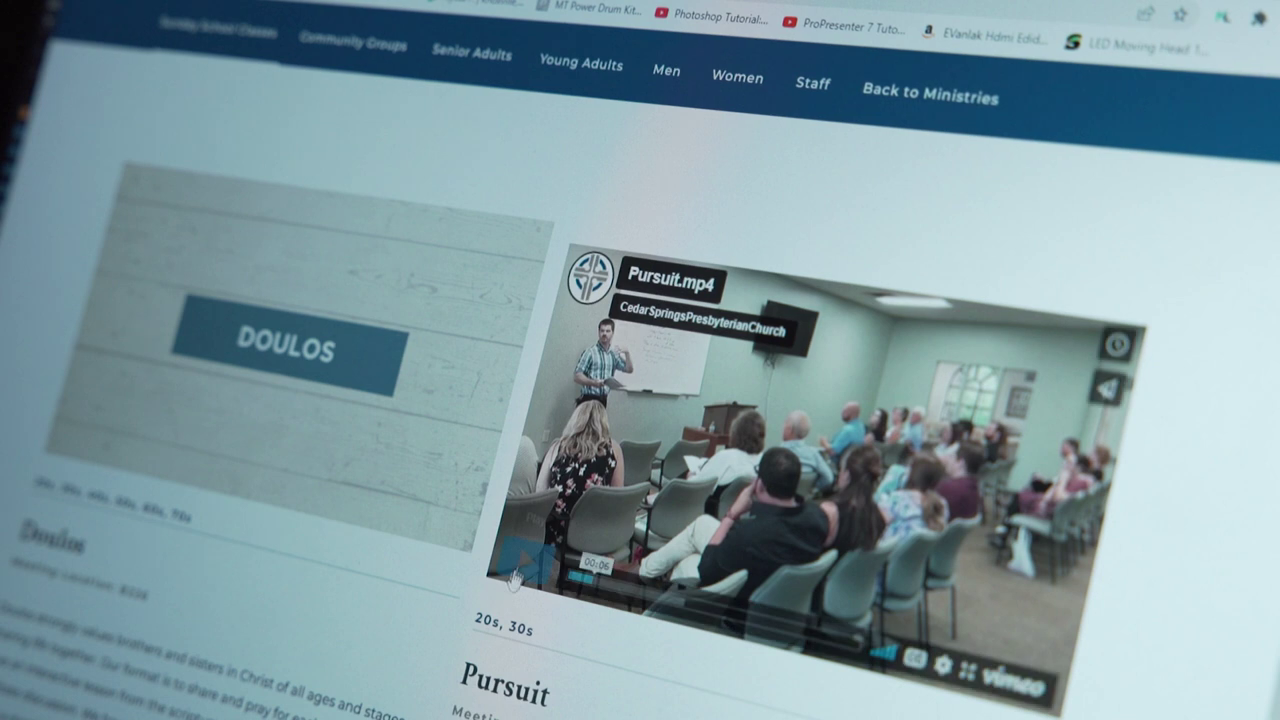
click(520, 552)
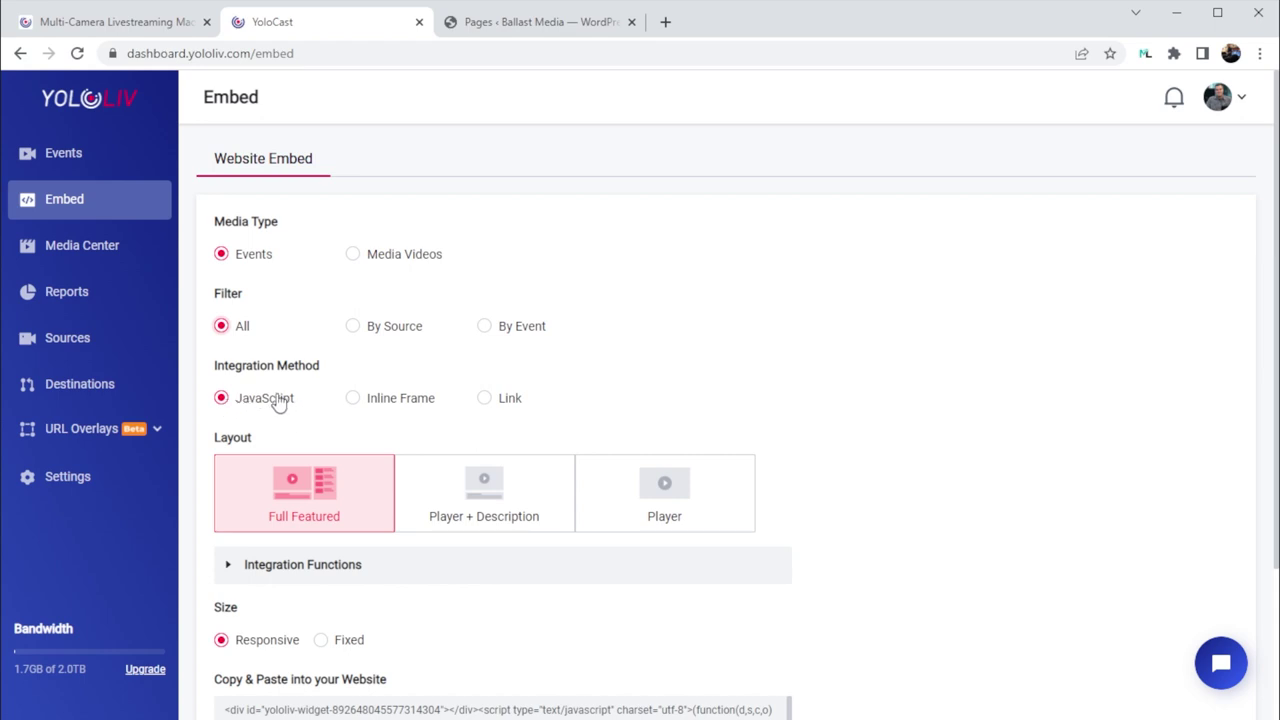
- Compare the Link option, then settle on Inline Frame for iframe embed code
click(352, 399)
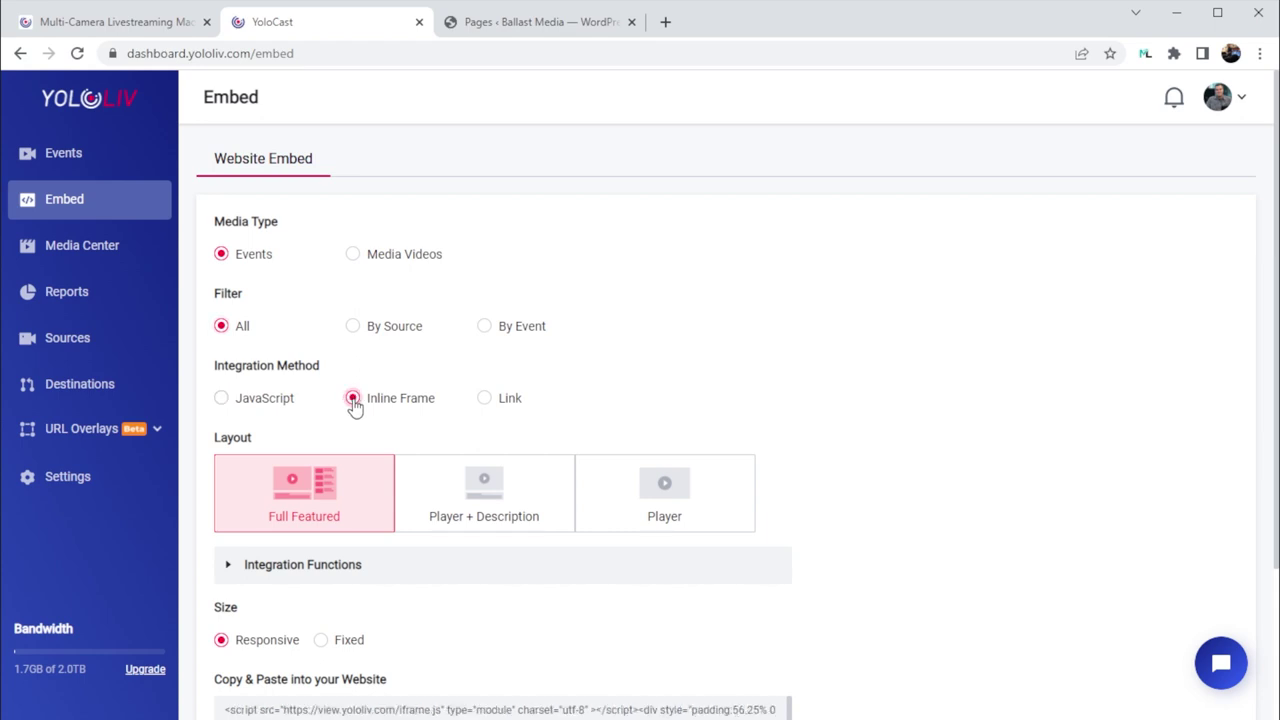
click(484, 399)
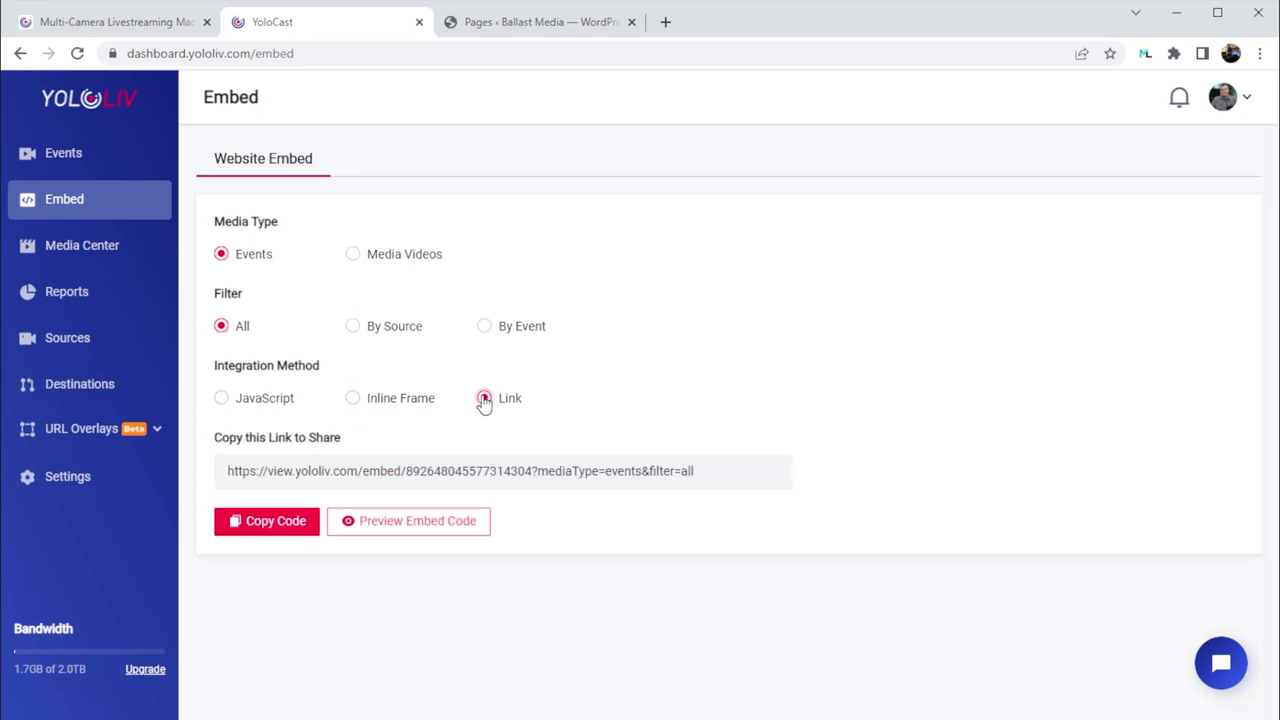
click(353, 399)
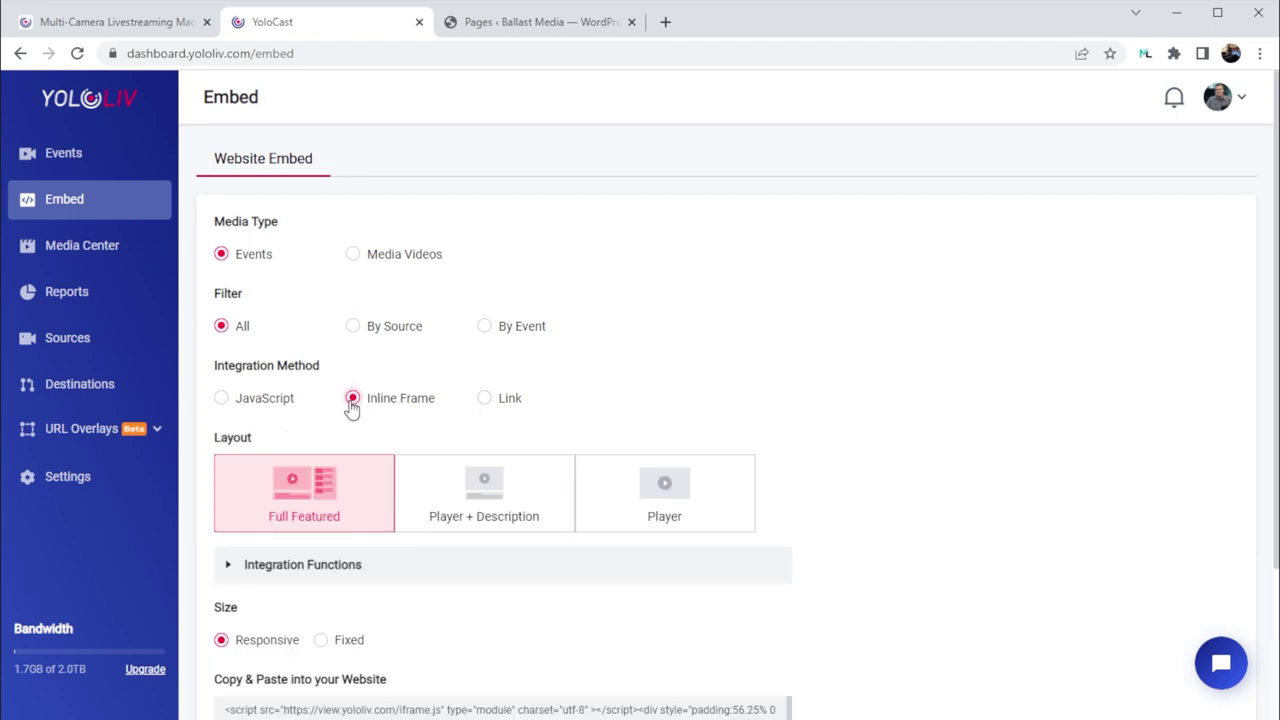
scroll(212, 487, down, 2)
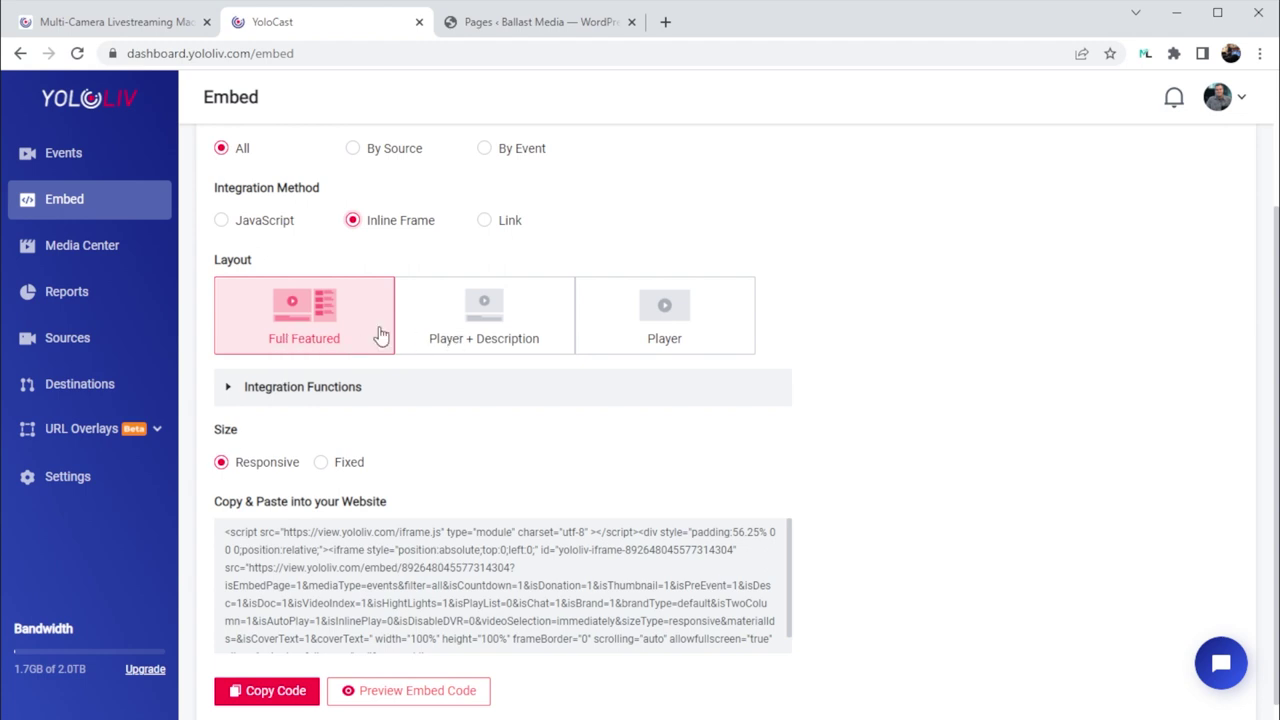
- Preview the Player + Description and Player layouts, then choose the Full Featured layout
click(455, 334)
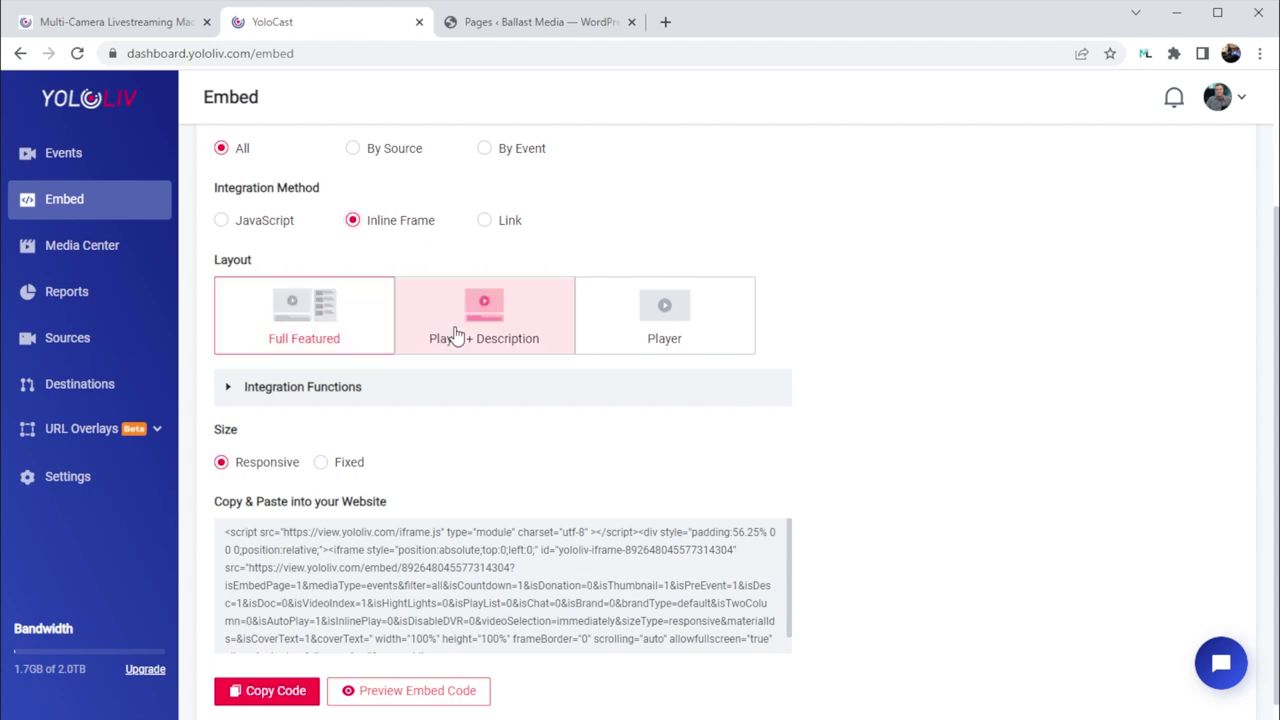
click(636, 334)
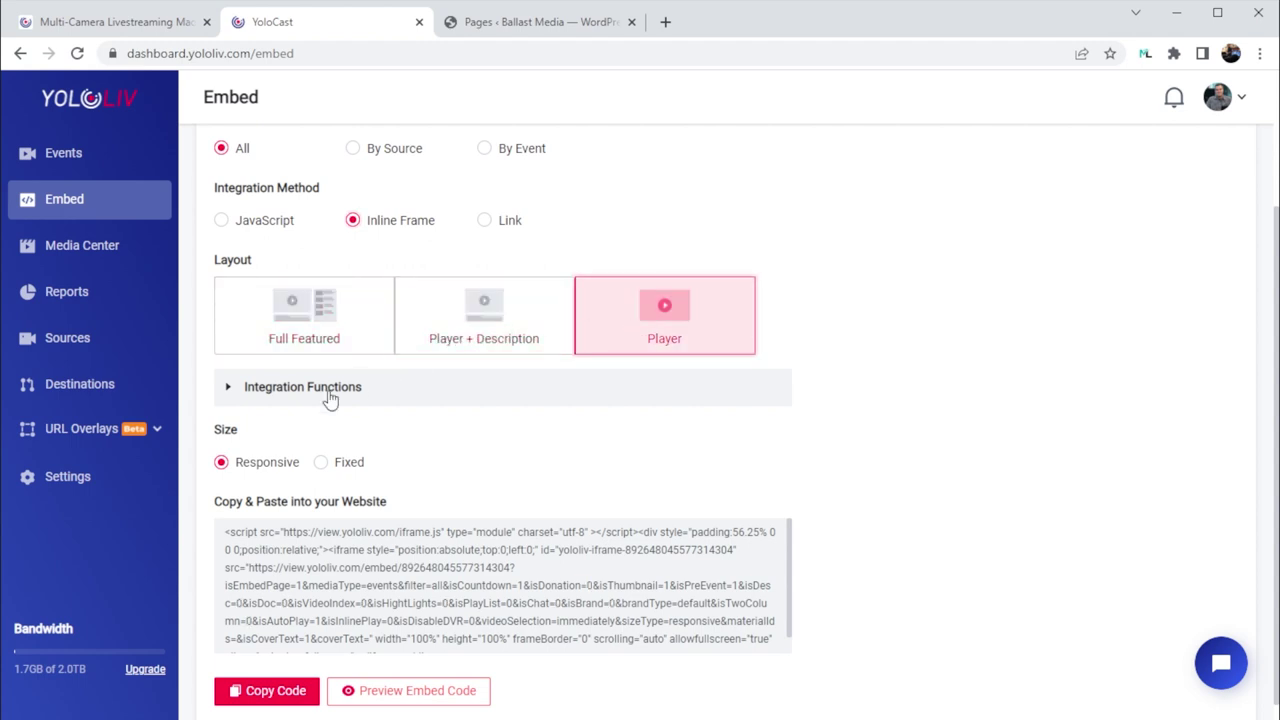
click(230, 390)
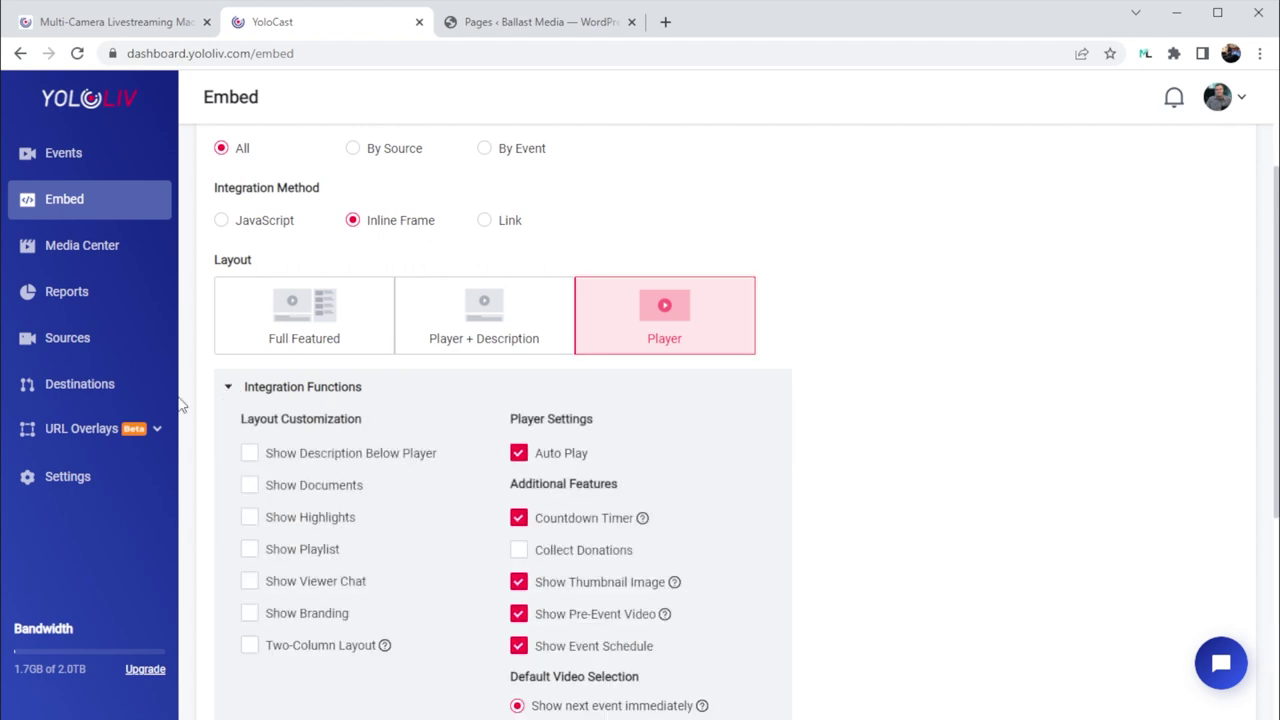
scroll(198, 403, down, 1)
click(472, 232)
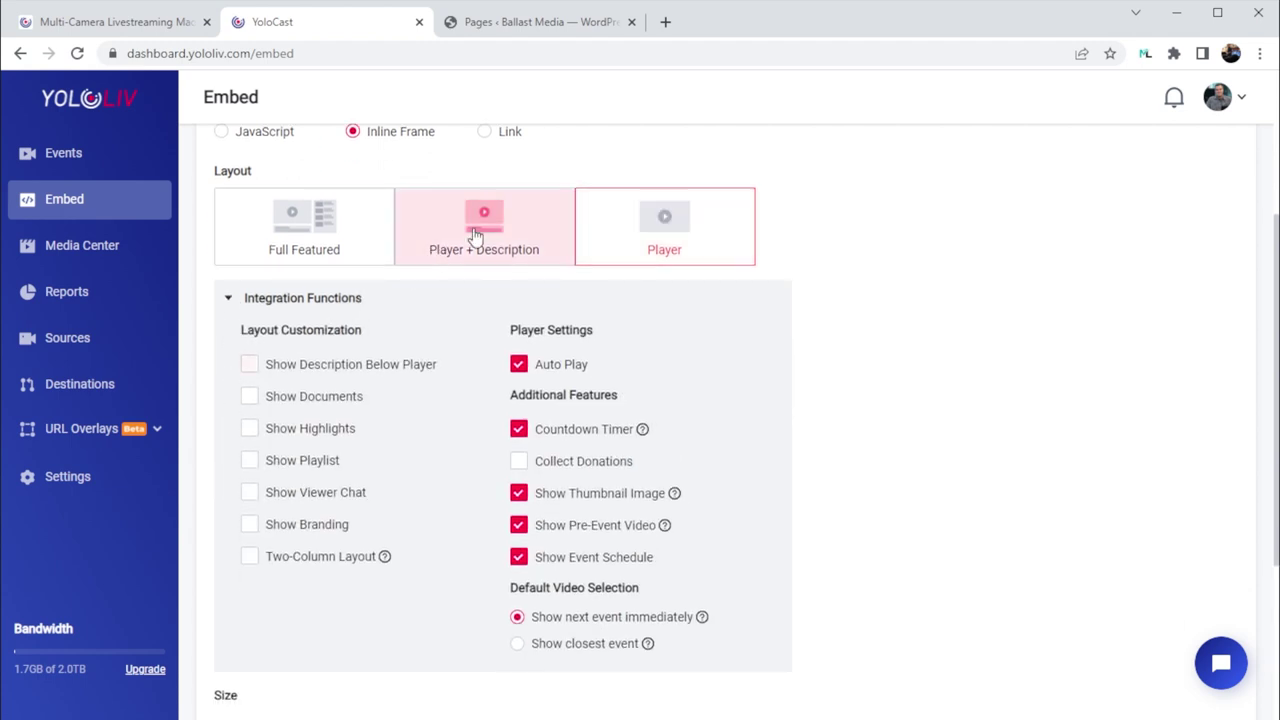
click(333, 234)
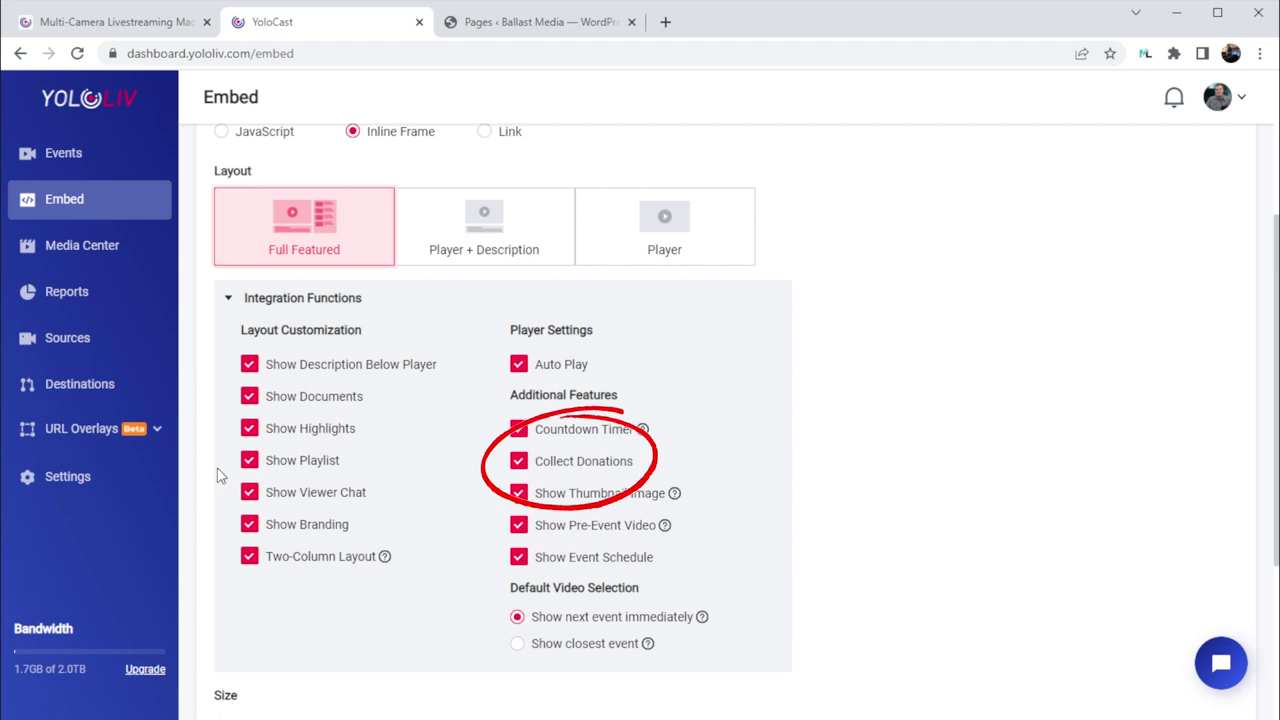
- Toggle Collect Donations off and back on, then return to the Events list
click(519, 464)
click(518, 465)
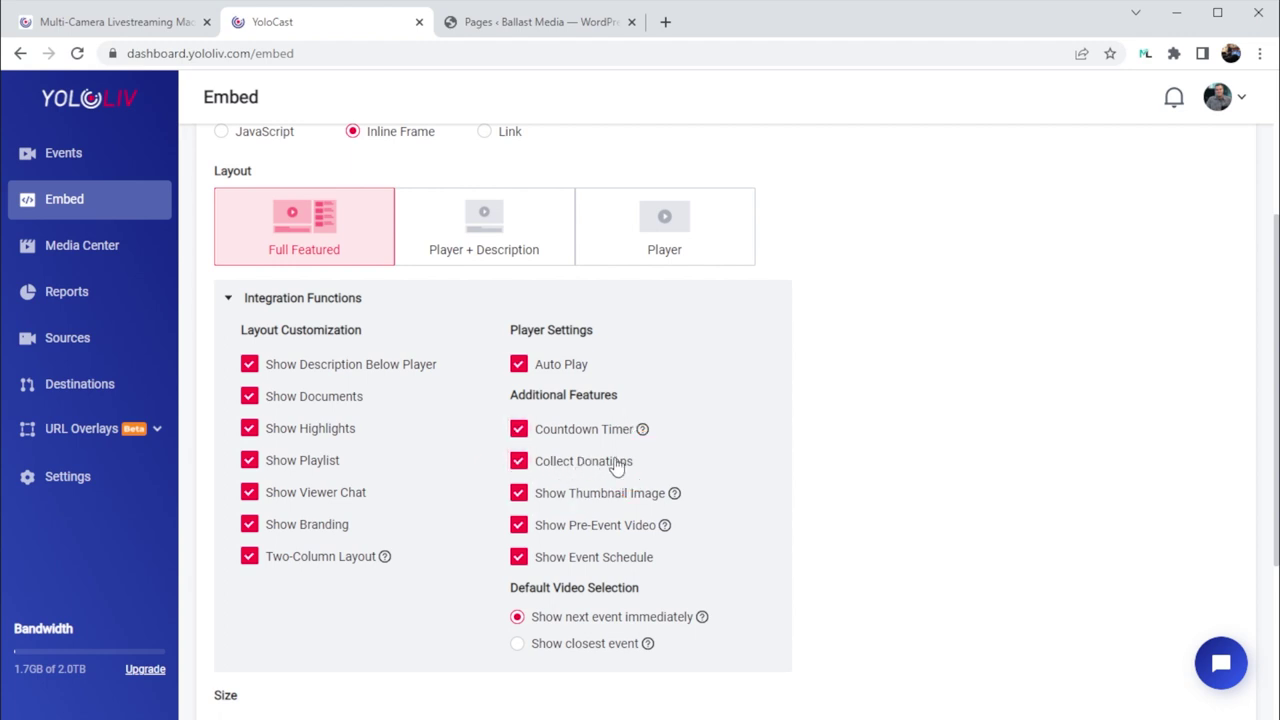
click(70, 160)
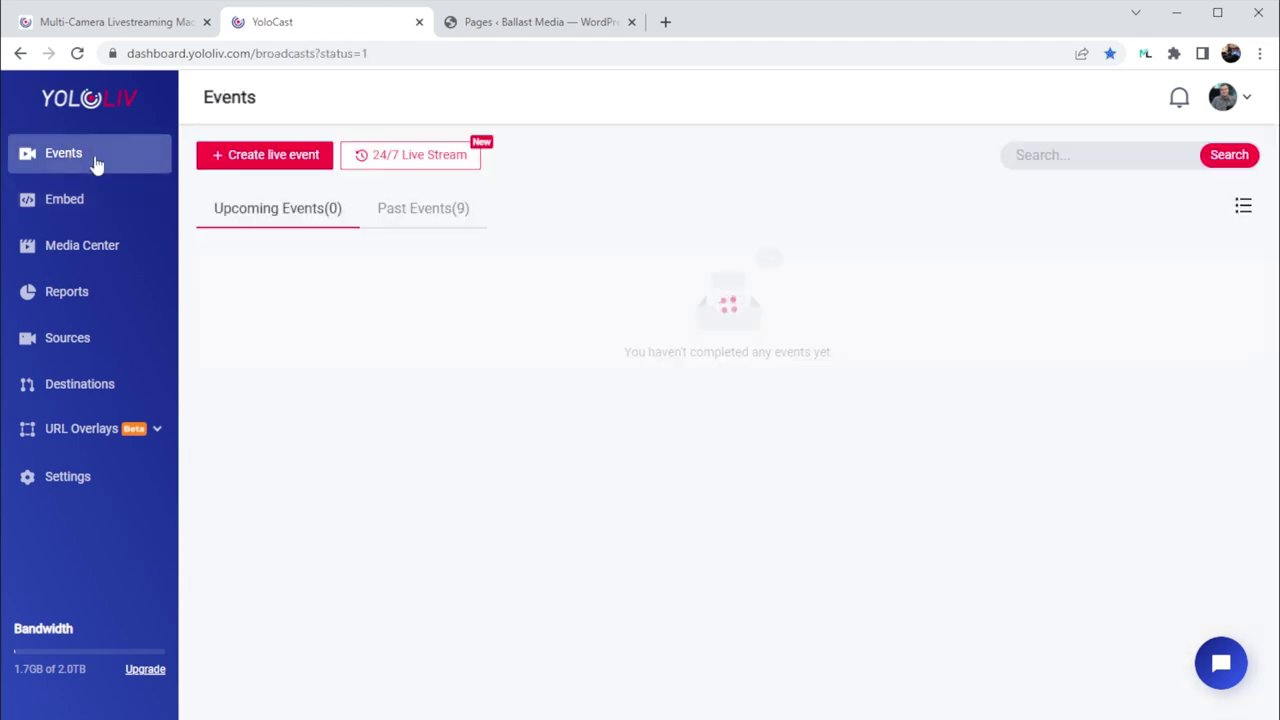
- Begin a new live event, expand its Advanced Settings and tick Enable Donate
click(262, 158)
scroll(292, 483, down, 5)
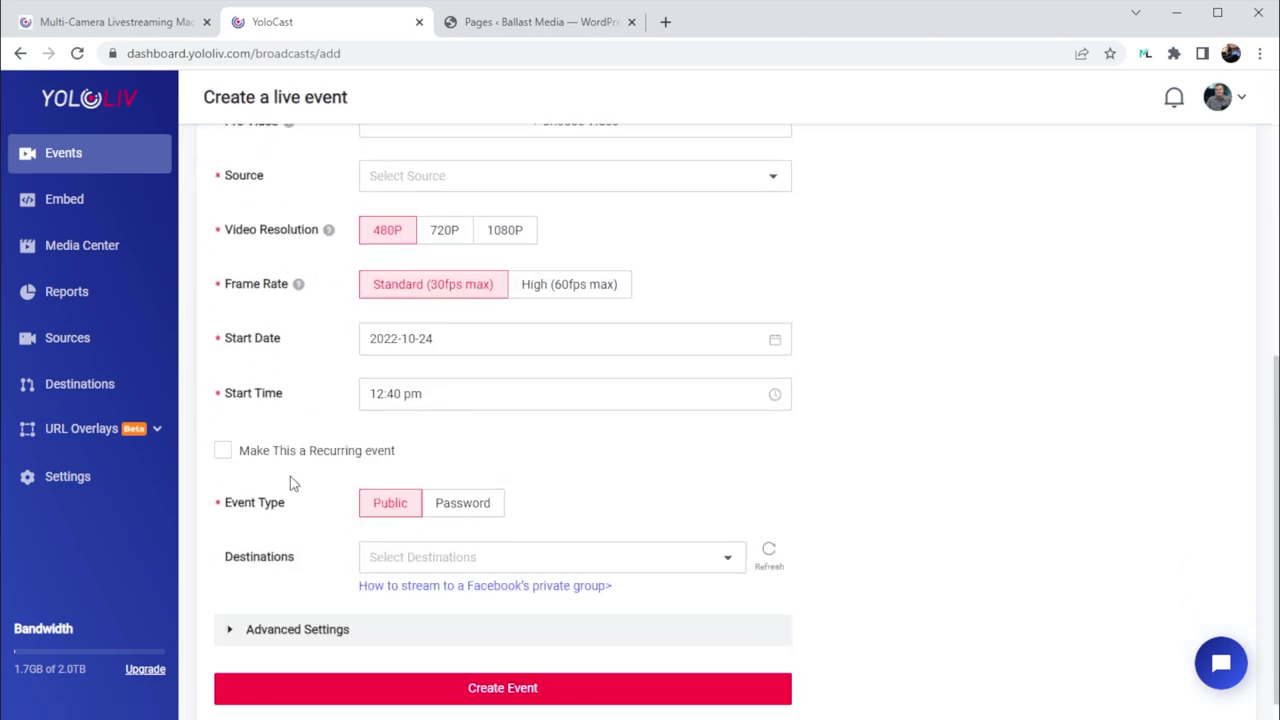
click(231, 603)
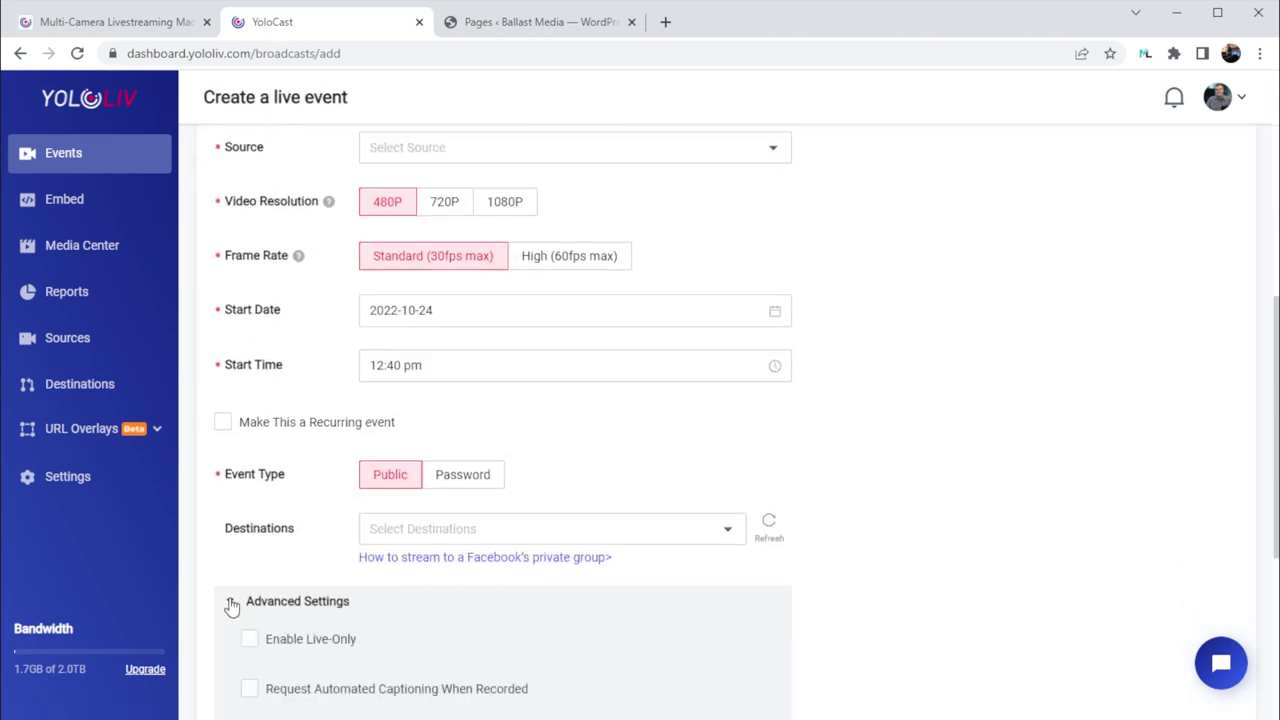
scroll(229, 606, down, 4)
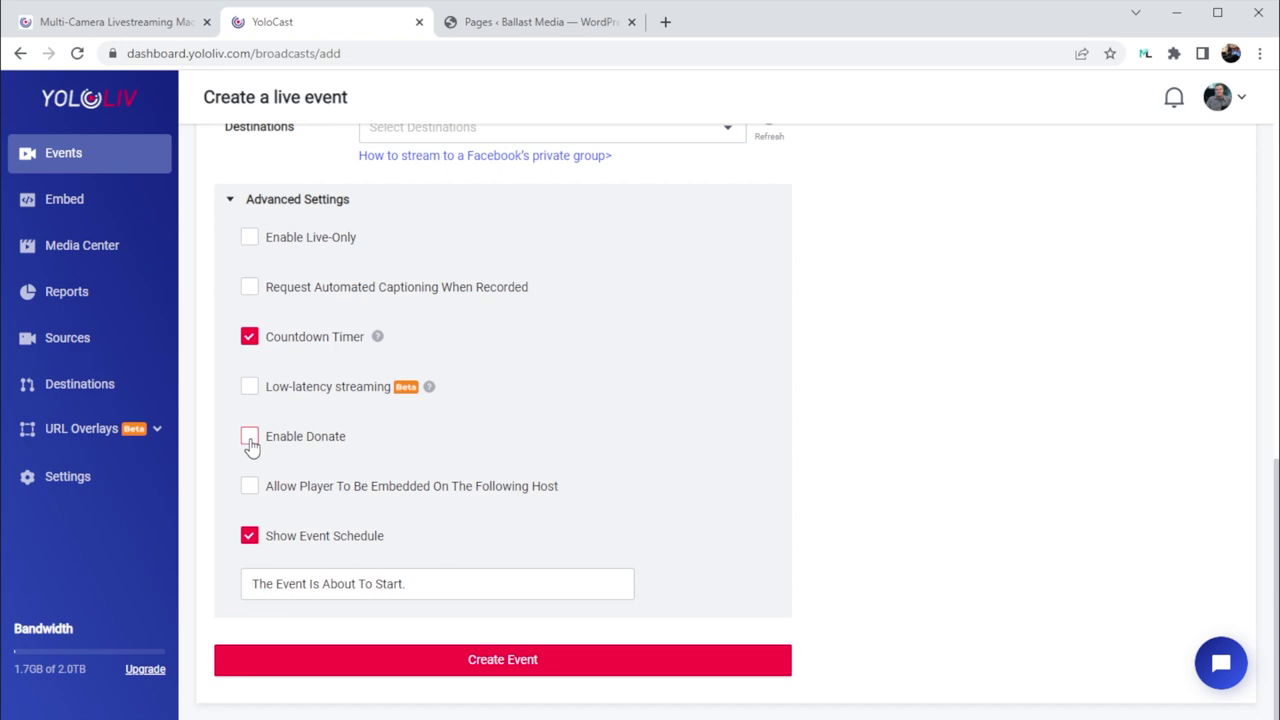
click(249, 440)
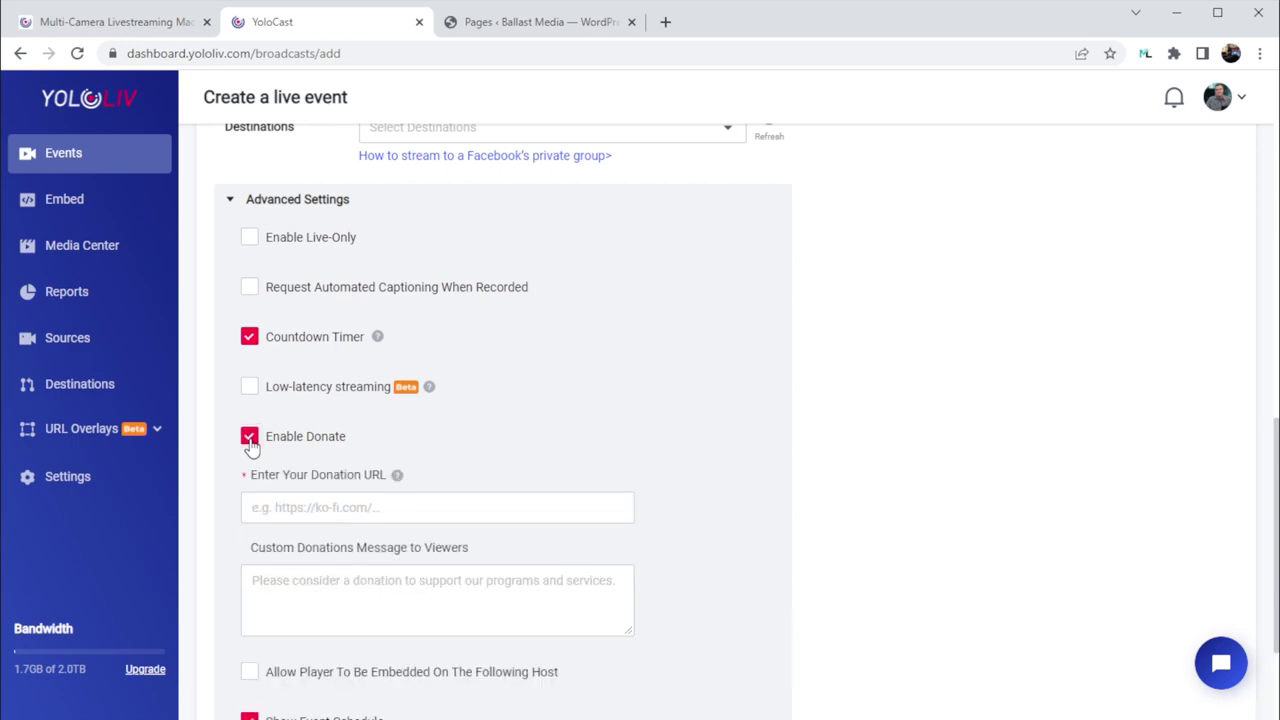
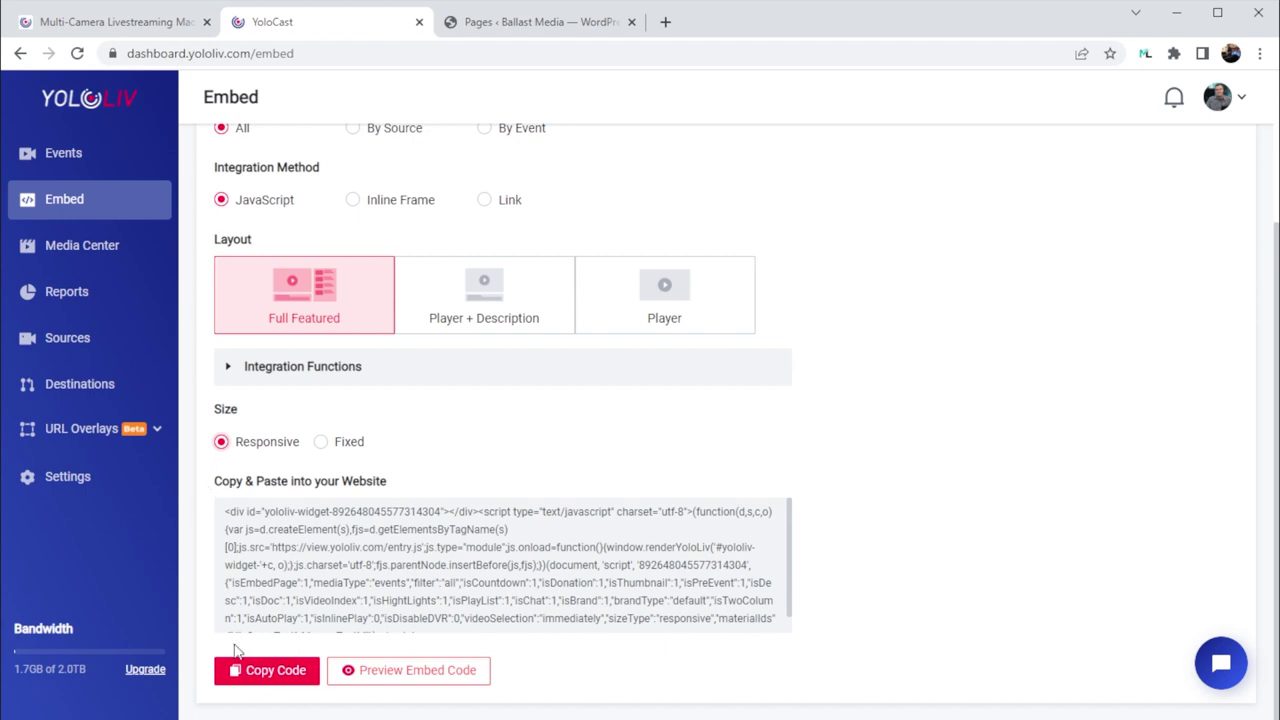
- Copy the YoloLiv embed code and start a new page in WordPress
click(276, 674)
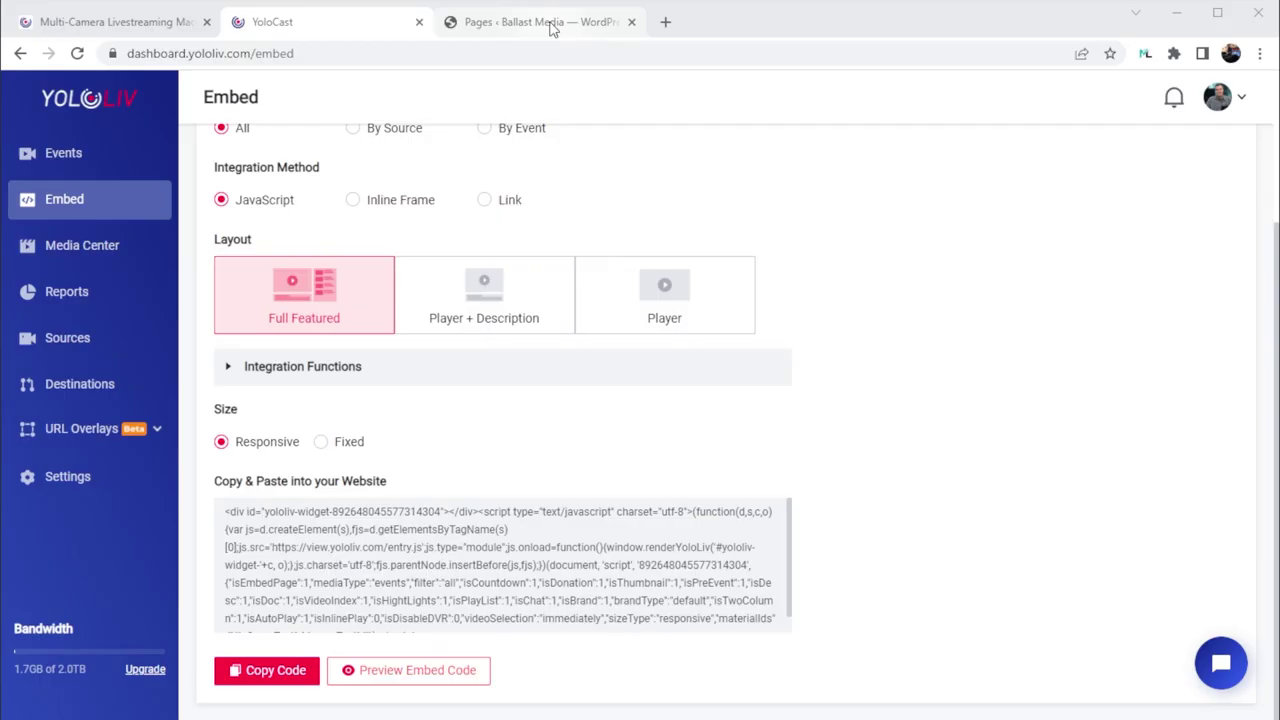
click(550, 22)
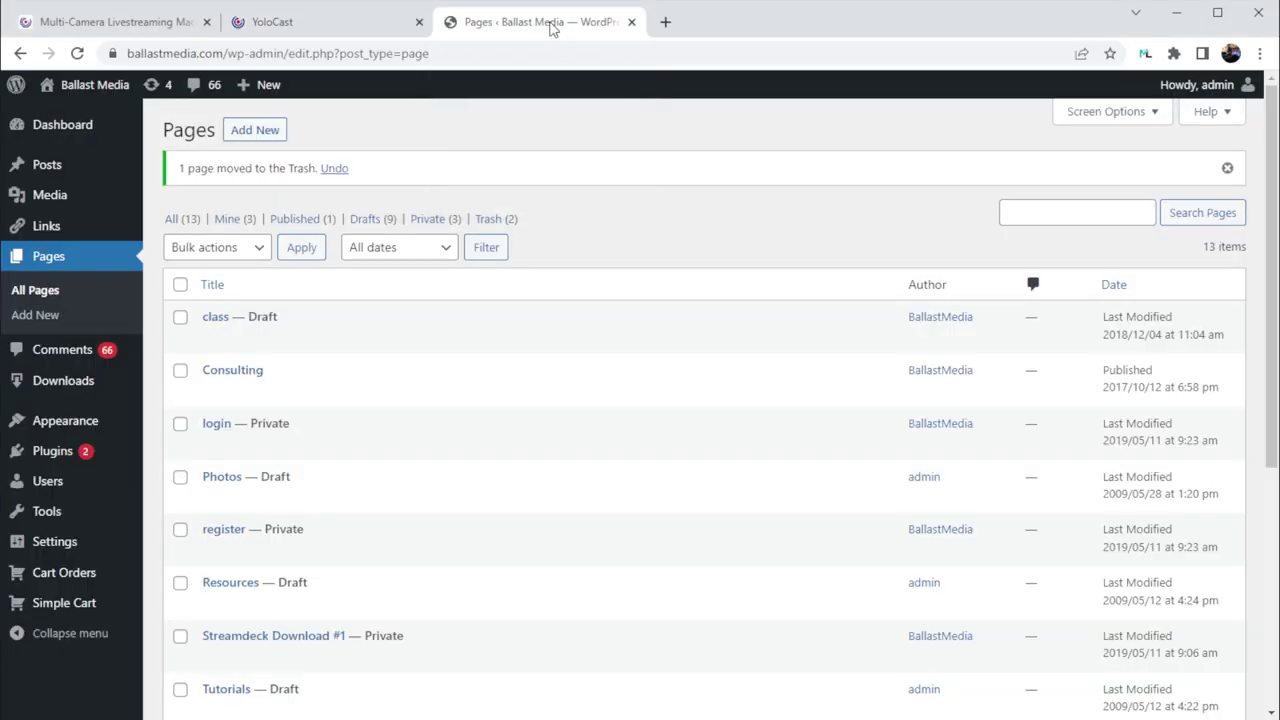
click(257, 132)
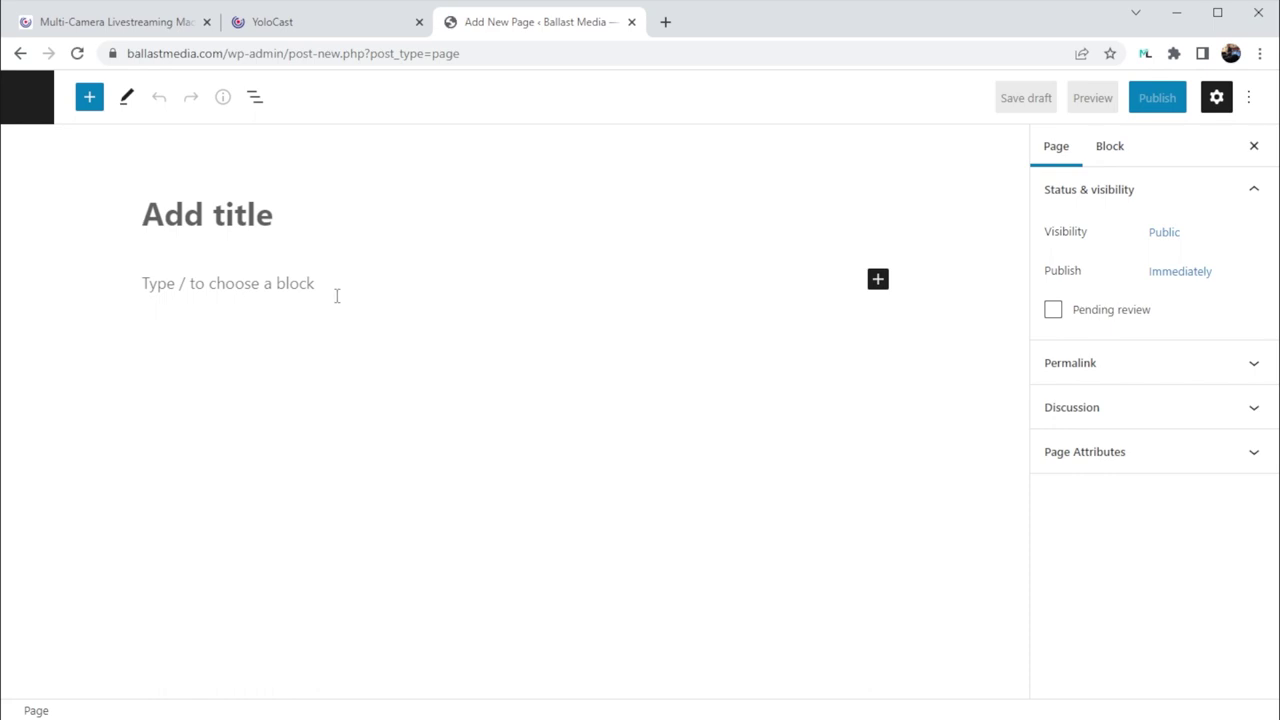
- Title the new page 'LIVE' and paste the embed code into a Custom HTML block
text(LIVE)
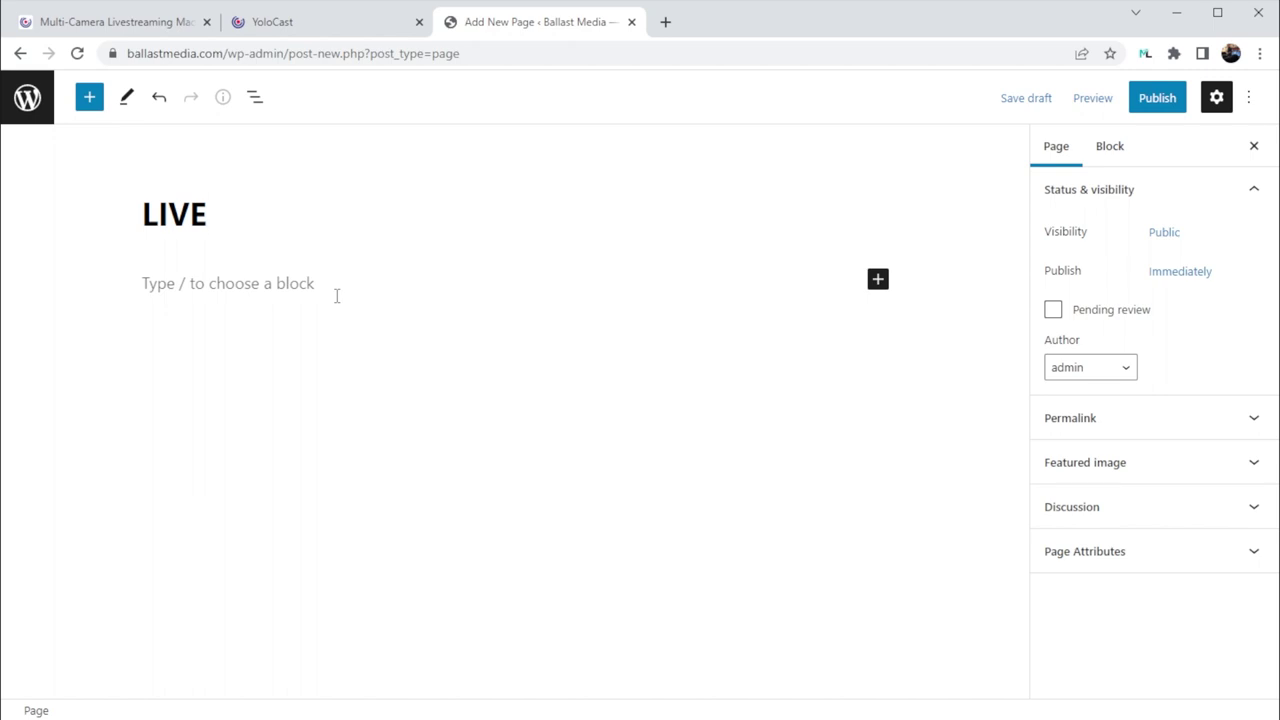
click(878, 281)
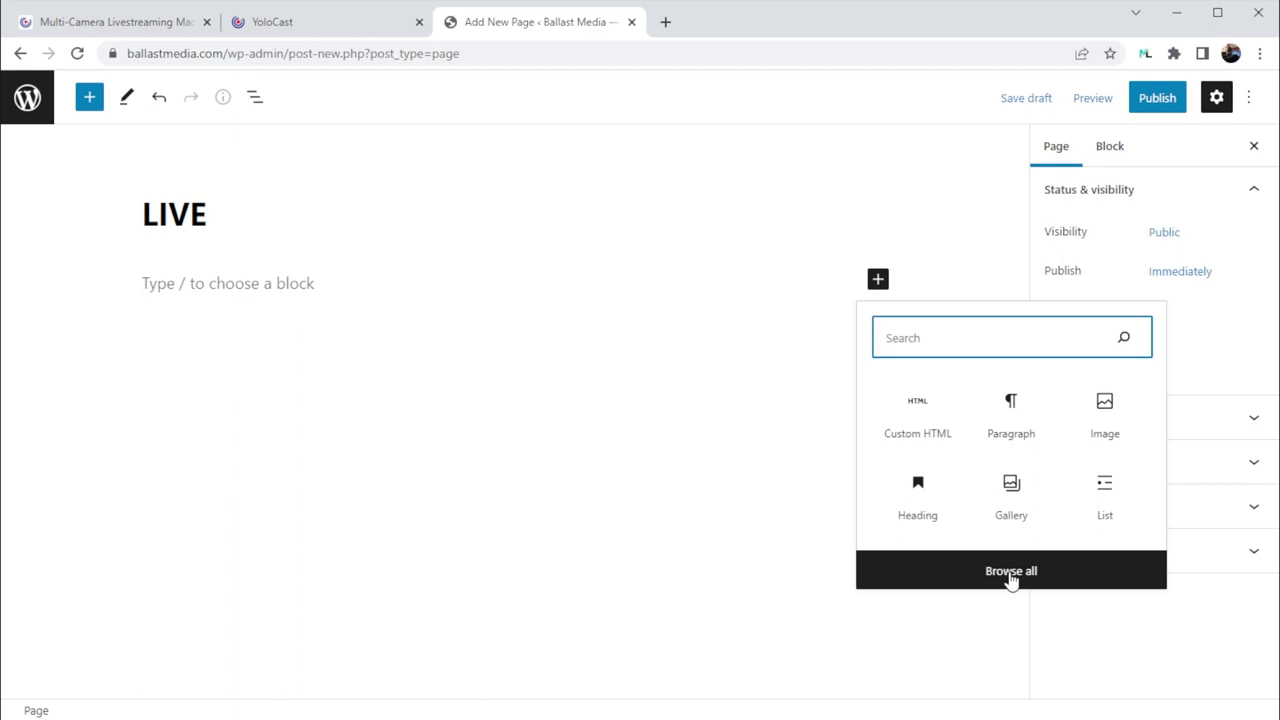
click(1011, 572)
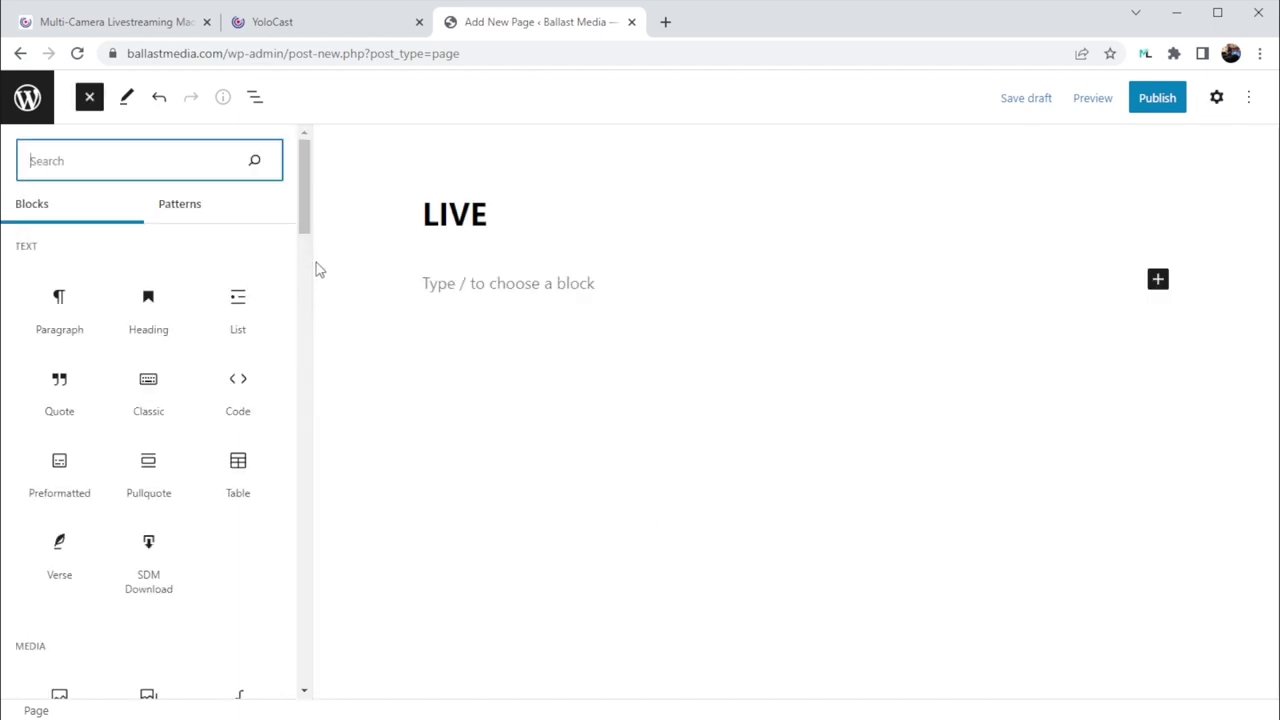
drag(306, 222, 309, 380)
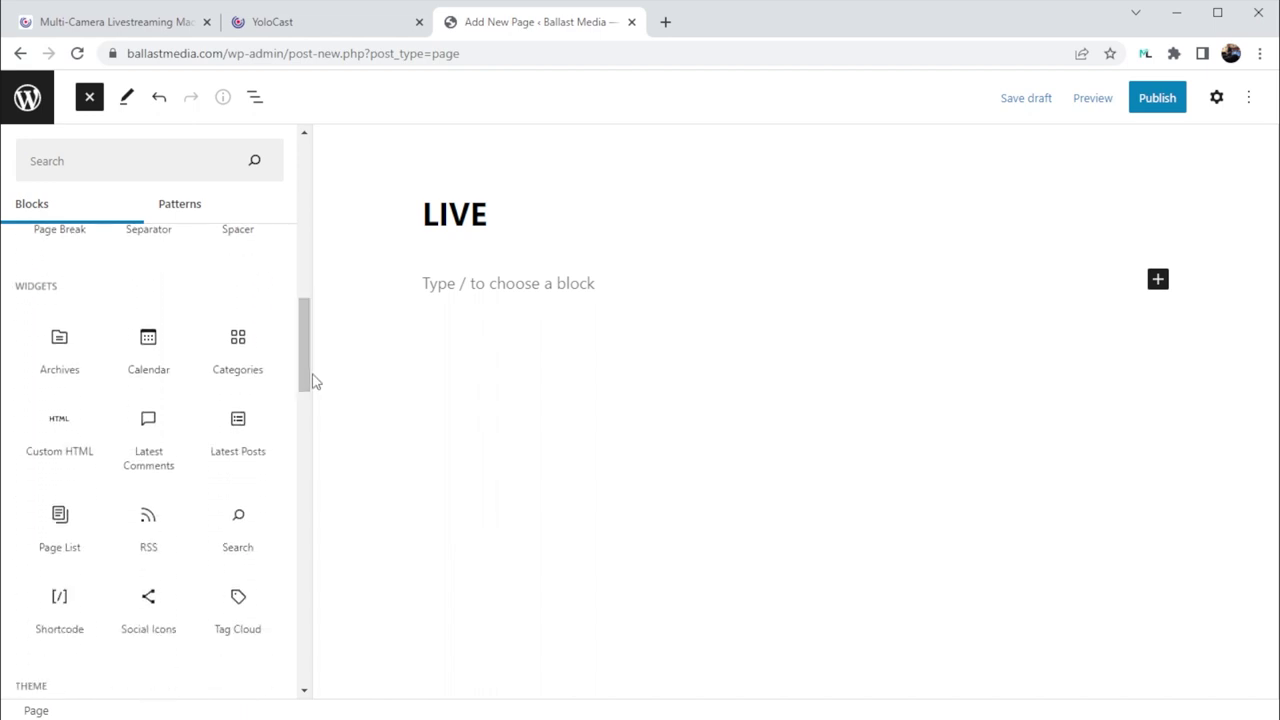
click(52, 427)
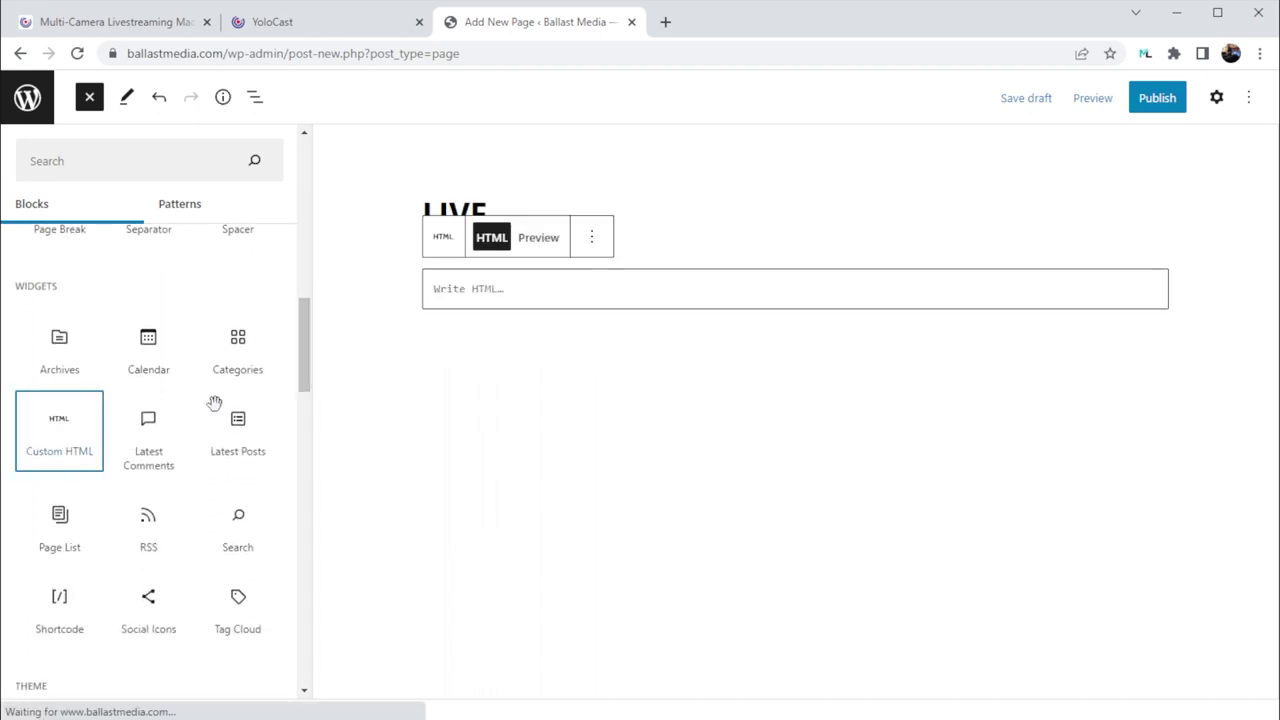
click(464, 293)
key(ctrl+v)
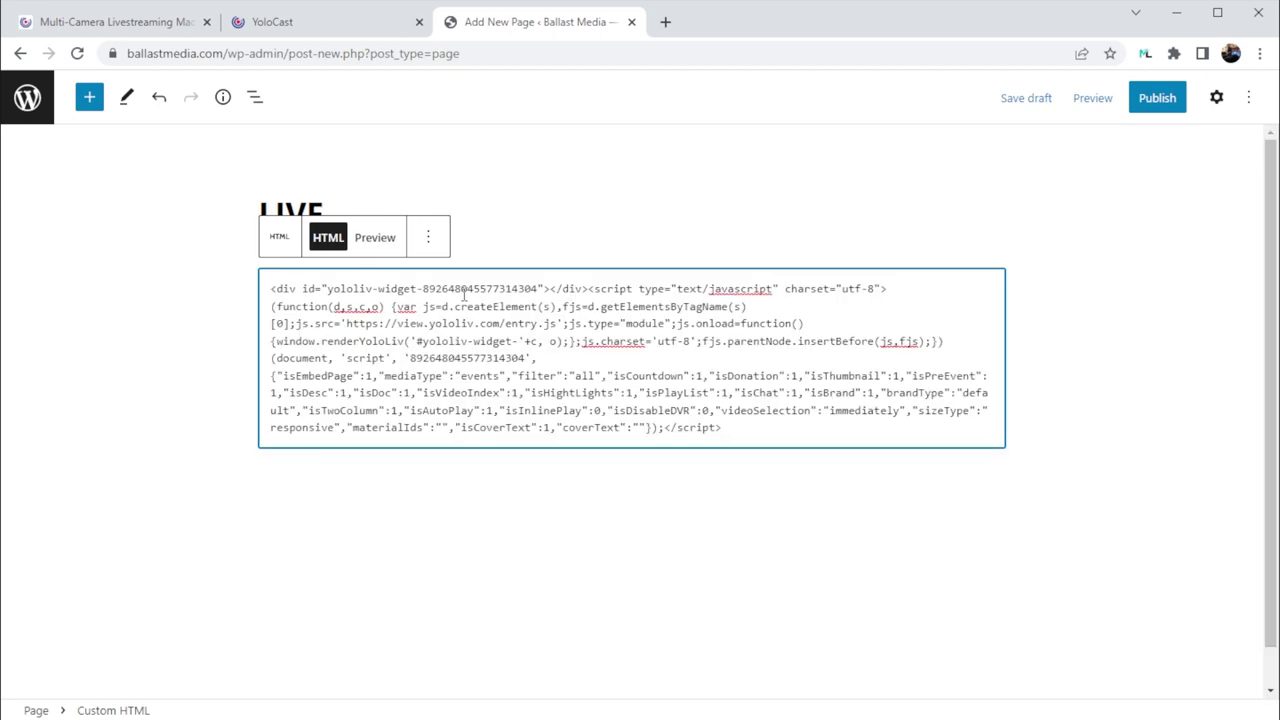
- Publish the LIVE page and view it live
click(1150, 104)
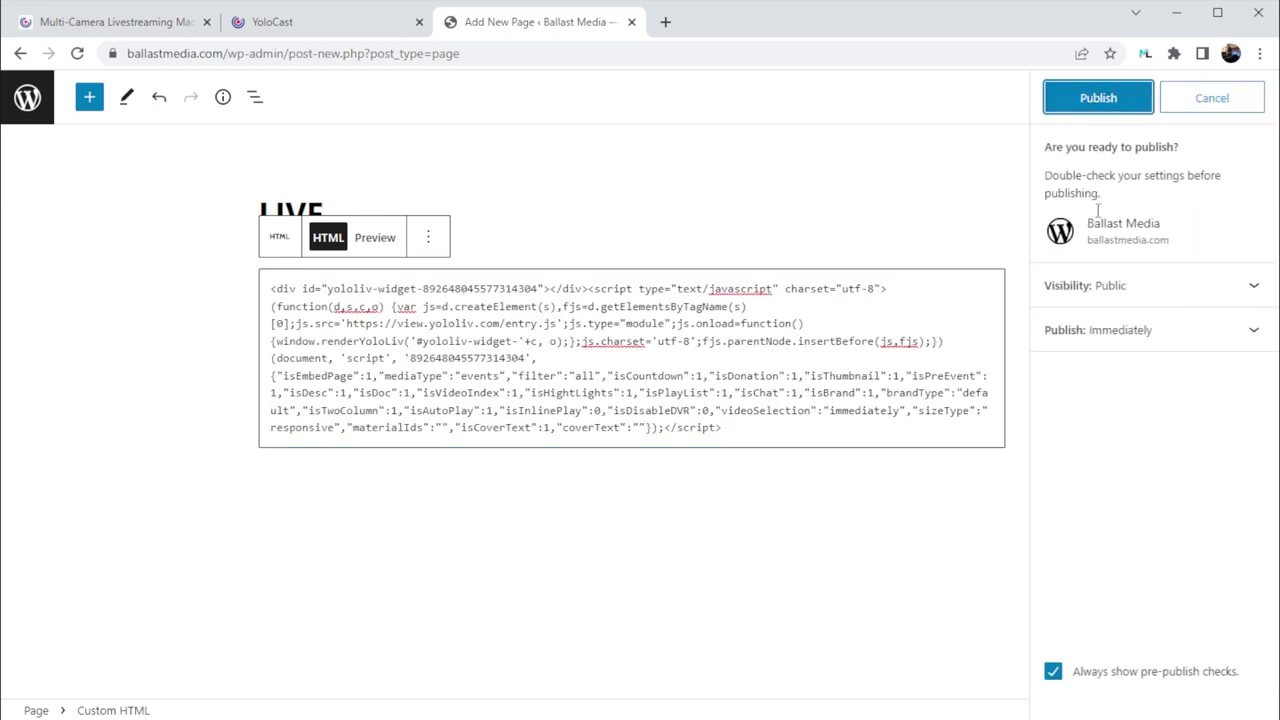
click(1108, 106)
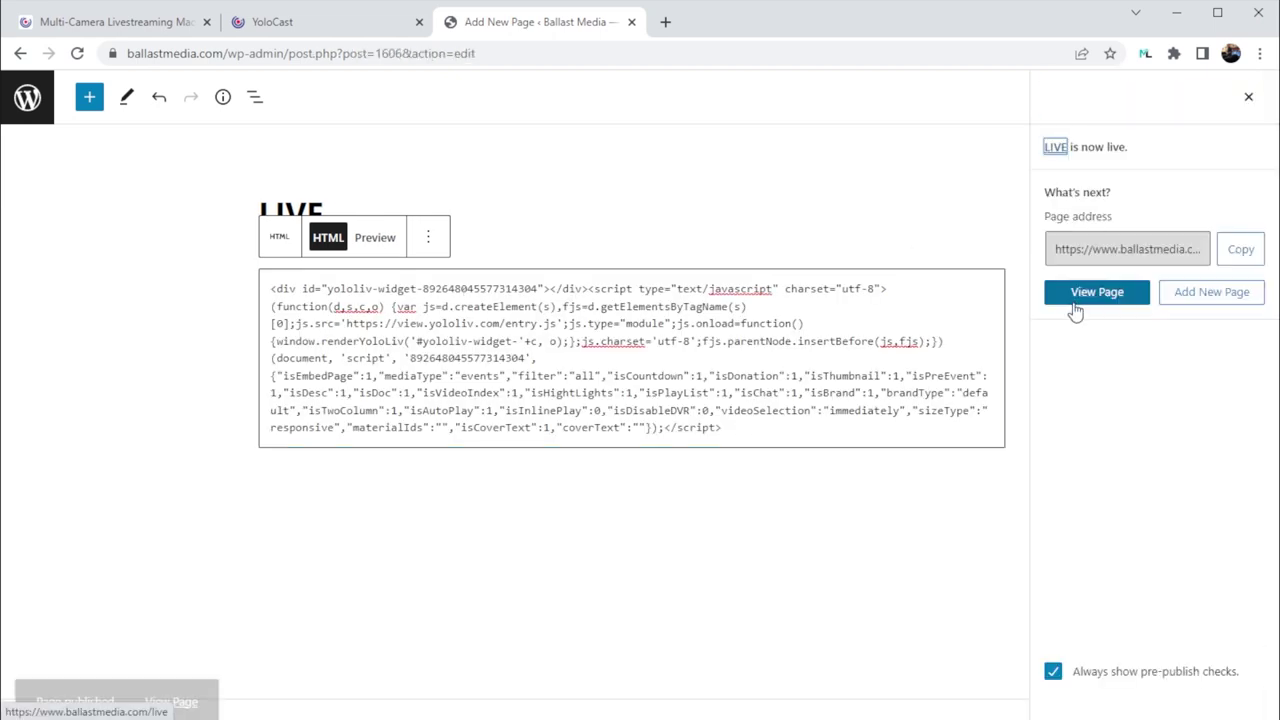
click(1097, 292)
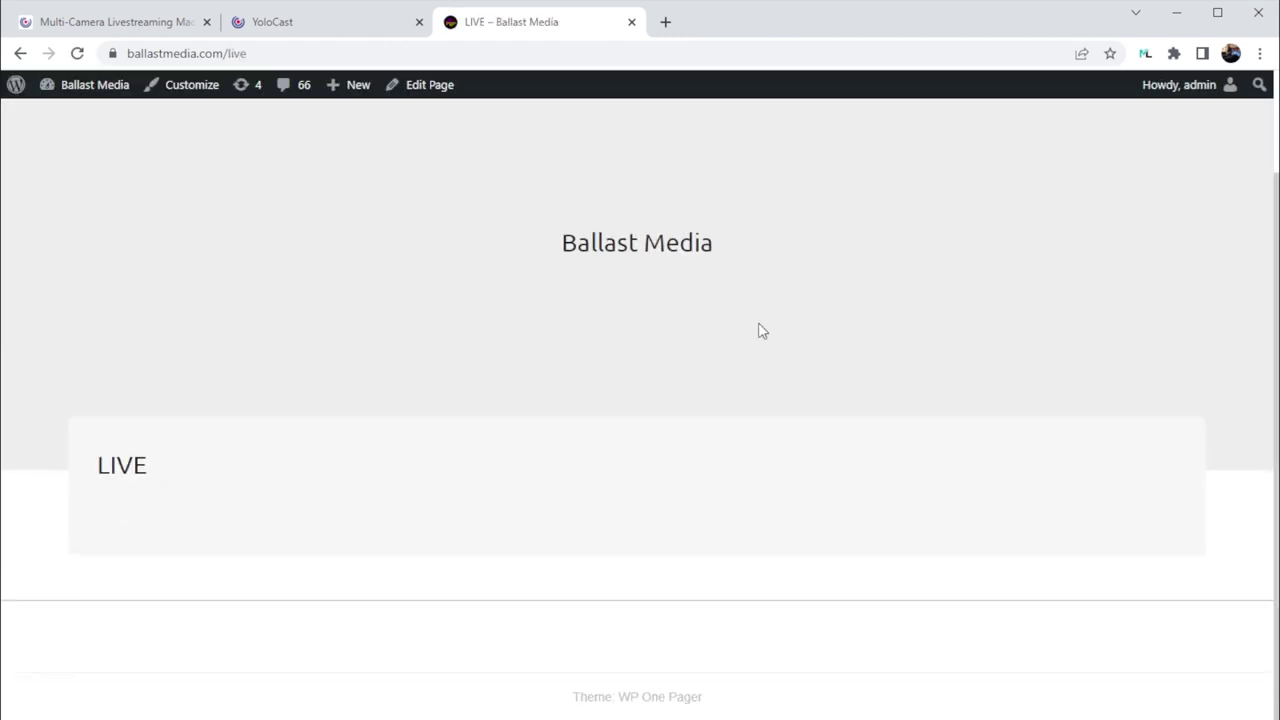
- Scroll the published LIVE page to check the embedded player and chat
scroll(760, 331, down, 3)
scroll(758, 331, down, 2)
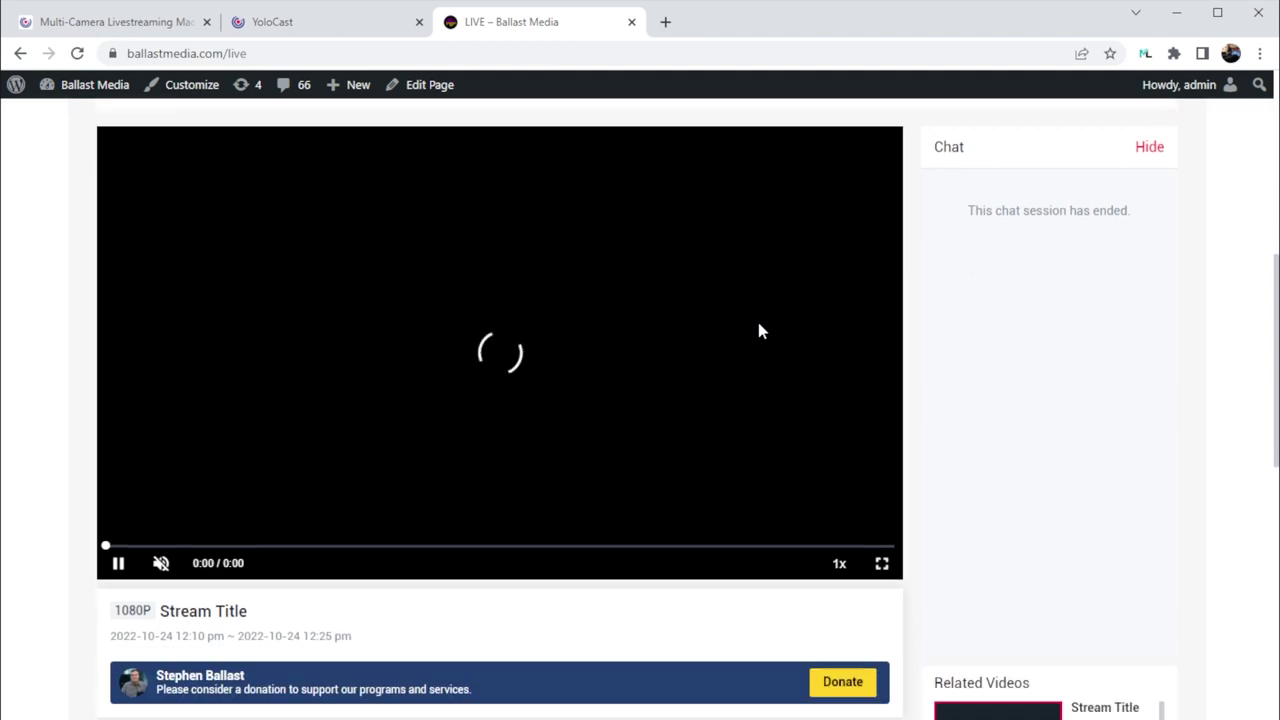
scroll(758, 331, up, 1)
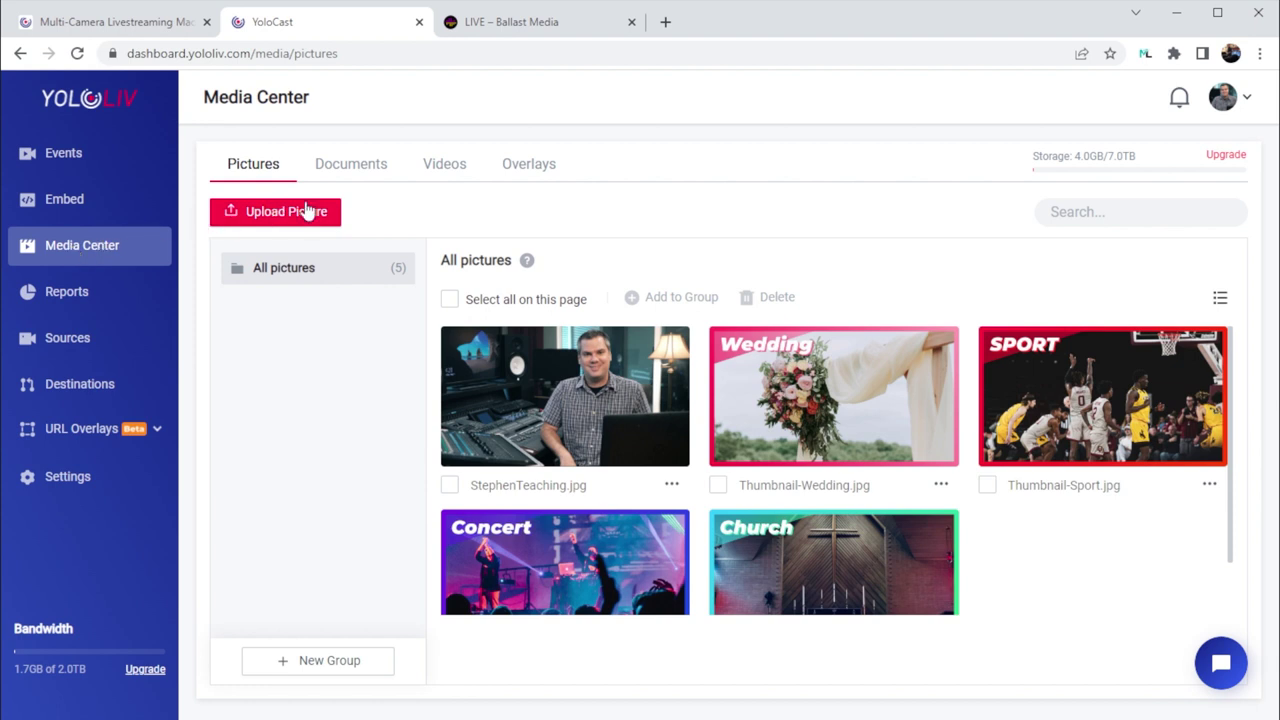
- Show the Media Center Videos library and open the Stream Title video's action menu
click(451, 171)
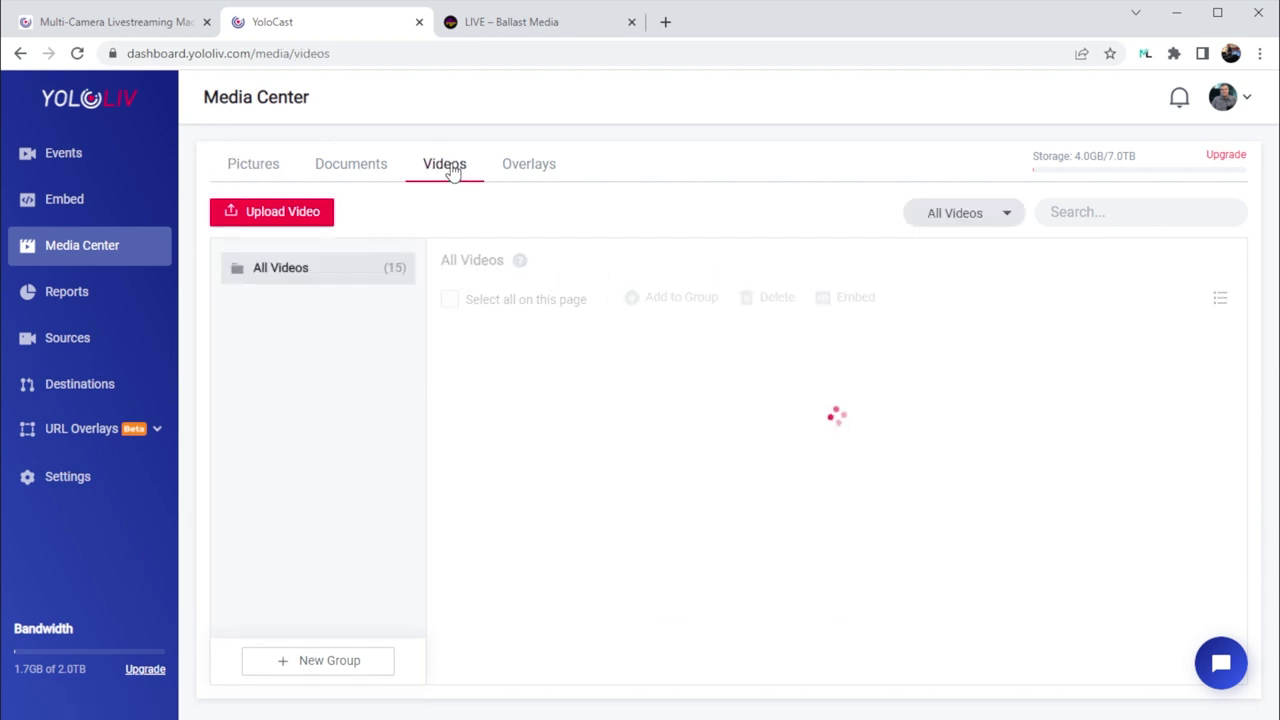
mouse_move(598, 384)
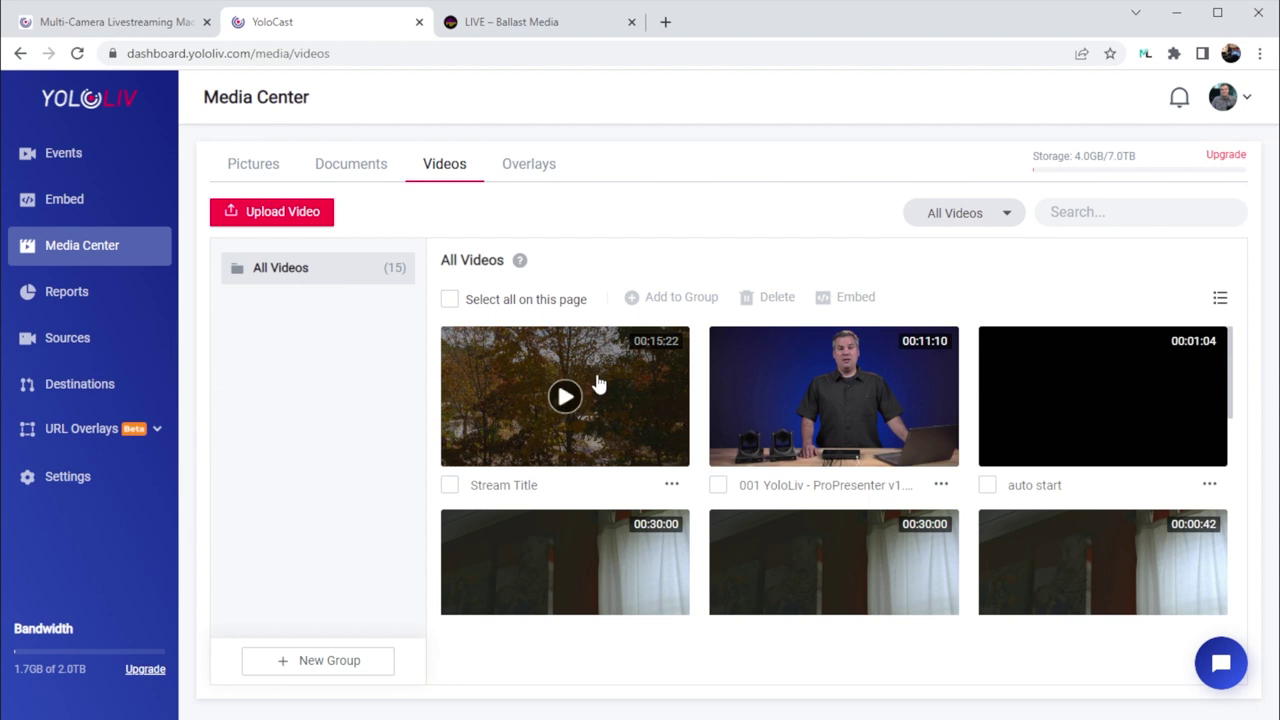
scroll(598, 384, down, 1)
scroll(598, 384, up, 1)
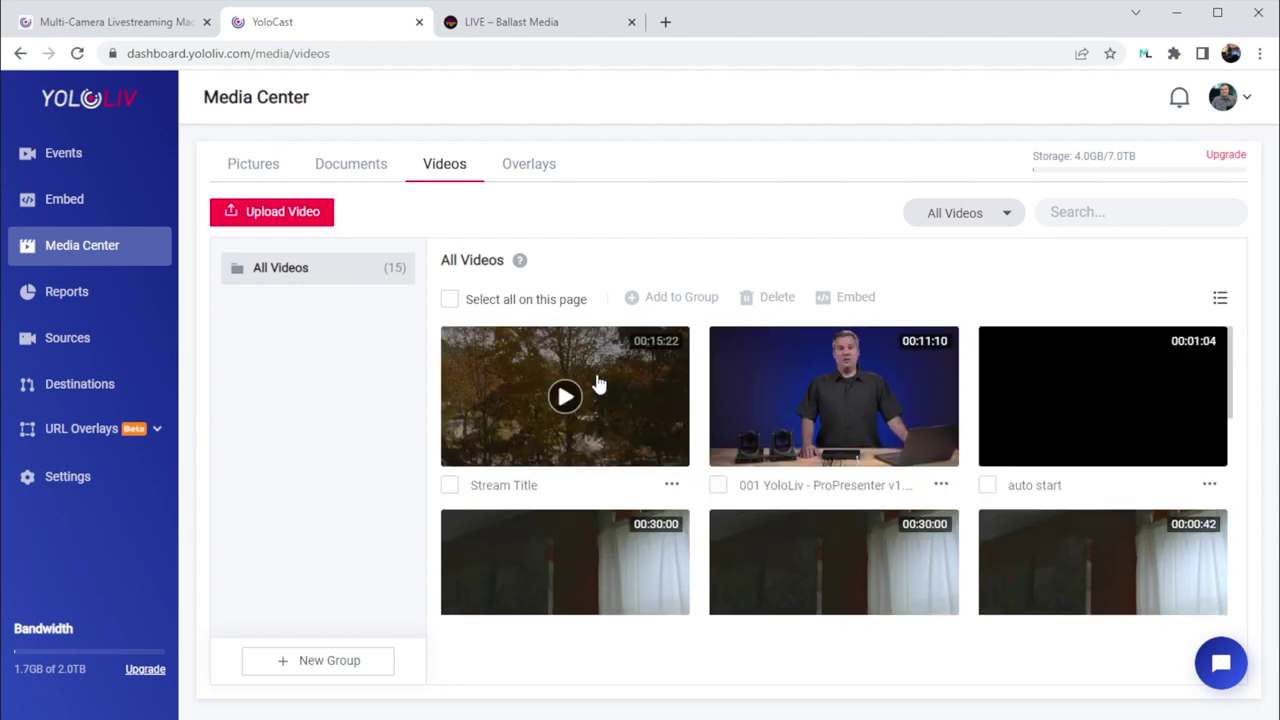
click(671, 485)
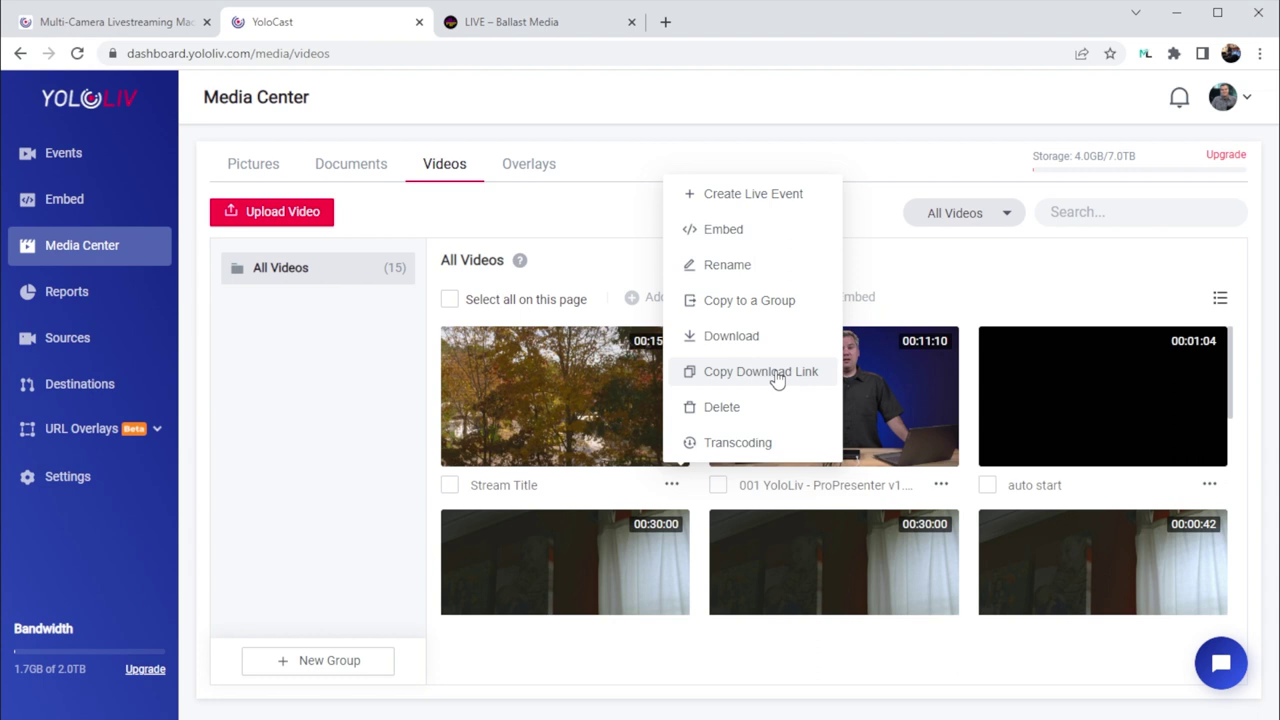
- Convert the Stream Title video to MP4 and copy its download link
click(776, 376)
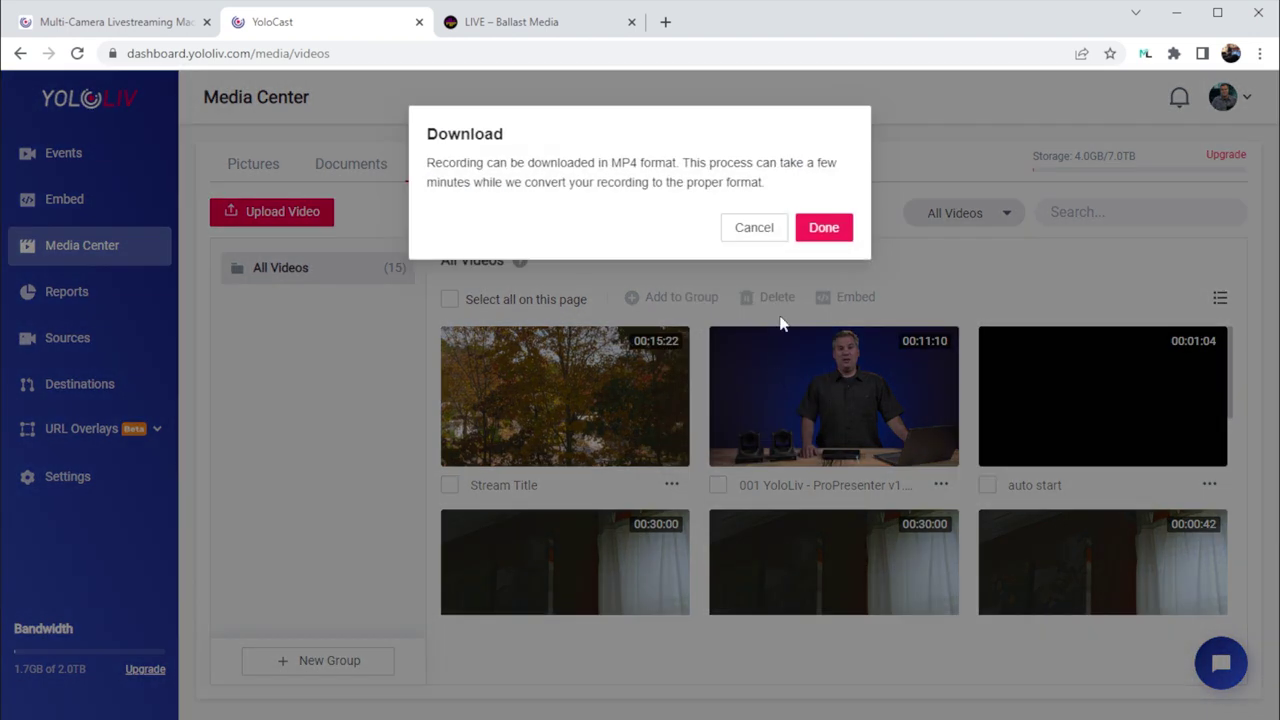
click(824, 228)
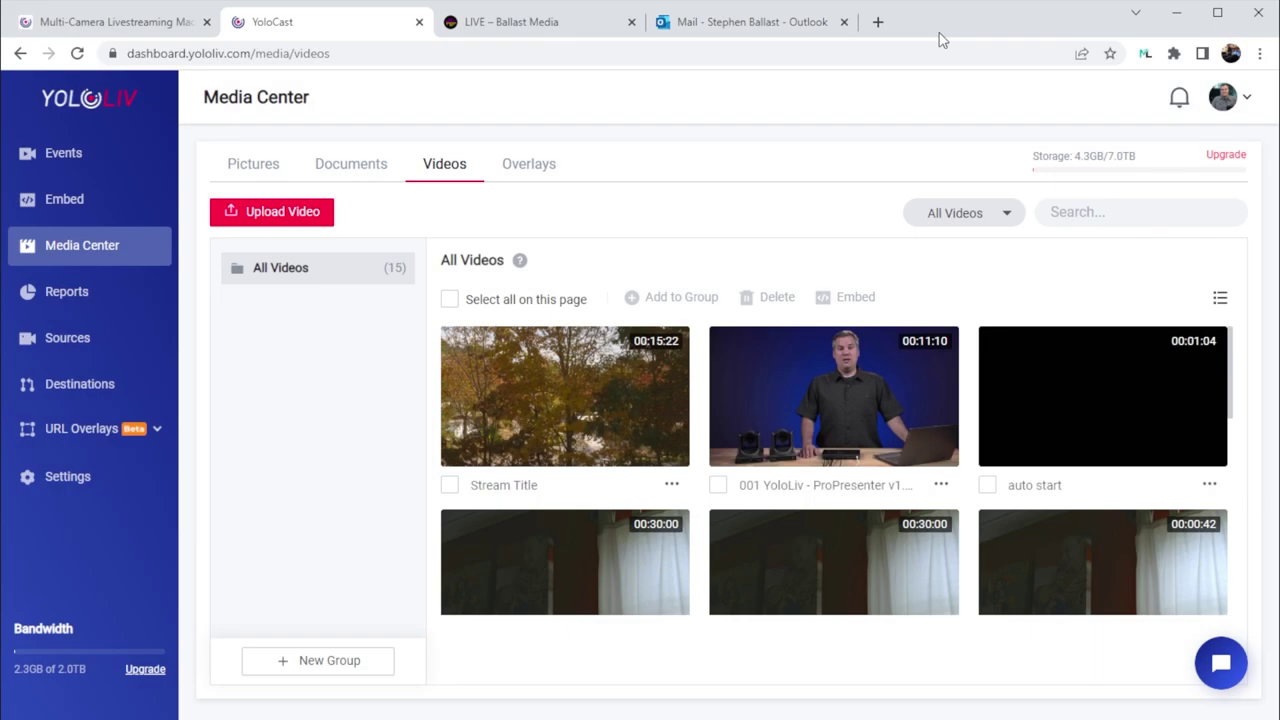
click(671, 484)
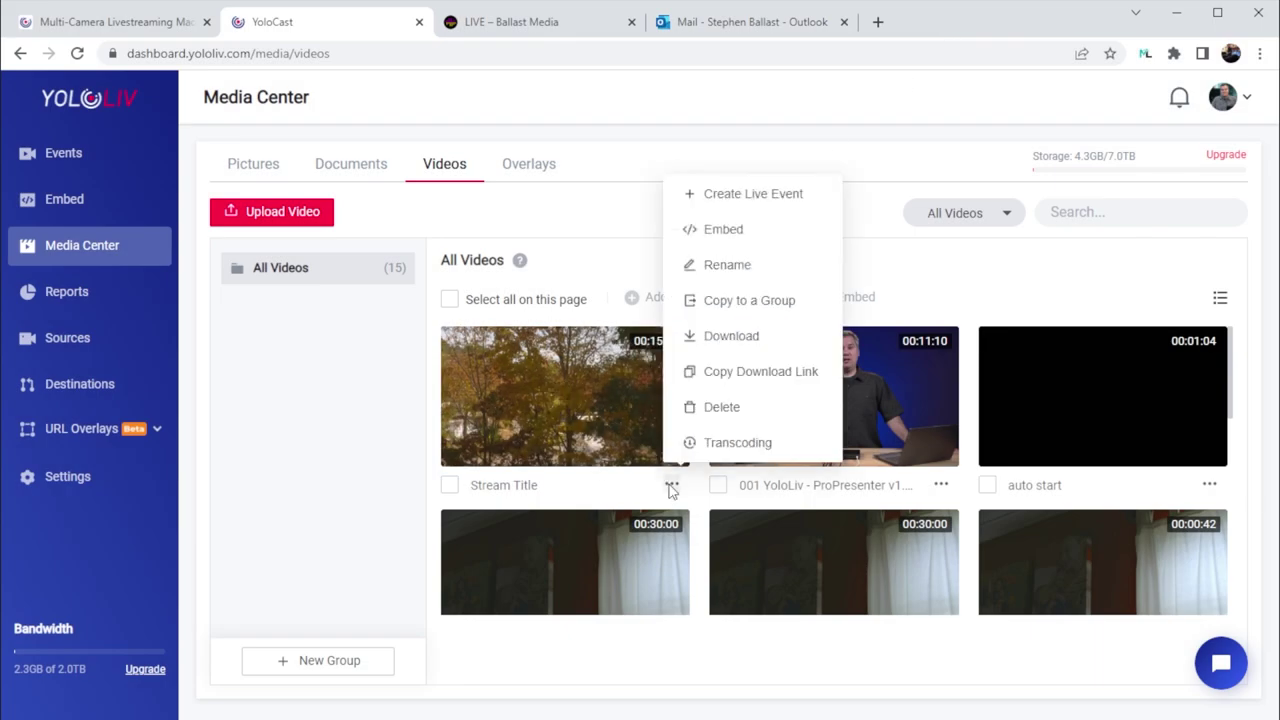
click(736, 376)
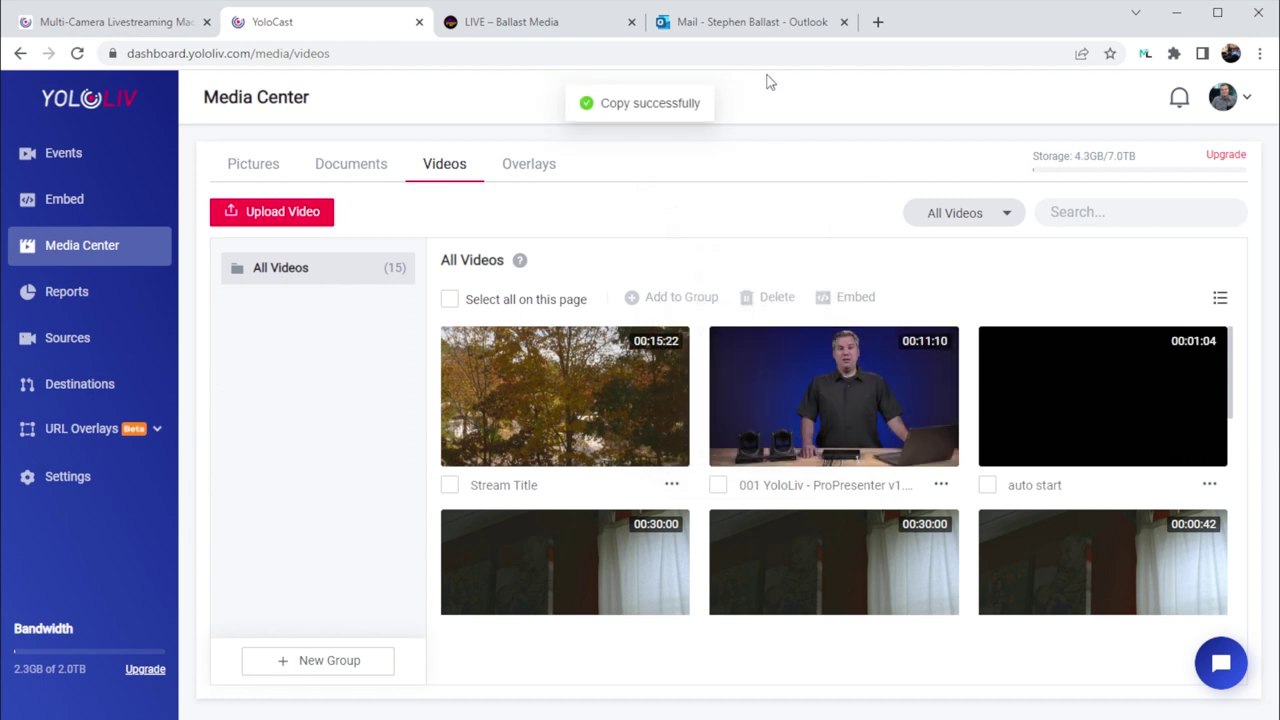
- Paste the Stream Title download link into the new Outlook email body
click(770, 26)
click(393, 376)
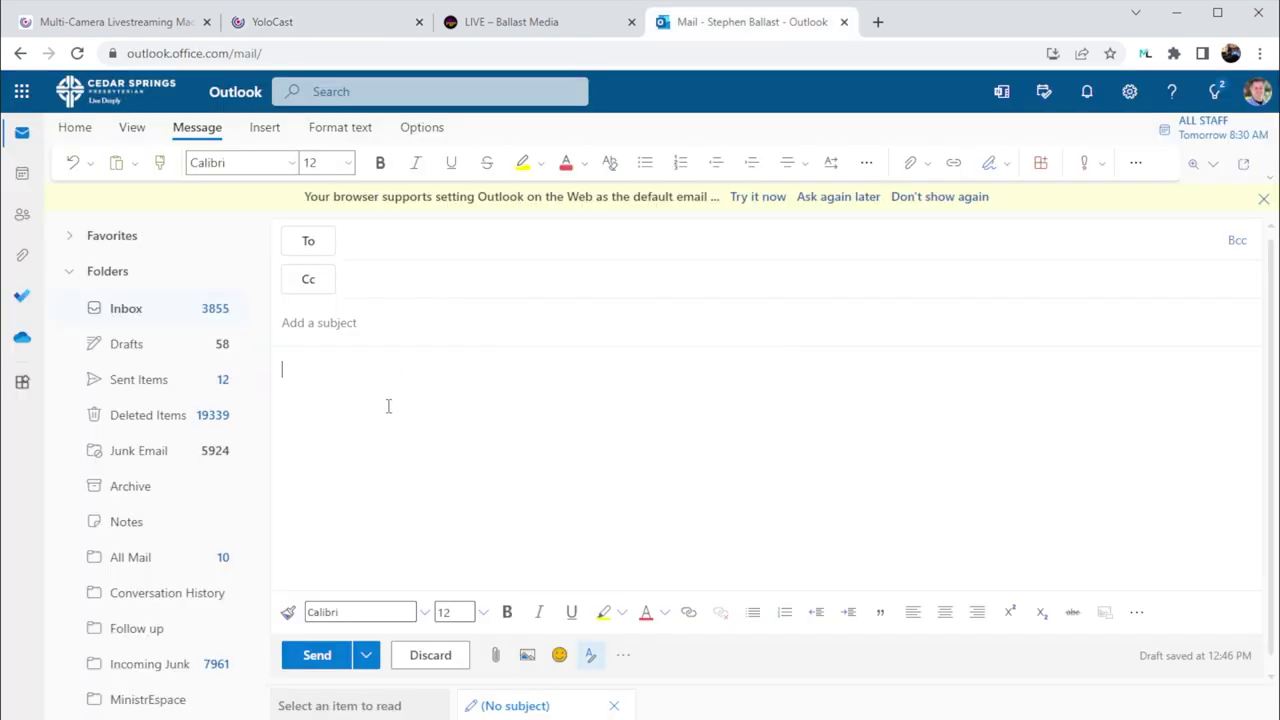
key(ctrl+v)
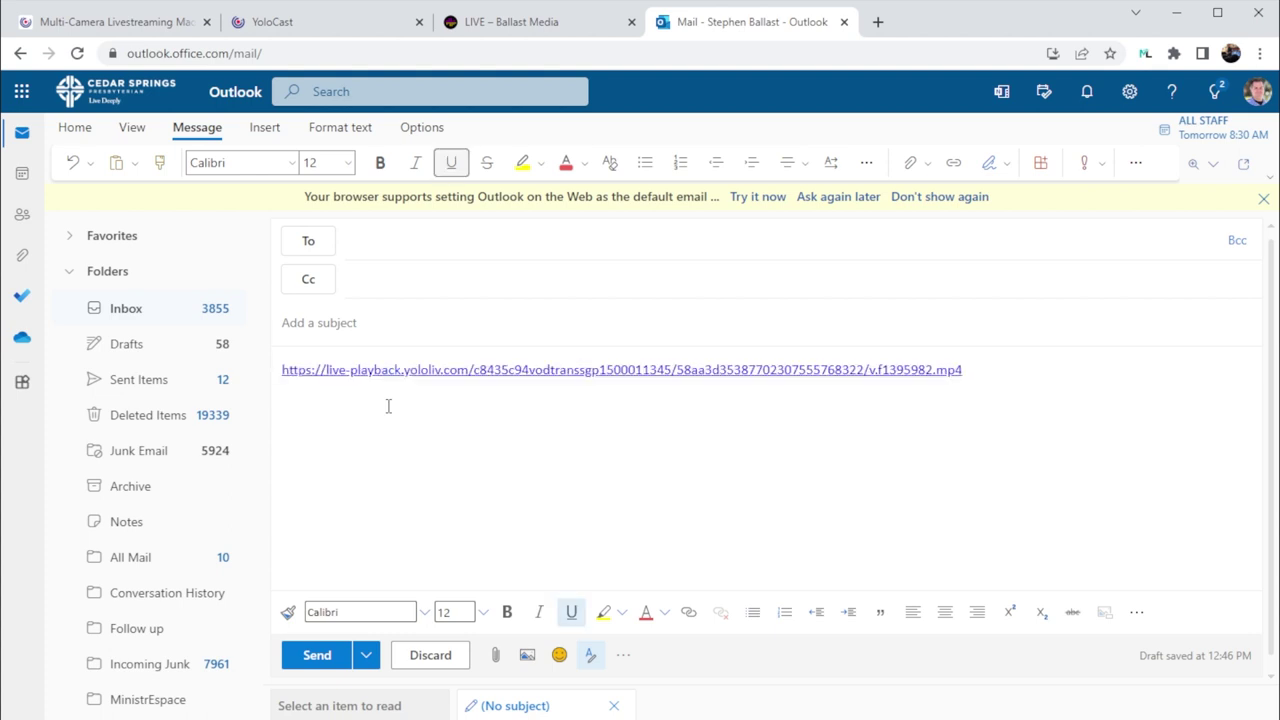
click(318, 26)
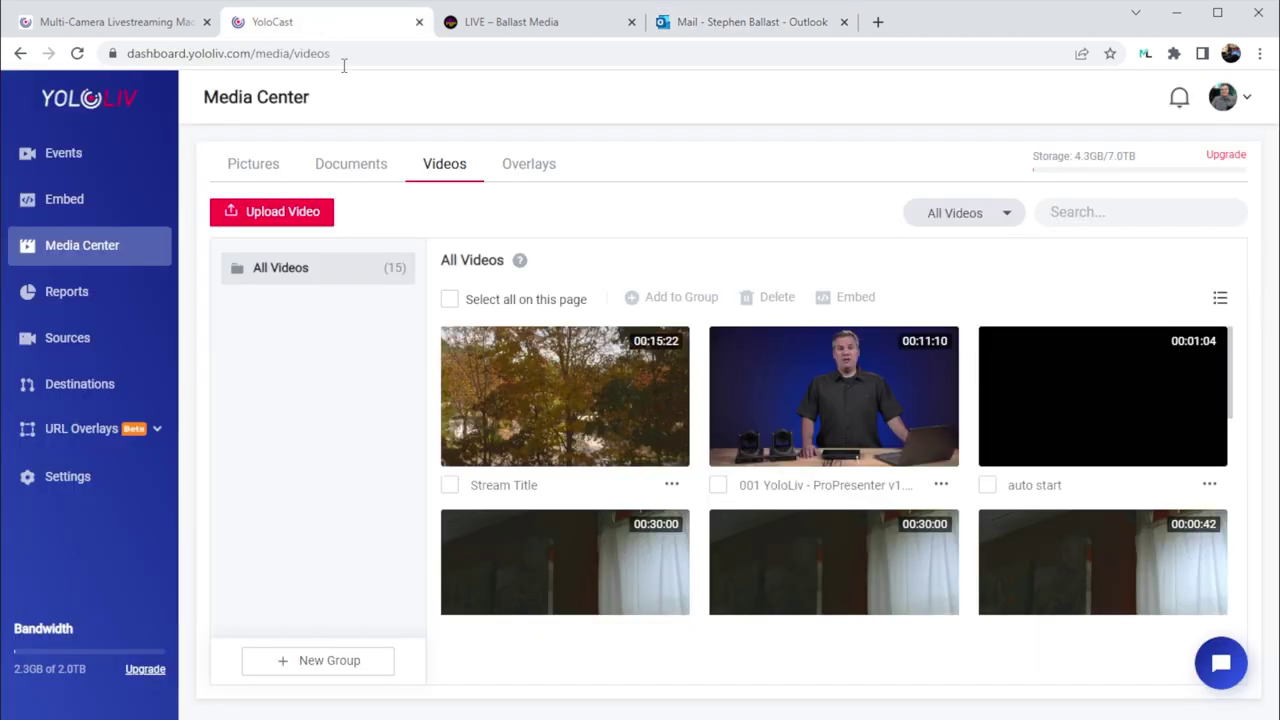
click(671, 484)
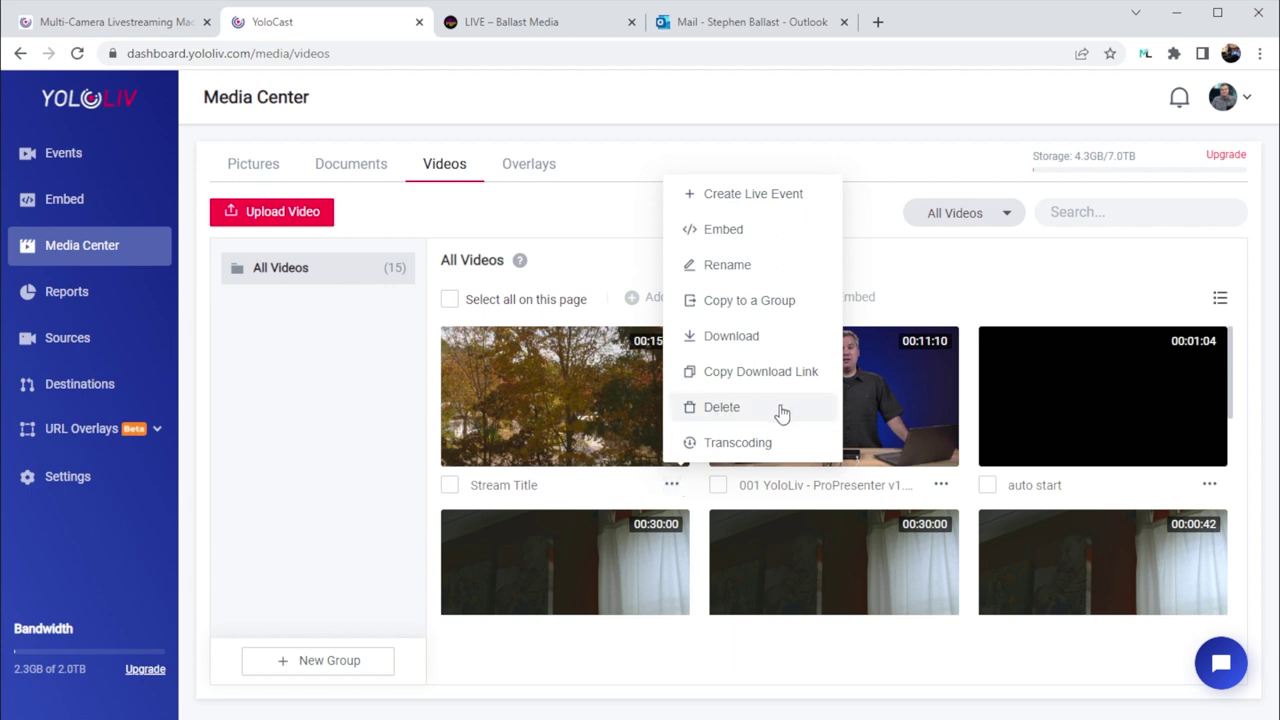
click(365, 421)
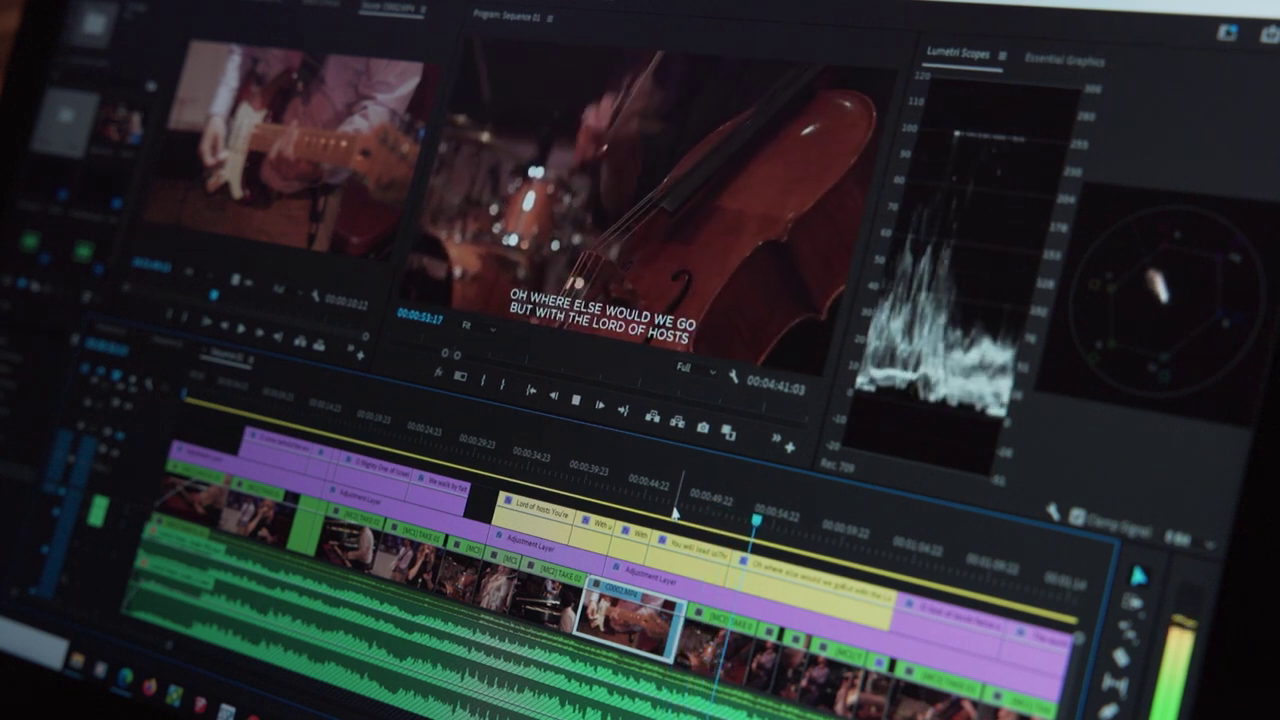
key(space)
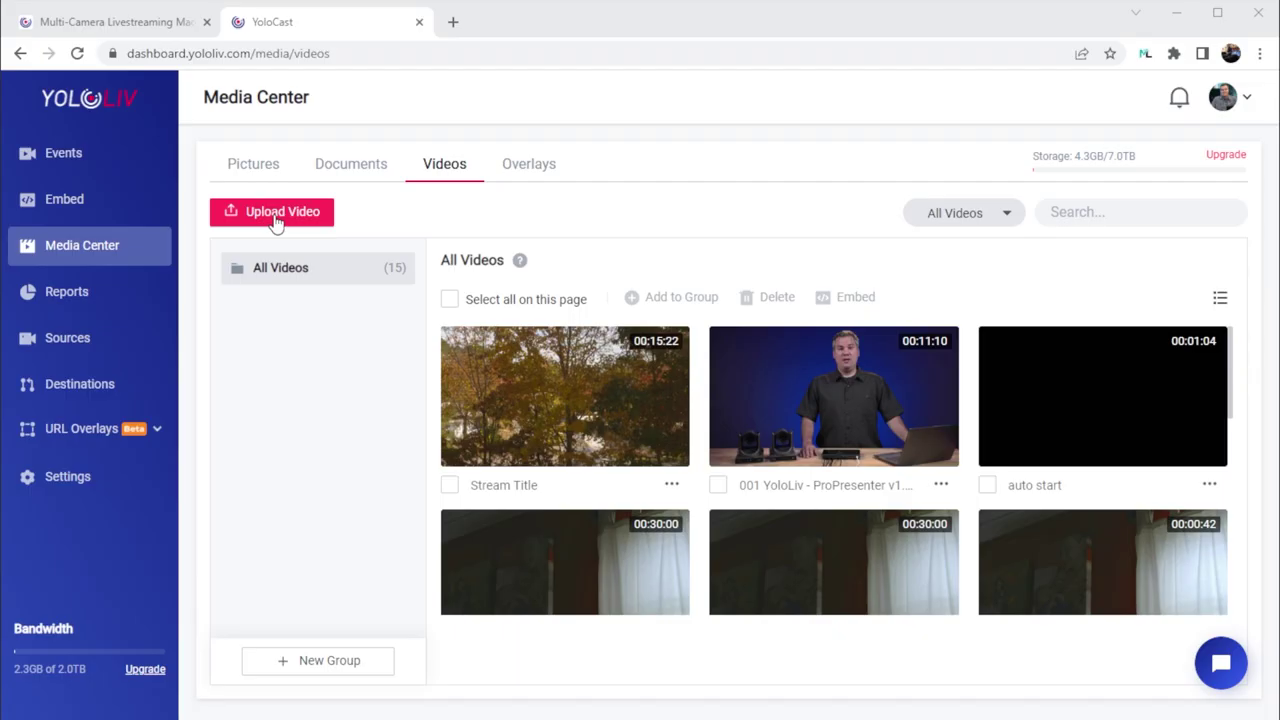
- Upload fpv drone flying.mp4 to the video library and go to the Events page
click(276, 221)
click(277, 220)
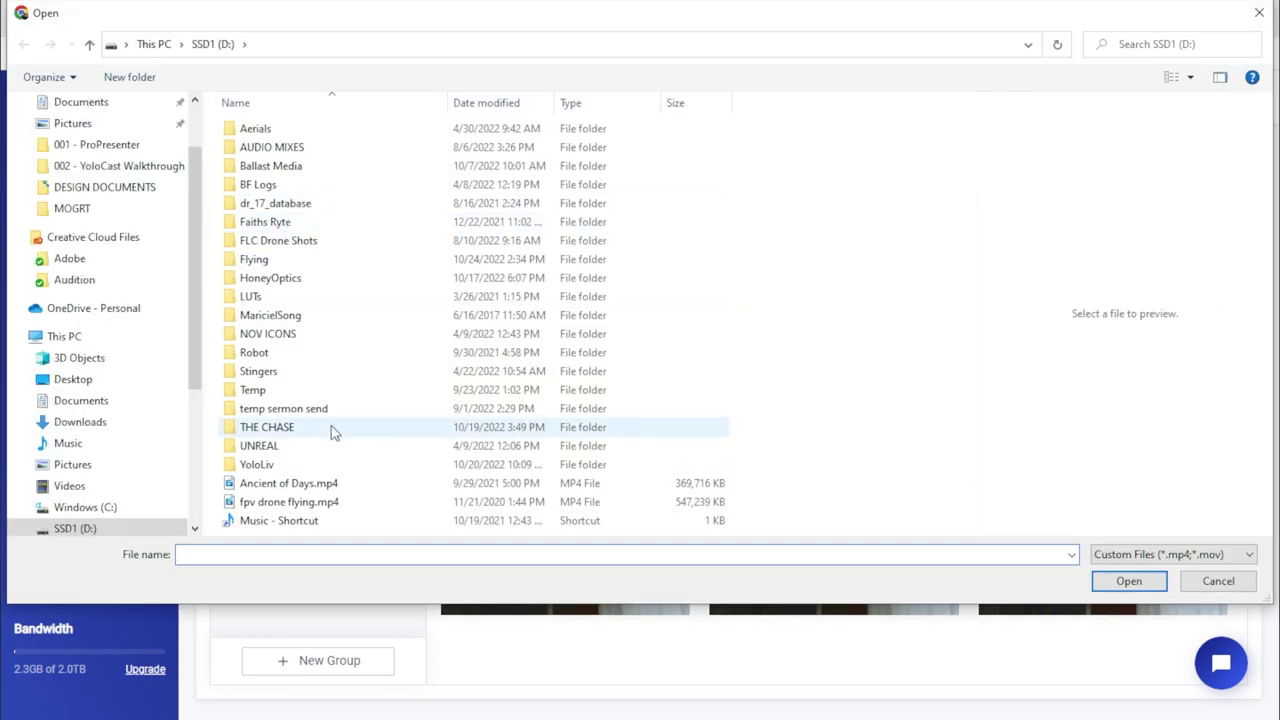
double_click(297, 505)
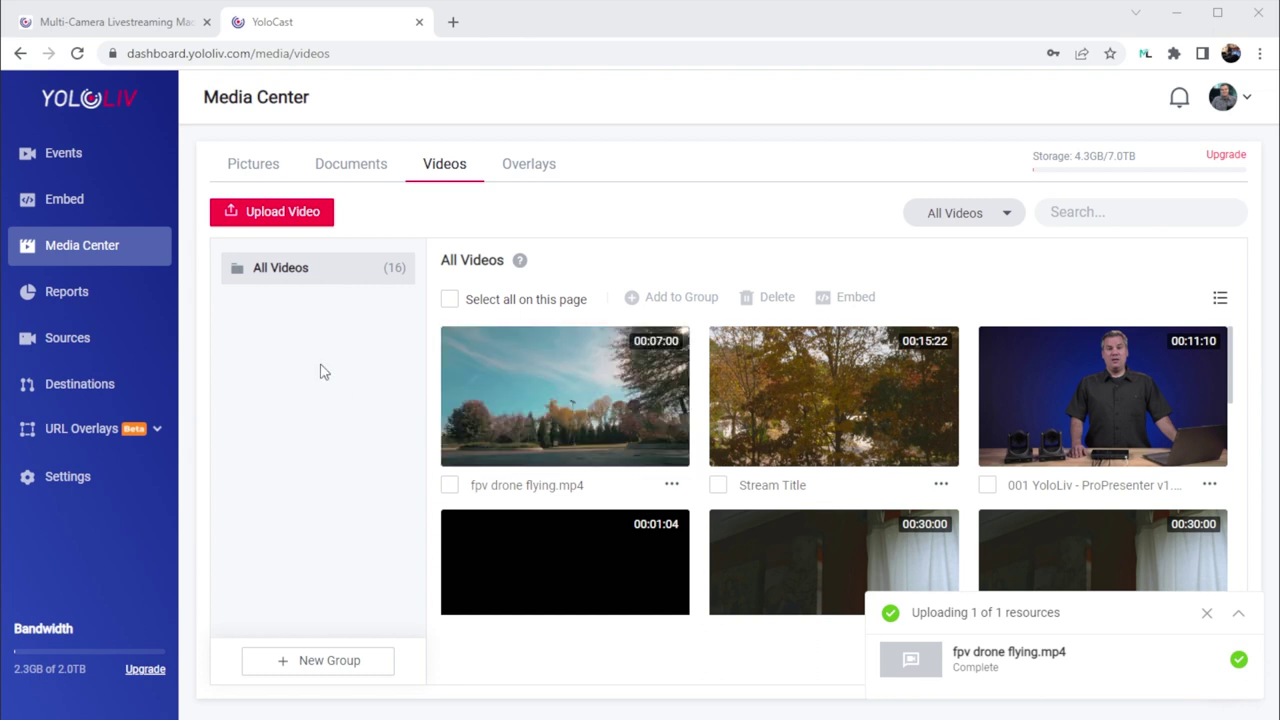
click(72, 162)
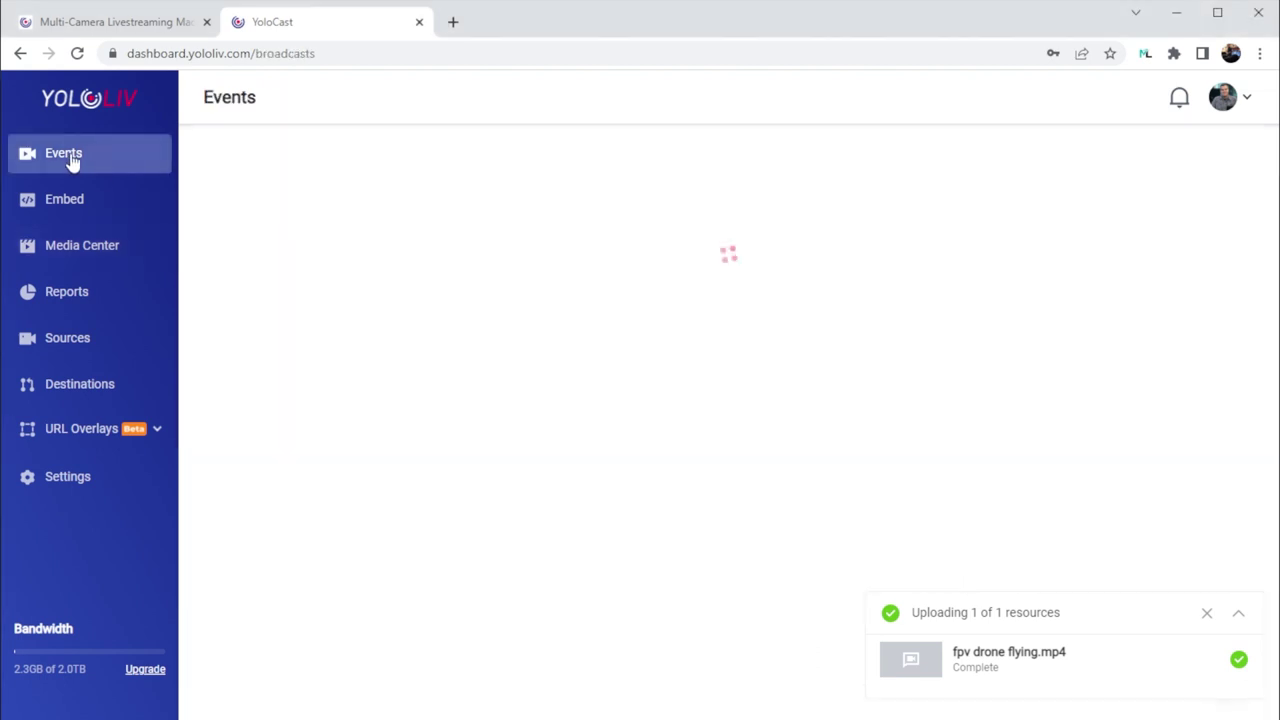
- Start a new live event with Media Video as its source type
click(267, 170)
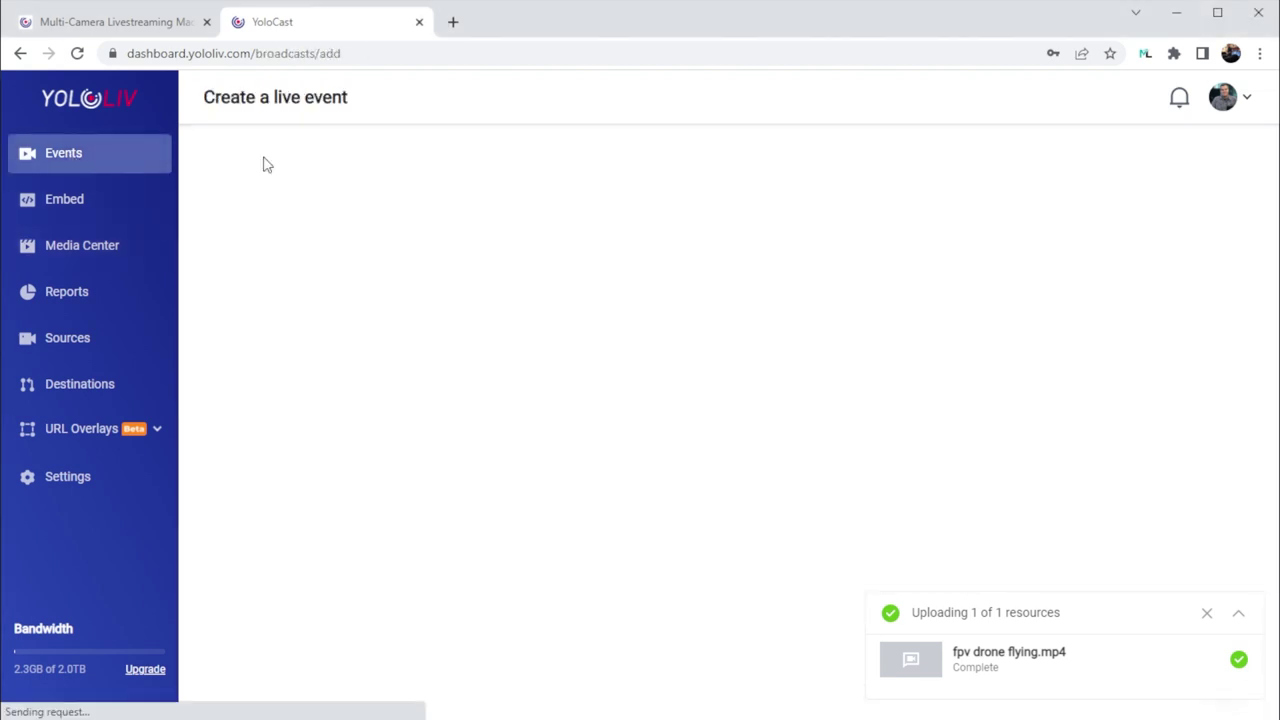
scroll(304, 515, down, 2)
scroll(304, 515, down, 1)
click(466, 445)
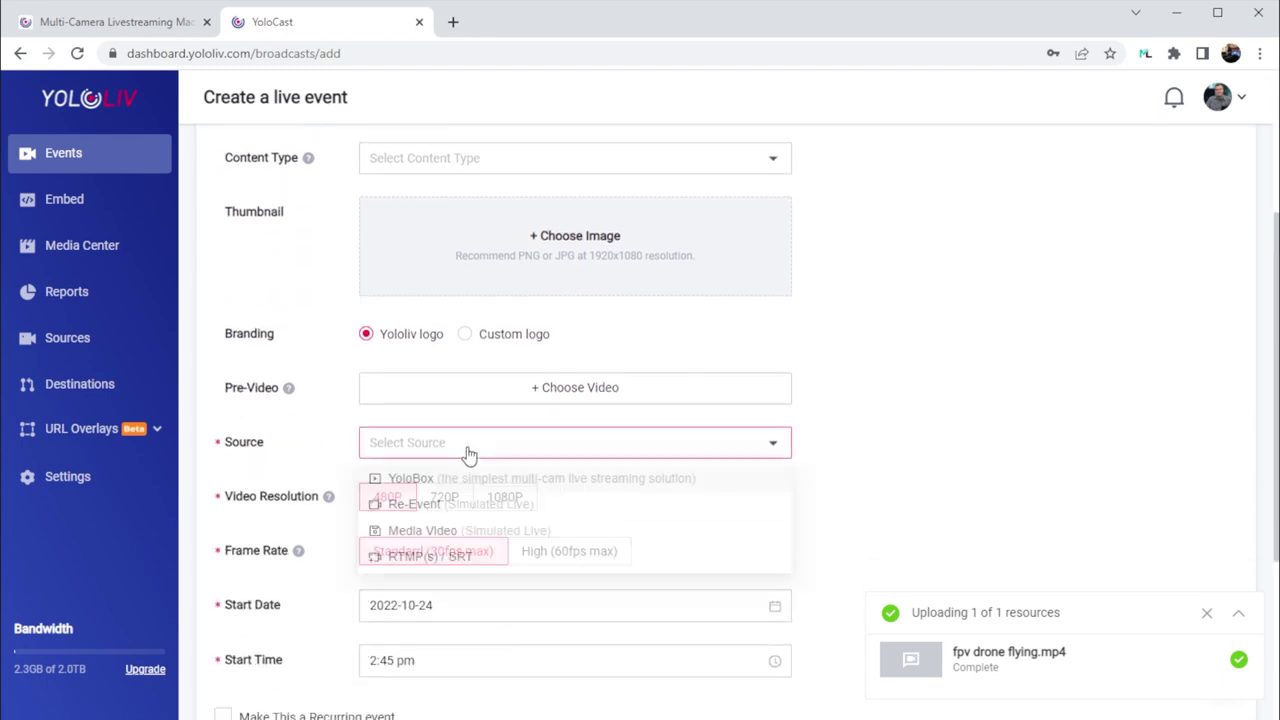
click(455, 541)
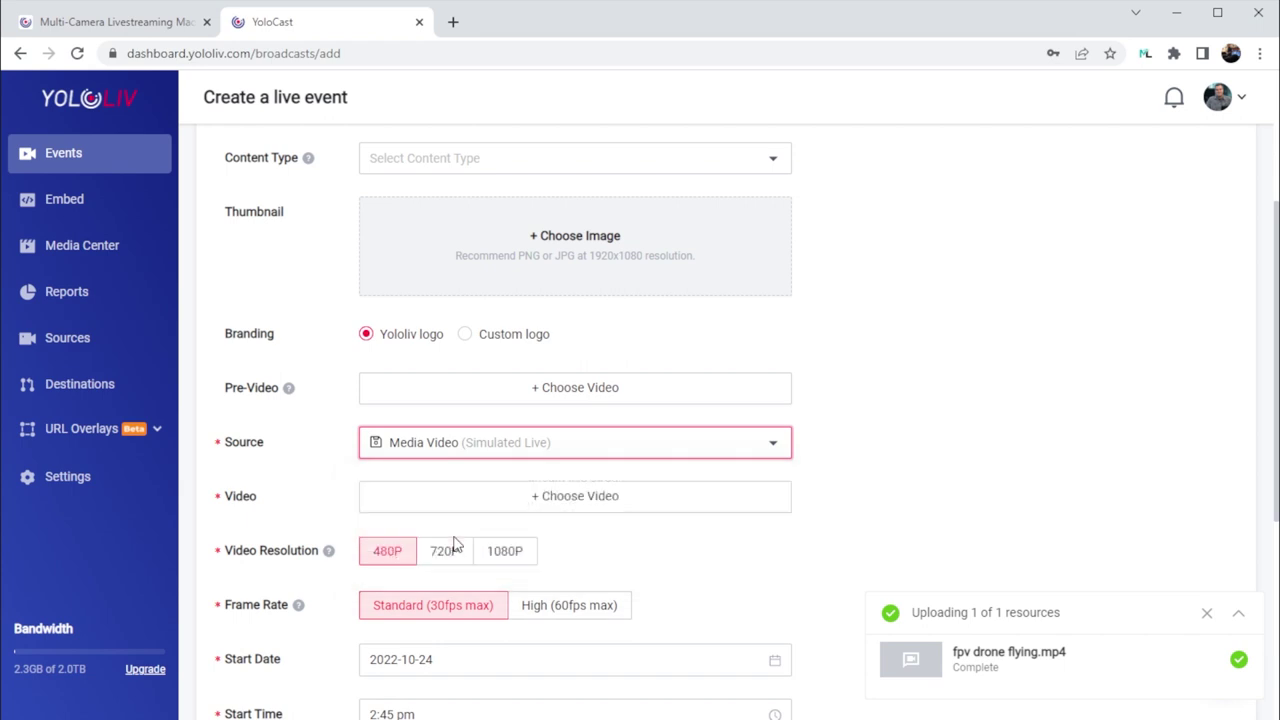
- Pick fpv drone flying.mp4 as the event video, then leave the unsaved form for Media Center
click(563, 507)
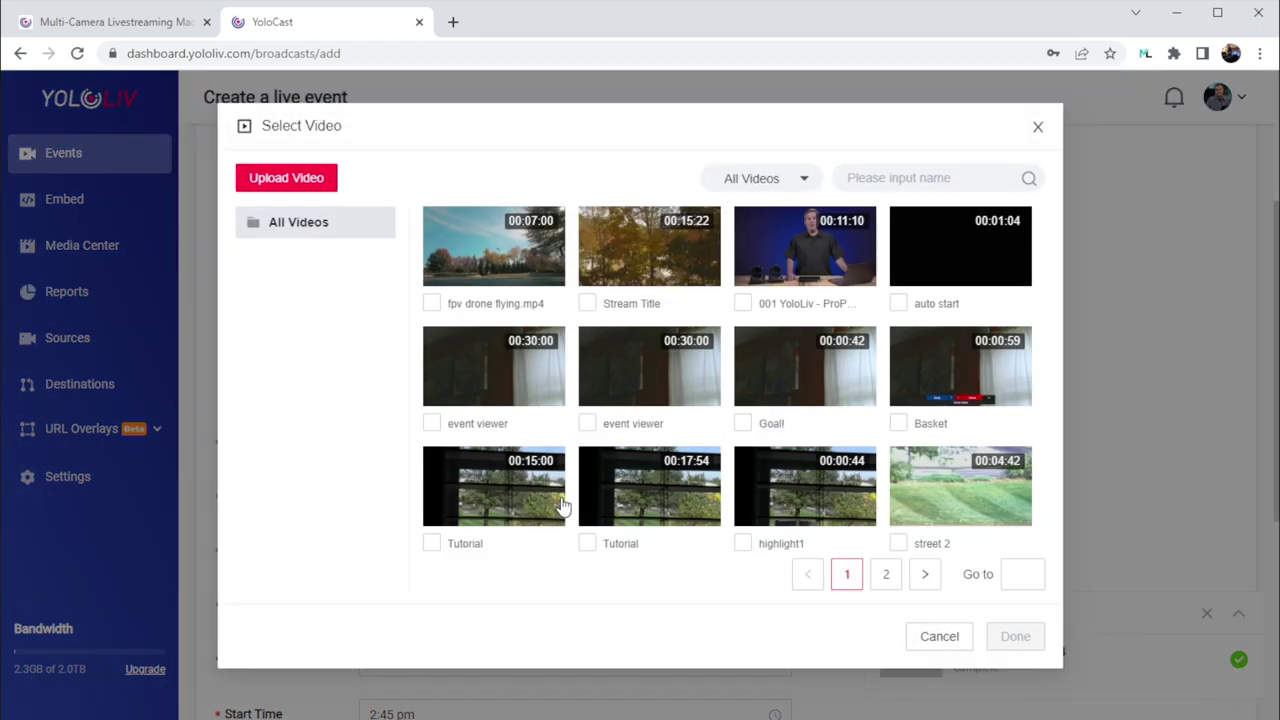
click(432, 303)
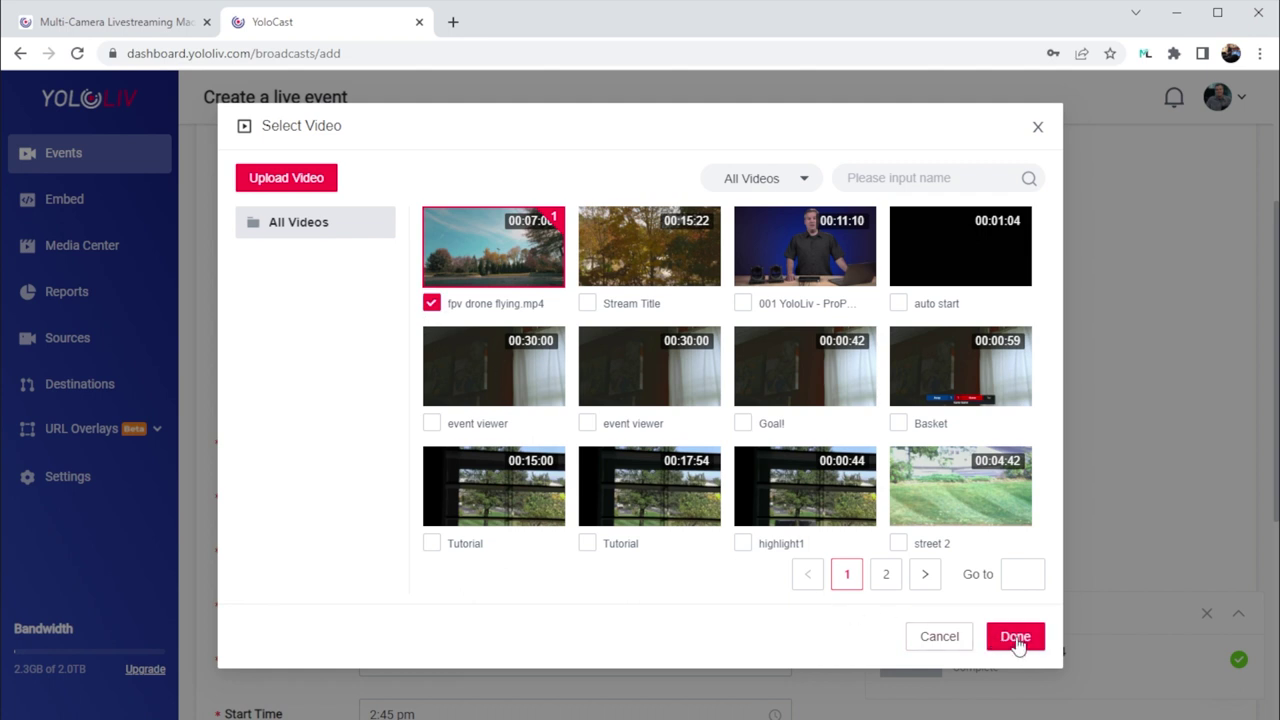
click(1014, 636)
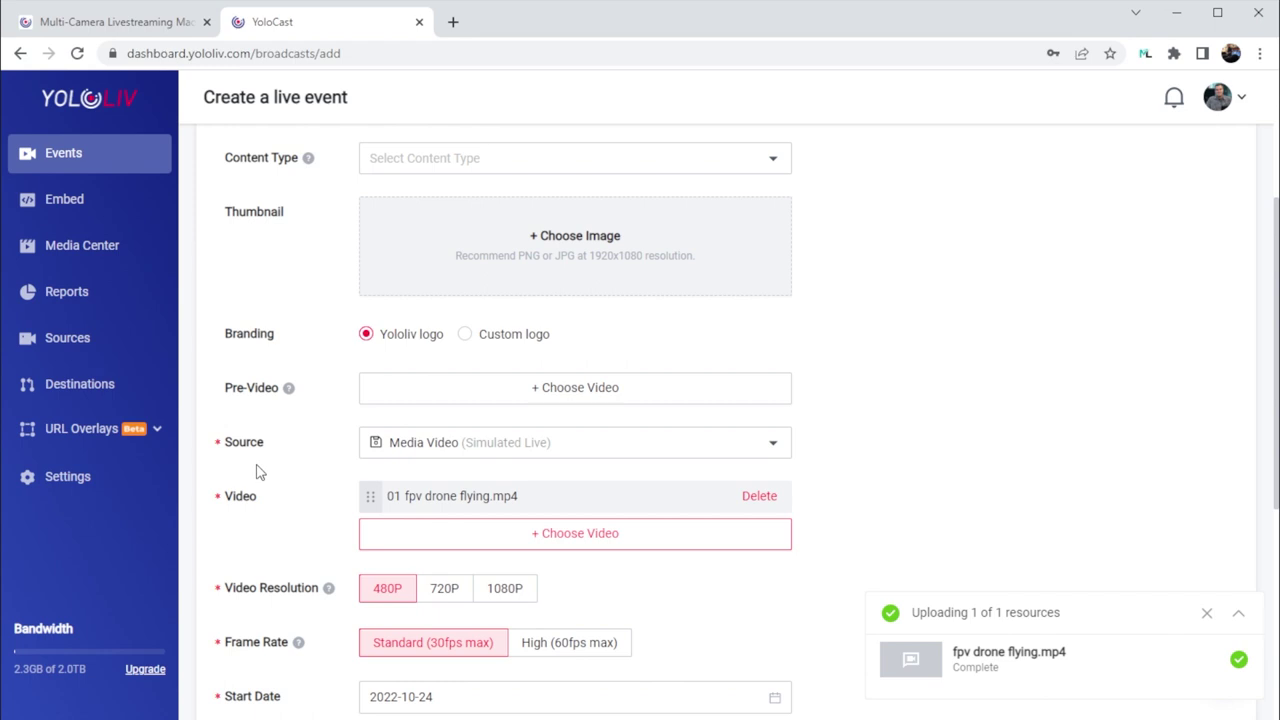
click(78, 246)
click(757, 222)
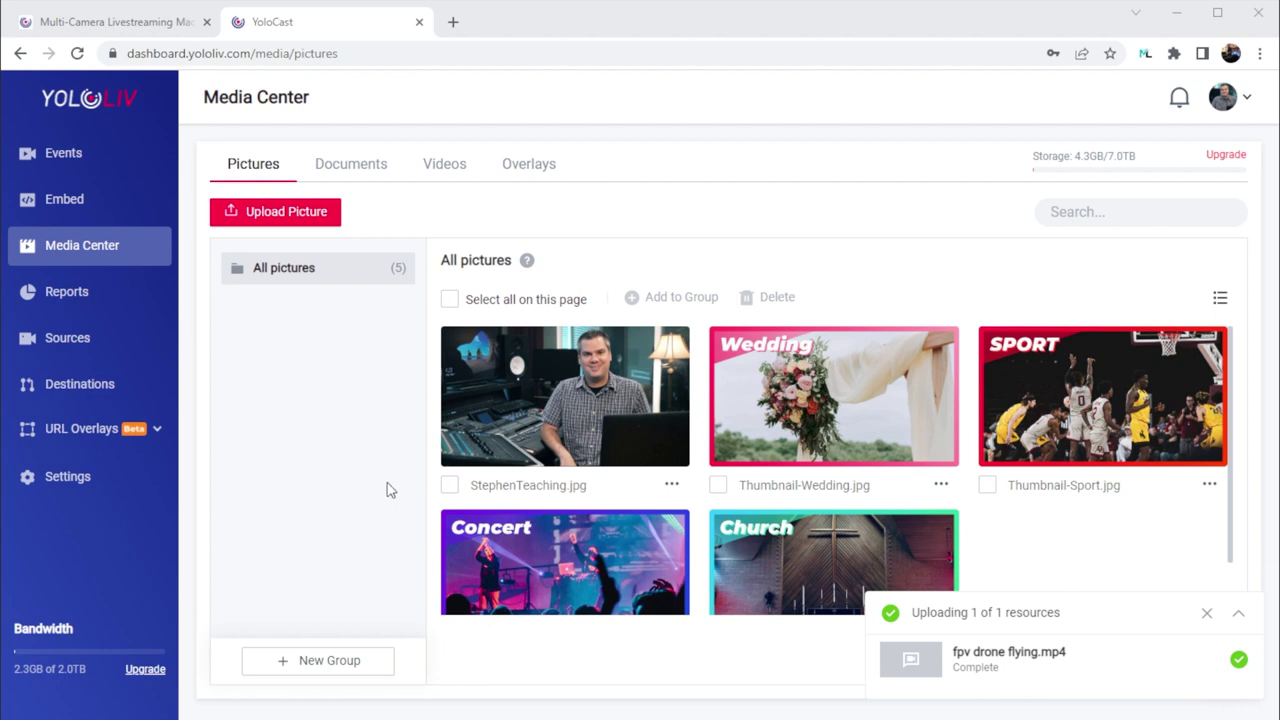
- Upload SingleCircleLogo.png to the Pictures library, then switch to the Documents library
click(270, 214)
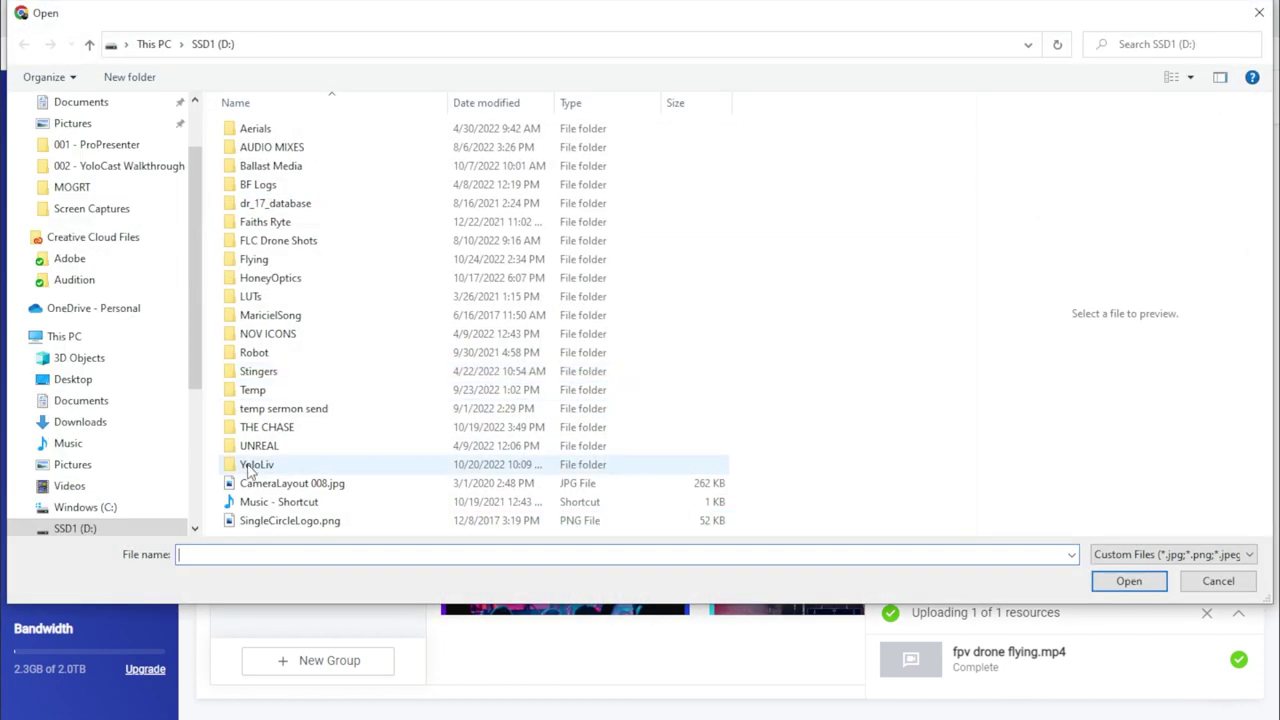
click(275, 520)
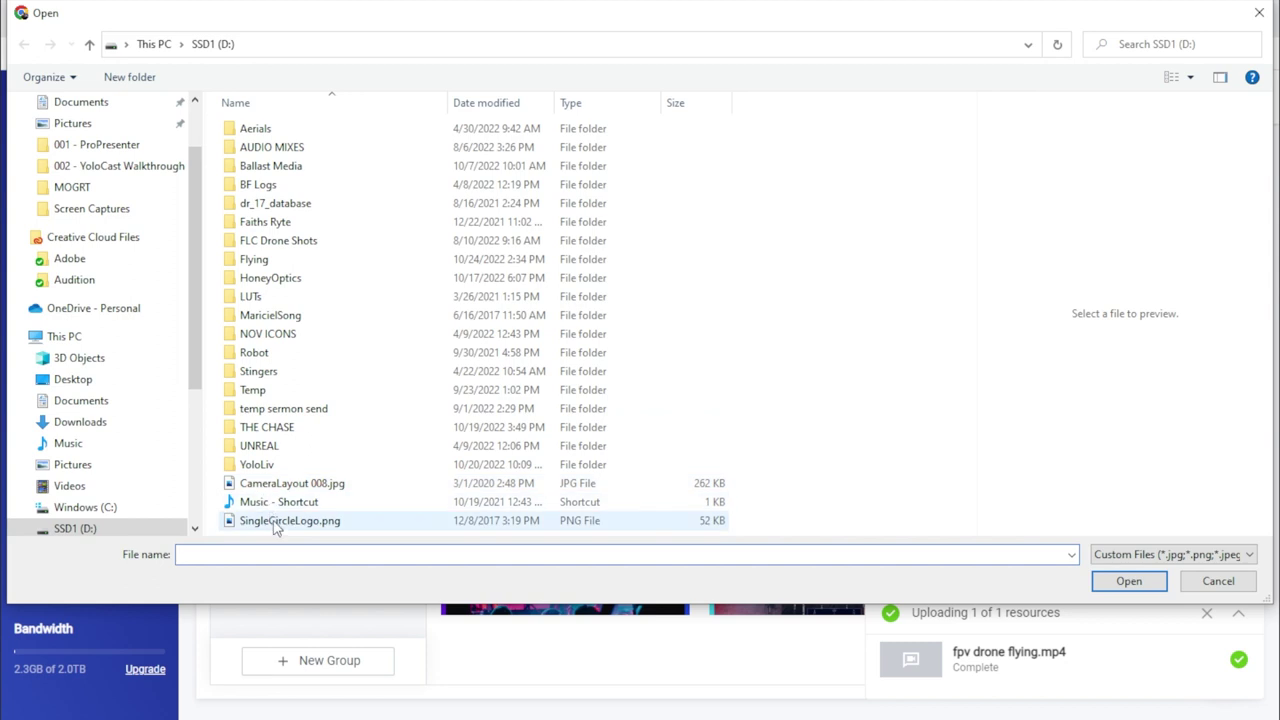
double_click(274, 521)
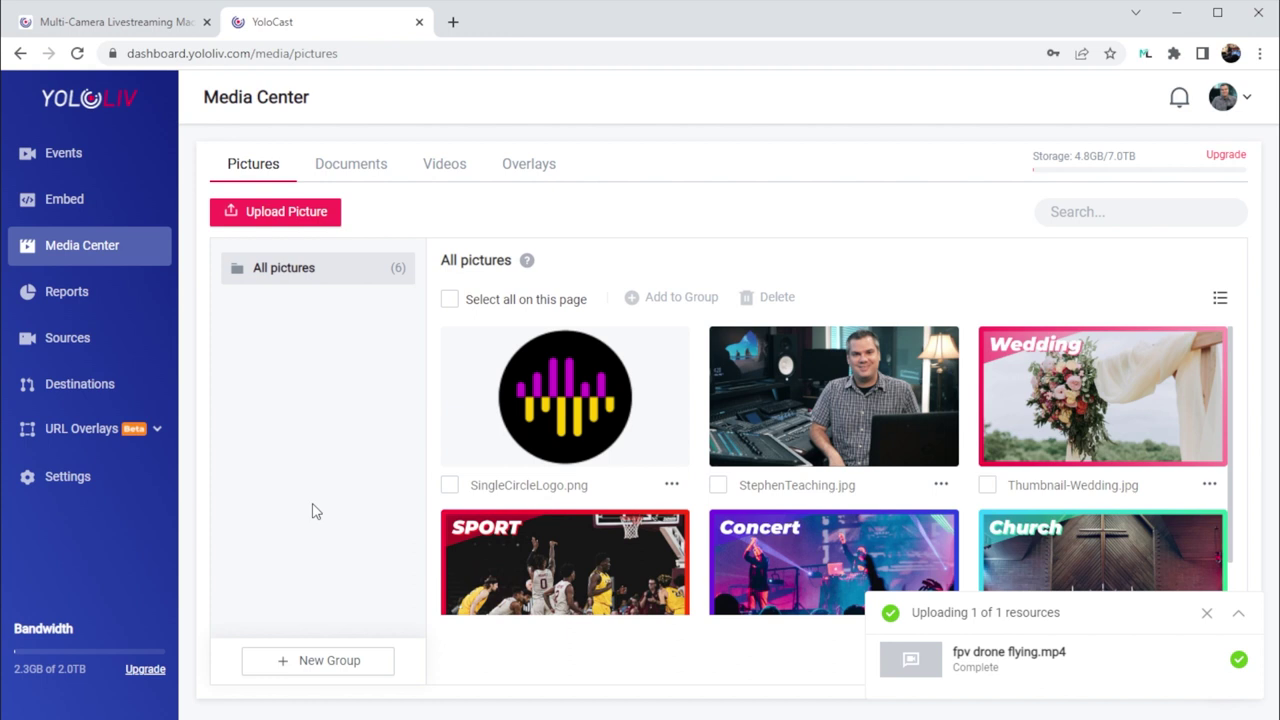
click(1208, 616)
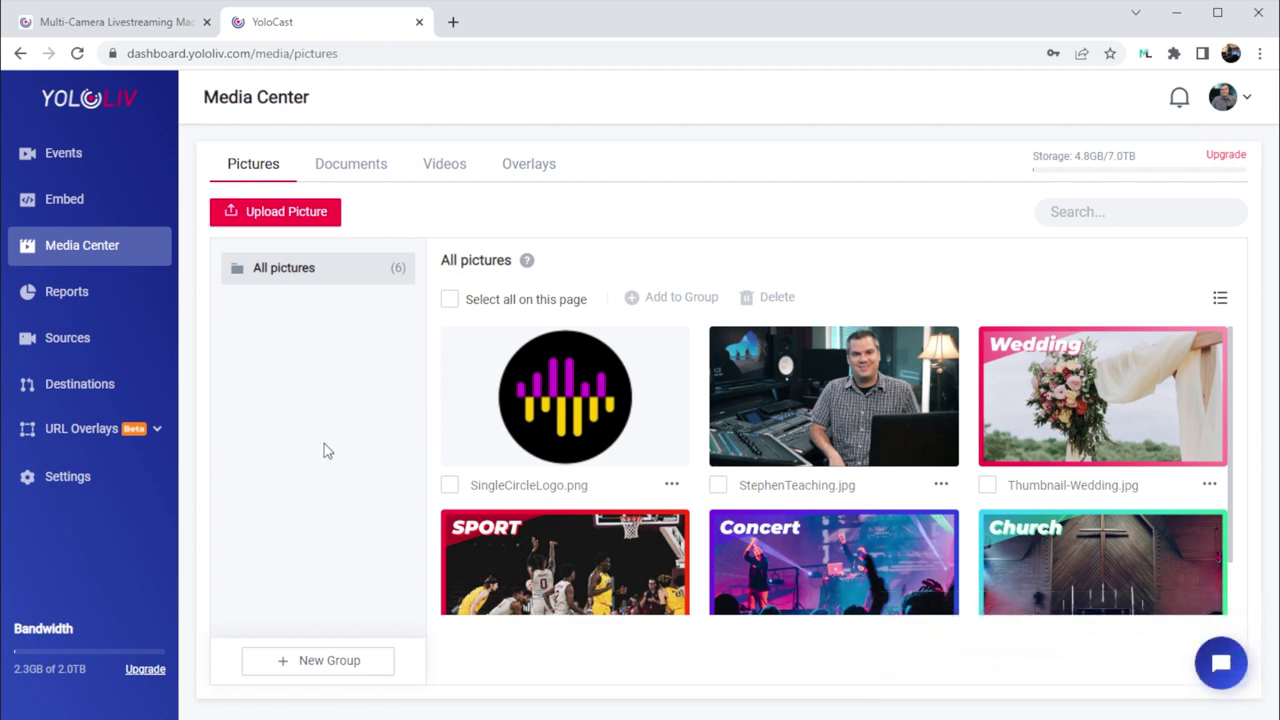
click(356, 170)
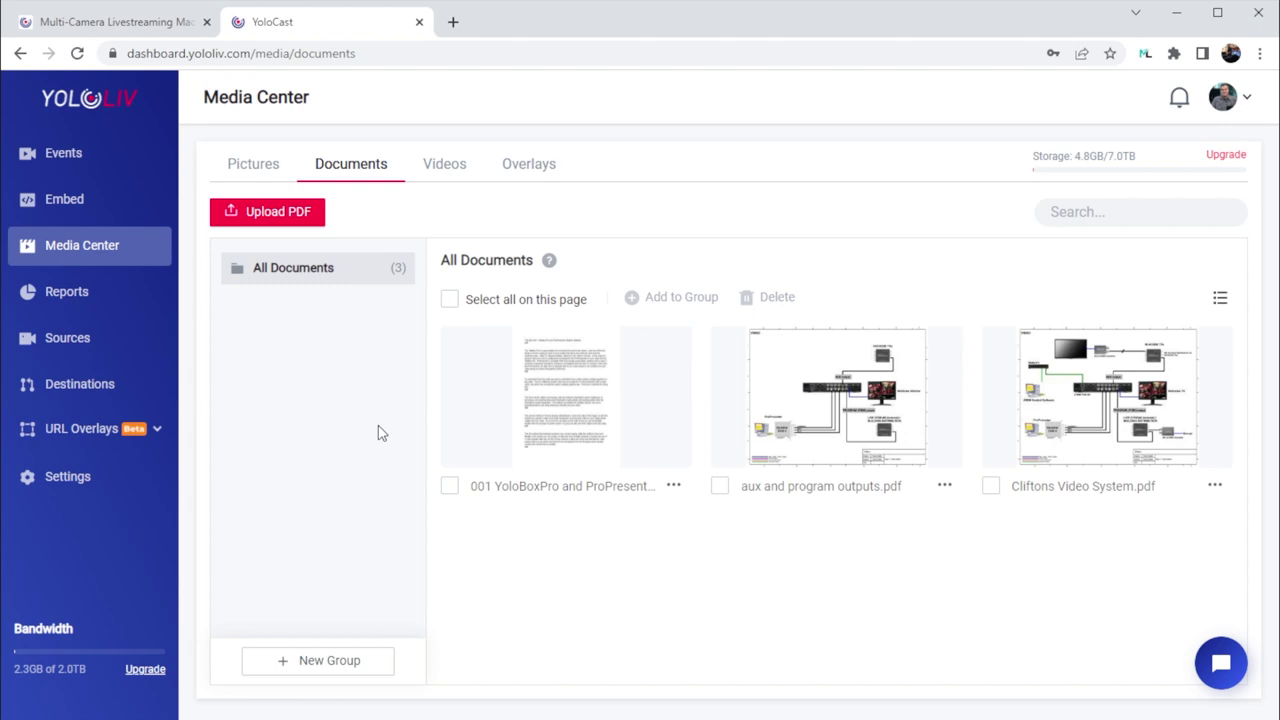
- Upload Action Adventure v5_2022.pdf to Documents, then go to the Embed page
click(283, 213)
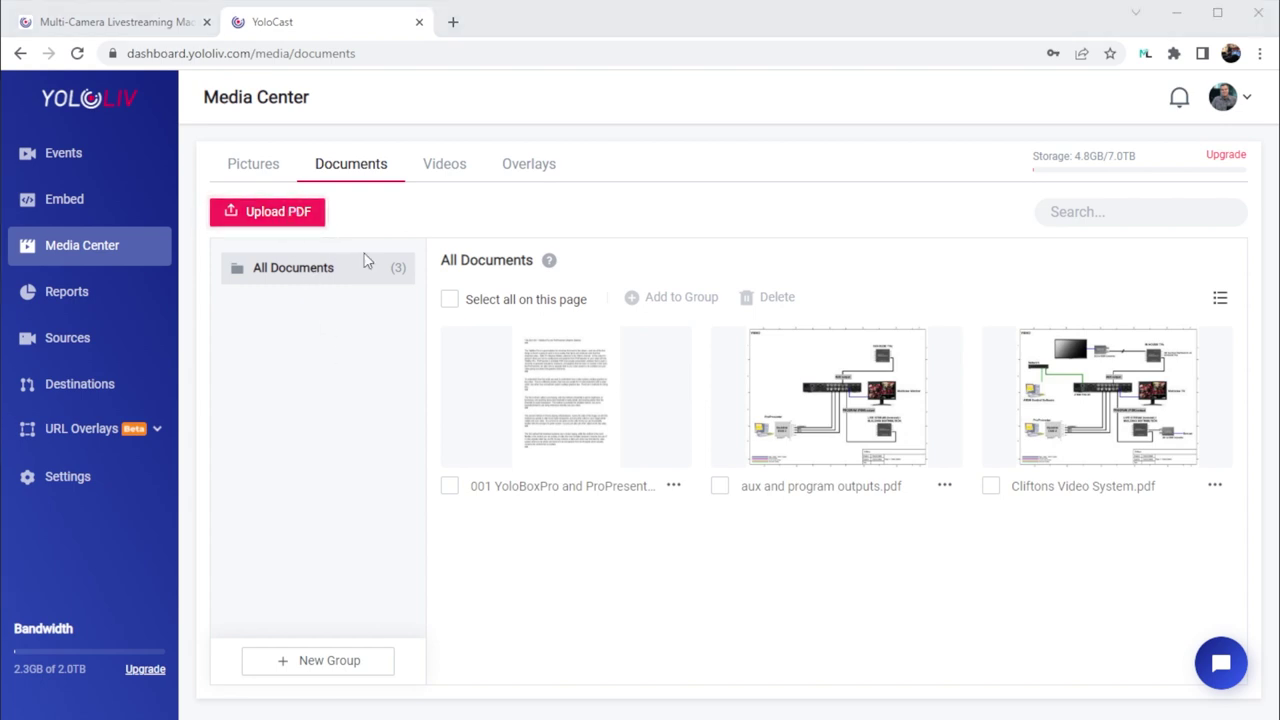
double_click(330, 483)
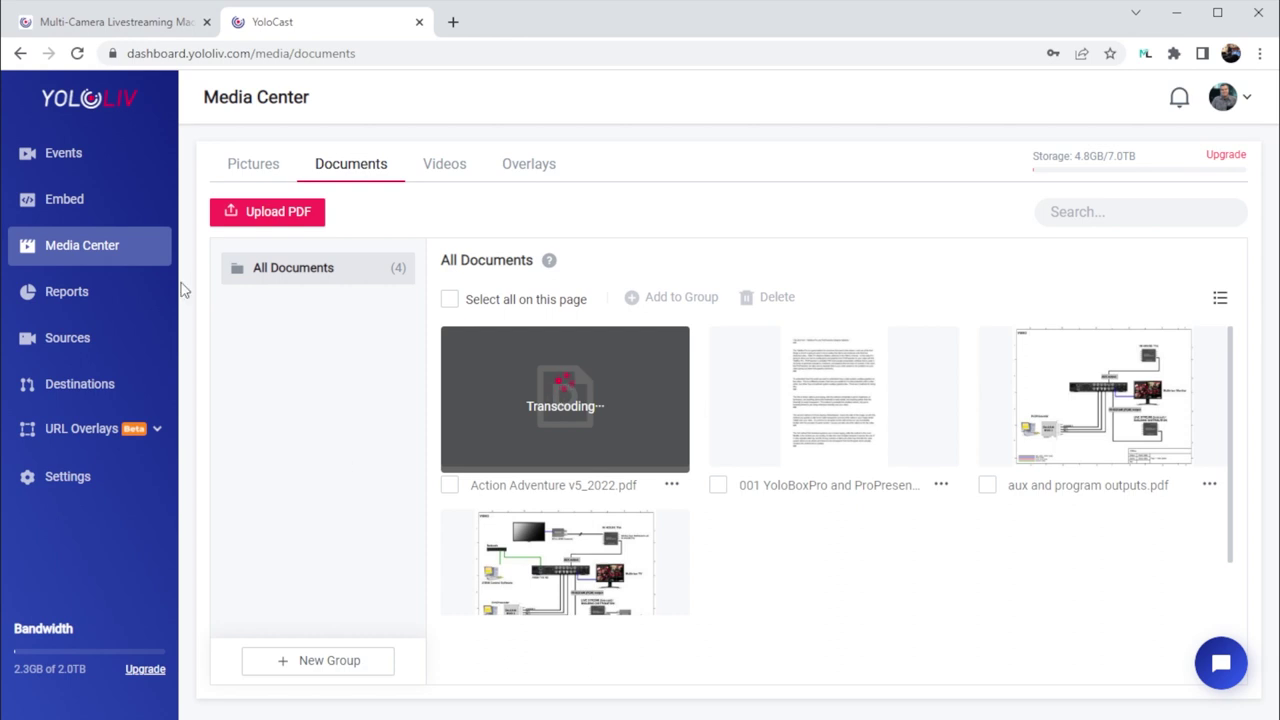
click(72, 201)
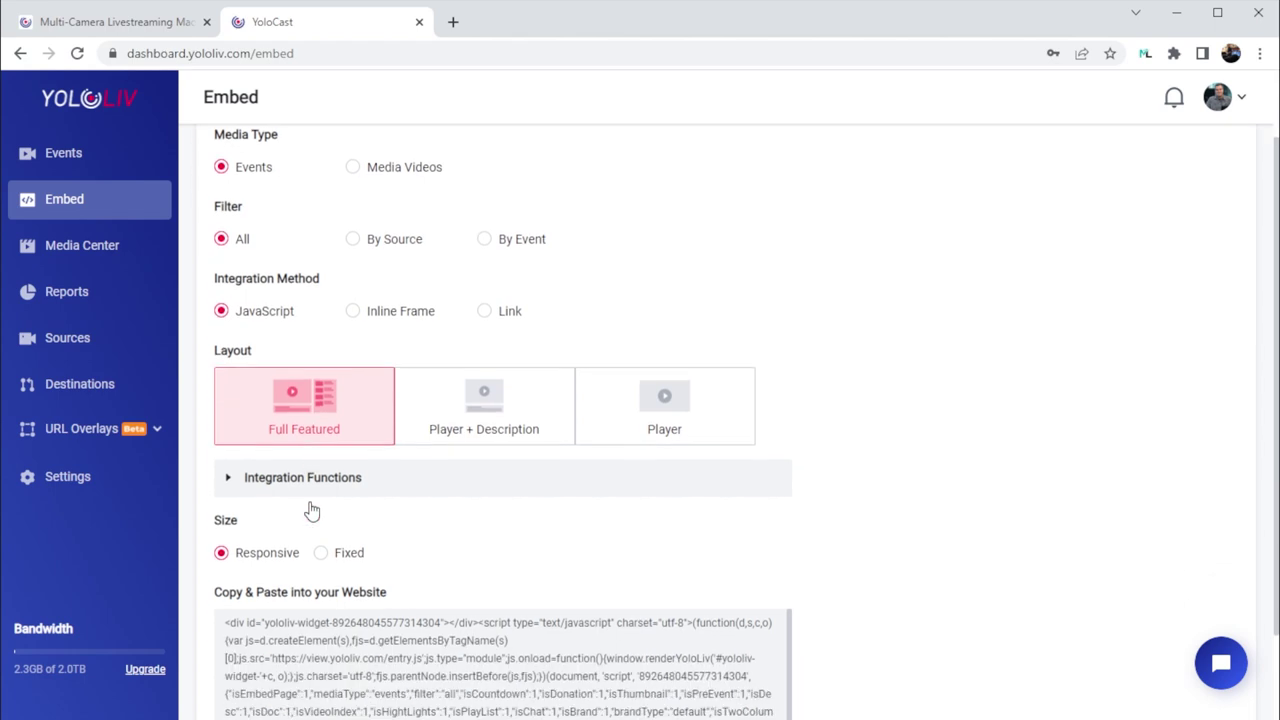
- Expand the Embed page's Integration Functions checkboxes, then return to the Media Center pictures
scroll(312, 510, down, 2)
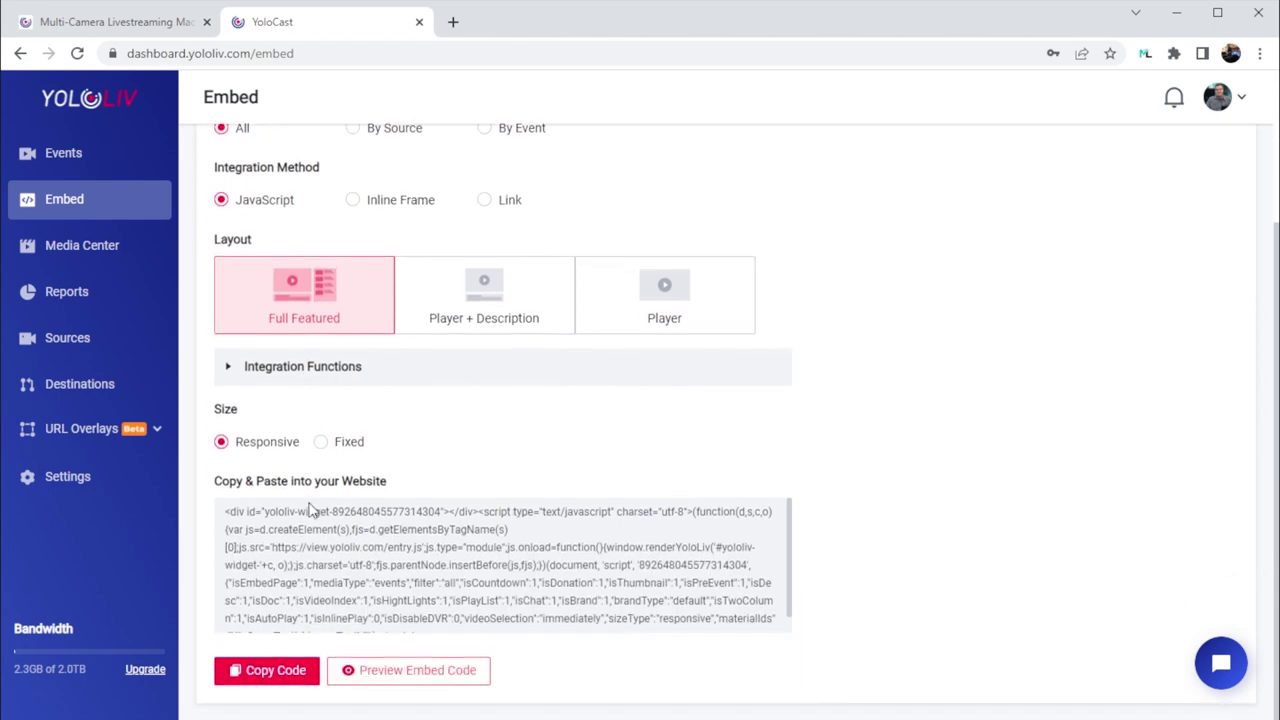
click(229, 368)
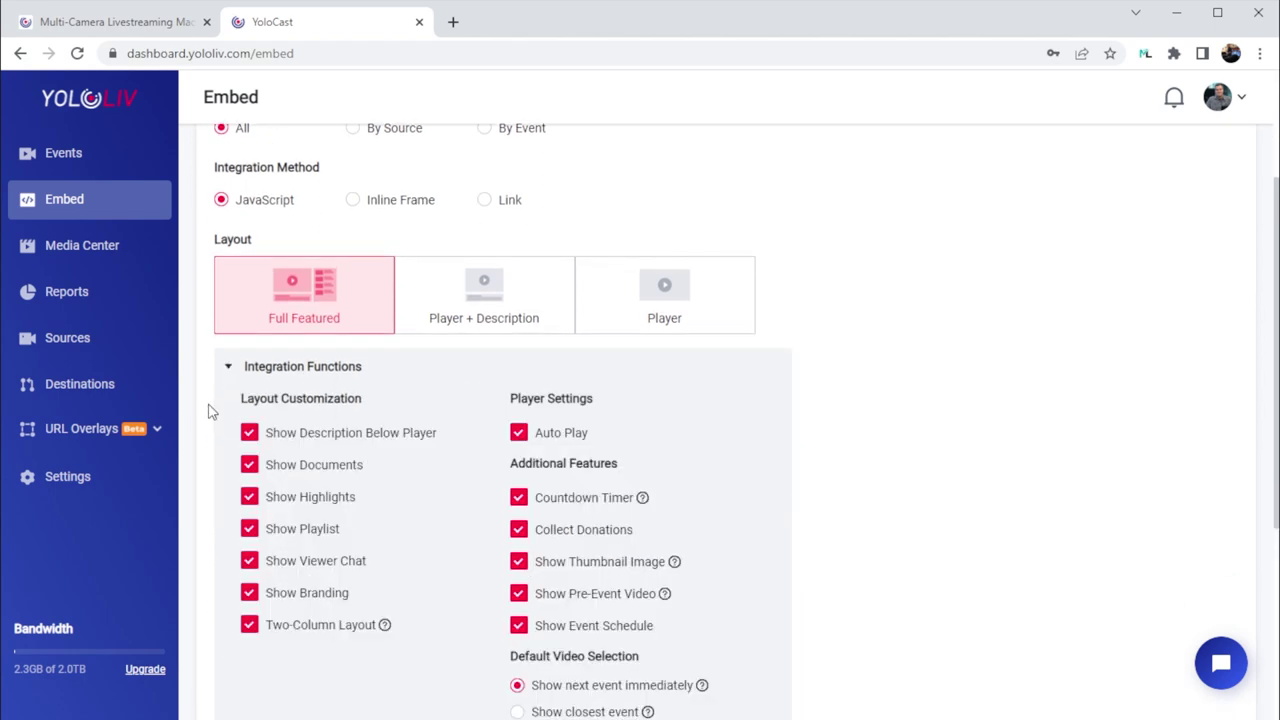
scroll(205, 425, down, 1)
scroll(205, 425, down, 1)
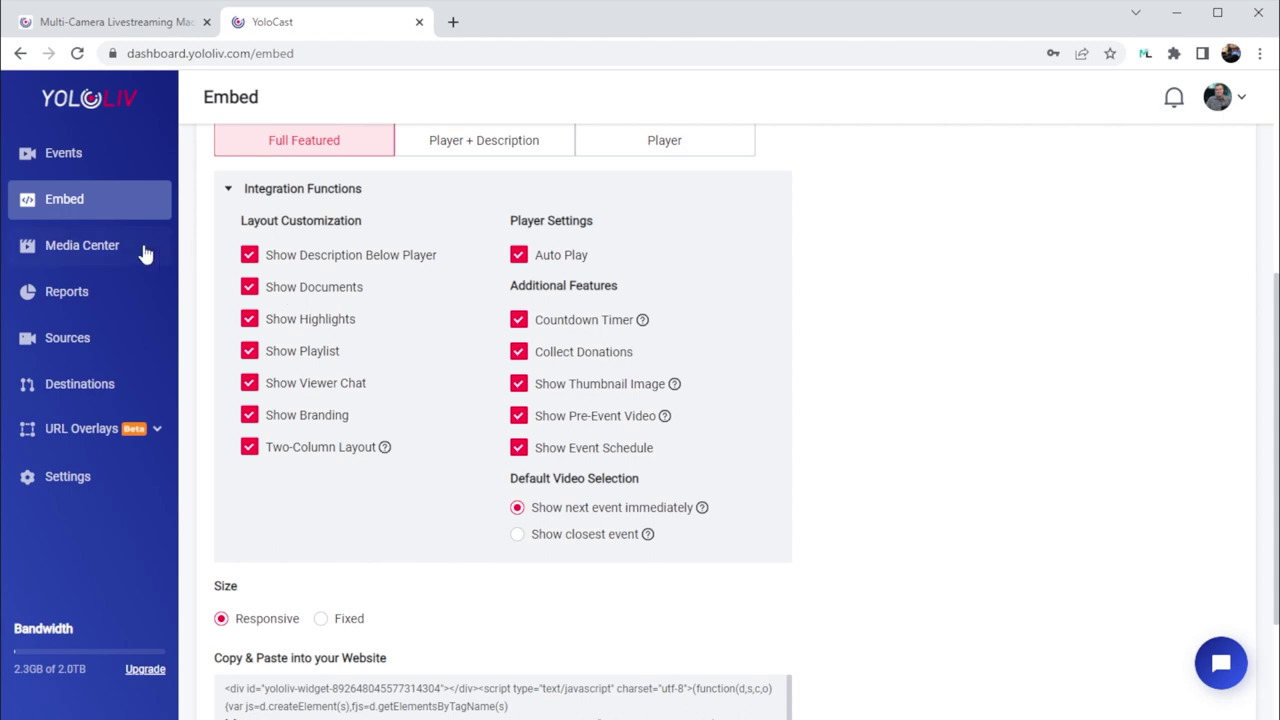
click(95, 246)
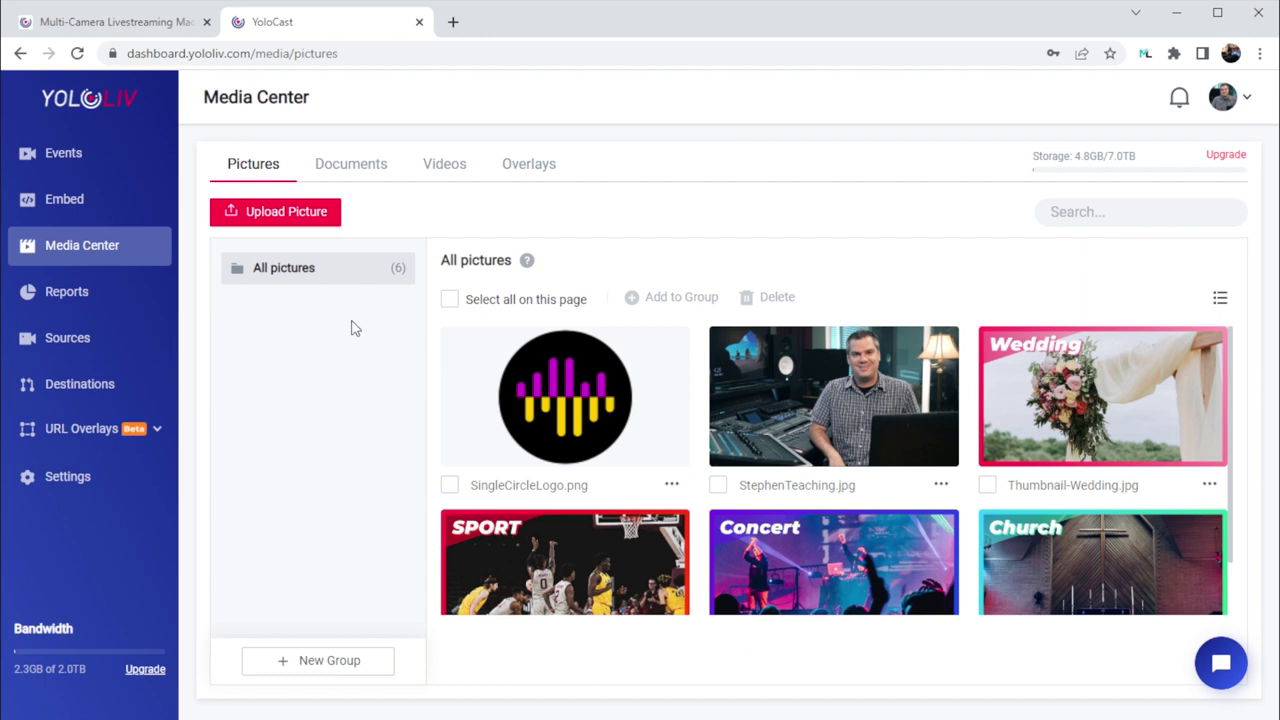
- Browse the Documents library, then the Overlays library showing one lower-third overlay image
click(348, 167)
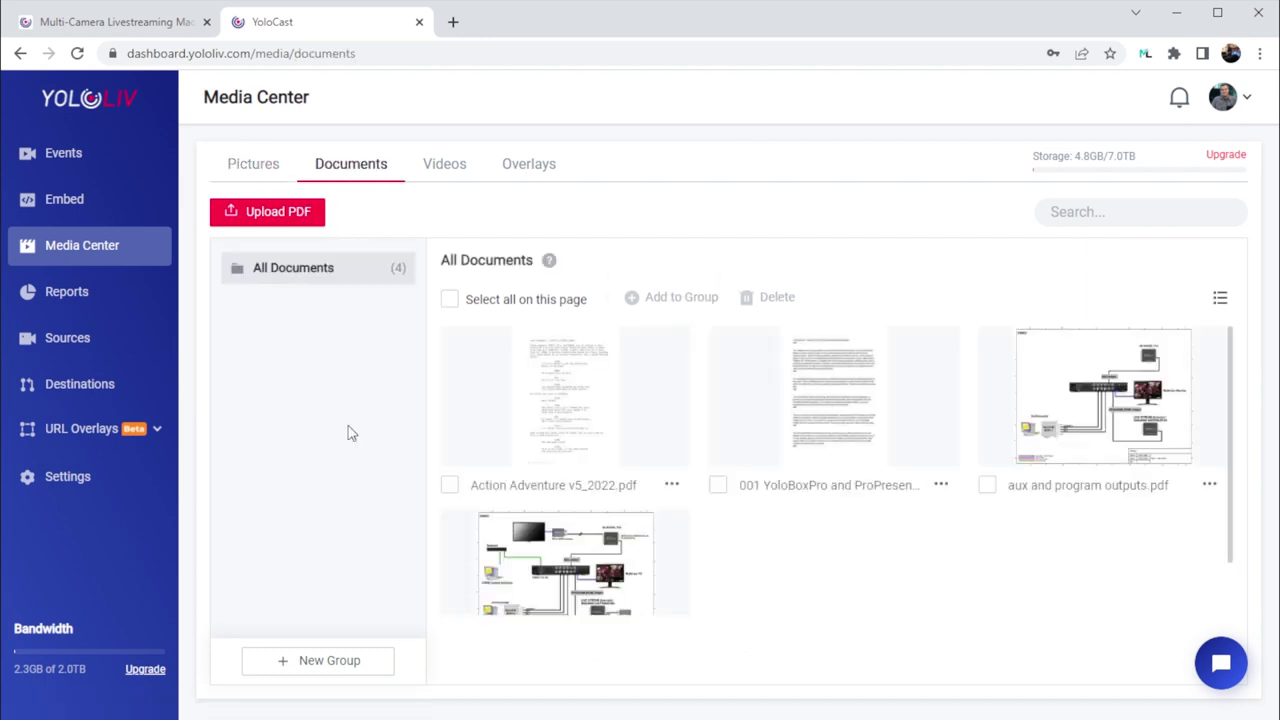
click(528, 168)
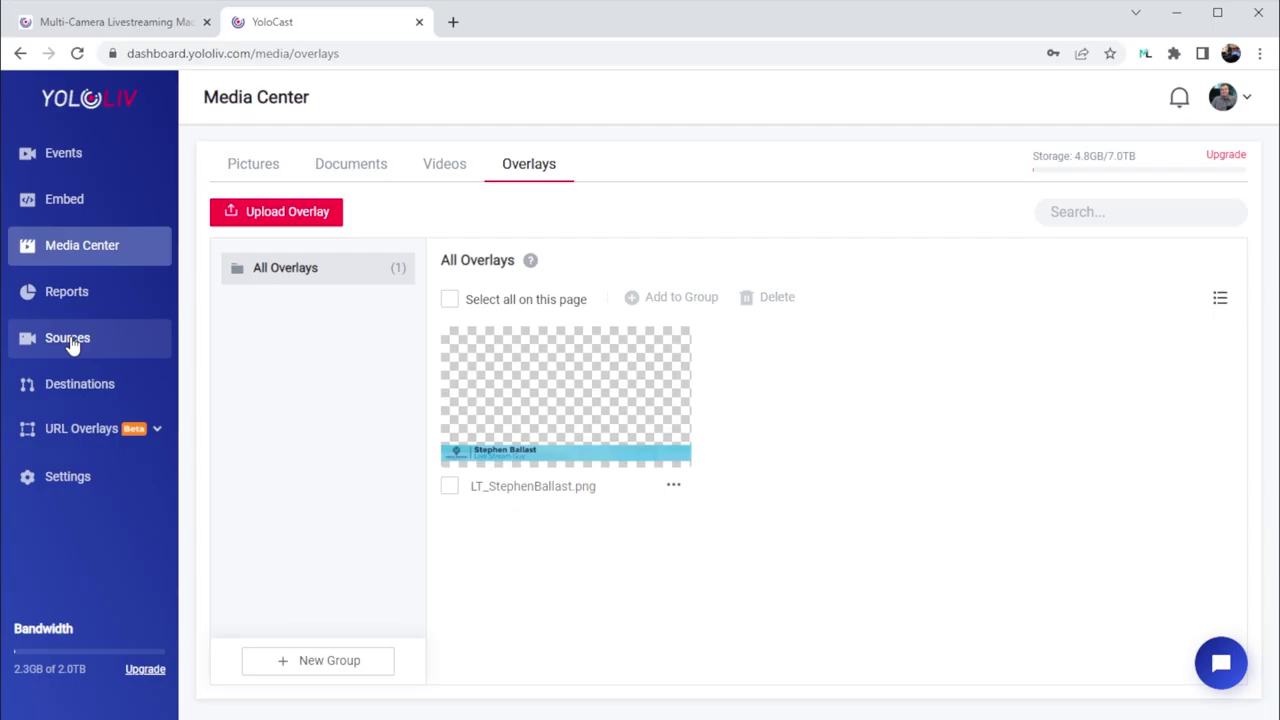
- Go to the Sources page with YoloBox, Re-Event, Media Uploads and RTMP(s)/SRT options
click(72, 341)
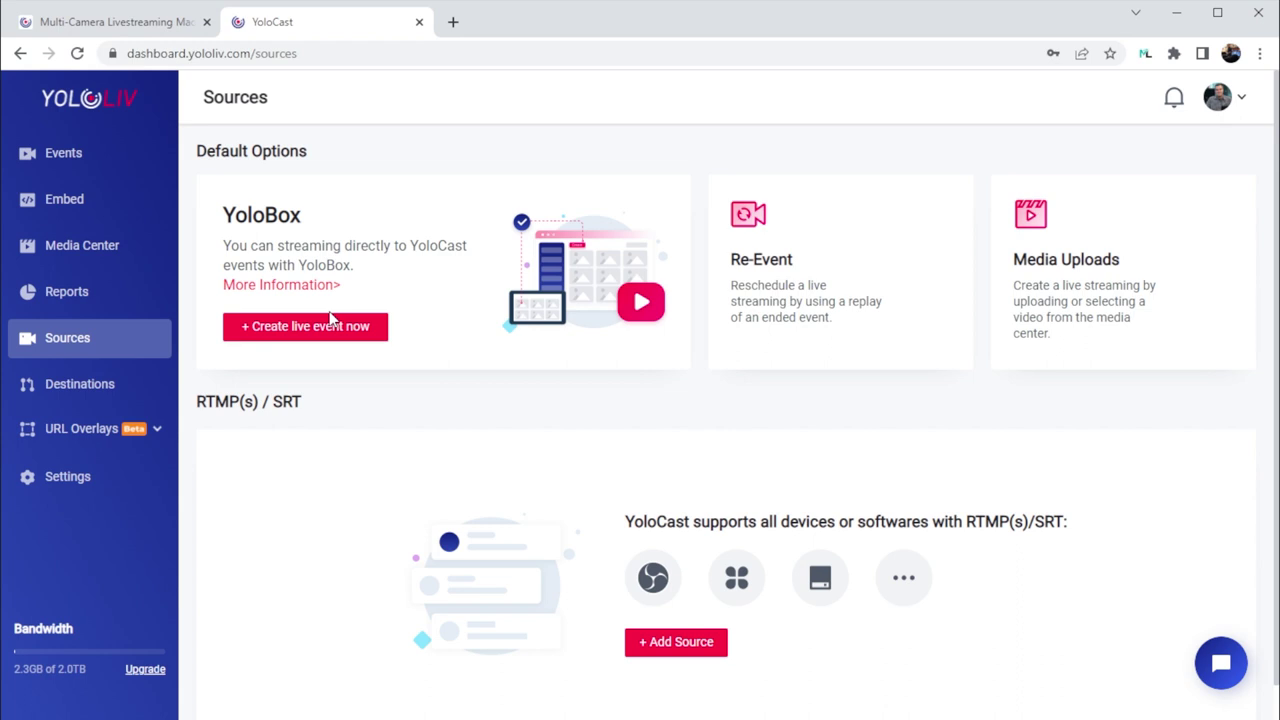
mouse_move(815, 251)
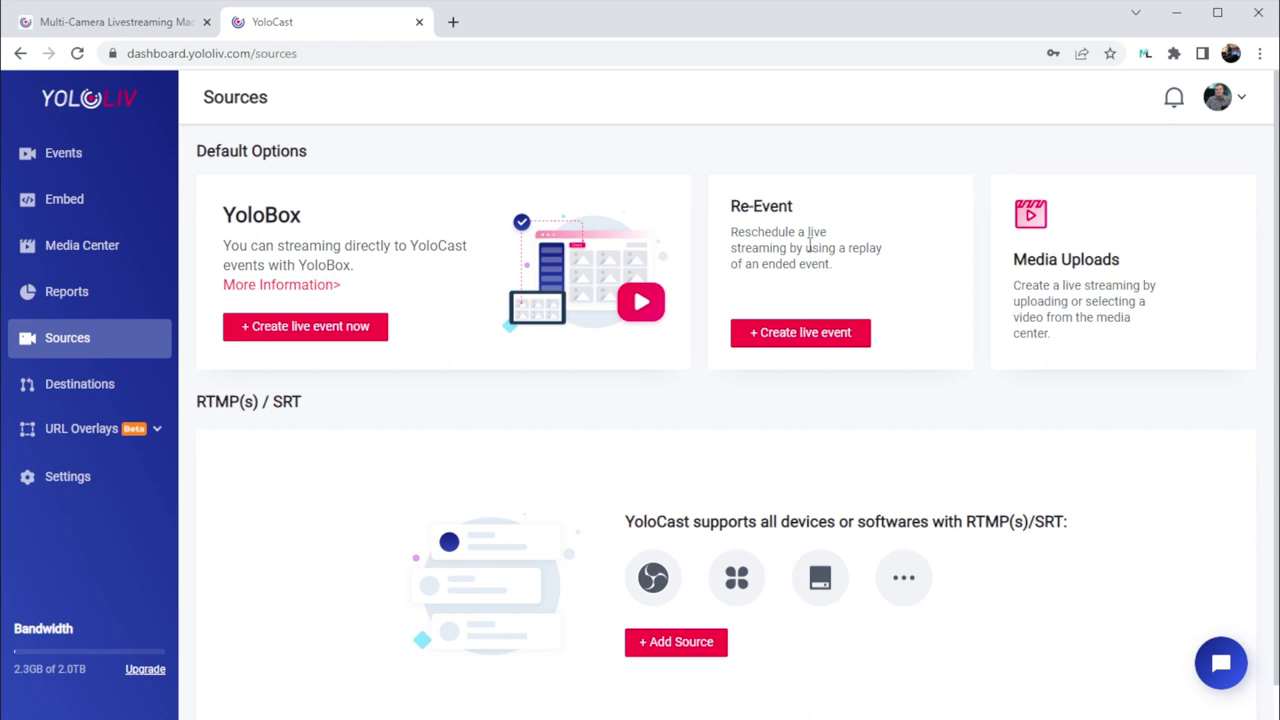
mouse_move(1134, 294)
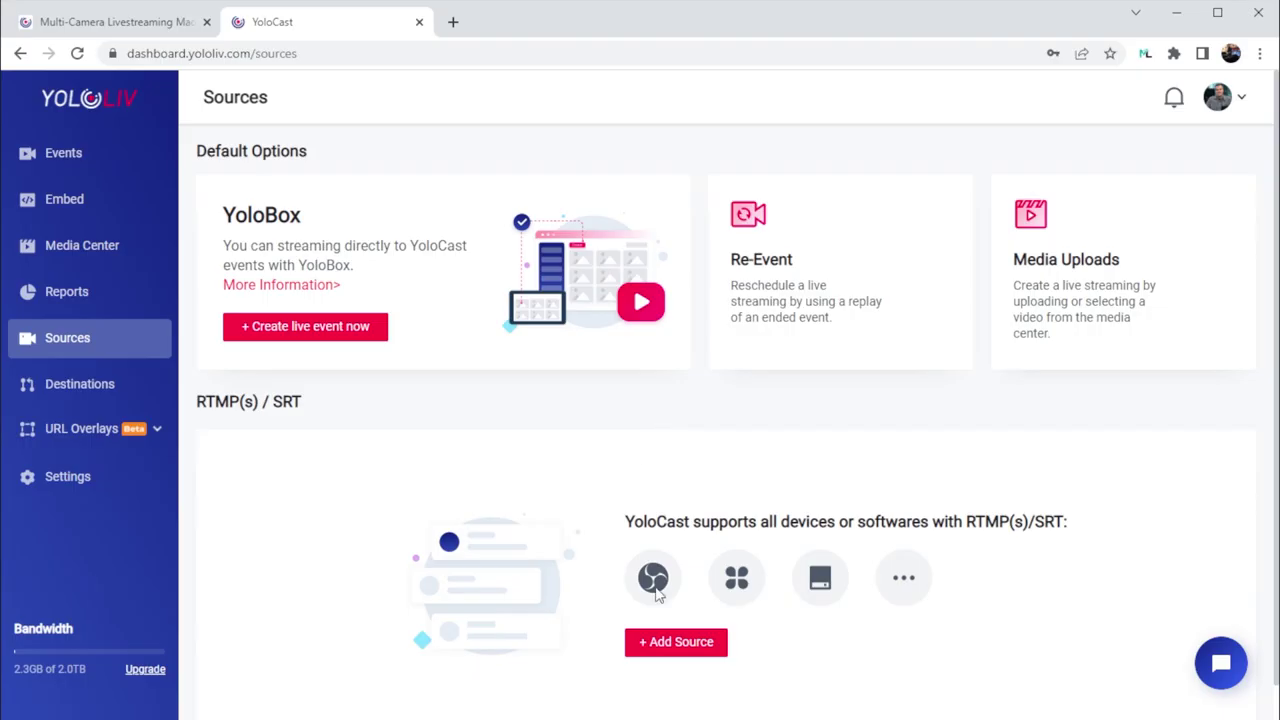
click(676, 642)
- Add an RTMP source named 'Laptop OBS' and expand its stream URL details
click(462, 230)
text(Laptop OBS)
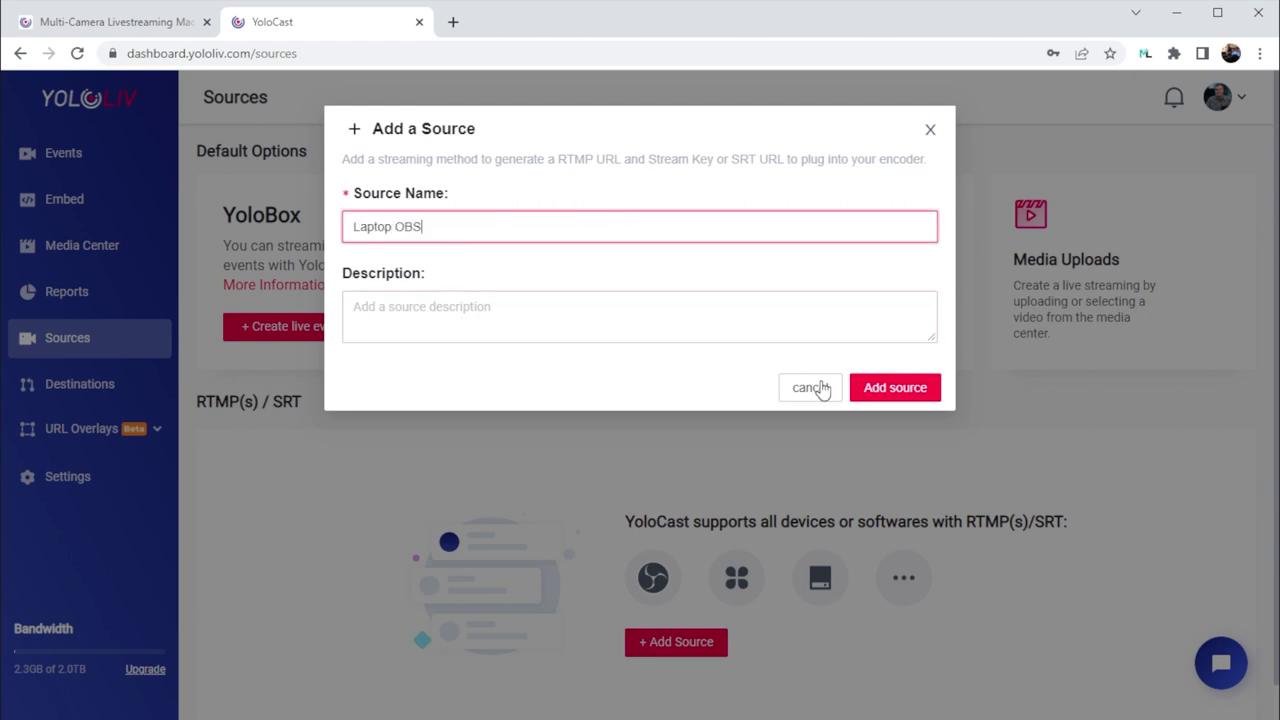
click(875, 389)
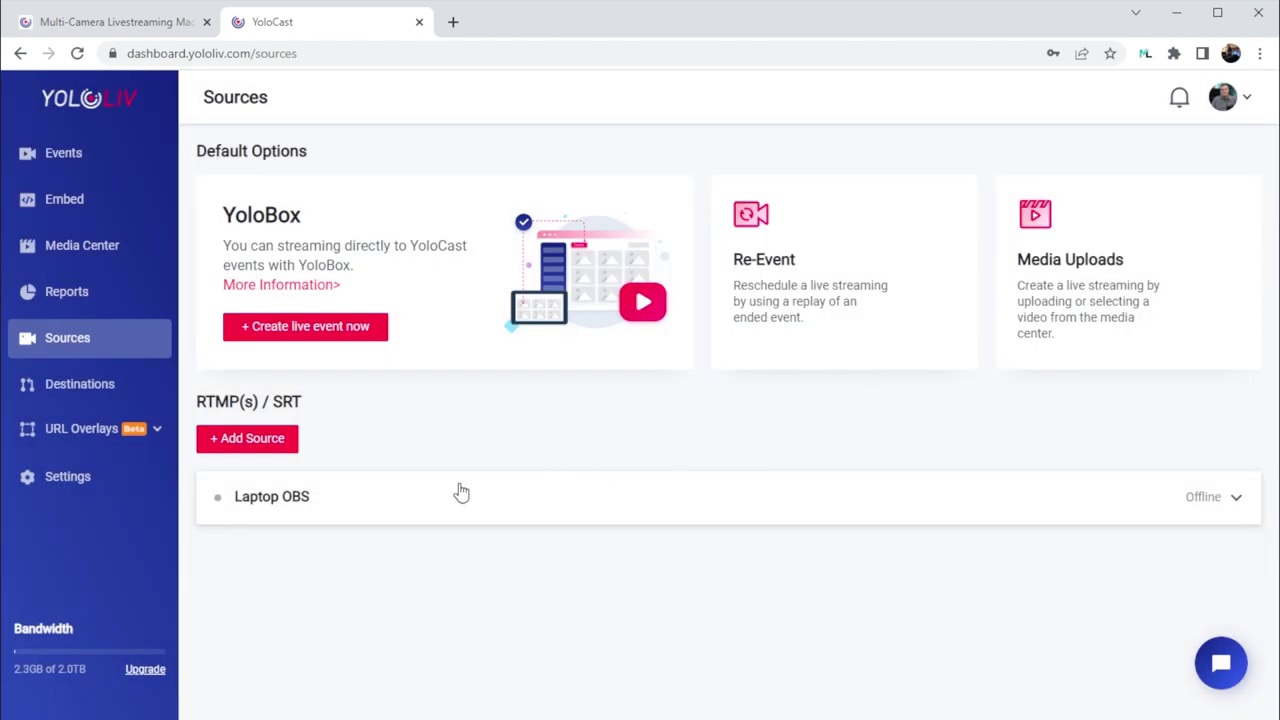
click(990, 512)
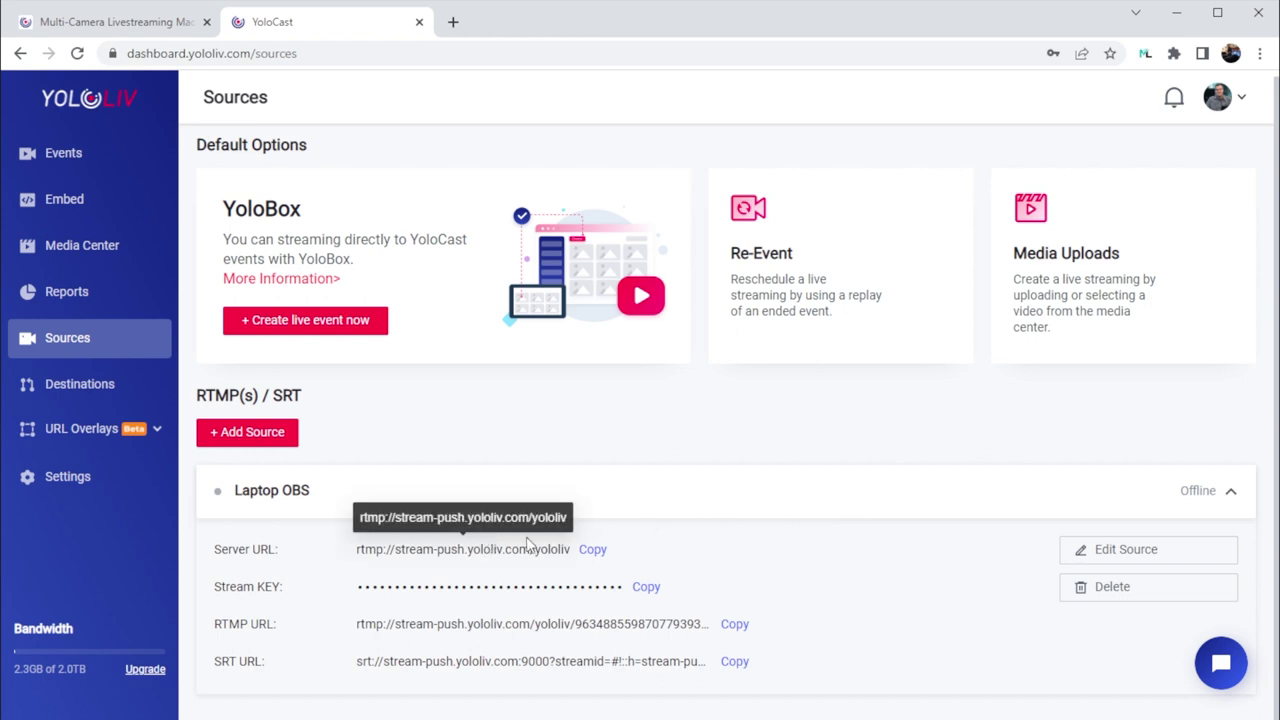
key(alt+Tab)
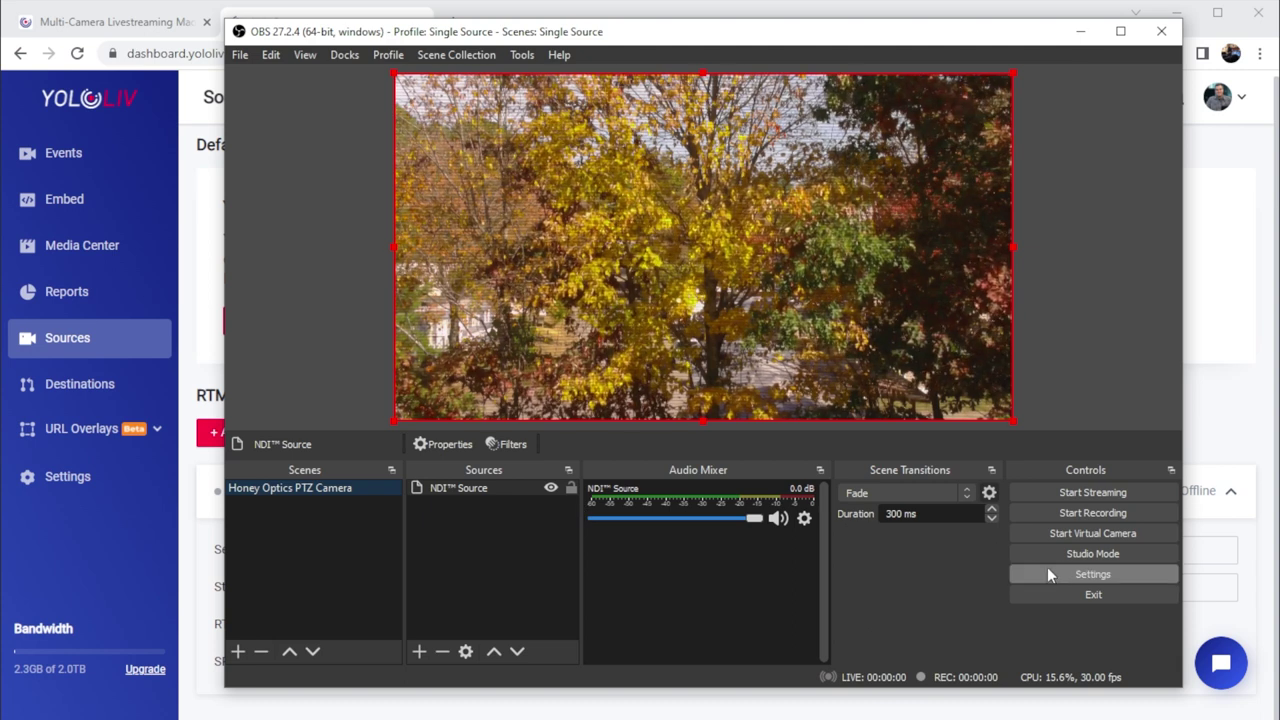
- Set the OBS stream service to Custom and paste in the Laptop OBS server URL
click(1082, 576)
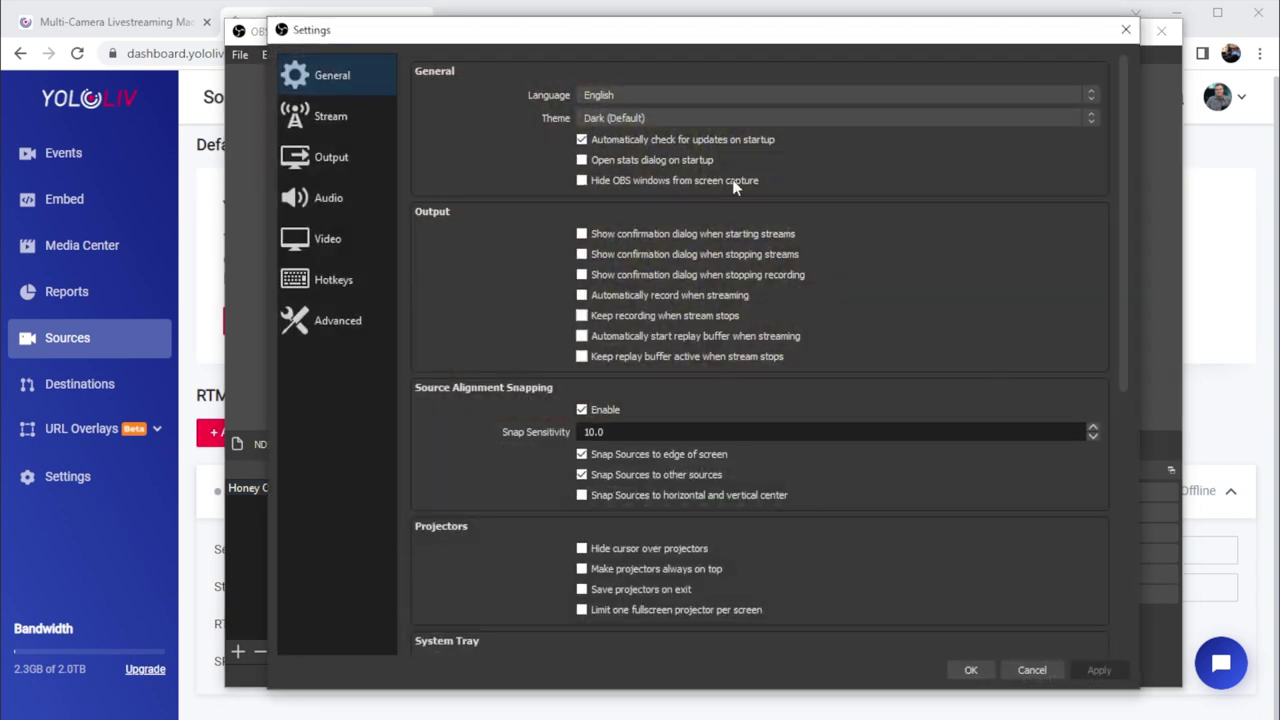
click(331, 117)
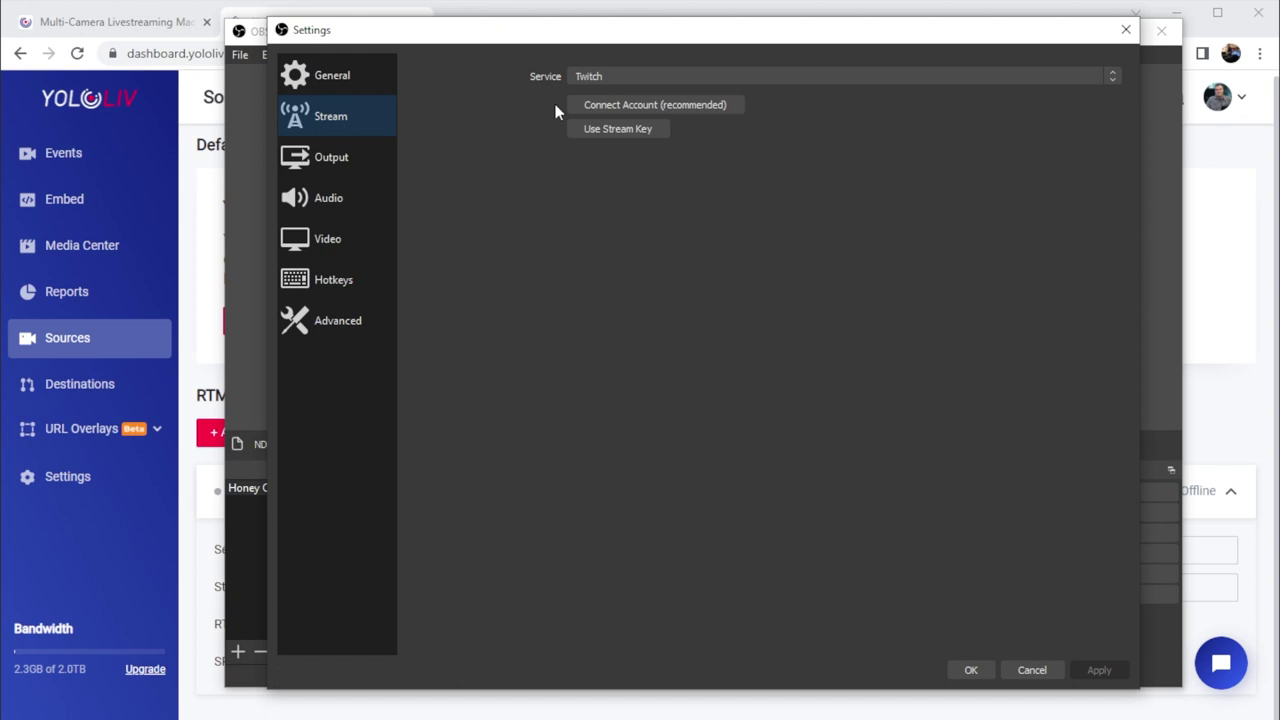
click(624, 76)
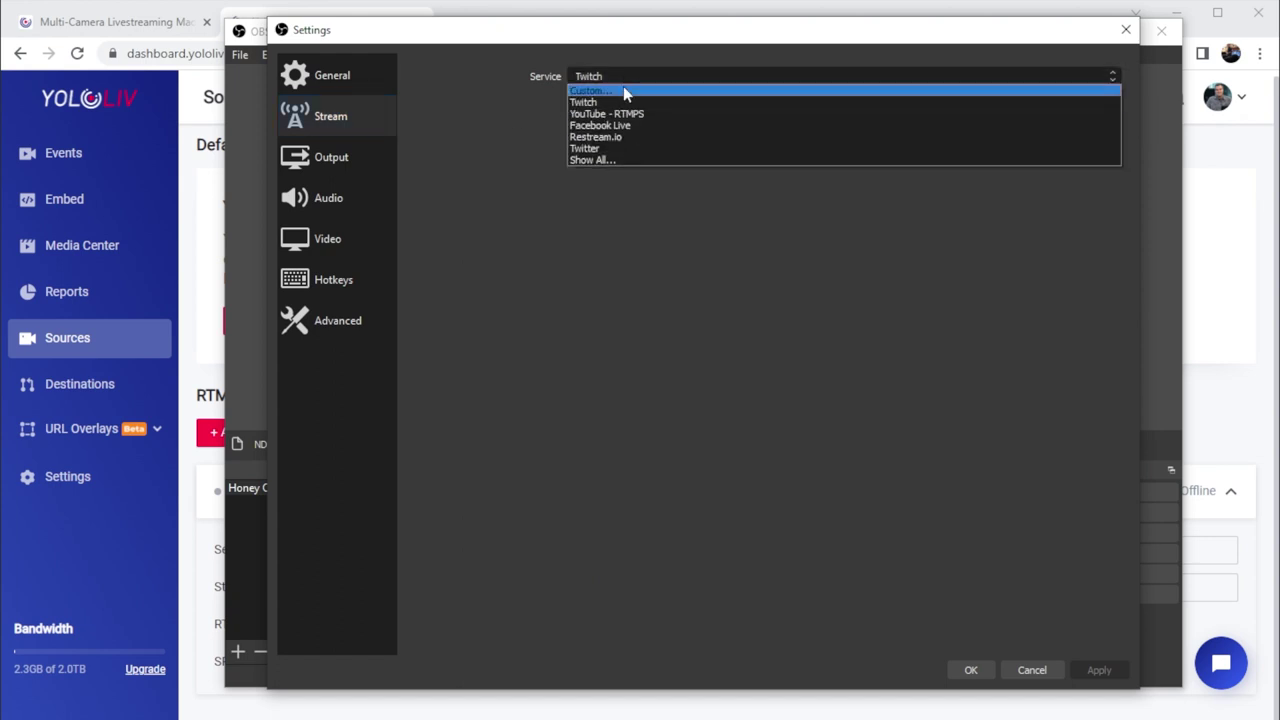
click(624, 91)
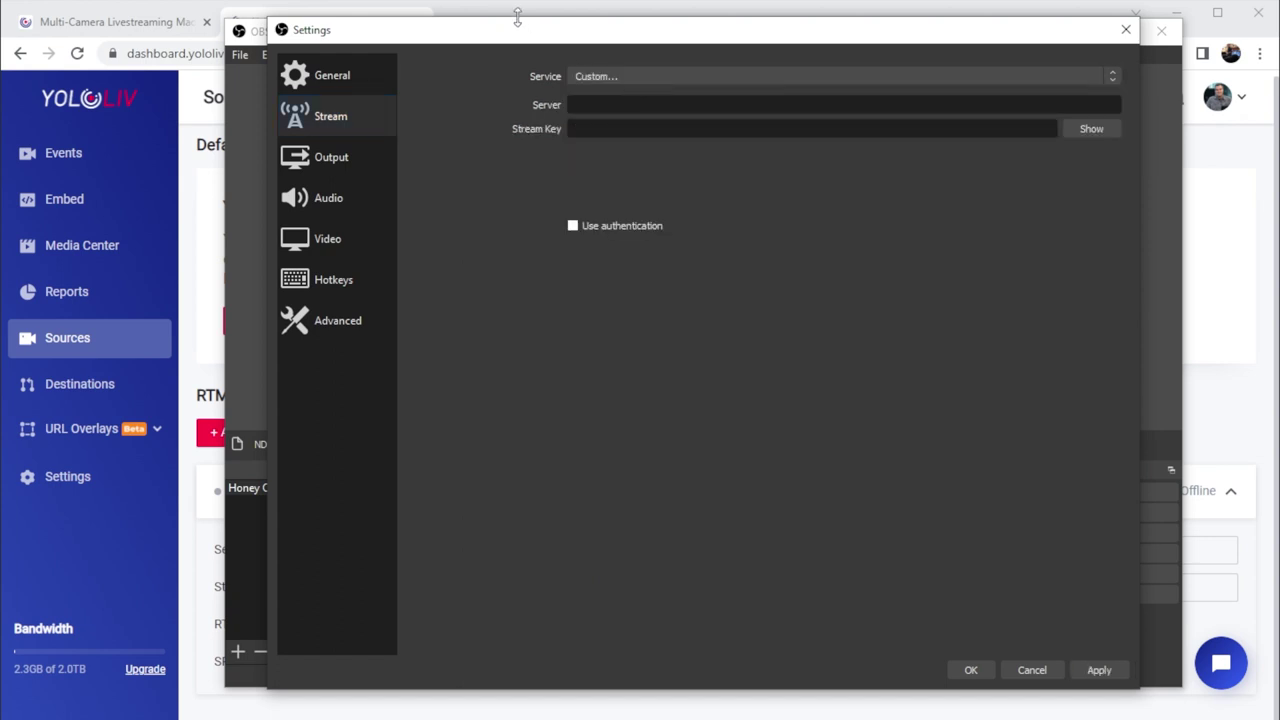
click(517, 16)
click(593, 550)
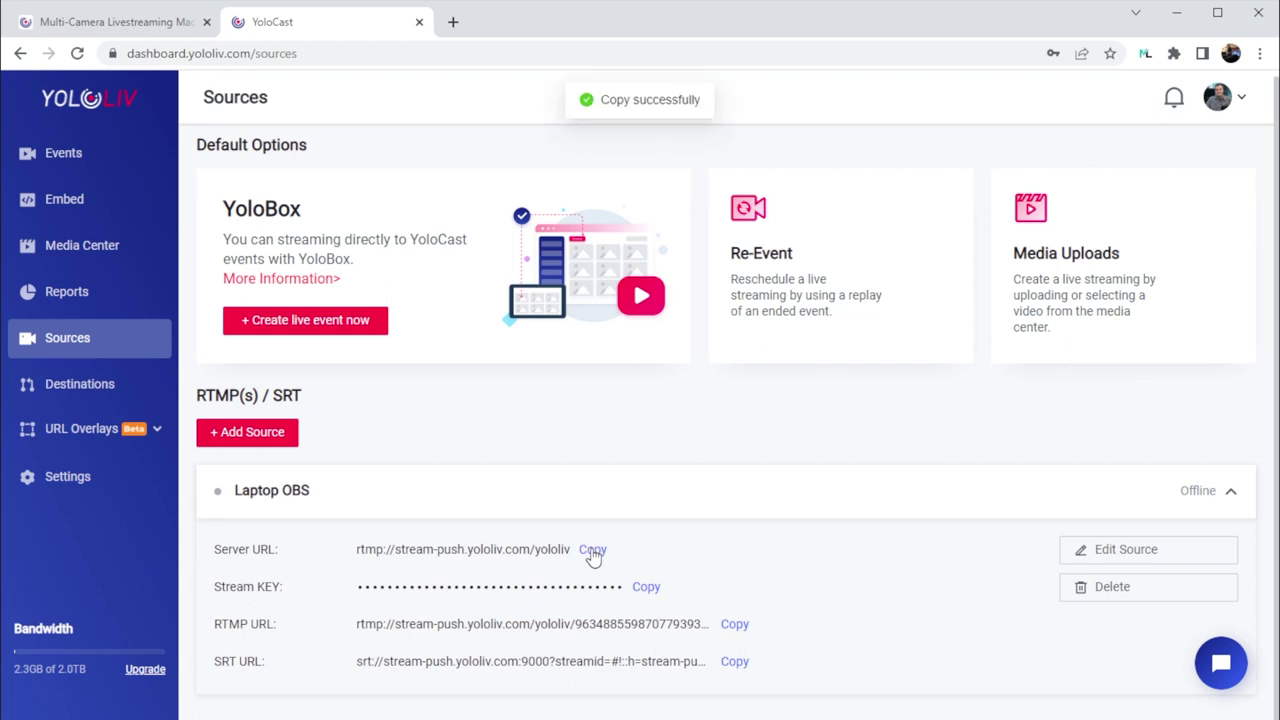
key(alt+Tab)
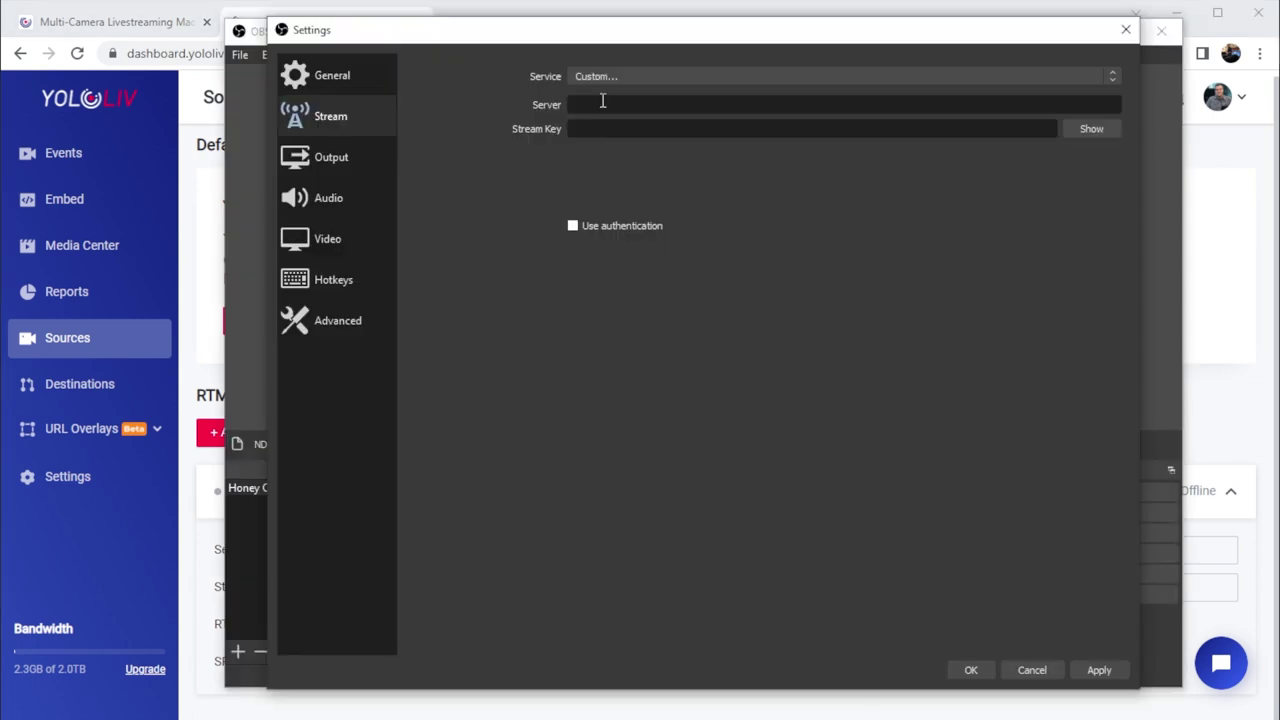
click(602, 104)
text(rtmp://stream-push.yololiv.com/yololiv)
- Paste the Laptop OBS stream key into OBS and save the stream settings
click(196, 352)
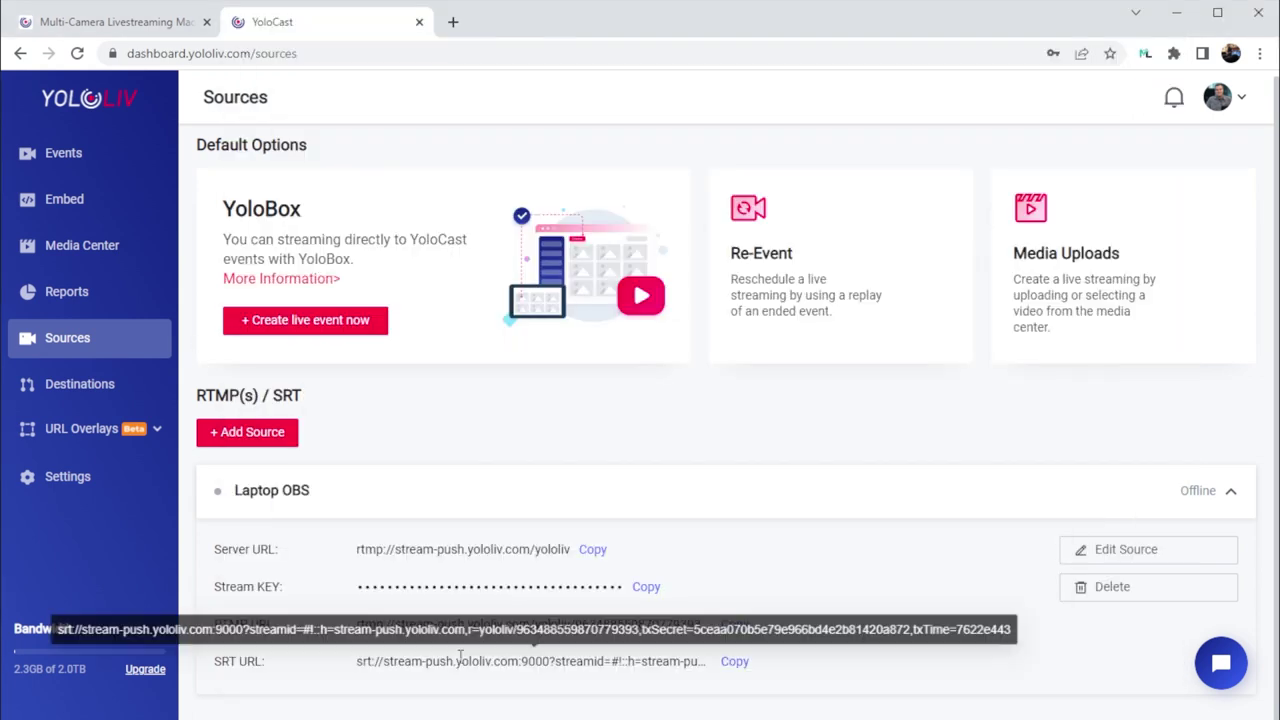
click(646, 587)
key(alt+Tab)
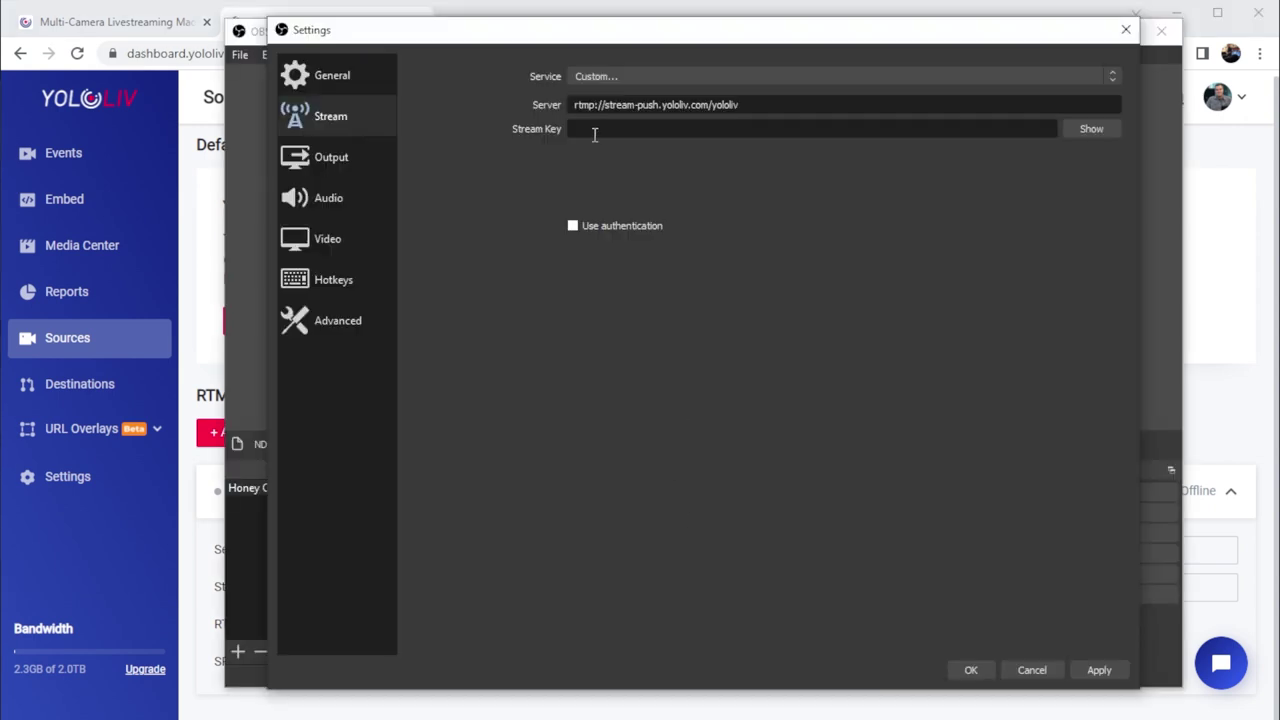
click(595, 130)
key(ctrl+v)
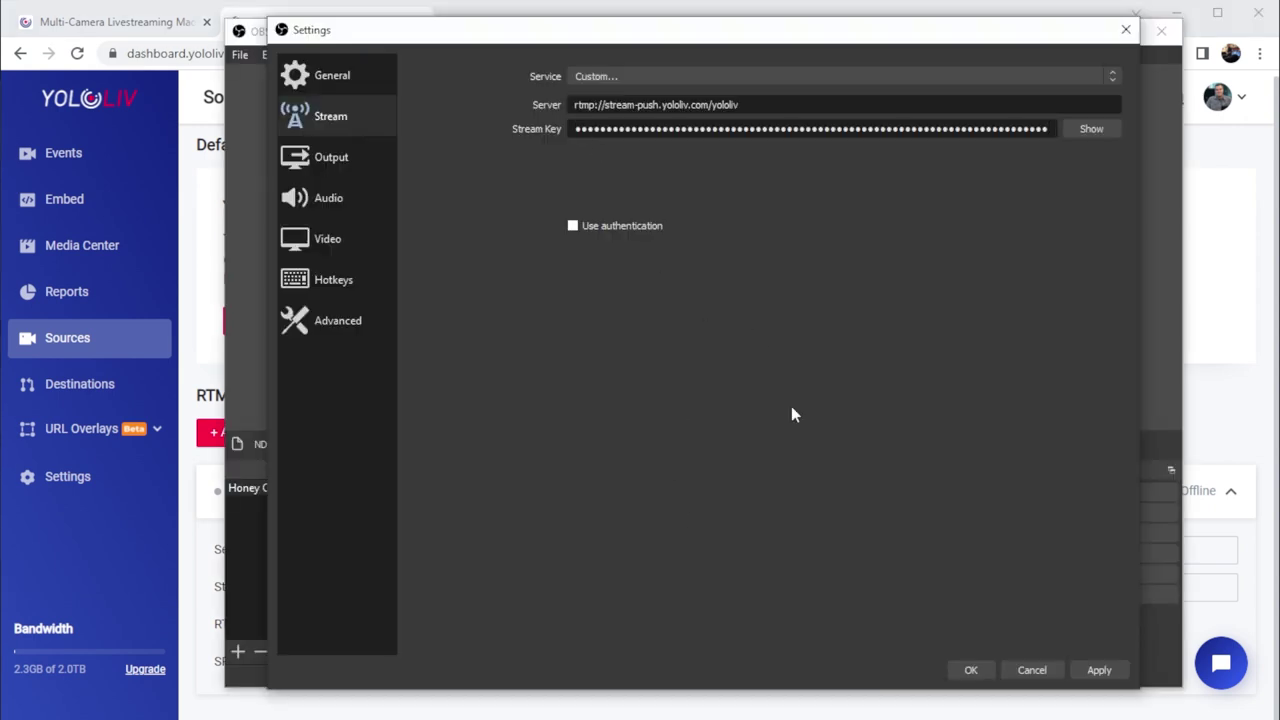
click(970, 670)
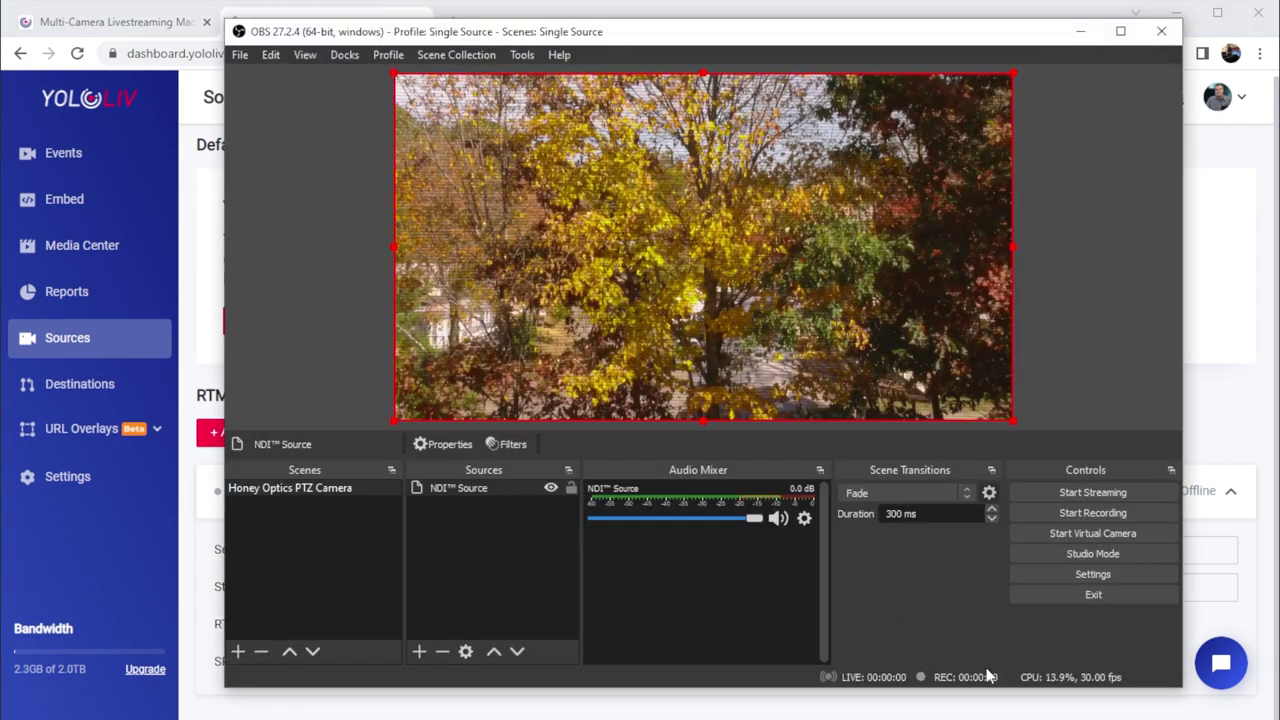
- Start streaming from OBS to YoloCast and bring the browser back into view
click(1063, 492)
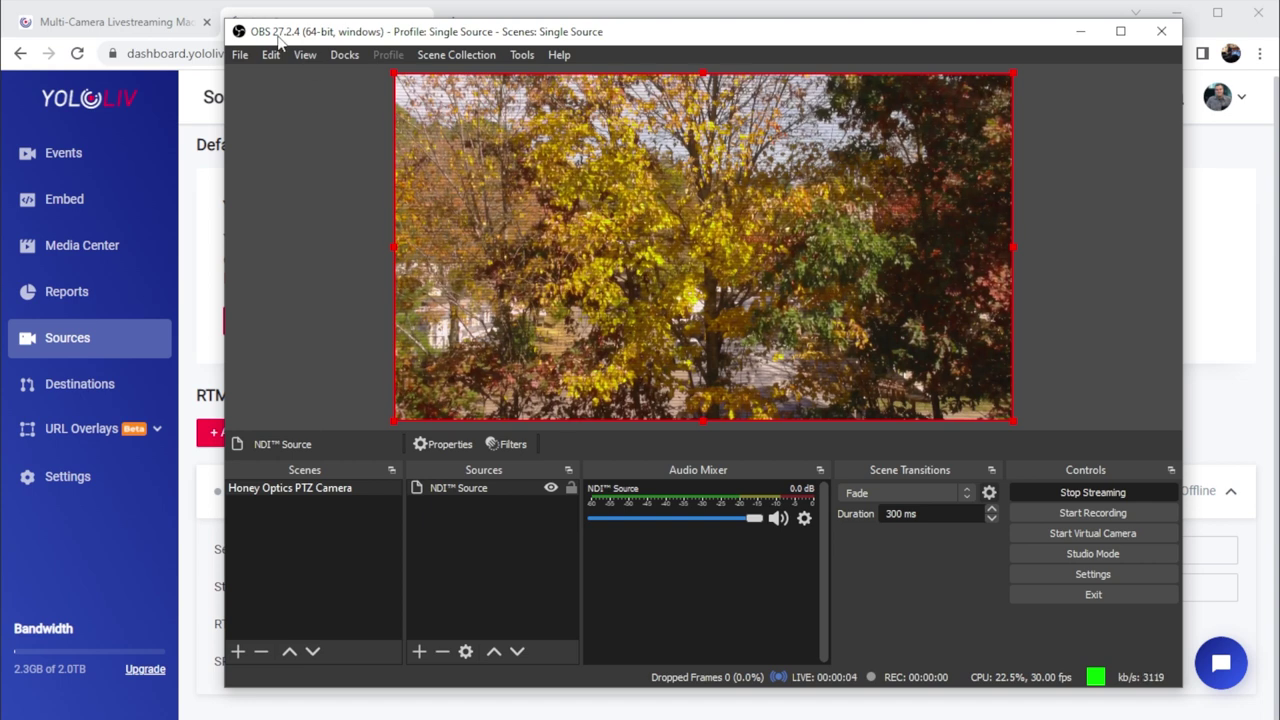
drag(280, 40, 437, 583)
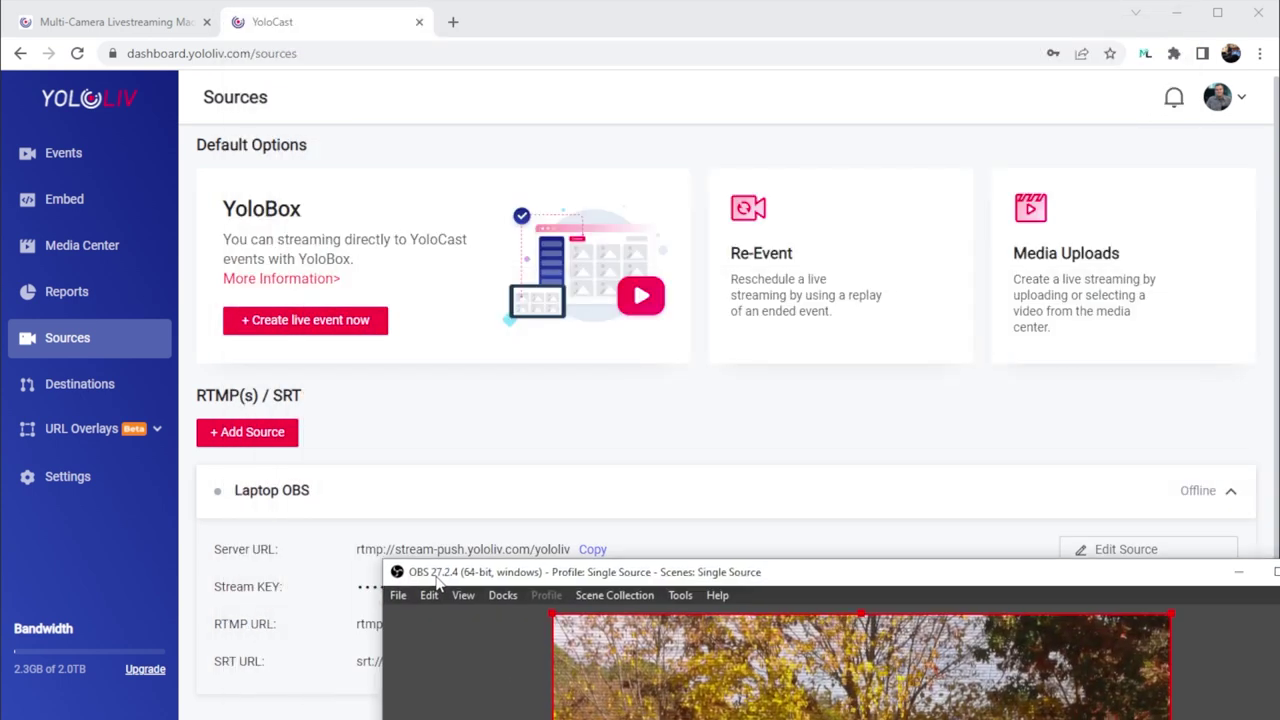
click(489, 505)
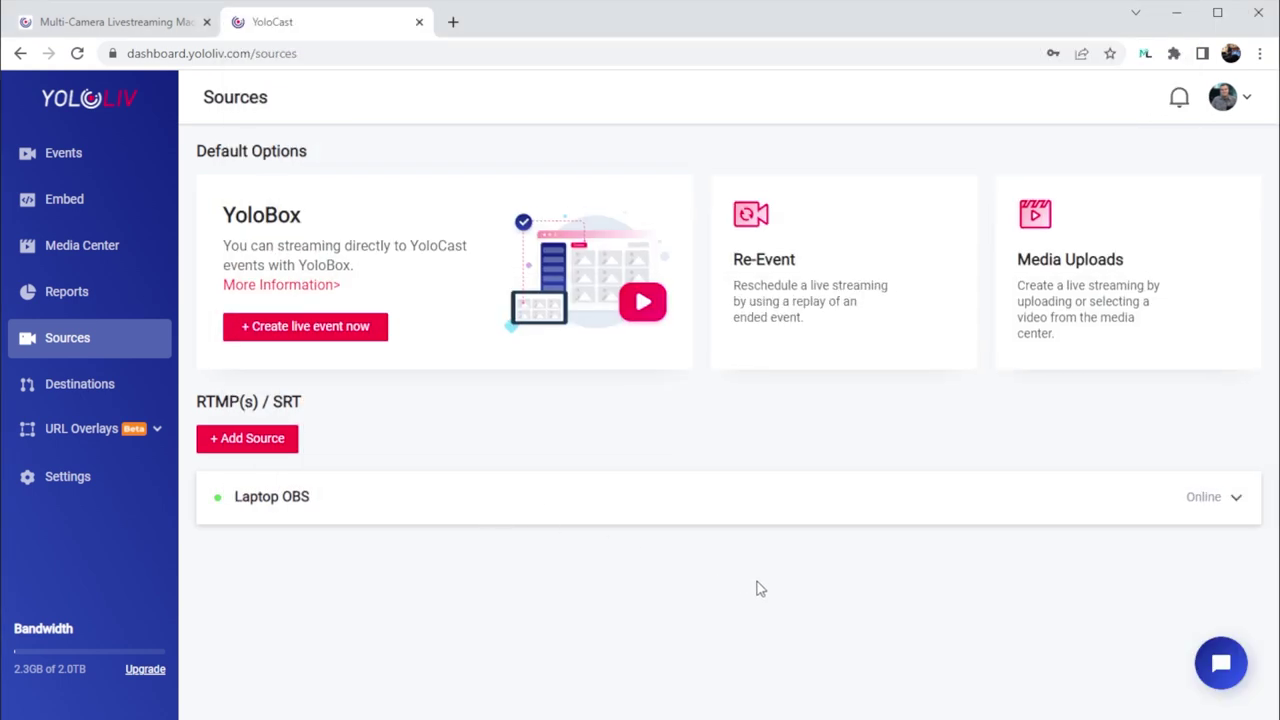
- Create a new live event with source RTMP(s) / SRT and Laptop OBS as the RTMP source
click(66, 150)
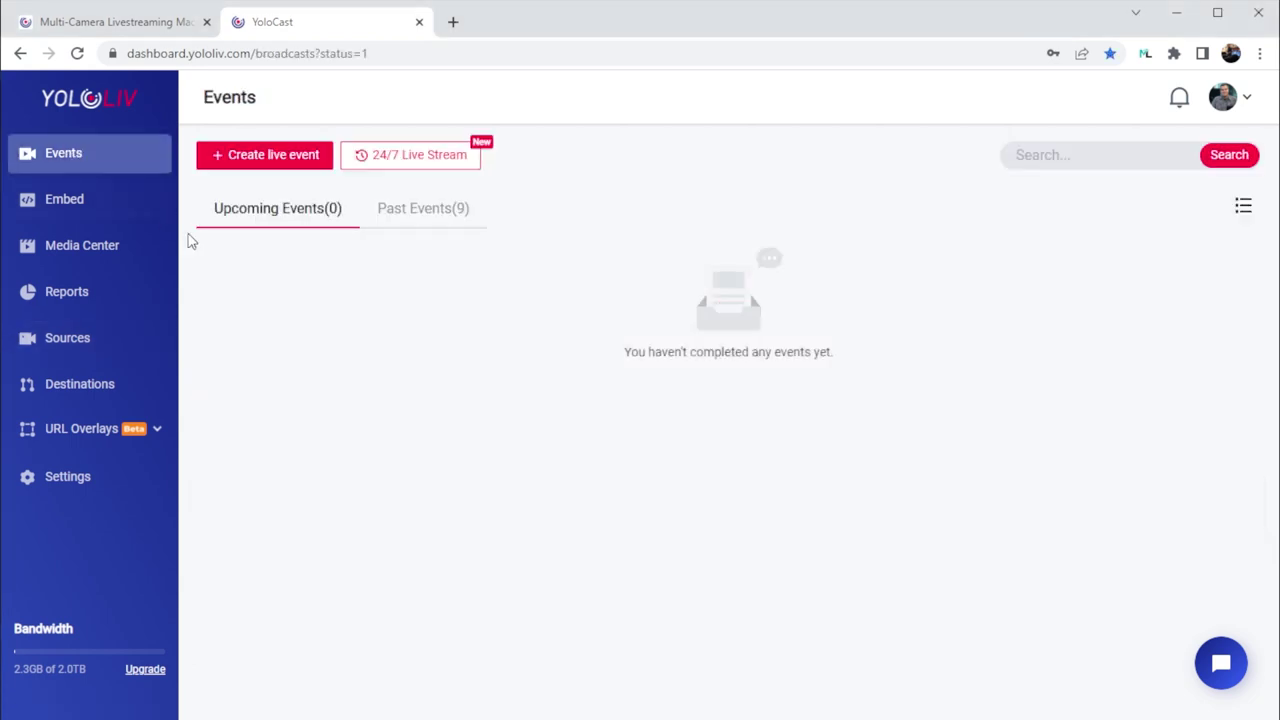
click(243, 155)
scroll(300, 506, down, 3)
click(408, 443)
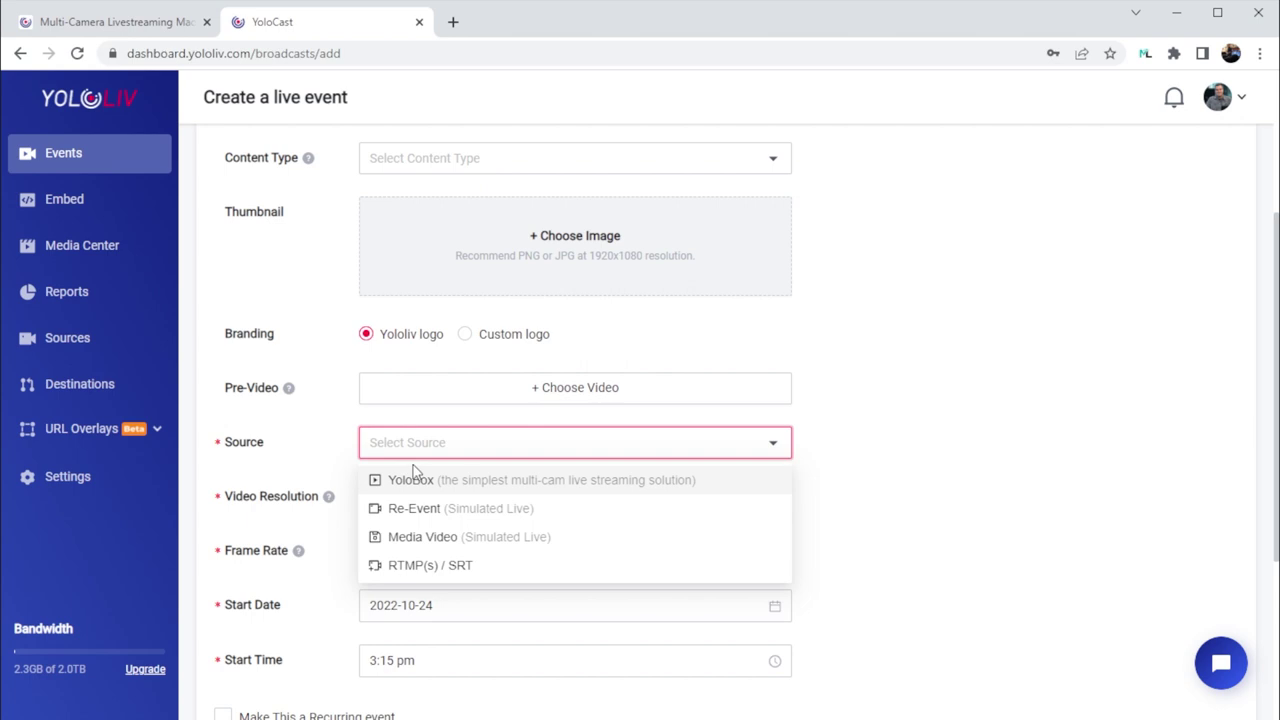
click(418, 567)
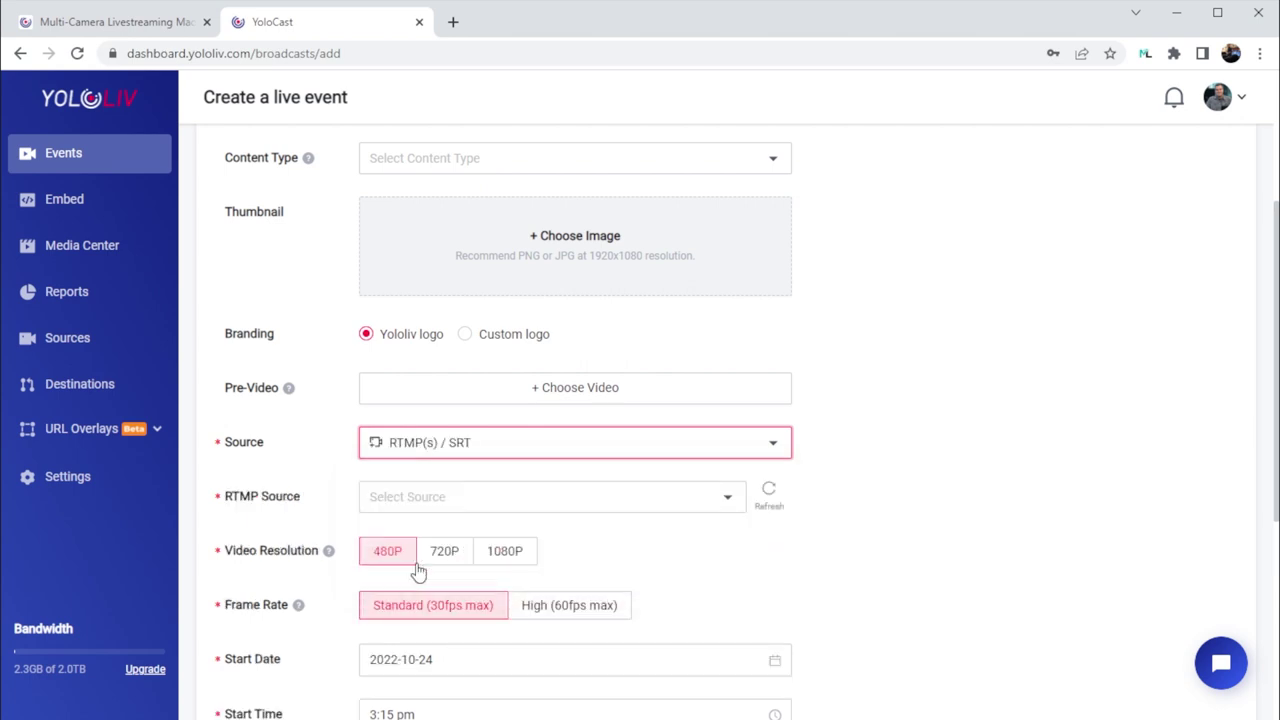
click(469, 497)
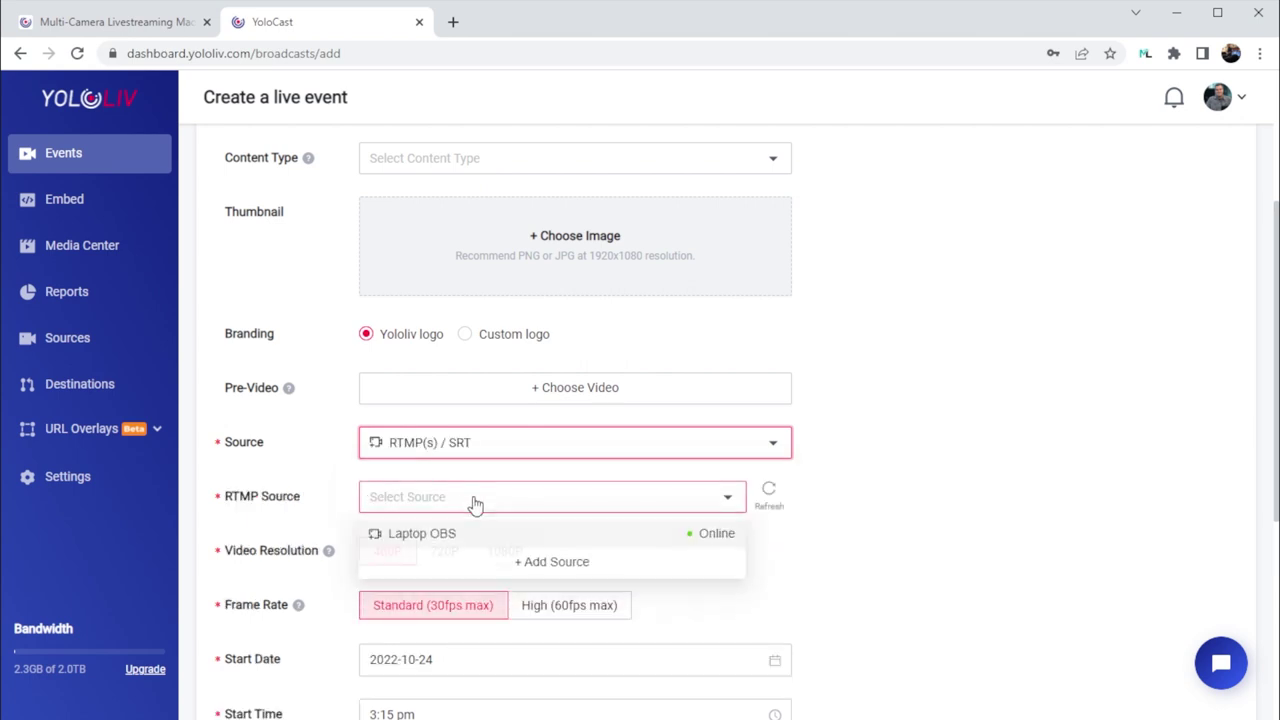
click(427, 541)
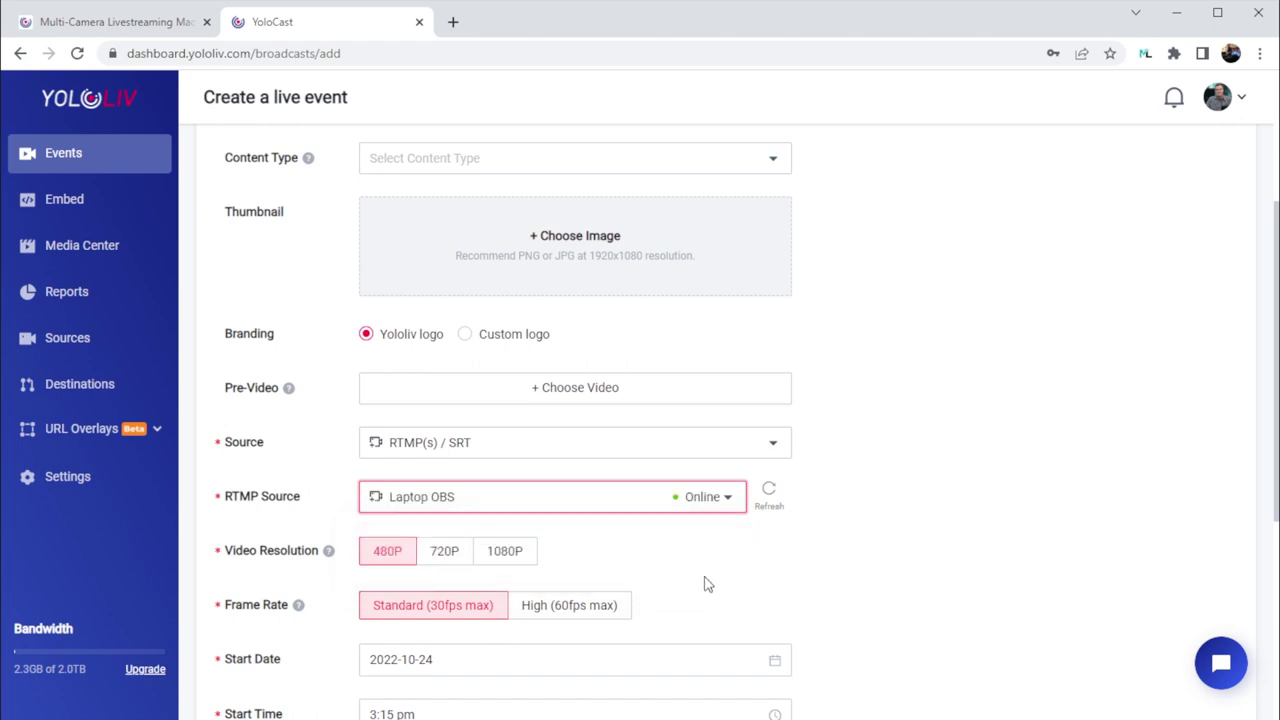
scroll(704, 584, down, 5)
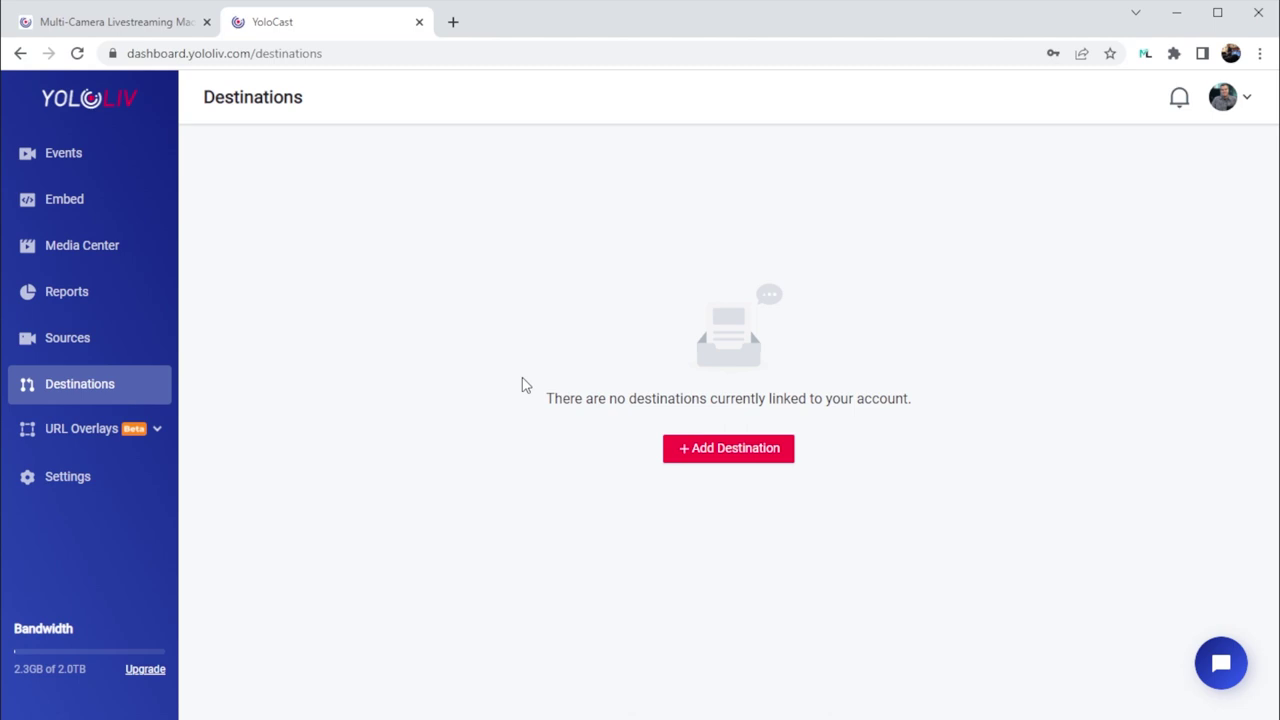
- Add Facebook as a destination and start the Facebook account binding
click(712, 450)
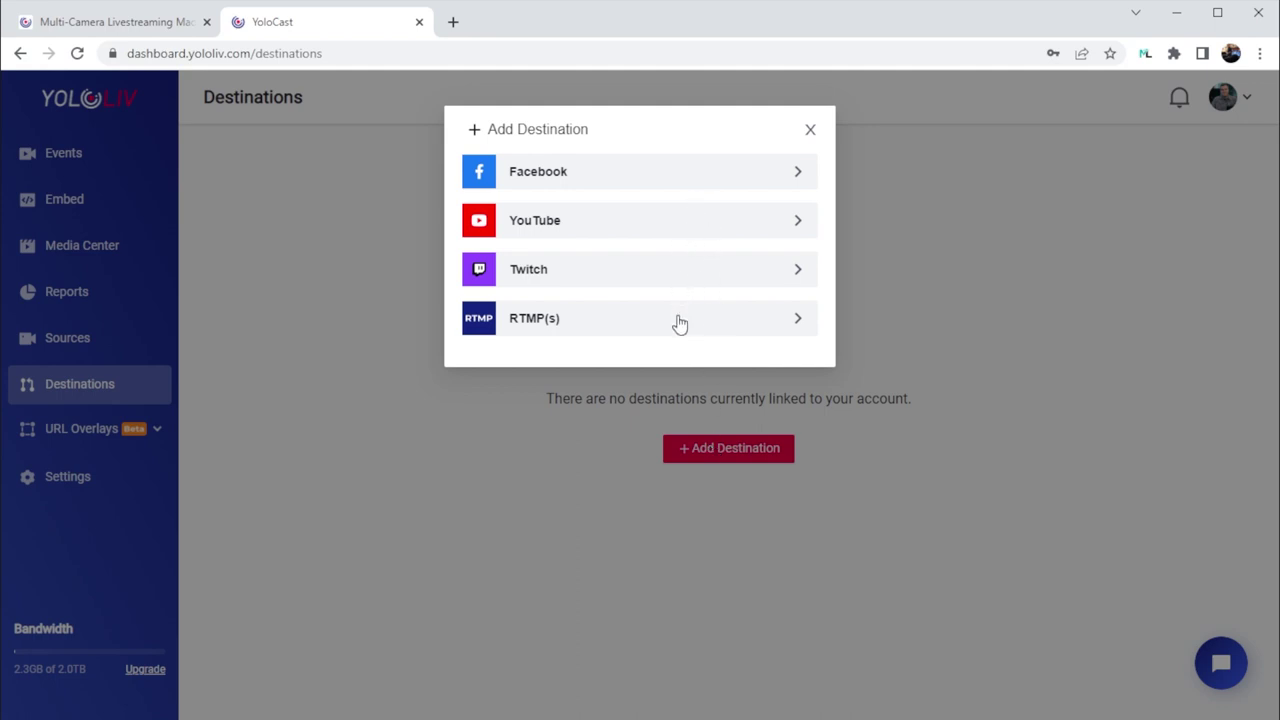
click(630, 184)
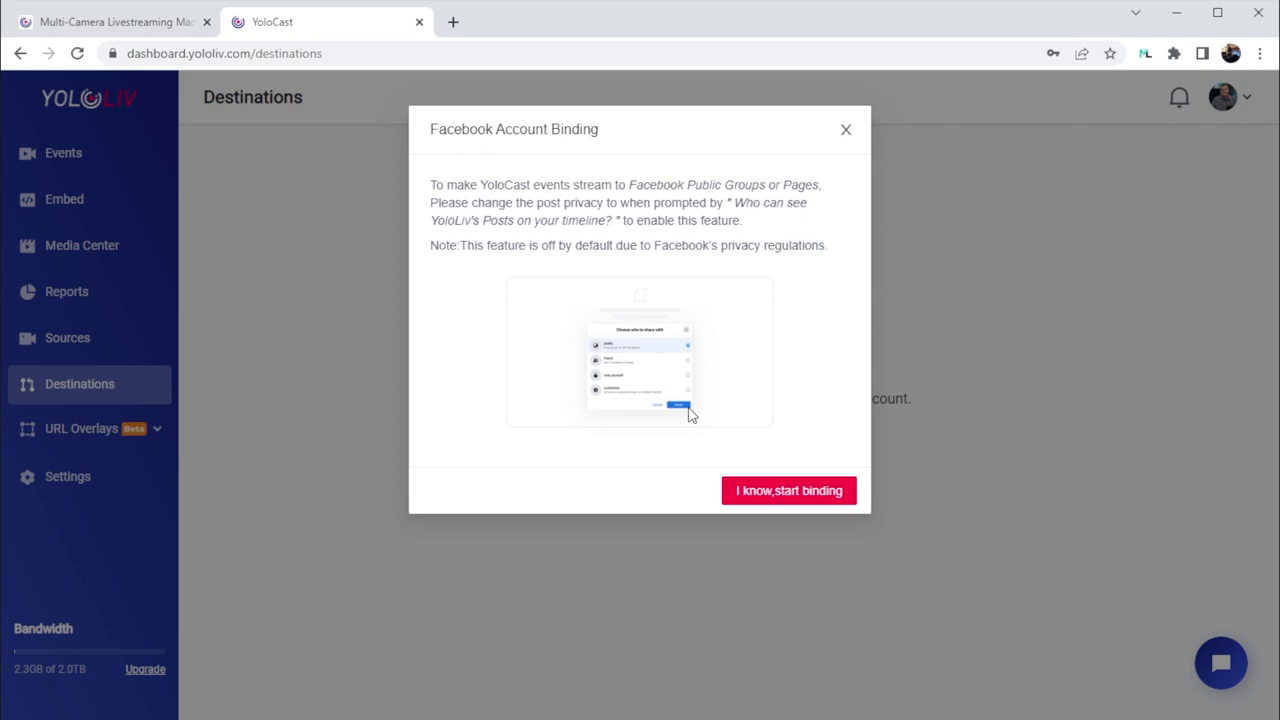
click(780, 491)
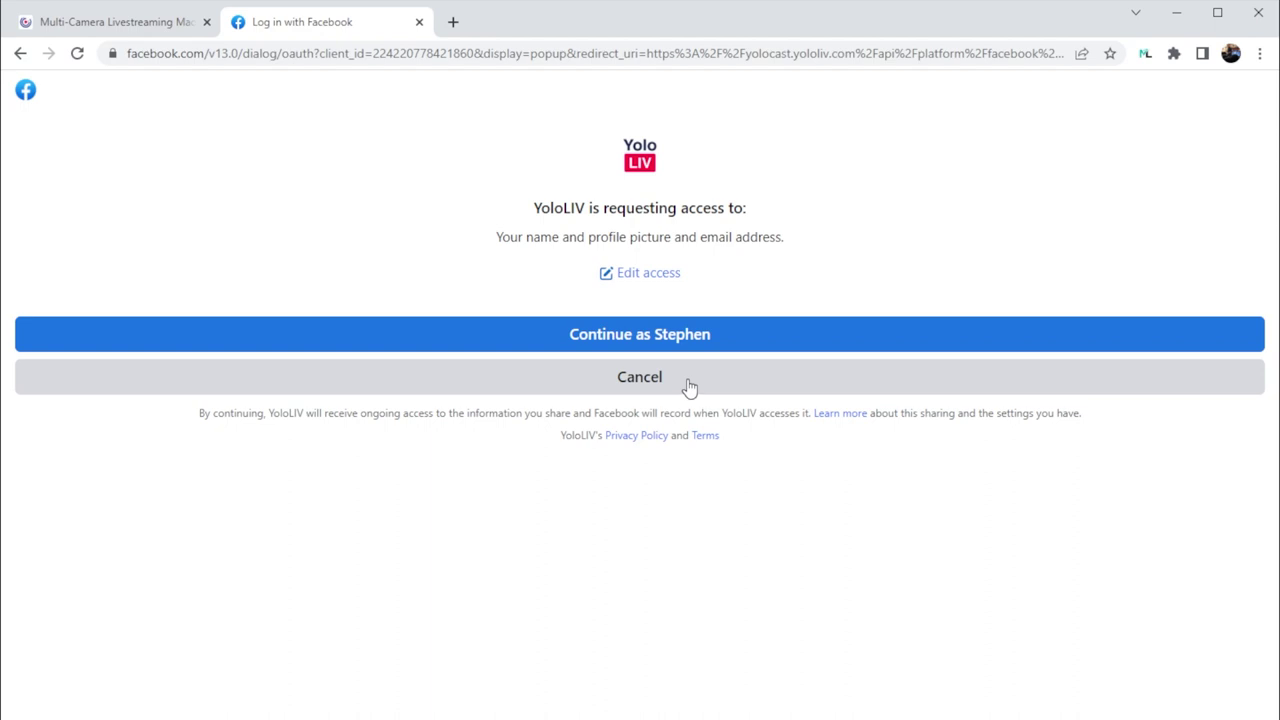
- Continue with the signed-in Facebook account, set YoloLIV's post audience to Public, and accept timeline posting
click(652, 340)
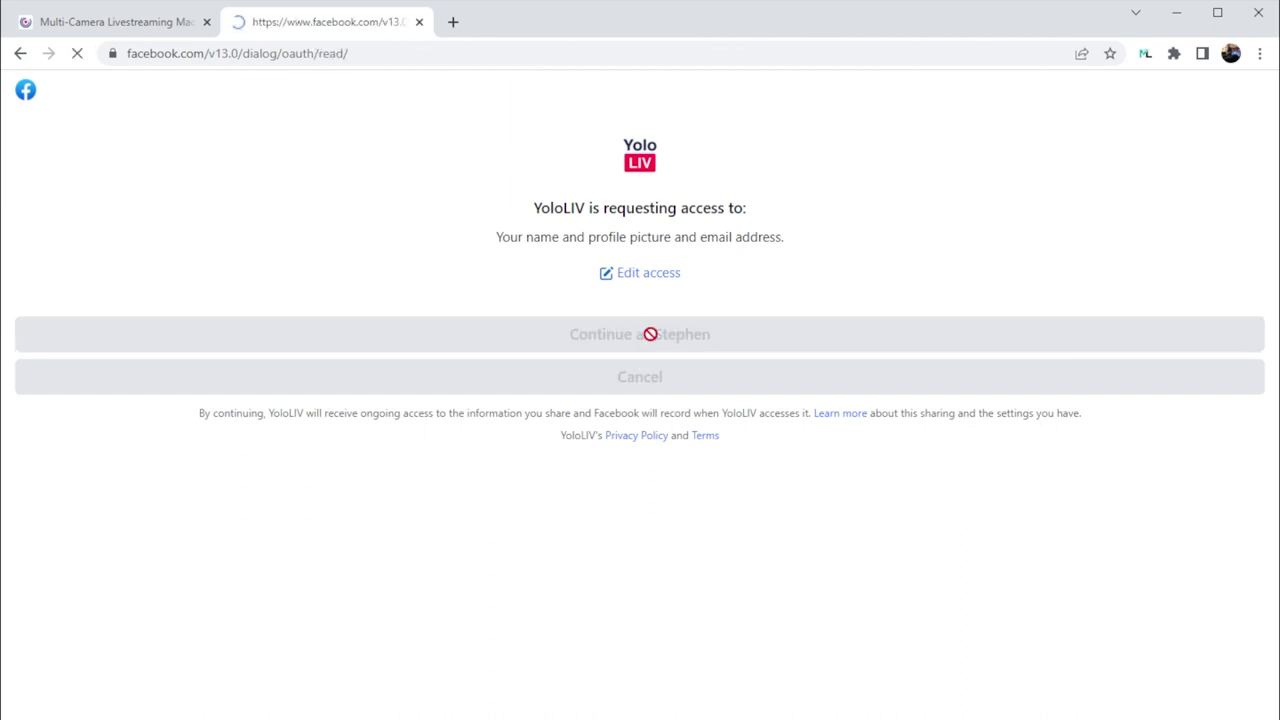
click(651, 312)
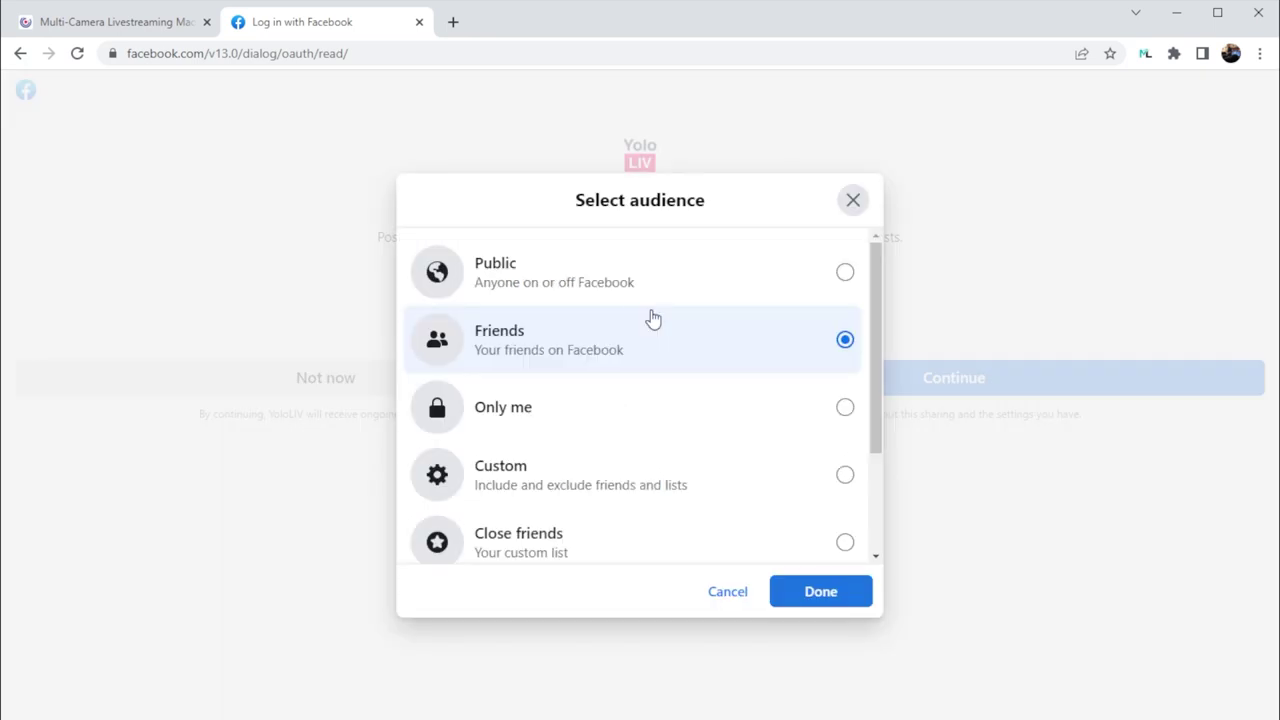
click(842, 280)
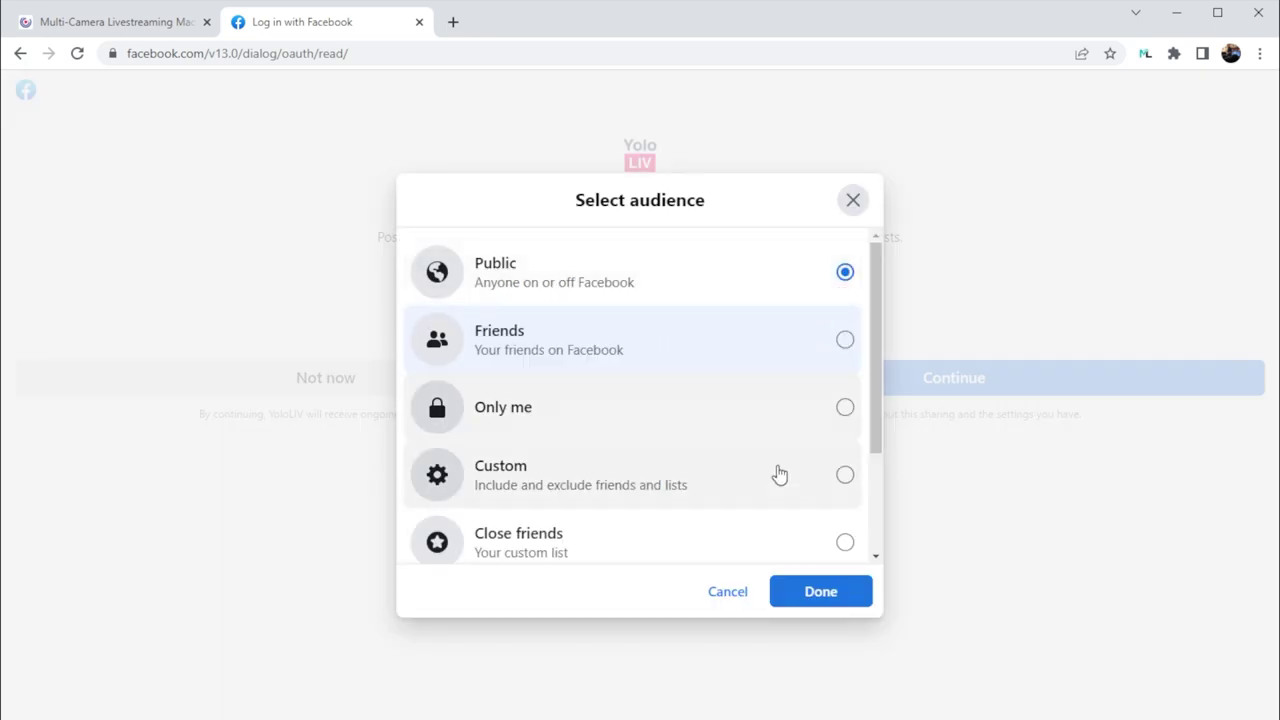
click(820, 591)
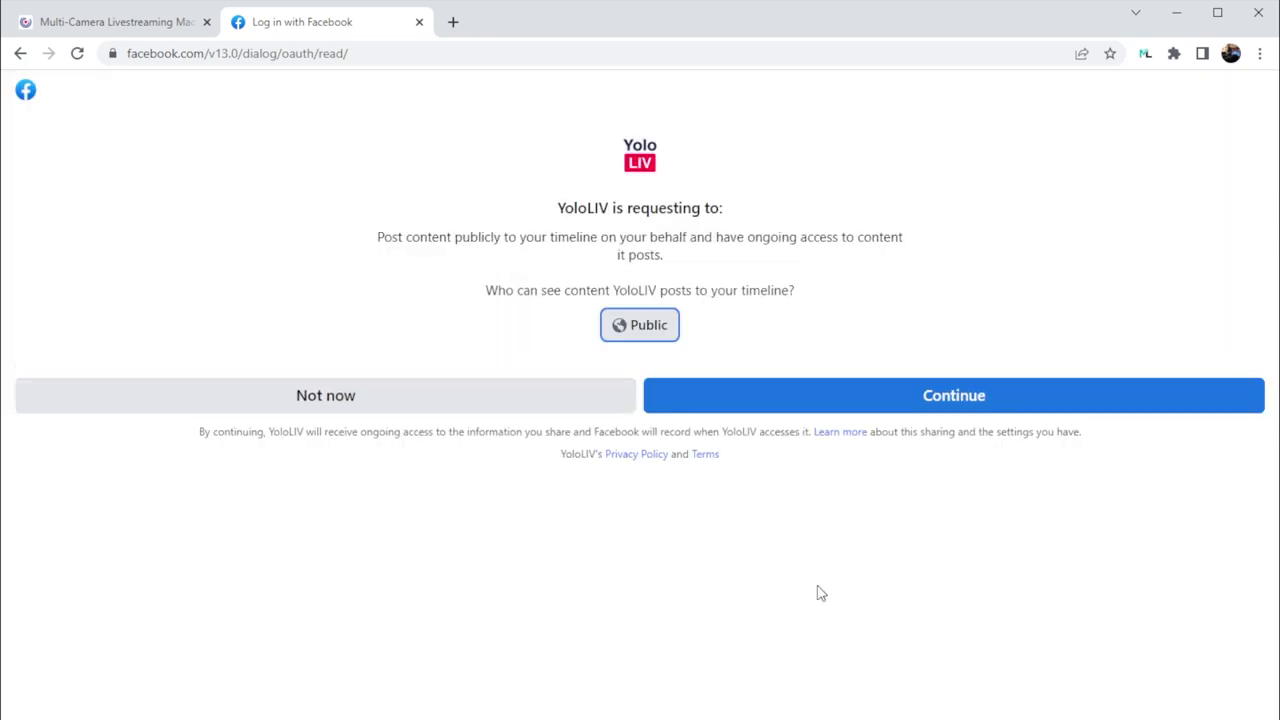
click(921, 404)
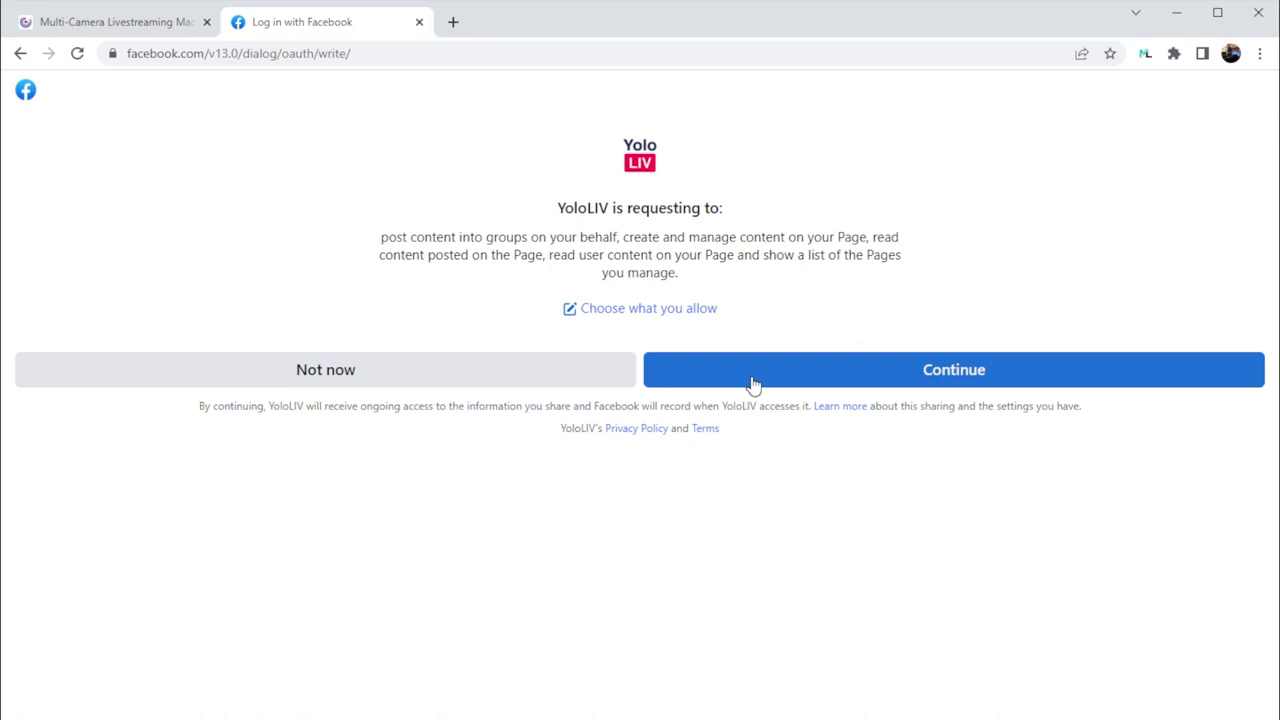
- Review the groups YoloLIV may post to, then grant the requested Facebook Page permissions
click(652, 310)
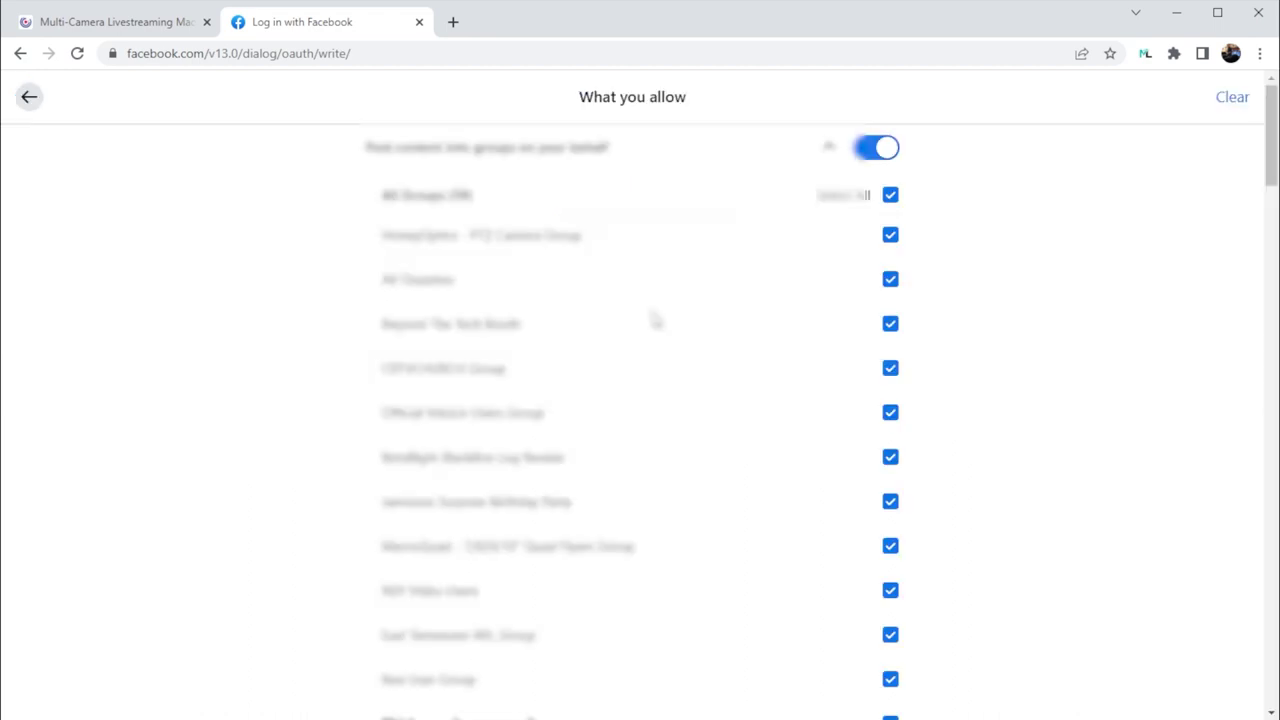
scroll(234, 437, down, 5)
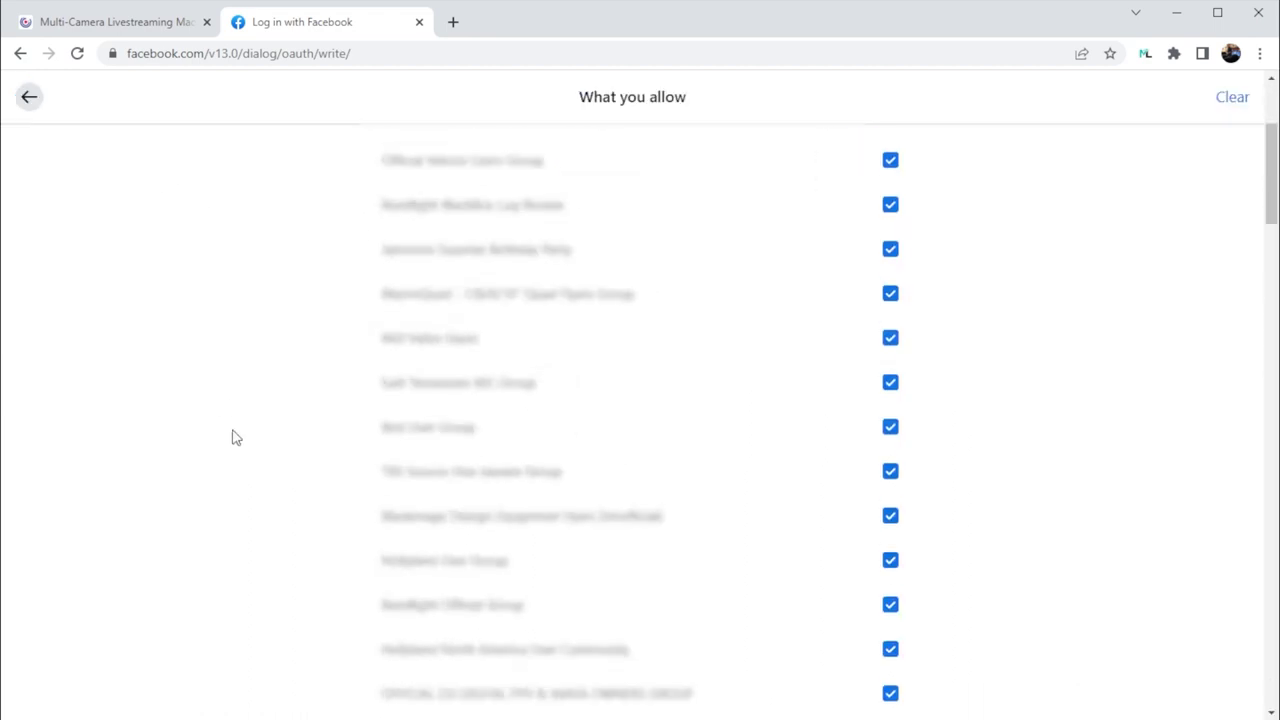
scroll(234, 437, down, 3)
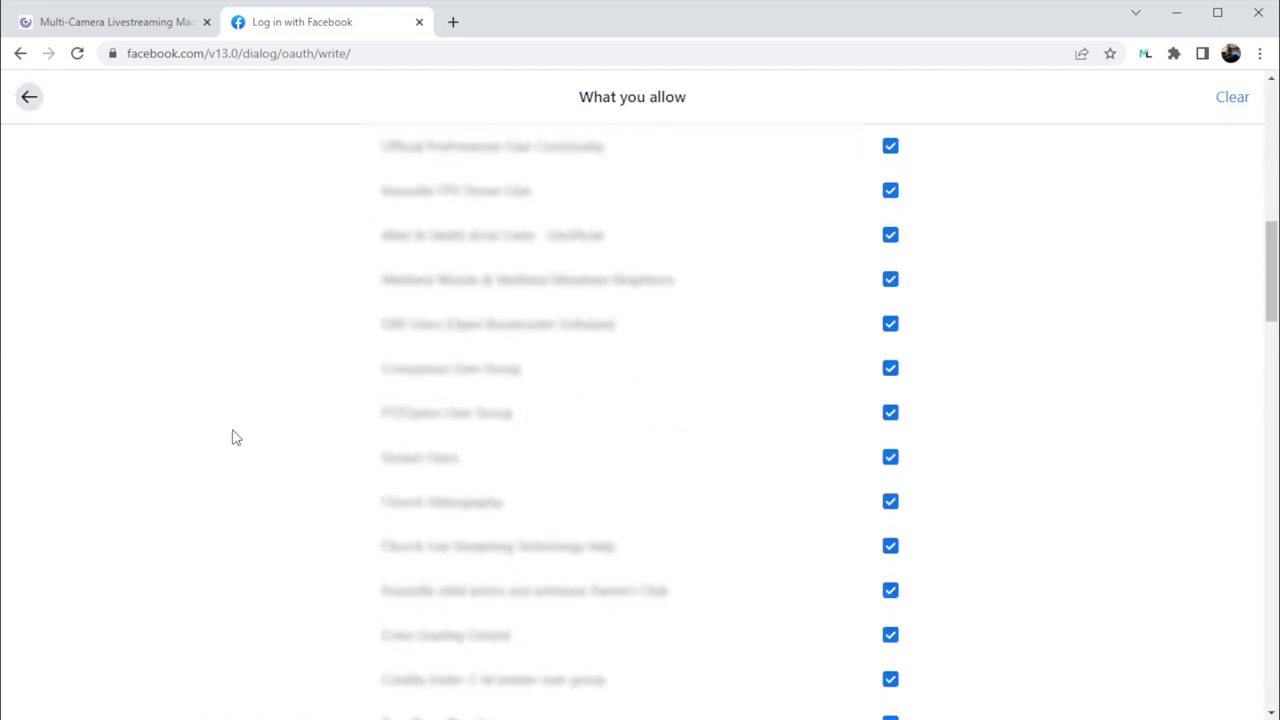
scroll(234, 437, down, 3)
click(28, 100)
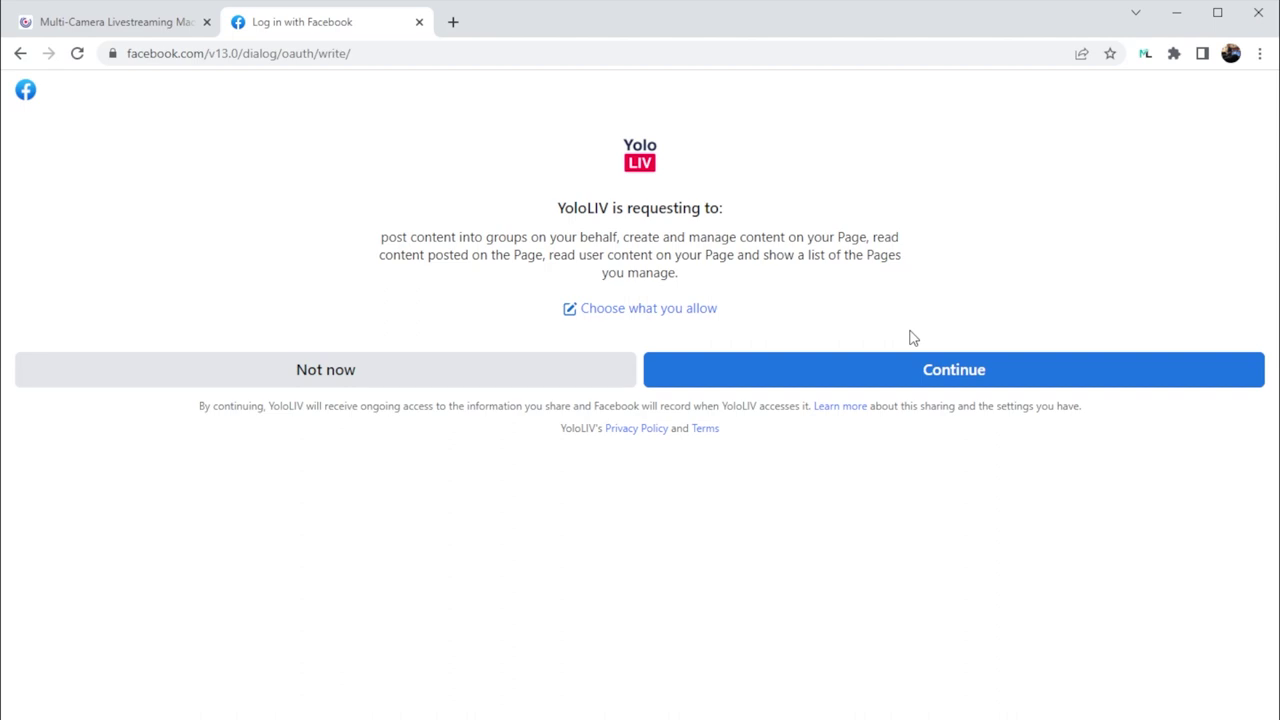
click(936, 373)
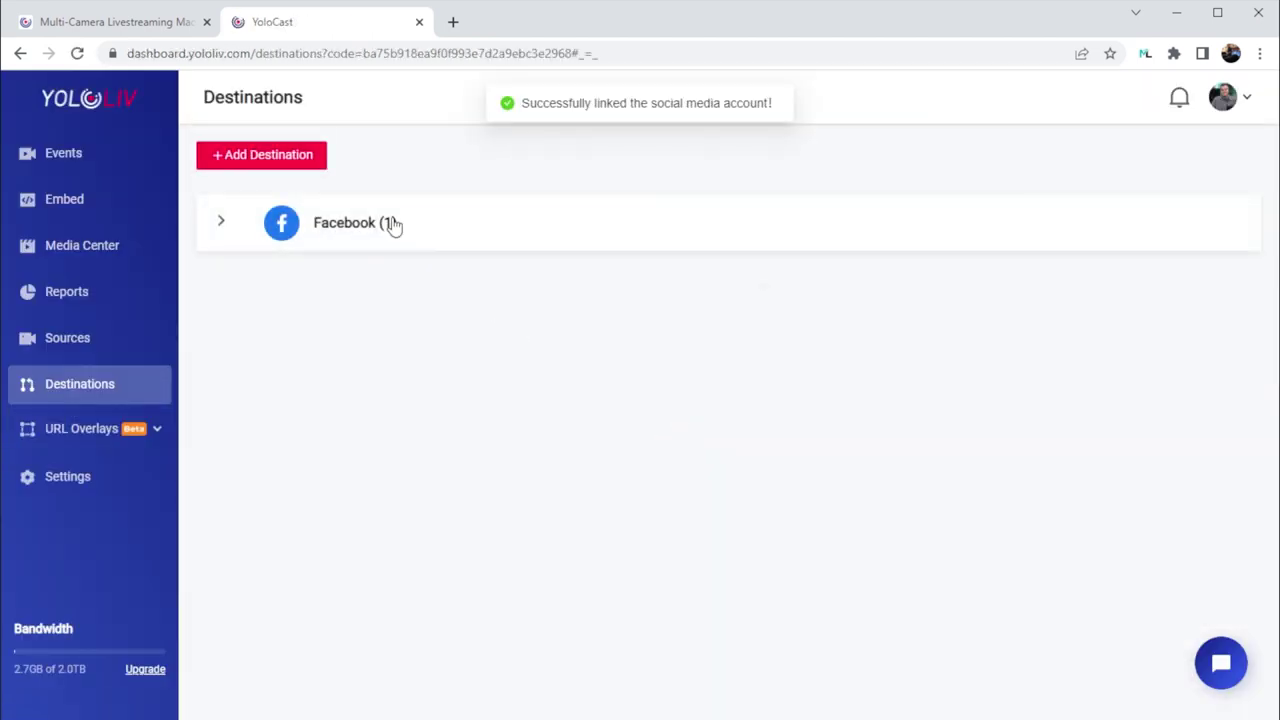
- Choose YouTube as the new destination in the Add Destination dialog
click(283, 157)
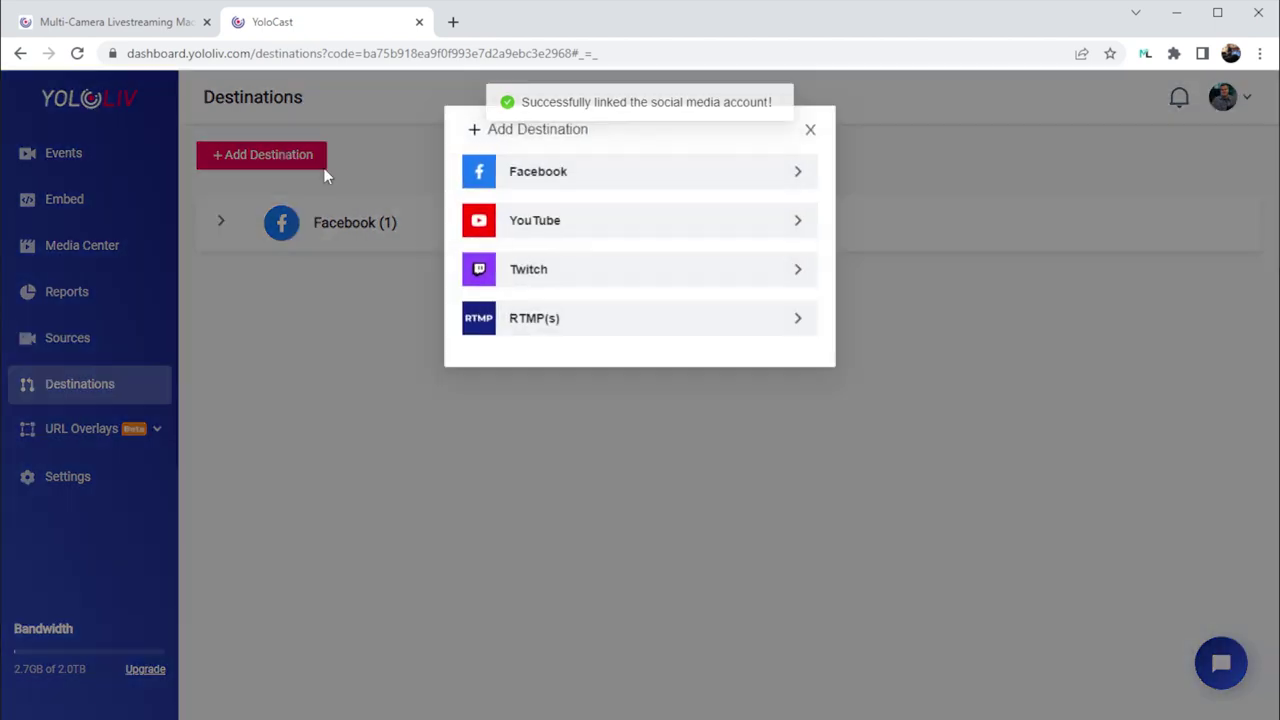
click(549, 228)
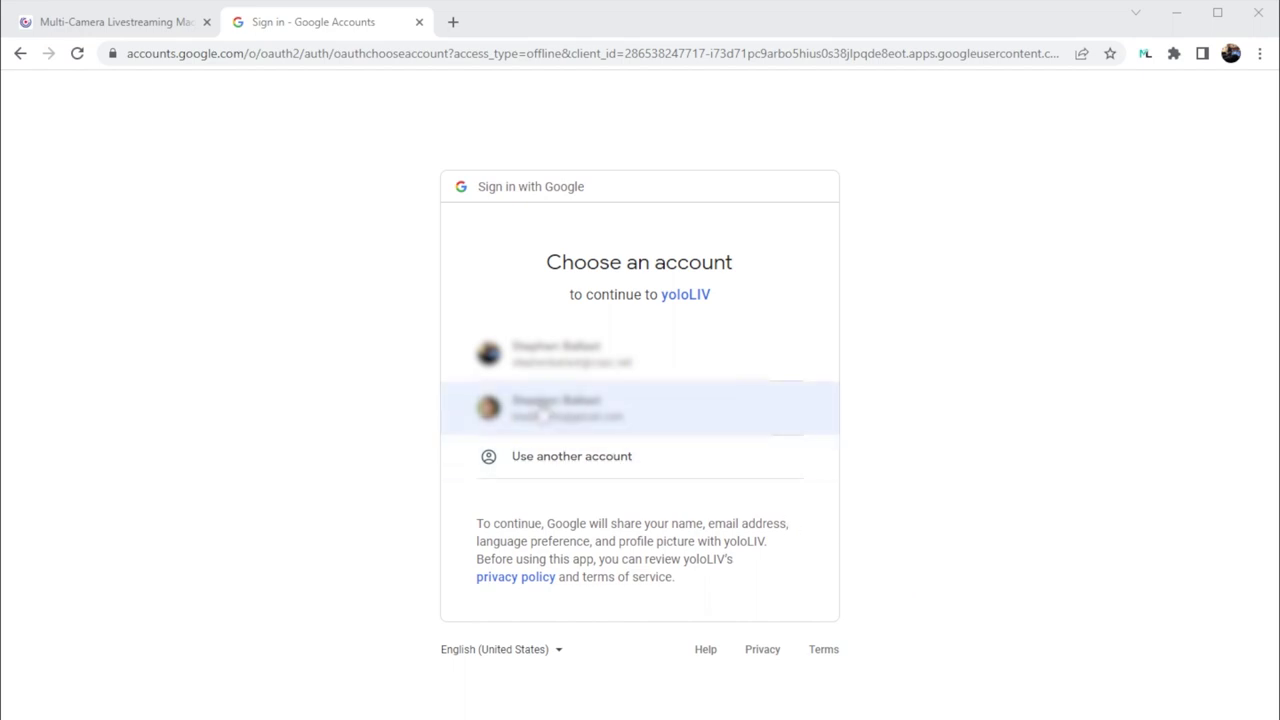
- Sign in with the second Google account, pick the YouTube brand account, and allow yoloLIV access
click(541, 412)
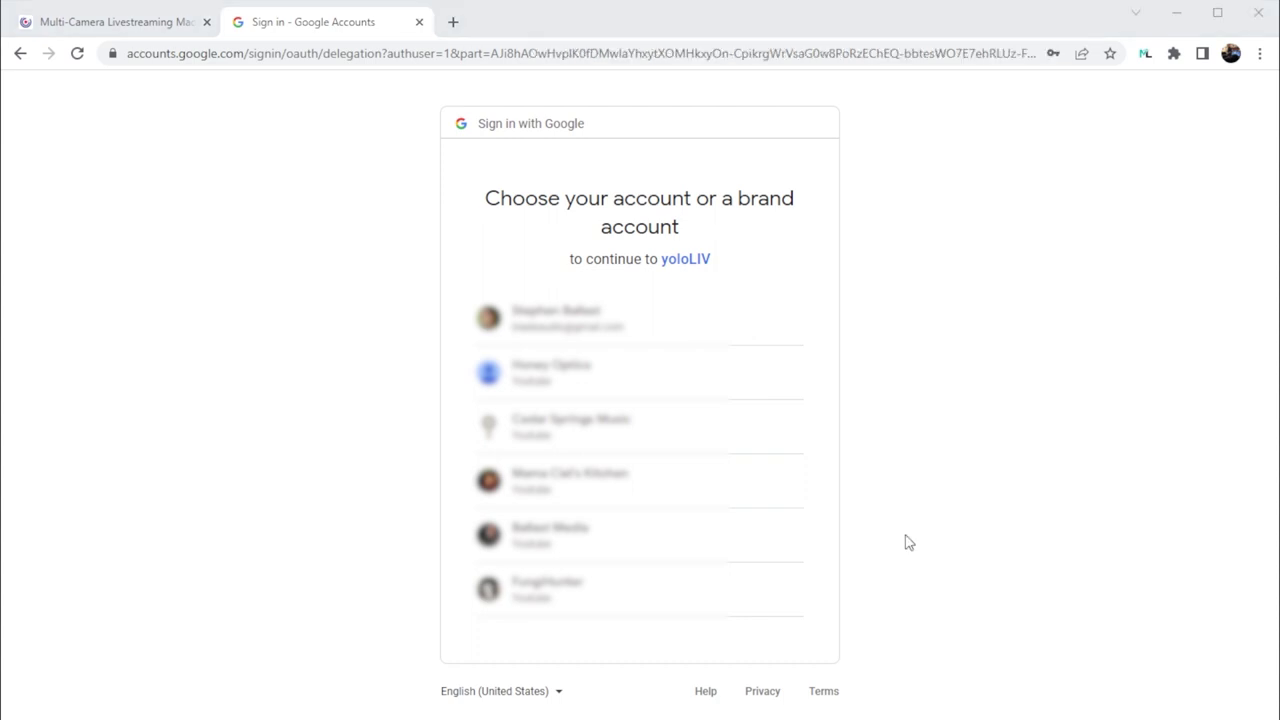
click(535, 486)
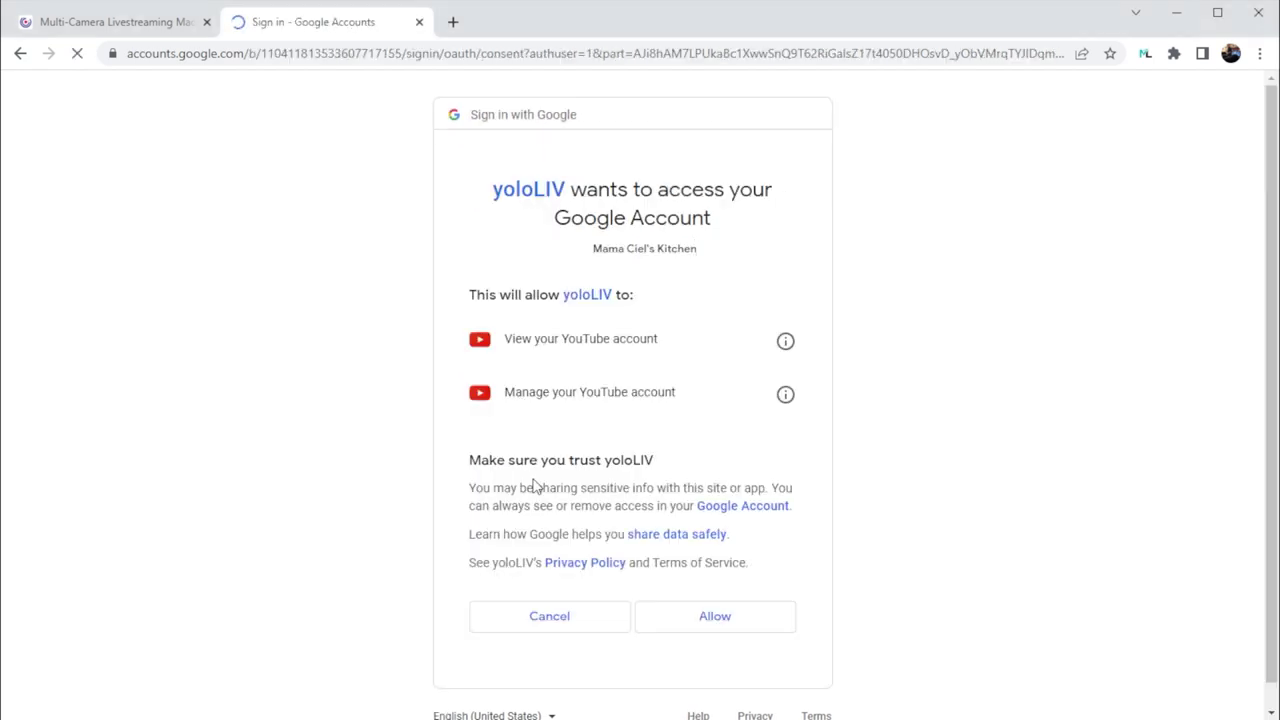
click(716, 622)
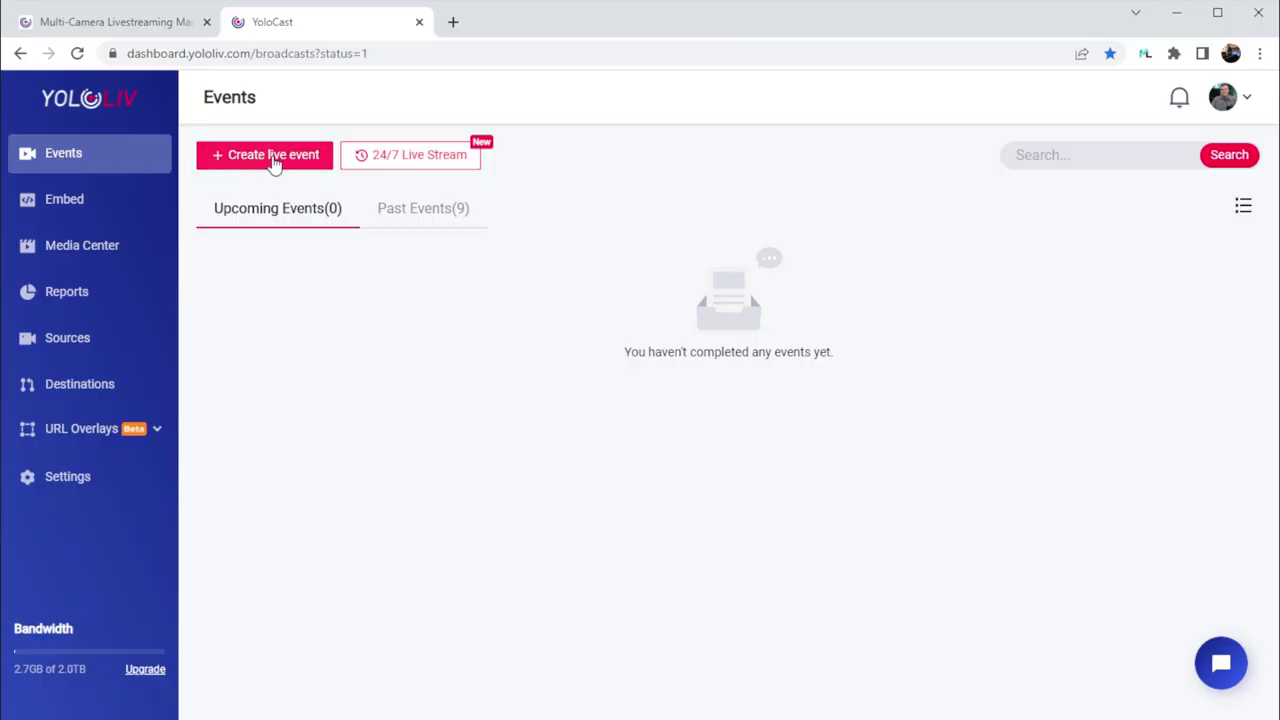
click(273, 160)
- Enter the event title 'Trees Outside' and the description 'Fall Leaves Outside'
click(432, 237)
text(Trees Outside)
key(Tab)
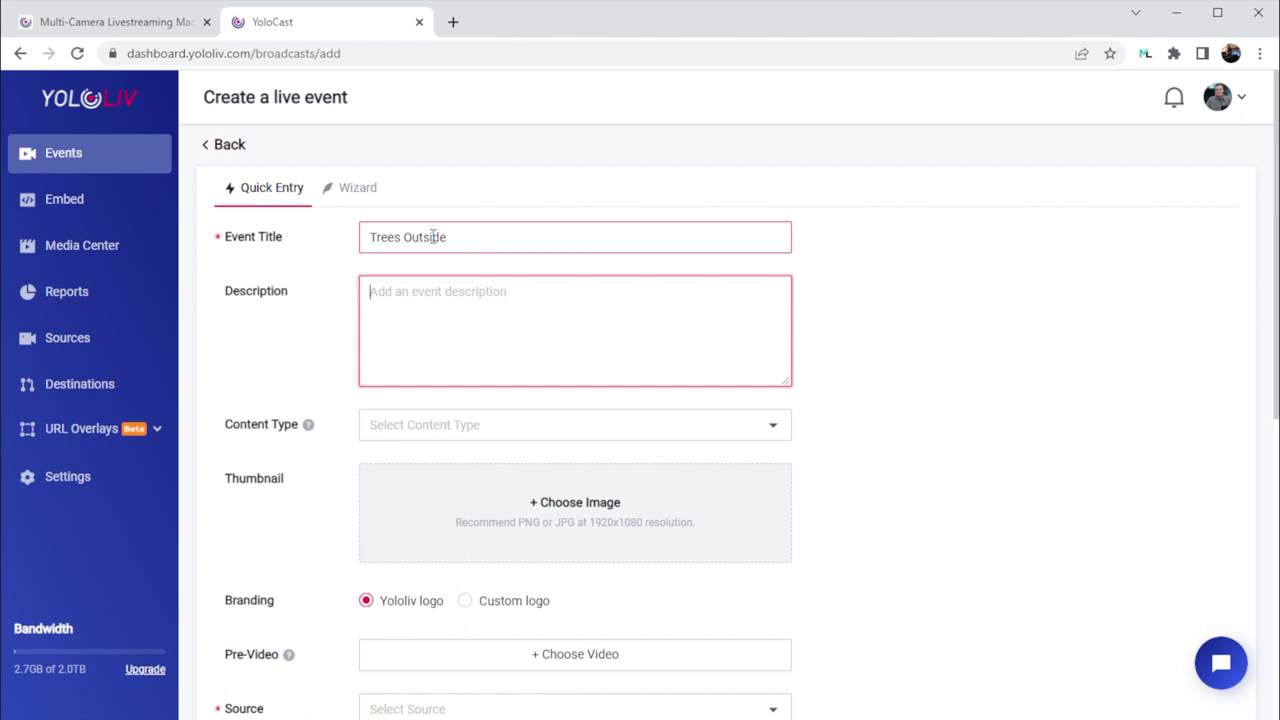
text(Fall Leaves Outside)
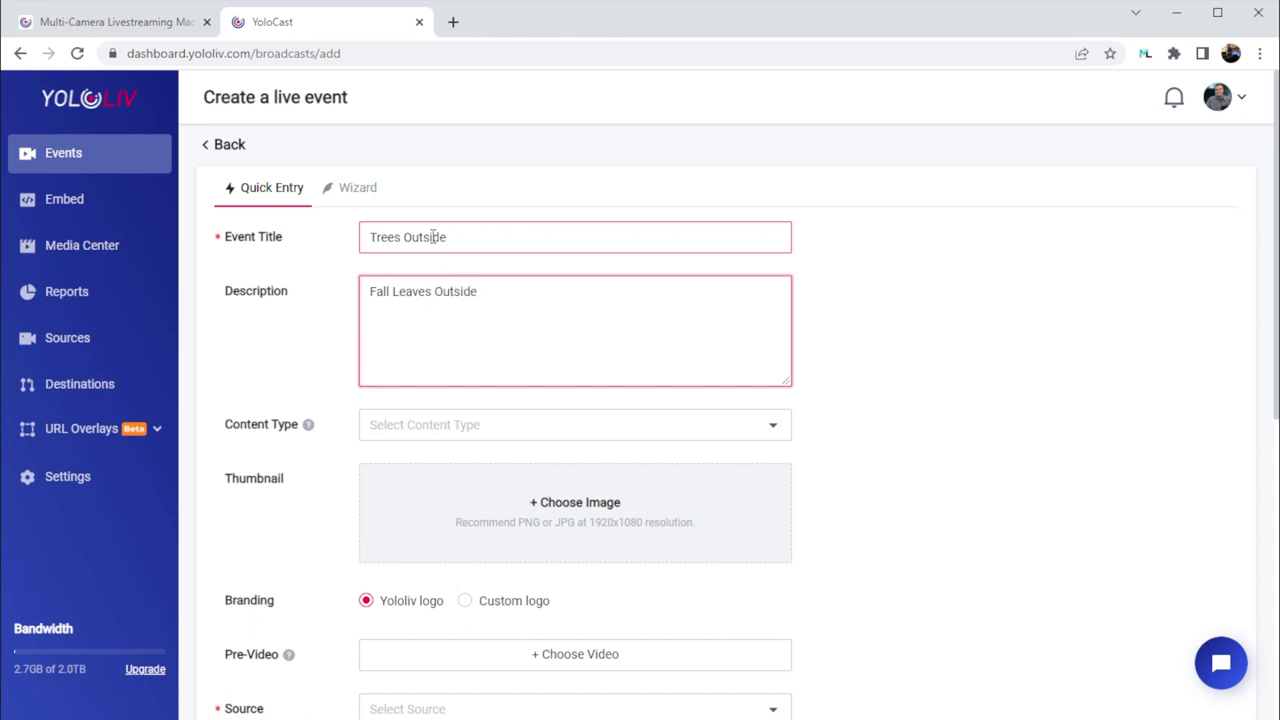
click(315, 370)
- Look through the Content Type list and close it without choosing a type
scroll(316, 366, down, 1)
scroll(316, 366, down, 3)
click(772, 251)
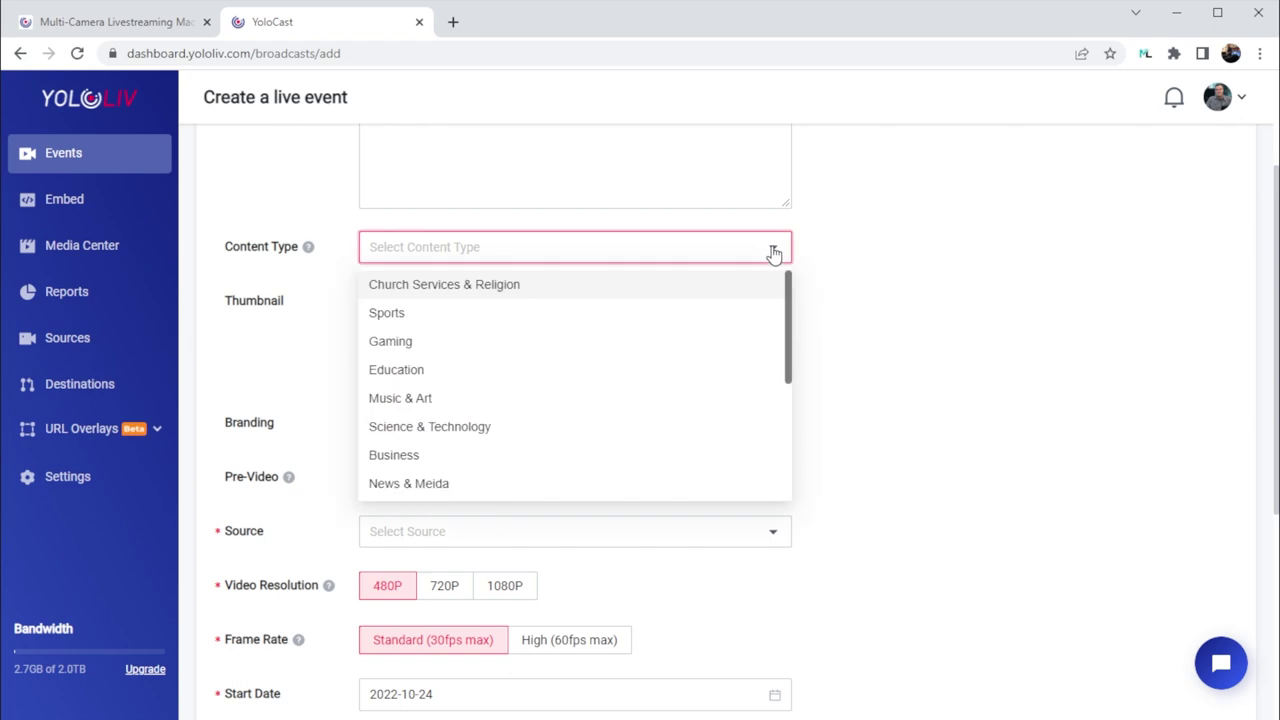
drag(789, 296, 791, 408)
click(871, 386)
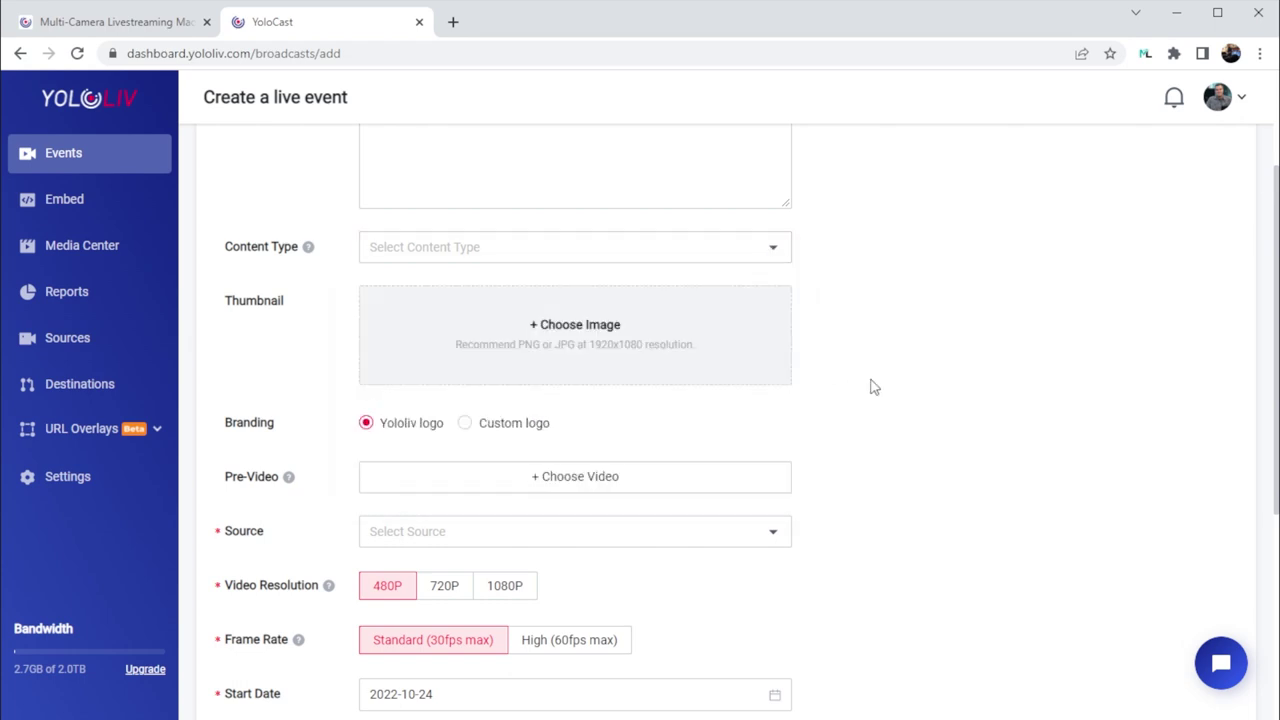
- Set StephenTeaching.jpg from the picture library as the event thumbnail
click(578, 342)
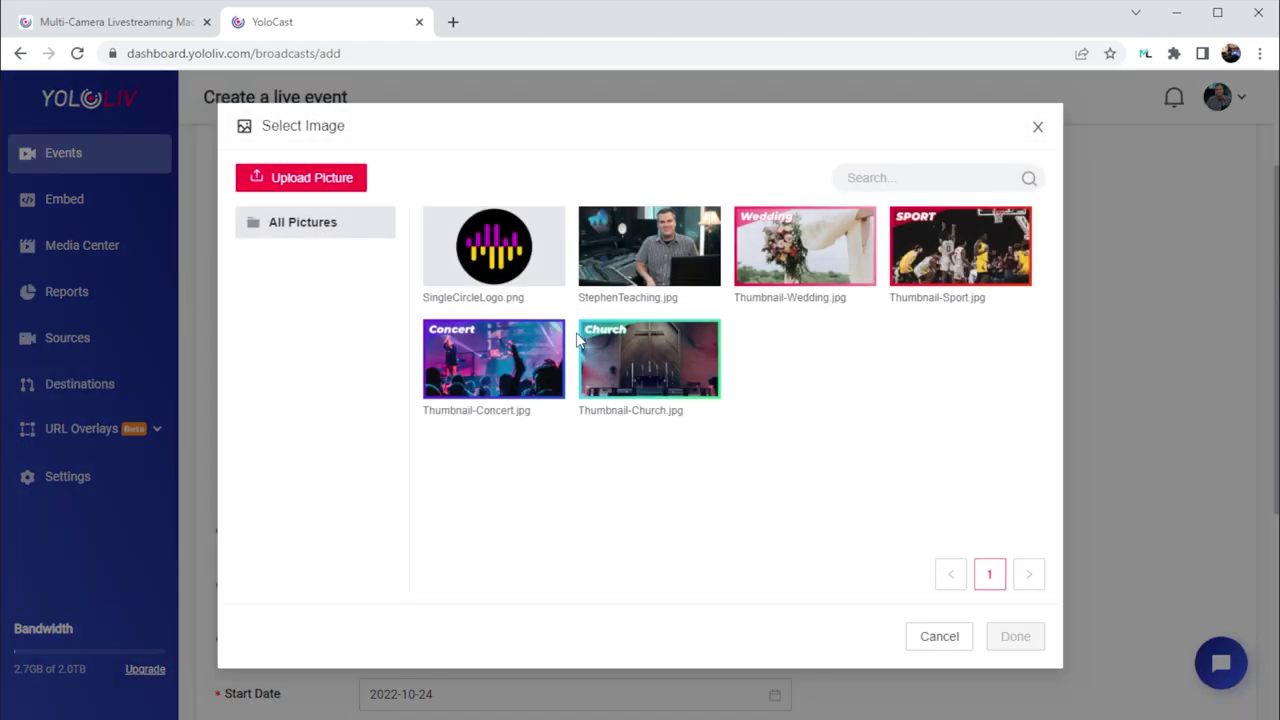
click(648, 250)
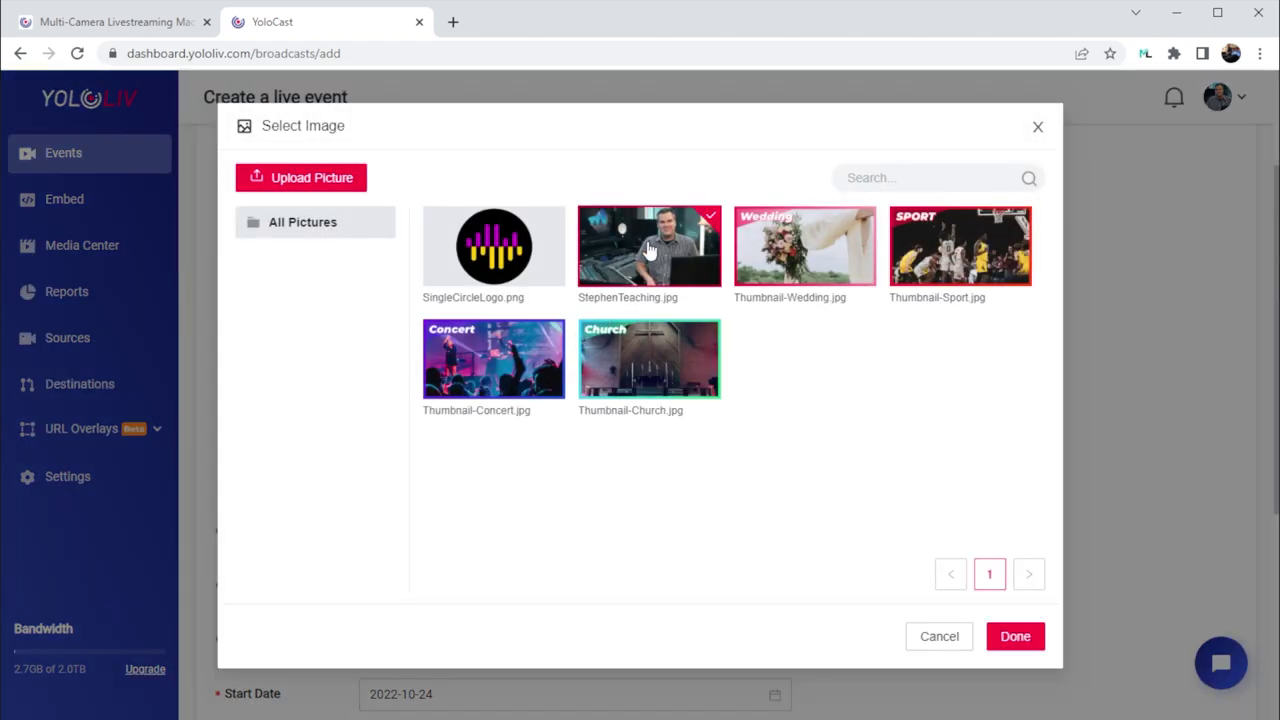
click(1012, 638)
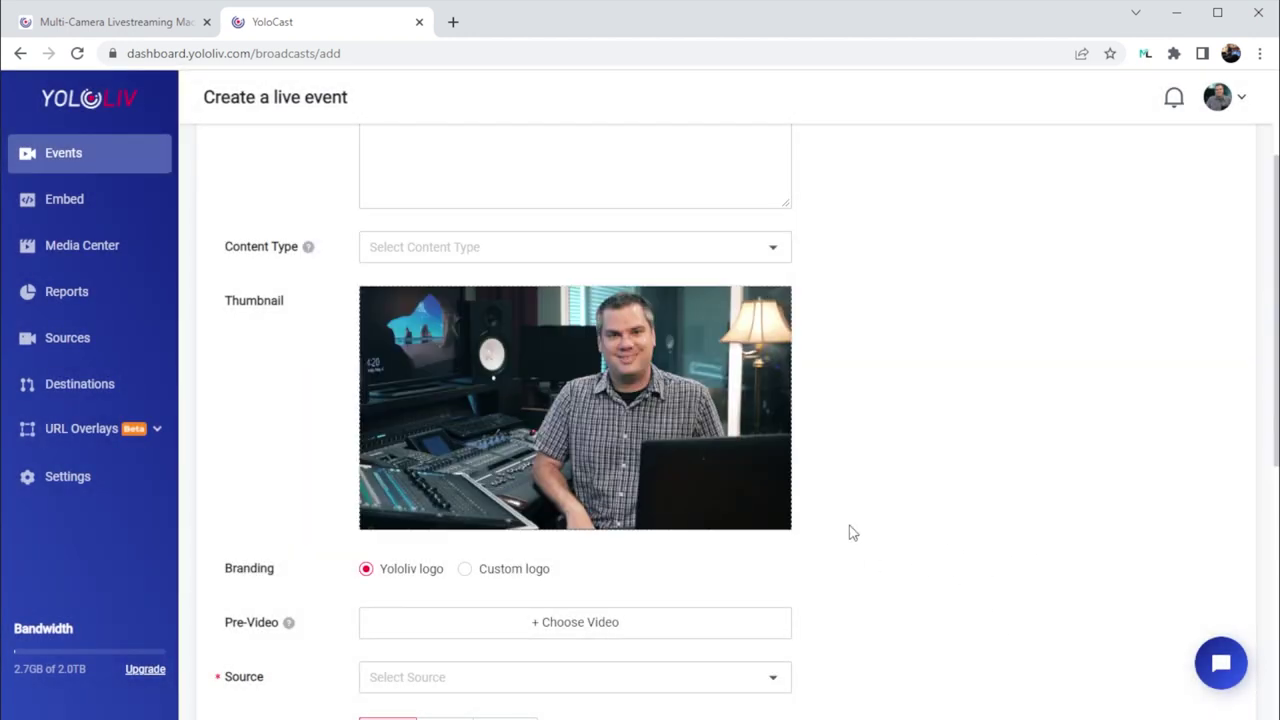
- Switch branding to Custom logo and choose SingleCircleLogo.png as the logo
scroll(852, 533, down, 2)
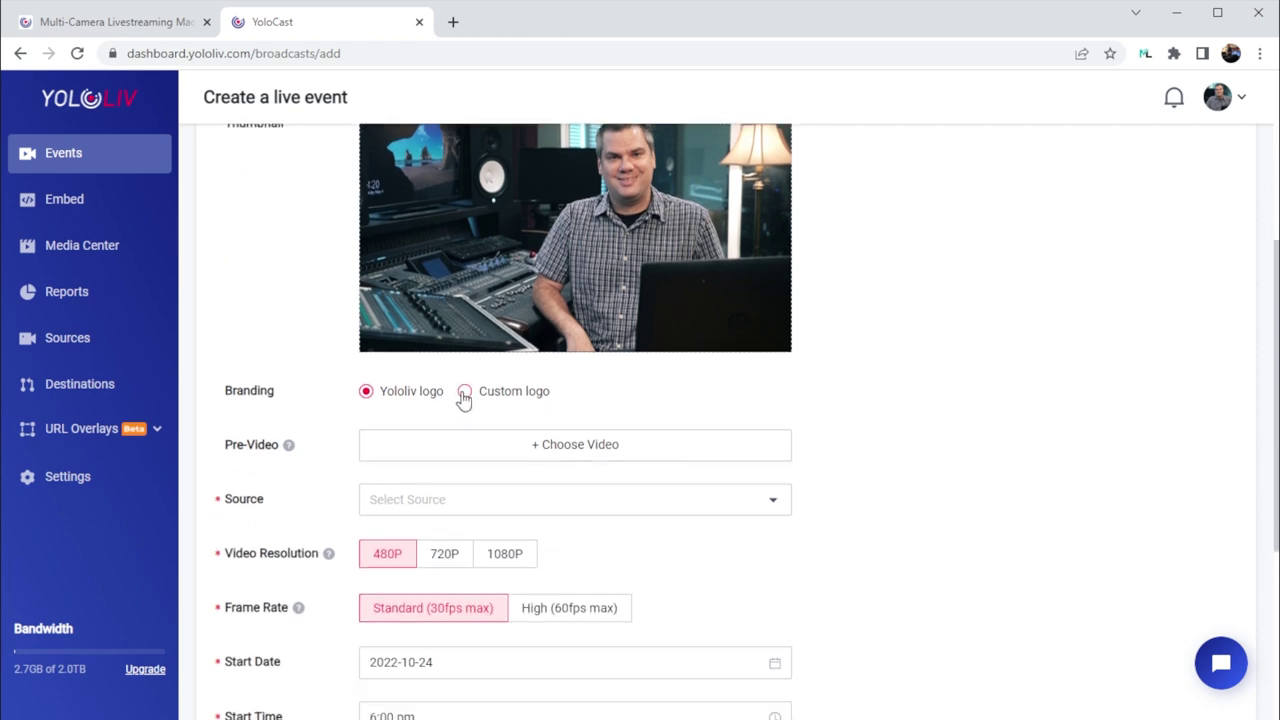
click(464, 392)
click(392, 458)
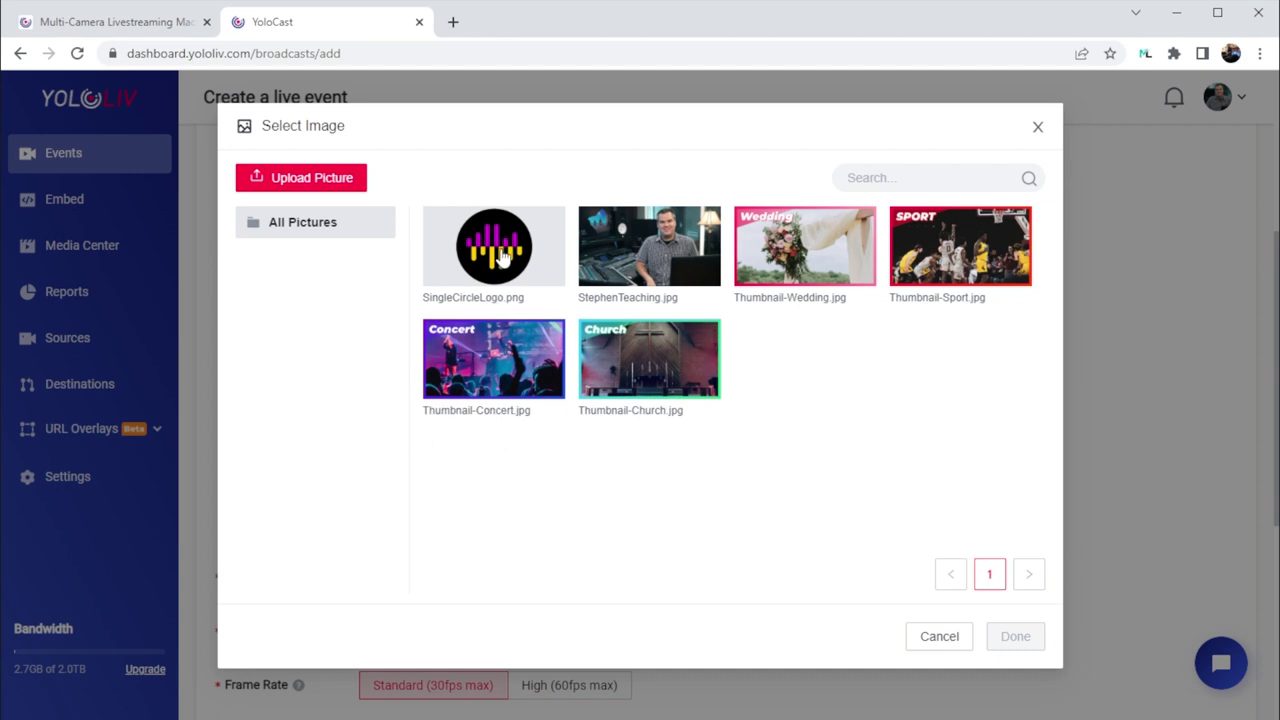
click(502, 258)
click(1014, 641)
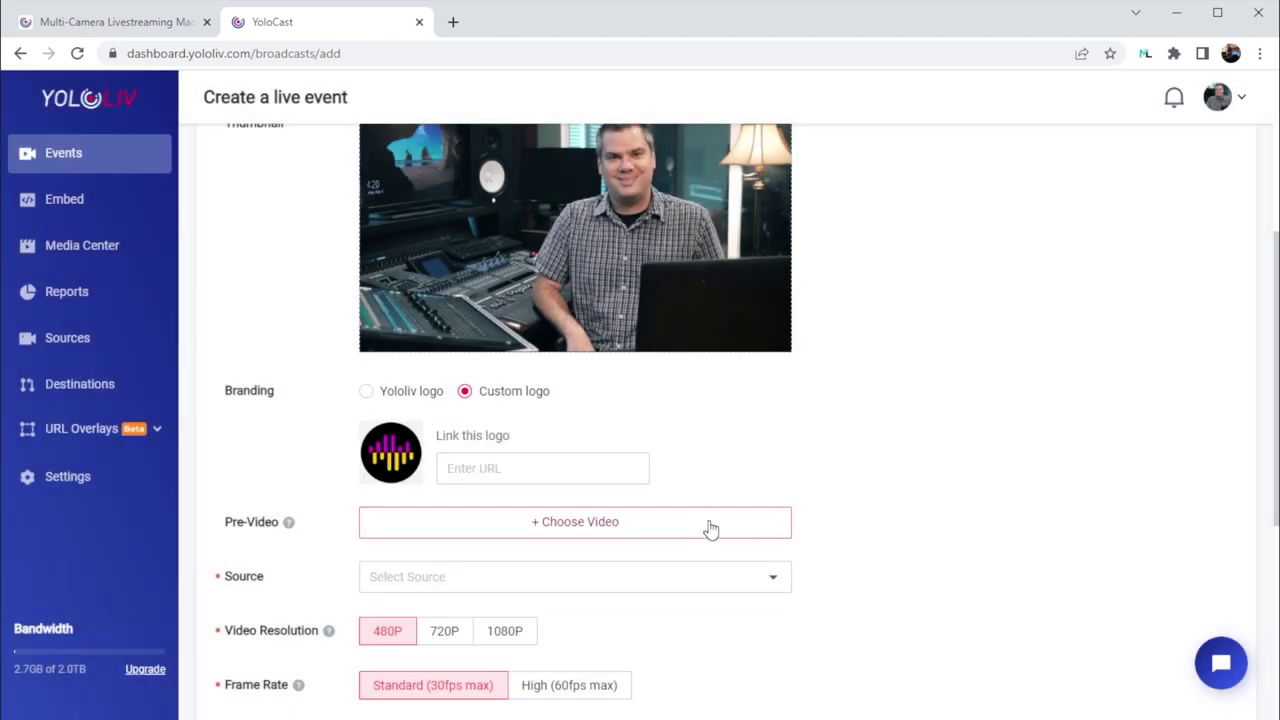
scroll(709, 525, down, 1)
- Browse the video library but leave the pre-video empty, then open the Source list
scroll(709, 521, down, 2)
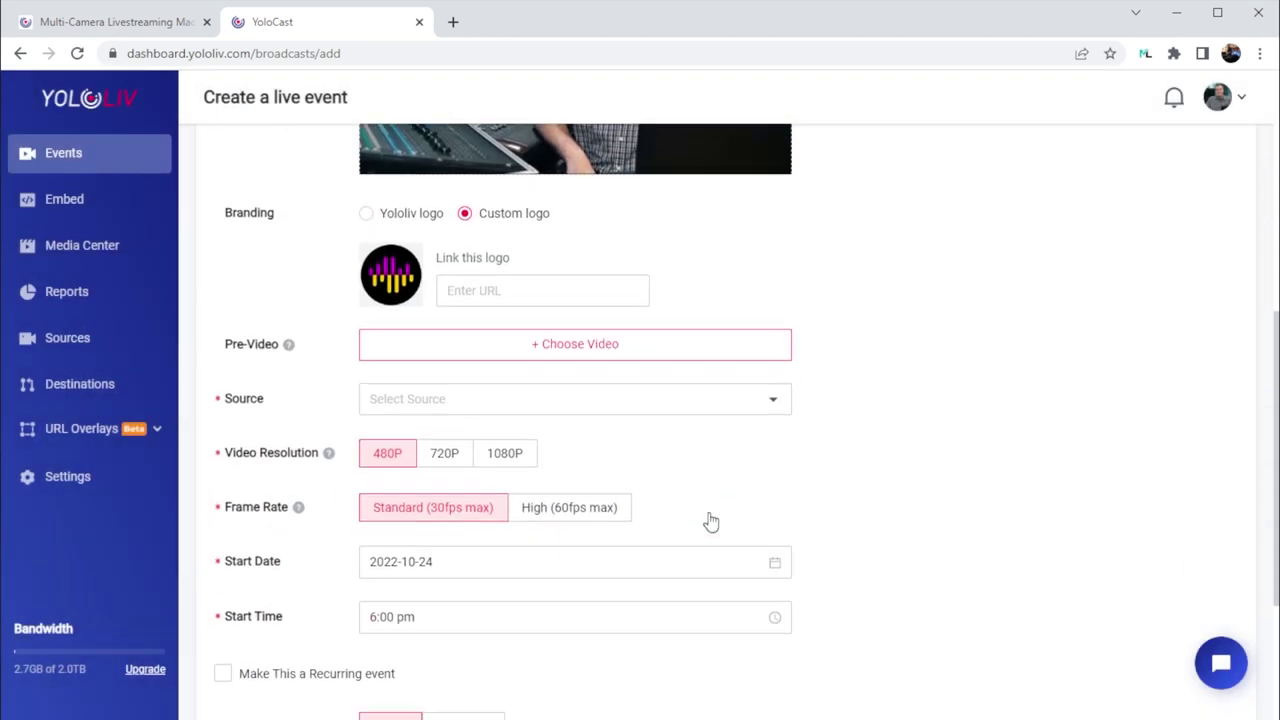
click(578, 346)
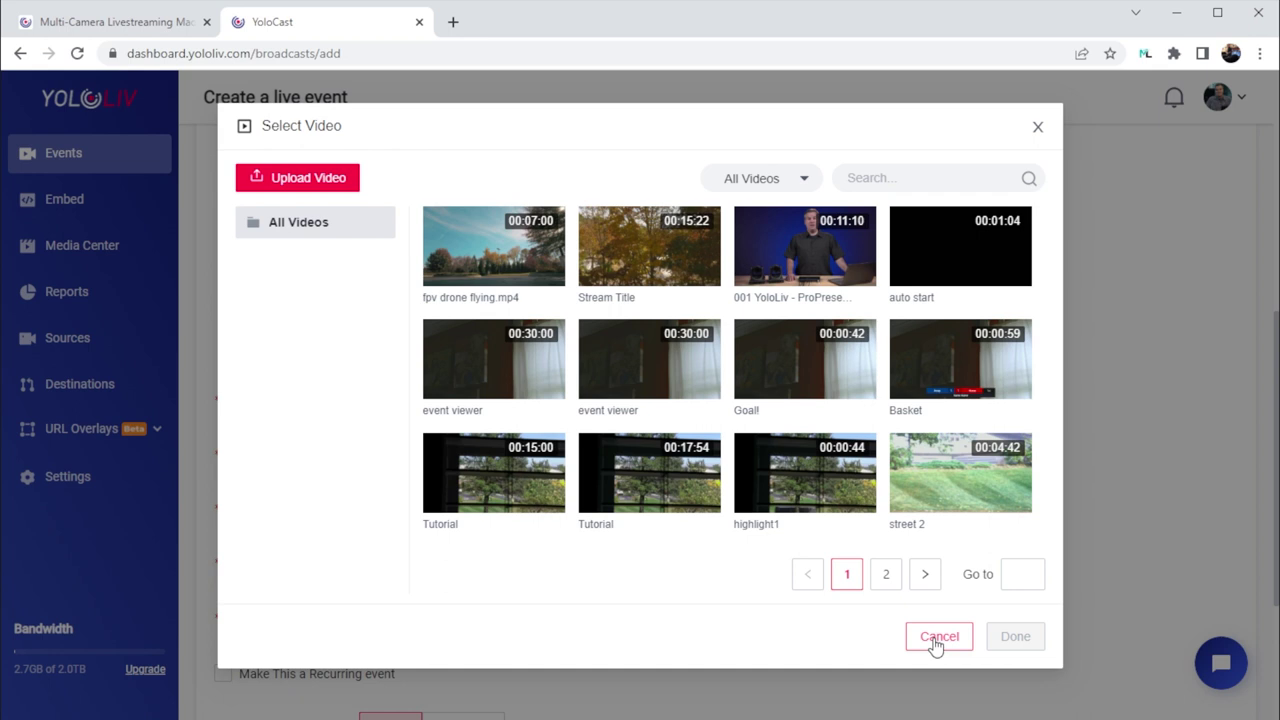
click(936, 640)
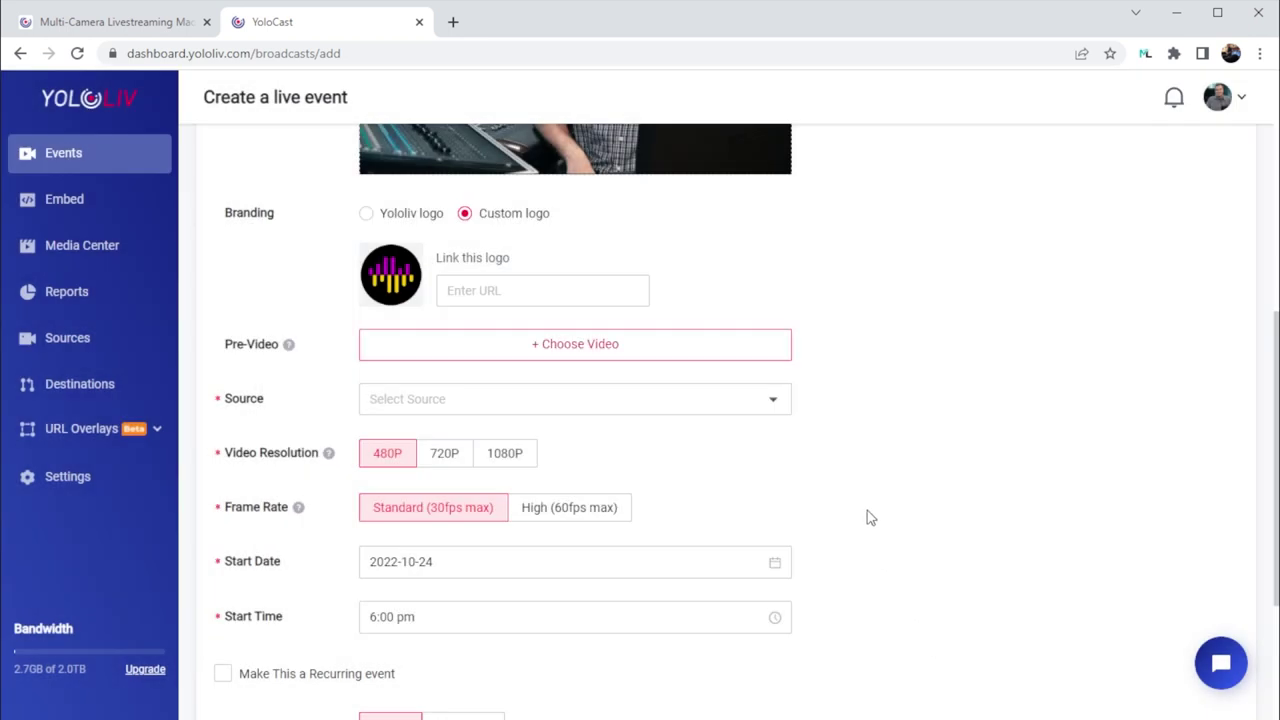
click(770, 410)
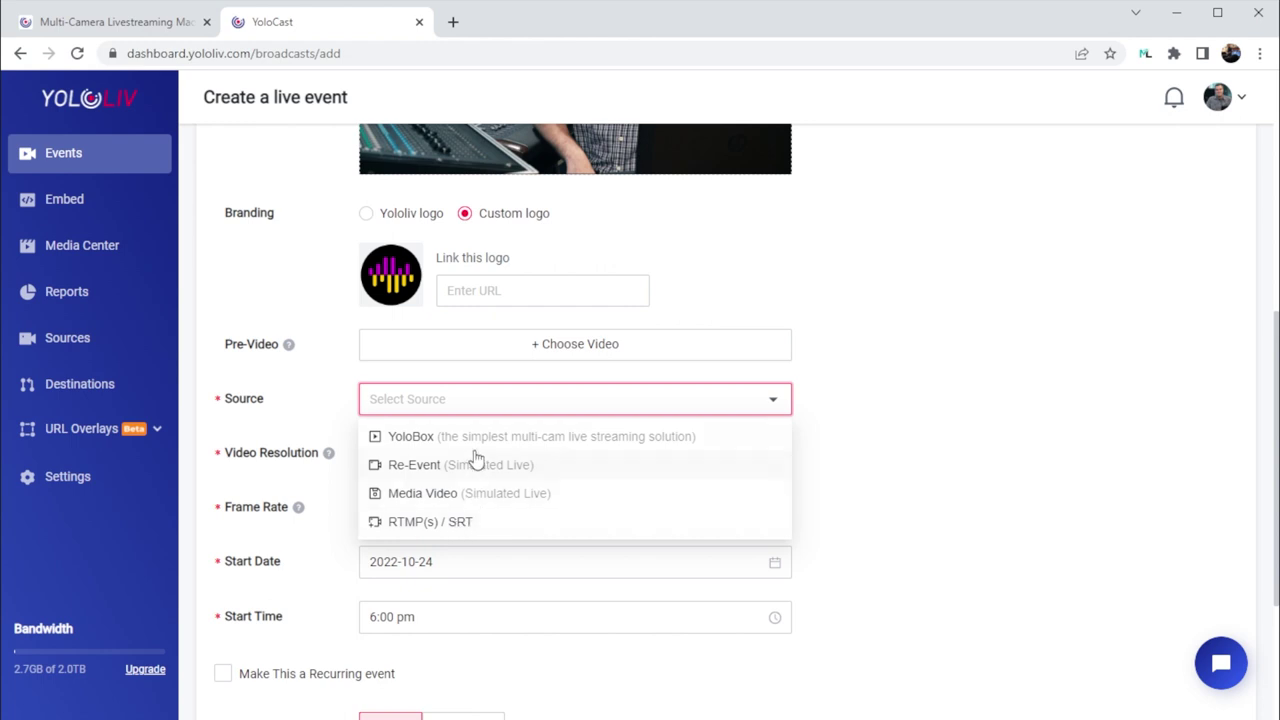
- Choose YoloBox as the event source and 1080P as the video resolution
click(432, 444)
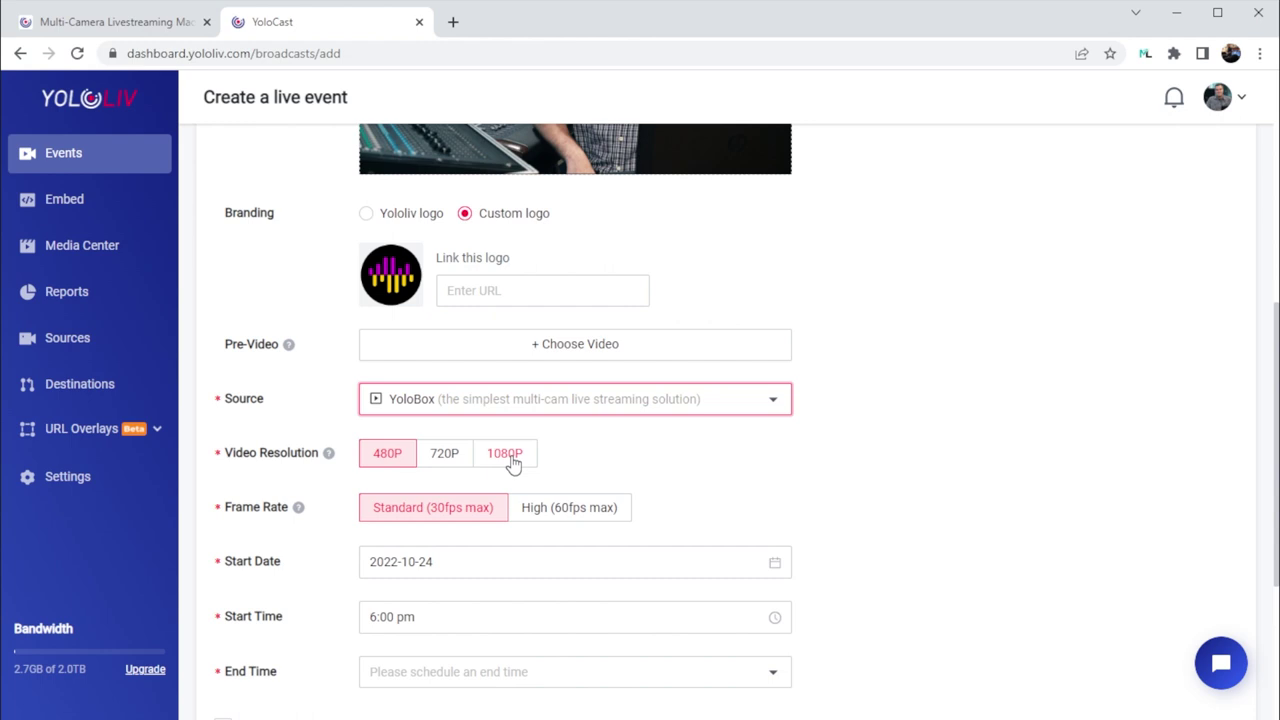
click(512, 462)
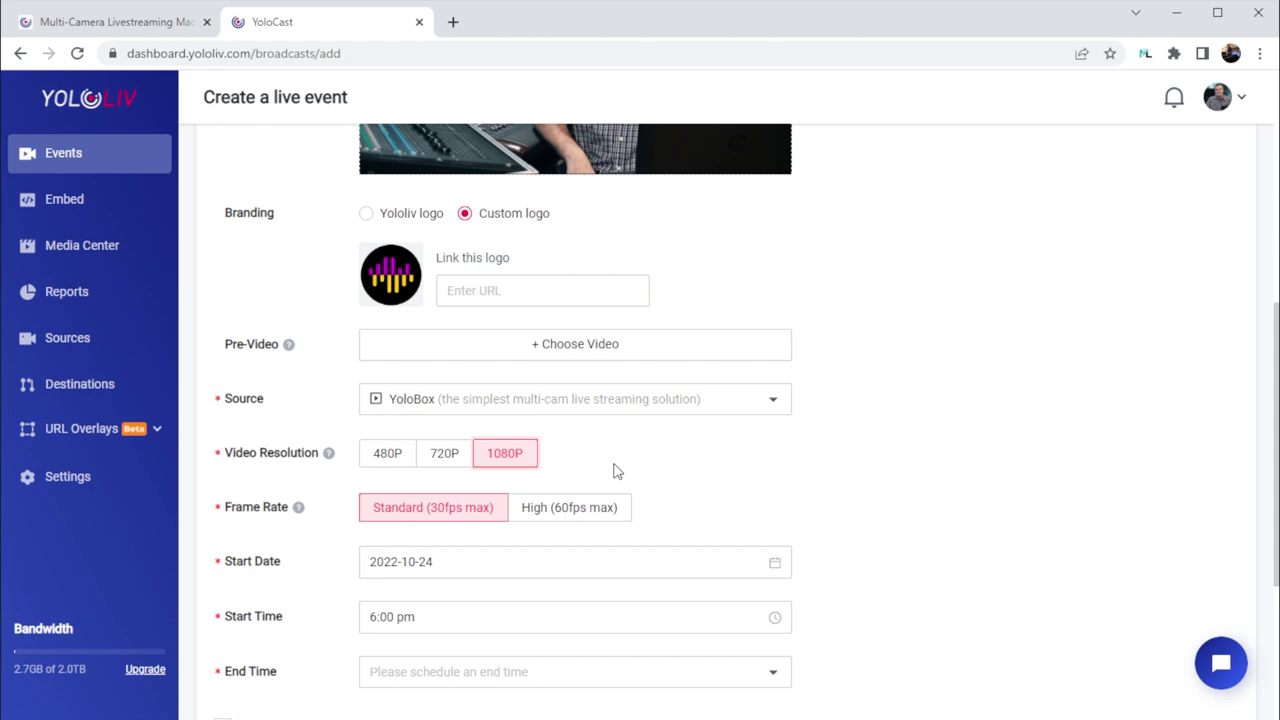
scroll(616, 470, down, 2)
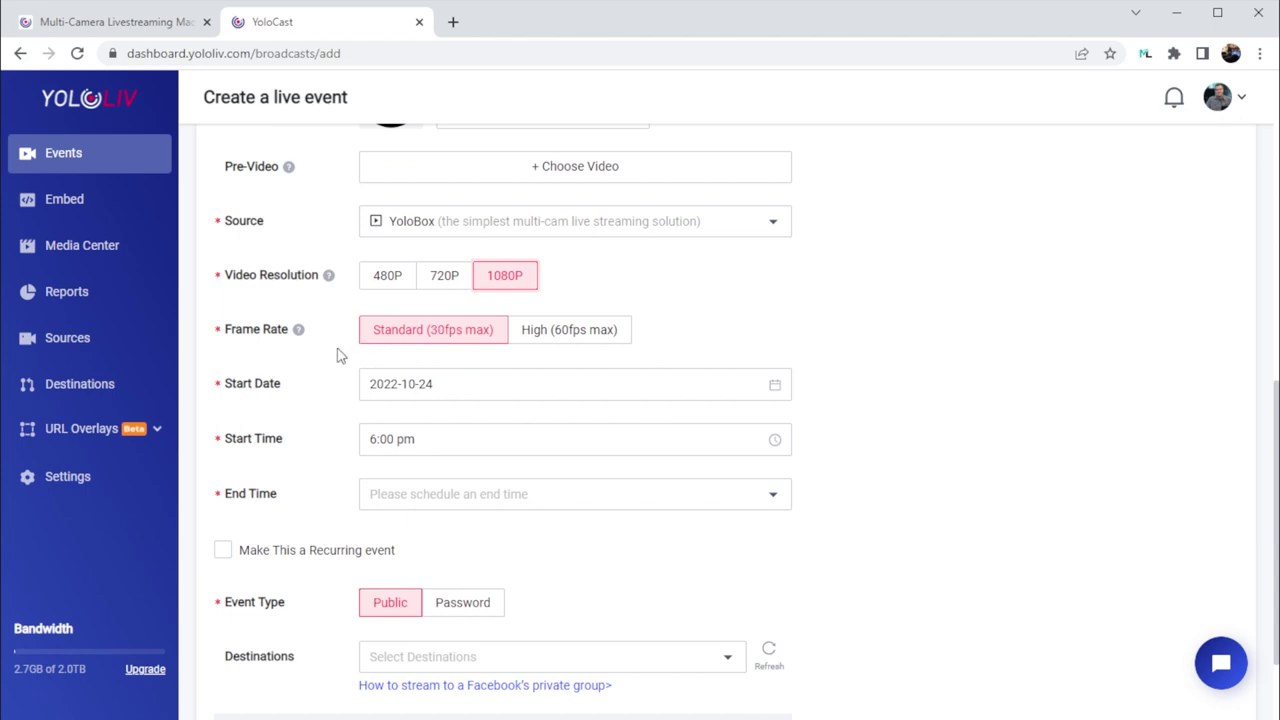
click(610, 384)
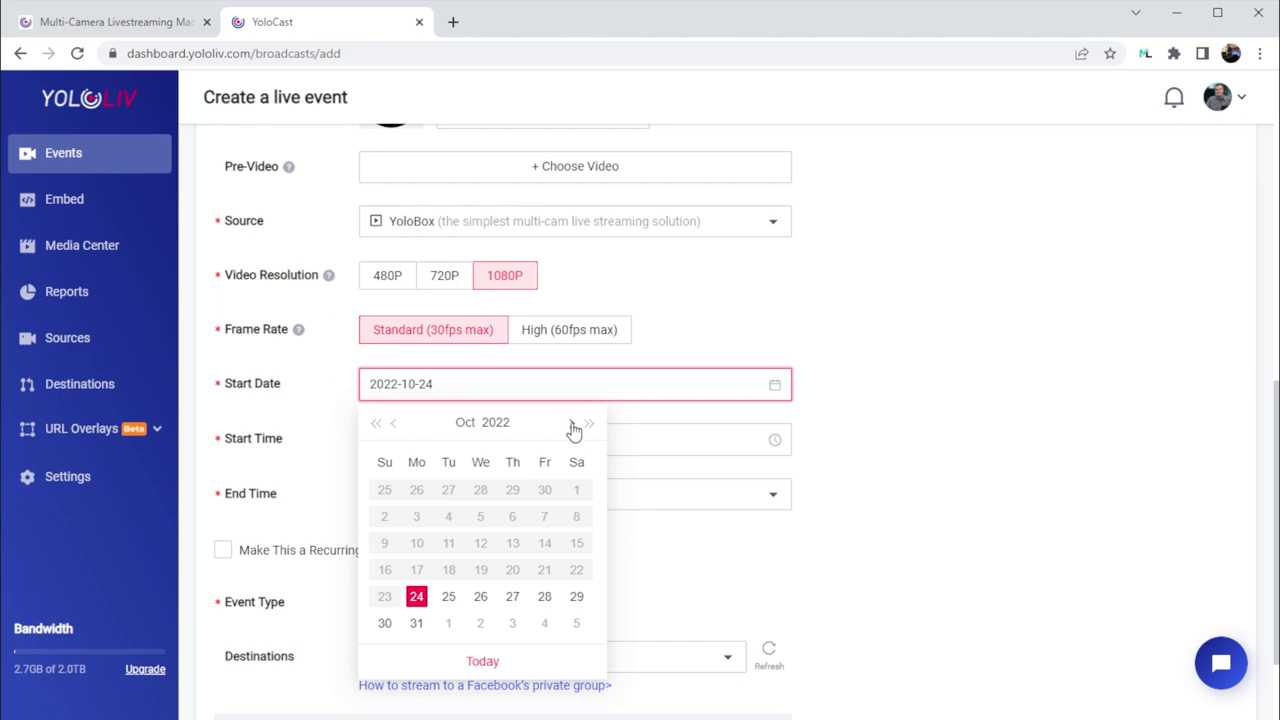
- Keep the 2022-10-24 6:00 pm start and set the end time to 6:30 pm (0.5 hours)
click(320, 391)
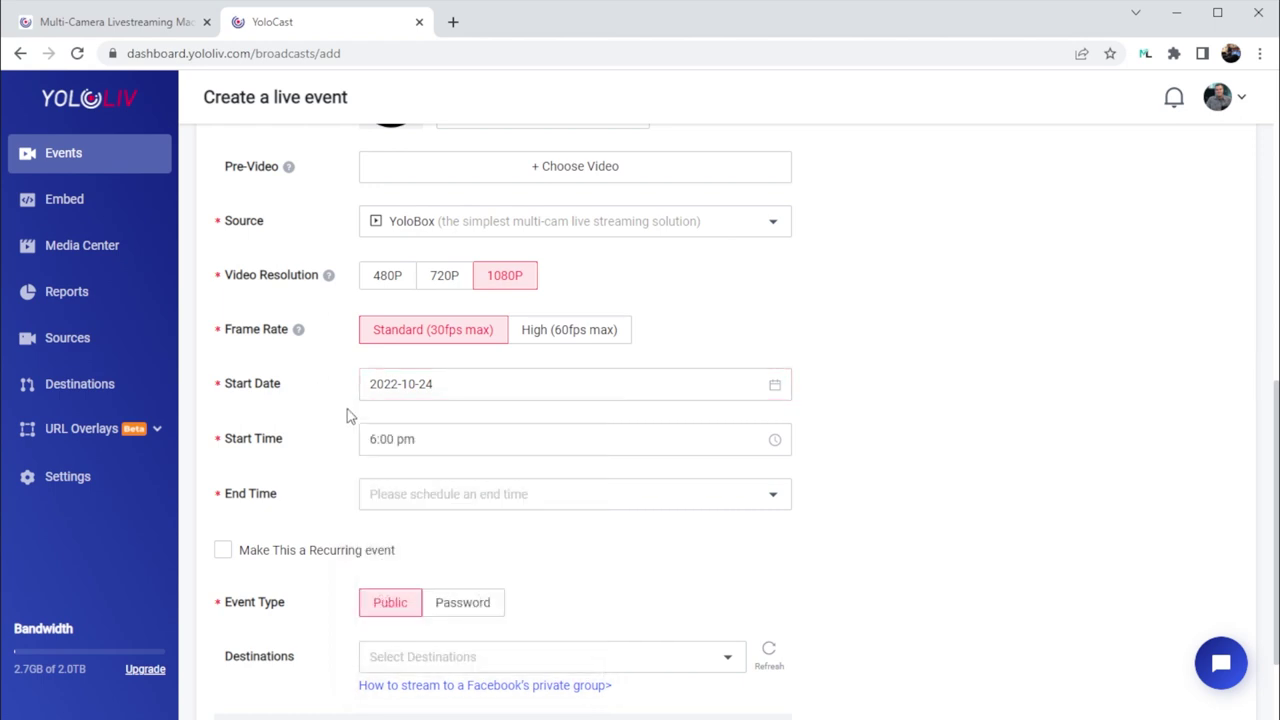
click(445, 438)
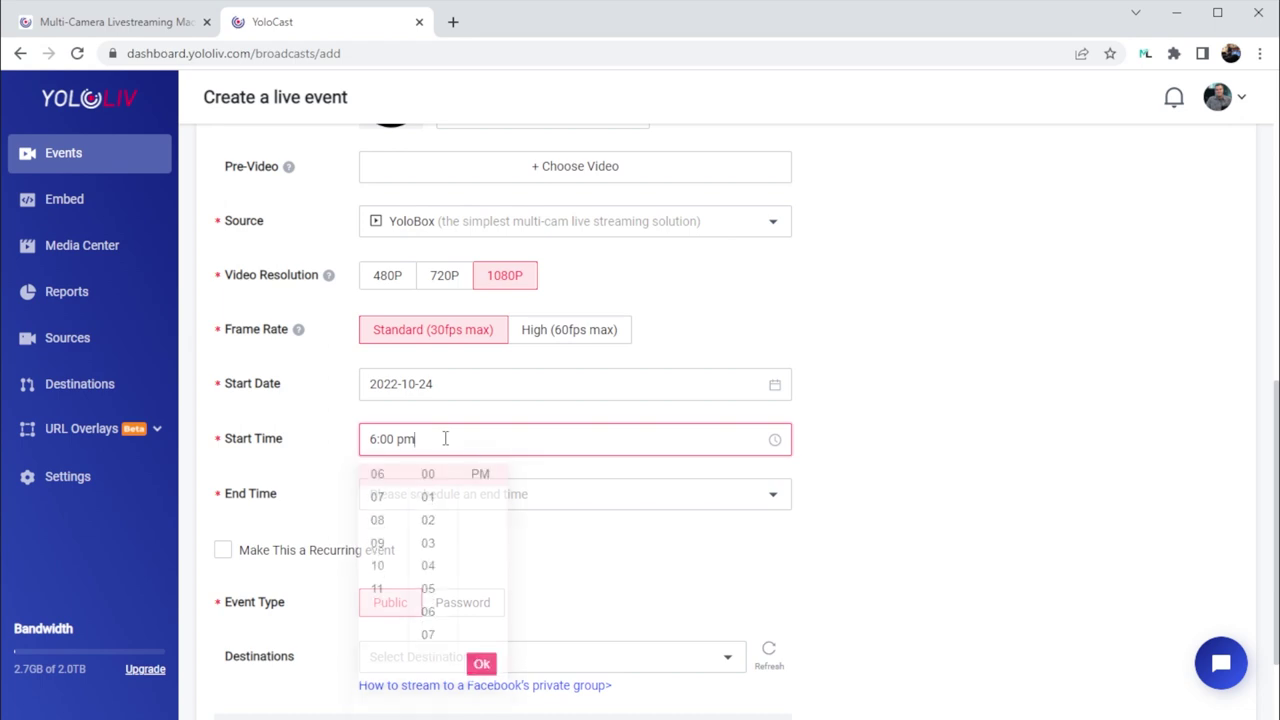
click(335, 444)
click(420, 494)
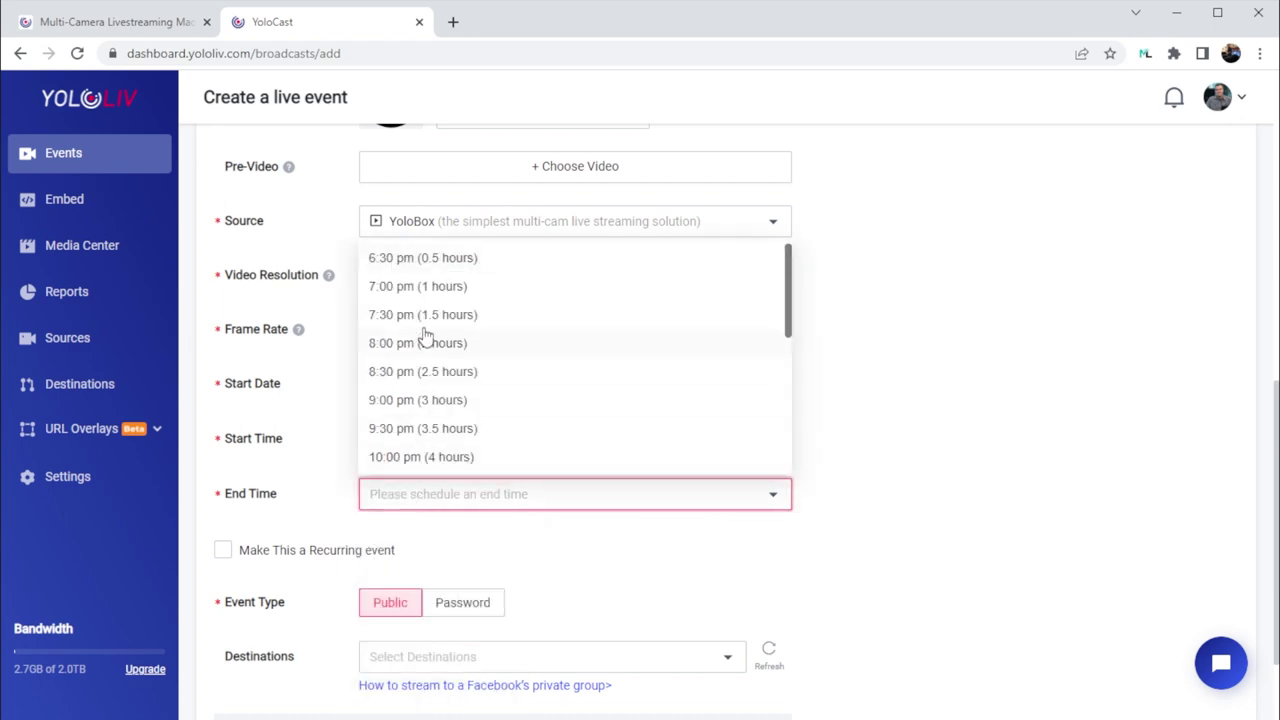
click(422, 262)
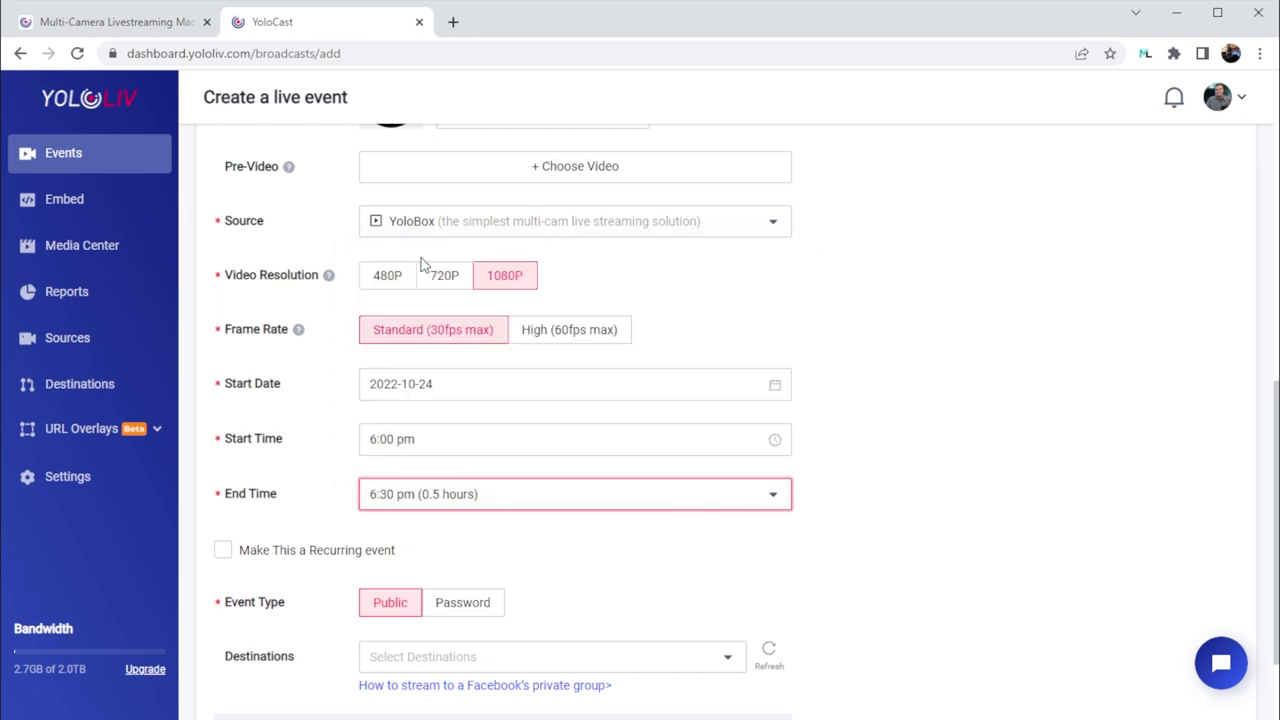
click(330, 455)
scroll(337, 506, down, 1)
scroll(337, 506, down, 1)
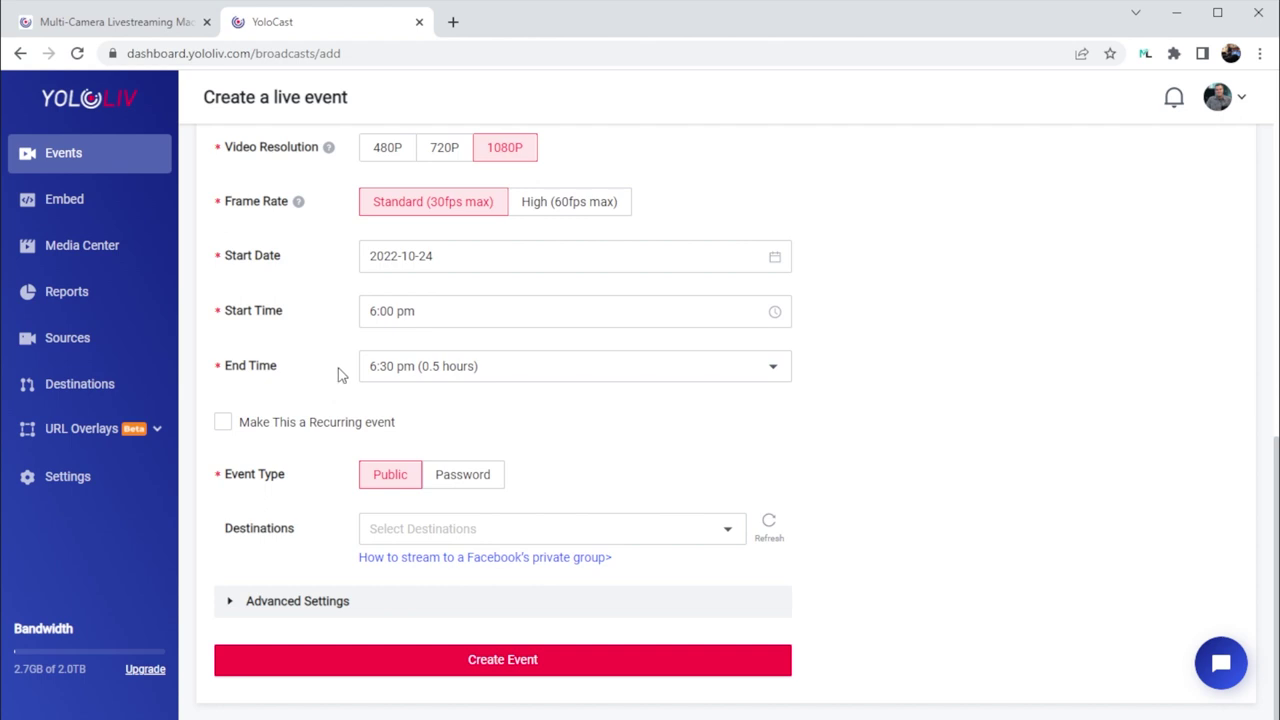
- Make the event recurring and adjust repeat days, adding Sunday and removing Monday through Friday
click(223, 423)
scroll(212, 440, down, 1)
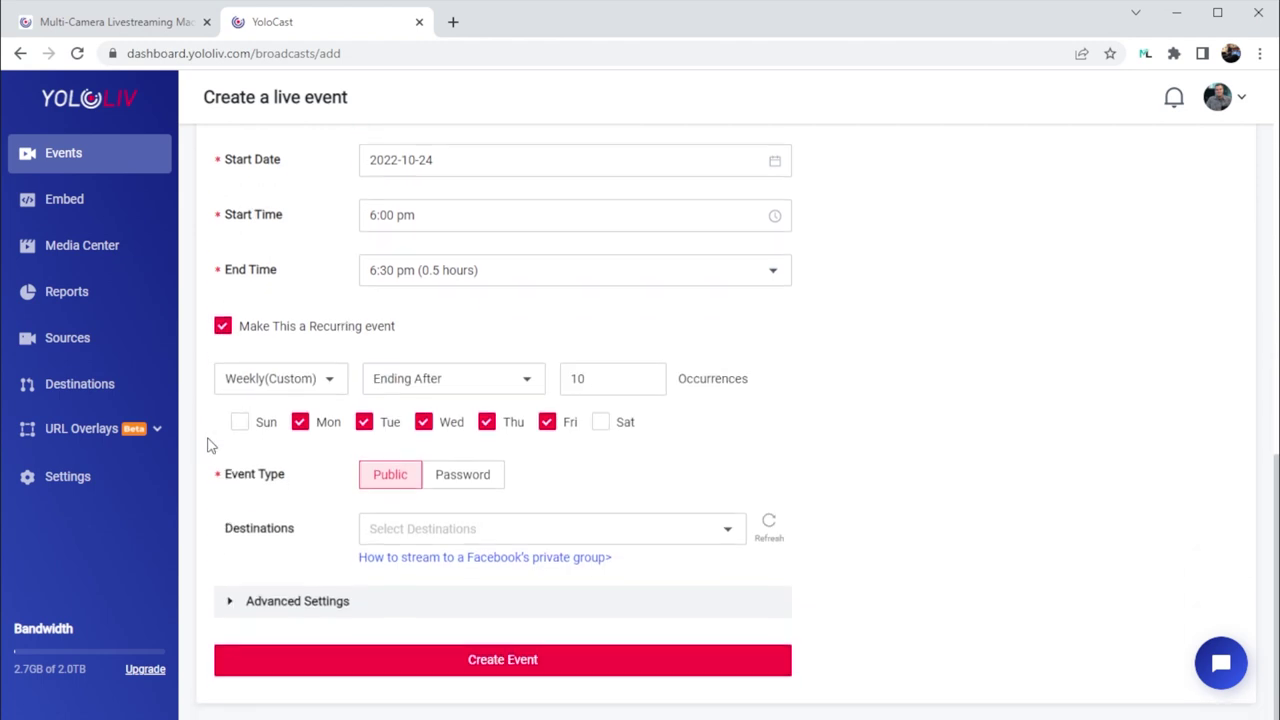
click(240, 428)
click(300, 425)
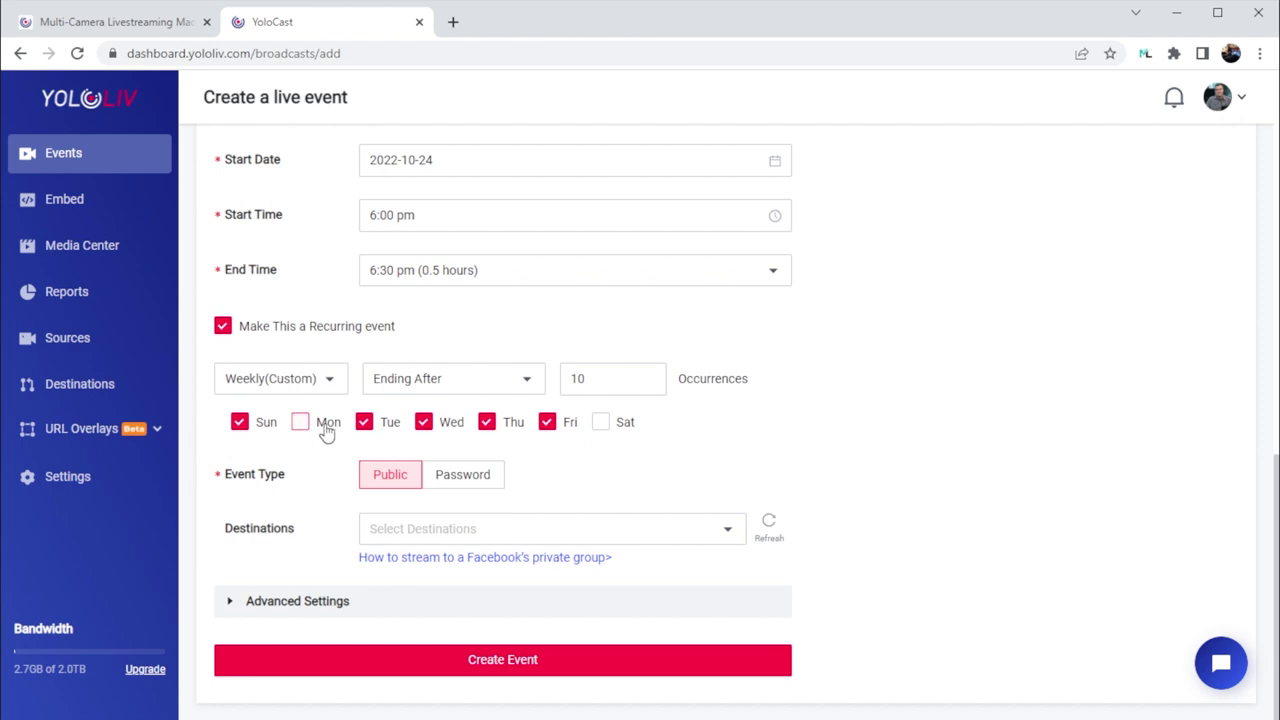
click(365, 427)
click(422, 425)
click(486, 425)
click(547, 425)
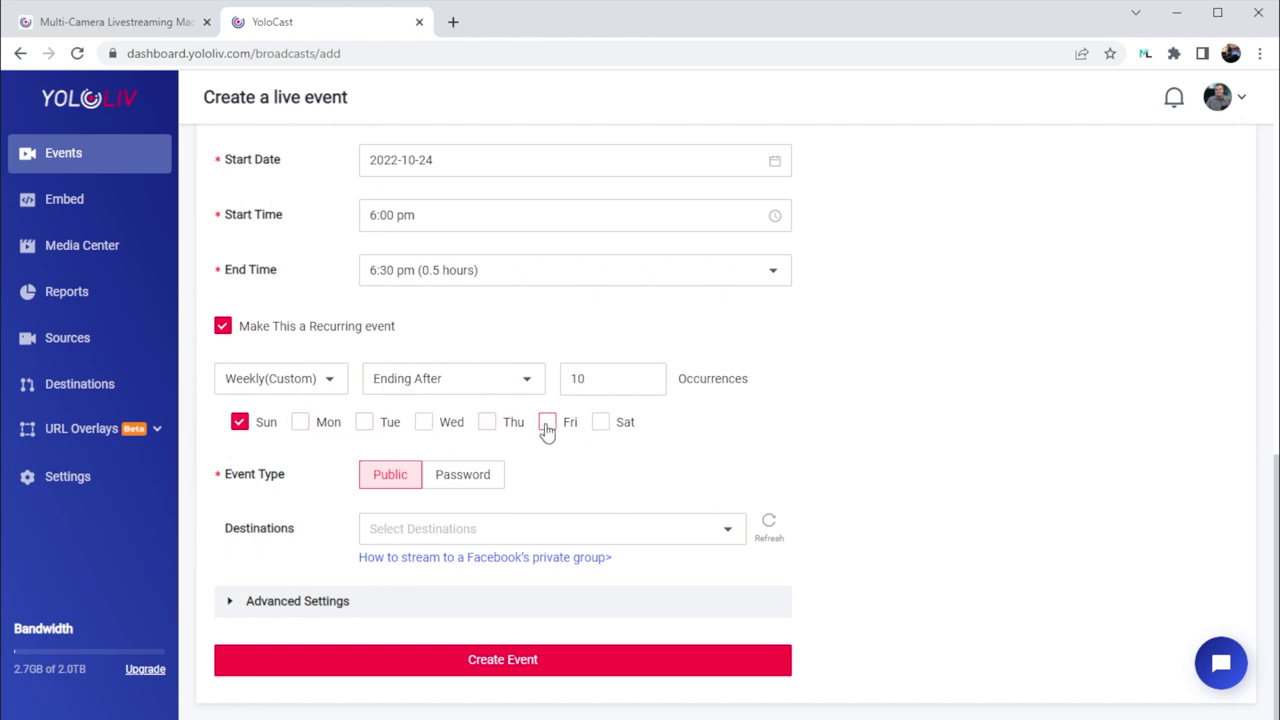
click(364, 423)
click(364, 424)
- Keep the recurrence ending after a number of occurrences, then untick recurring for a one-off event
click(525, 388)
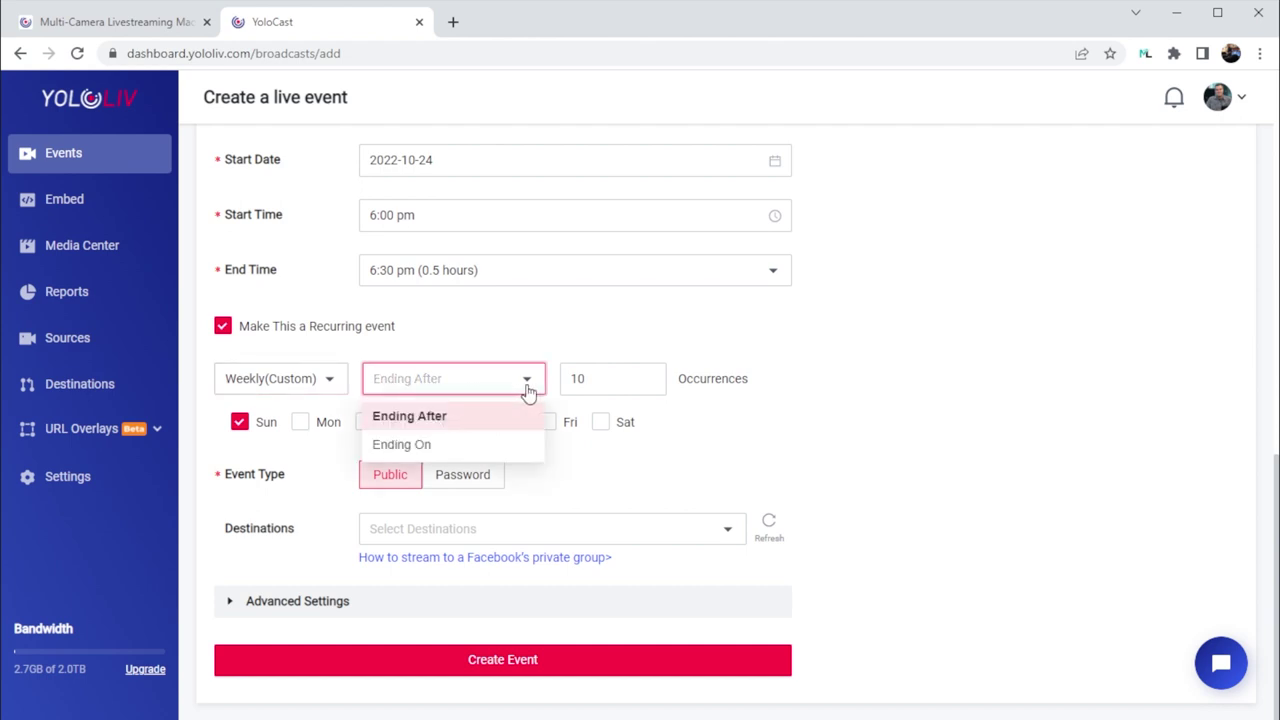
click(527, 389)
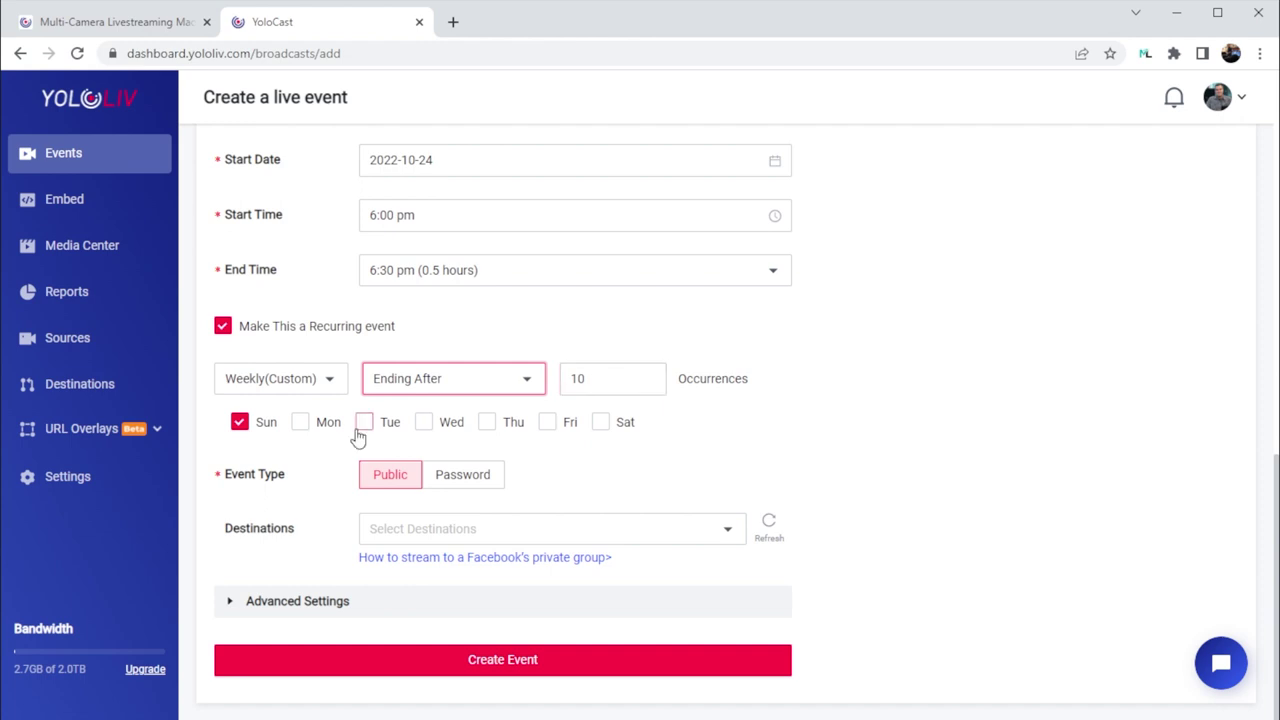
click(223, 328)
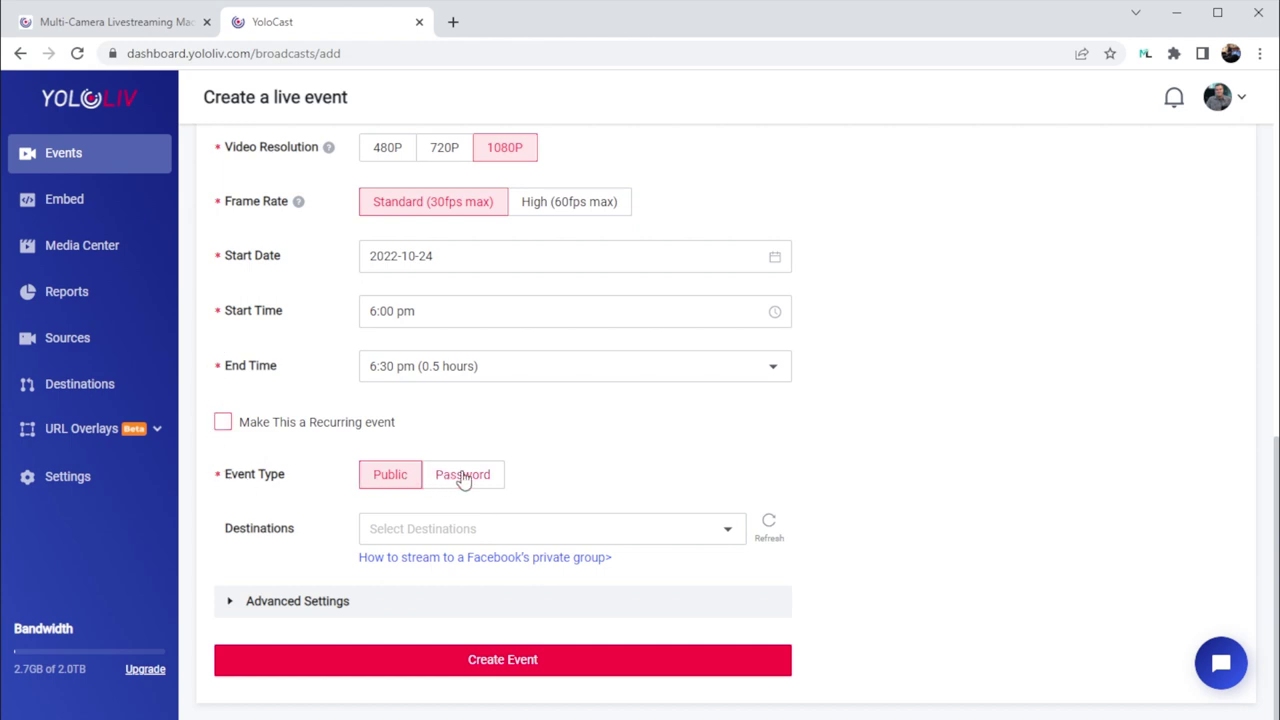
- Try Password protection, then set the event type back to Public and open Destinations
click(463, 476)
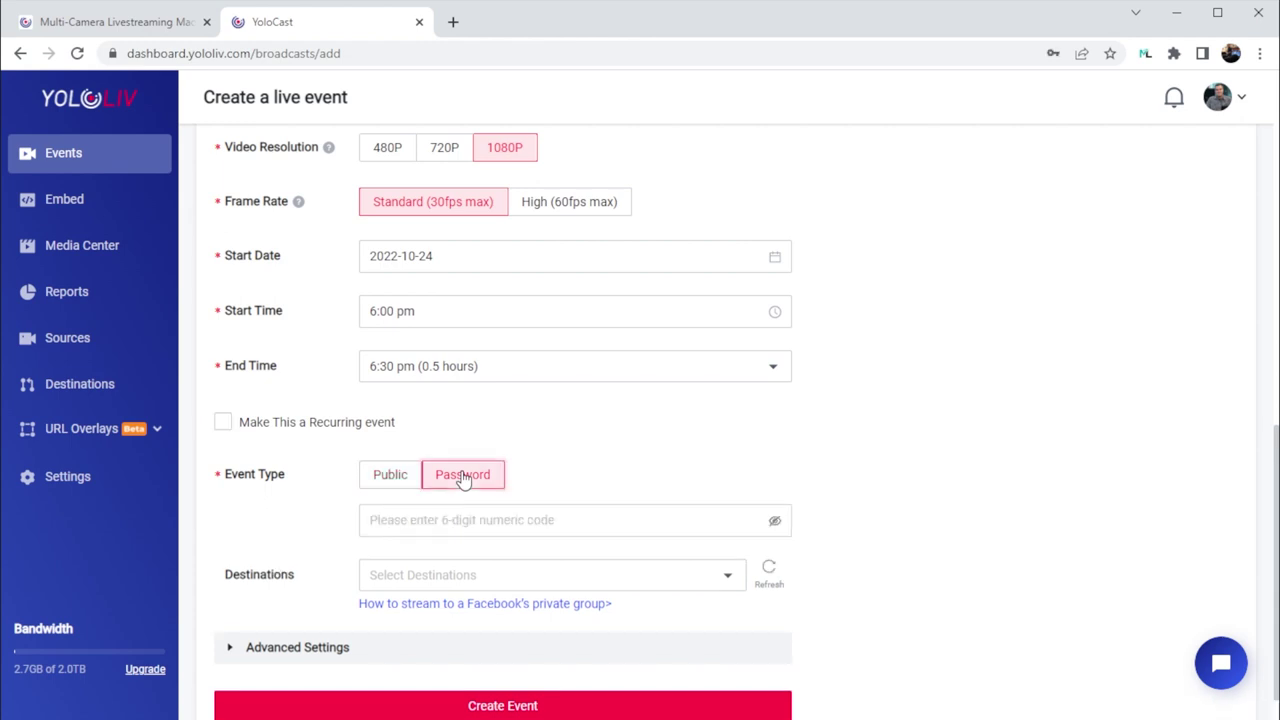
click(323, 526)
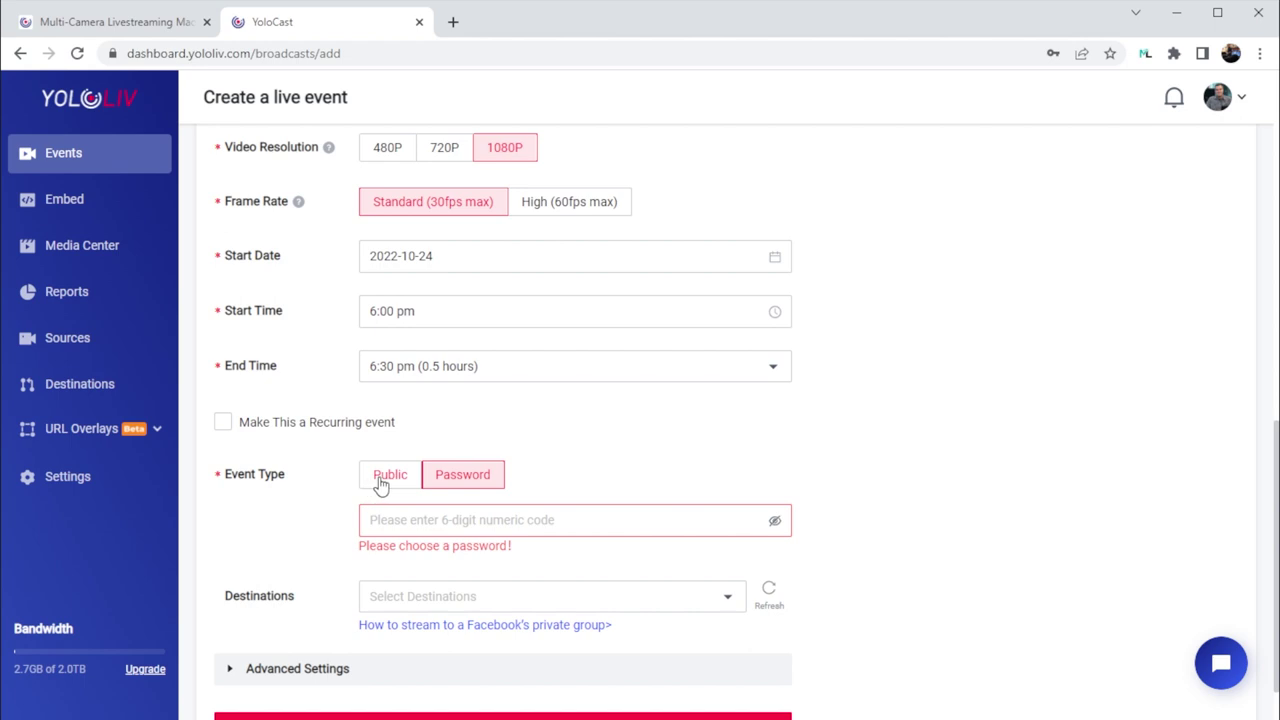
click(381, 484)
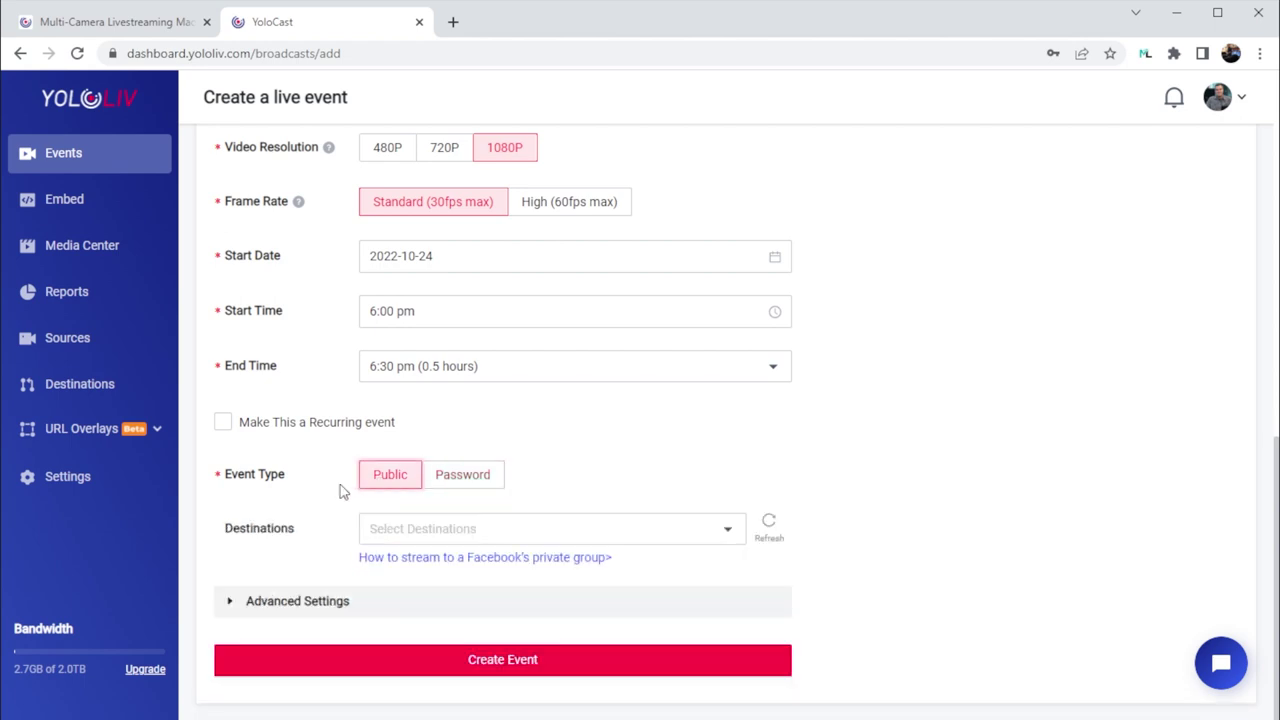
click(485, 541)
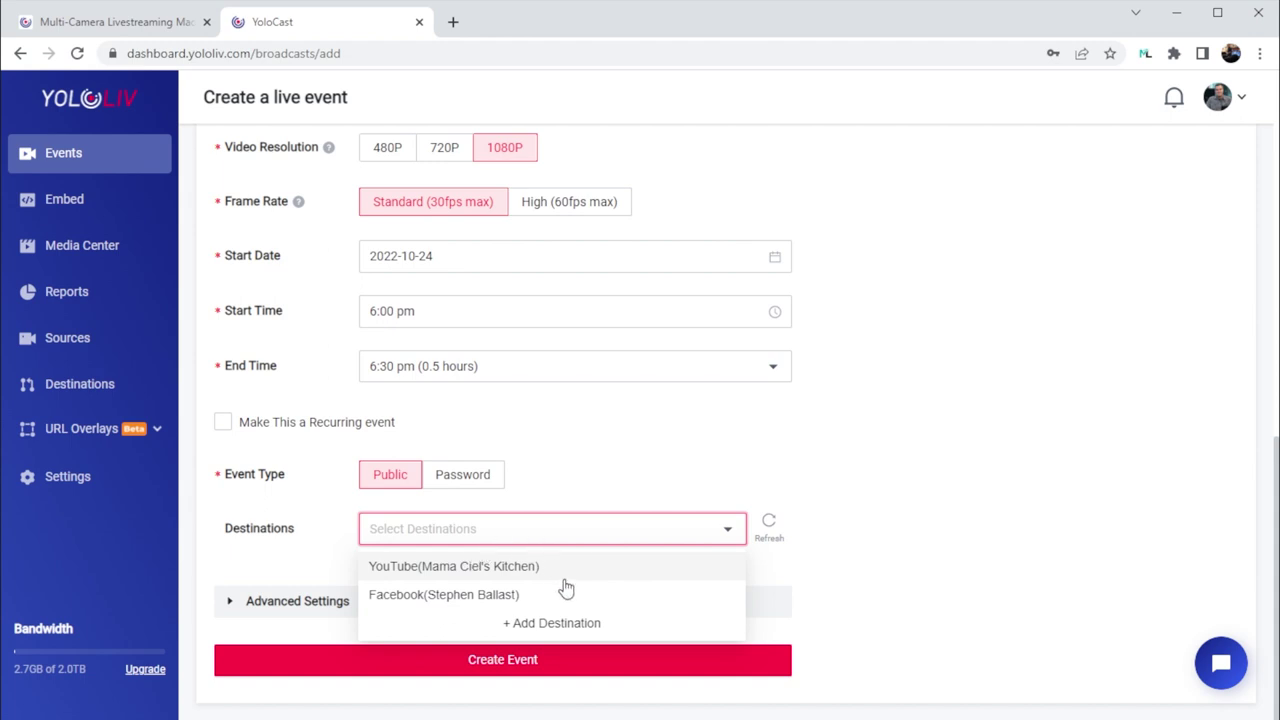
- Add the YouTube channel as a destination with Public privacy
click(445, 567)
scroll(463, 573, down, 2)
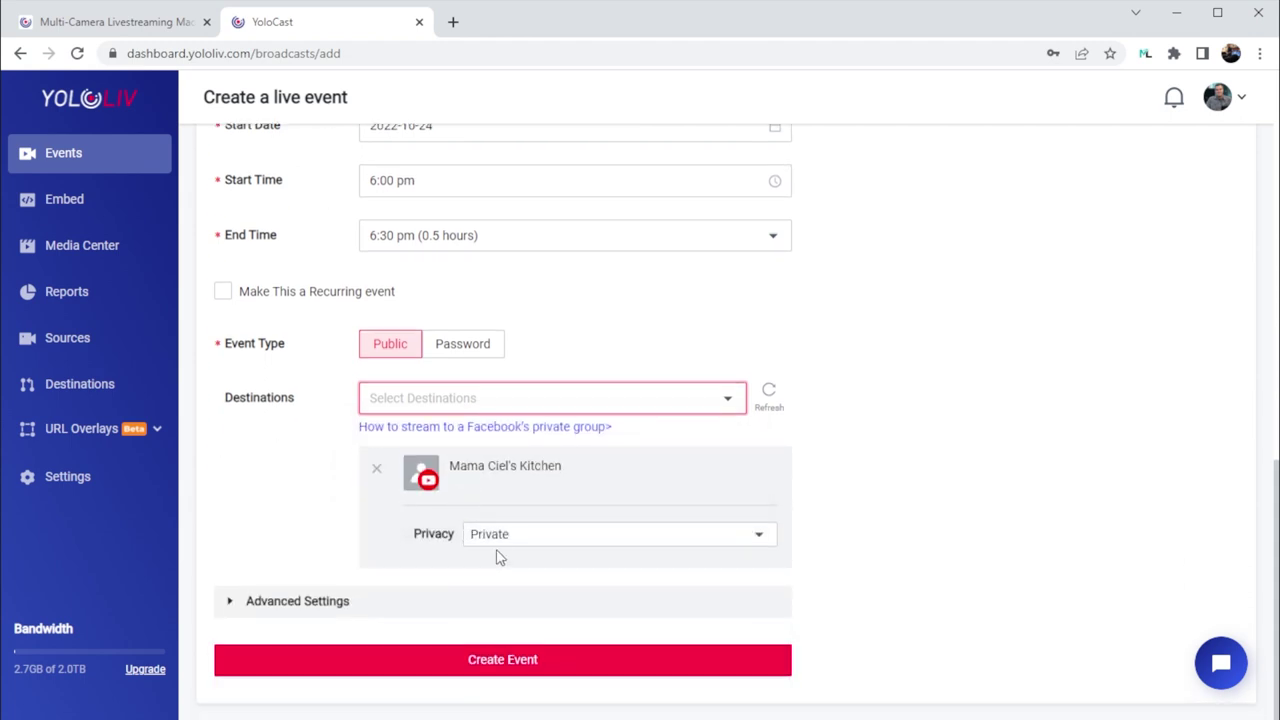
click(507, 544)
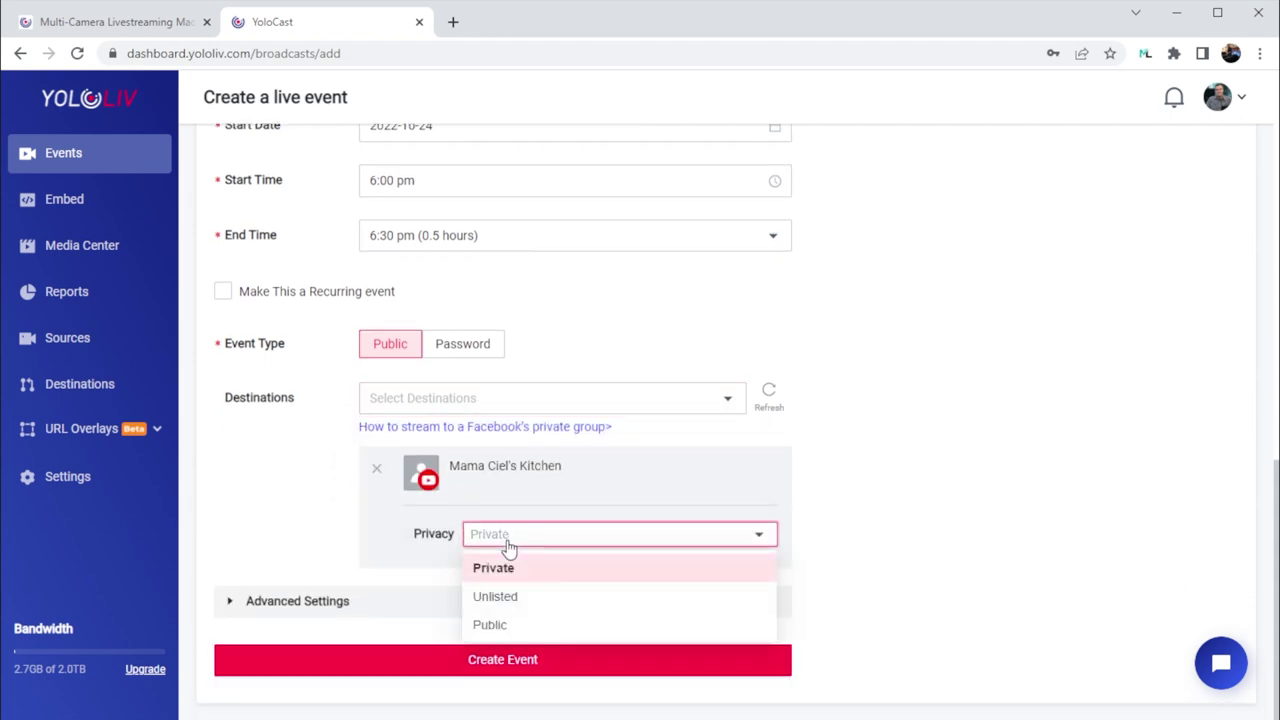
click(503, 622)
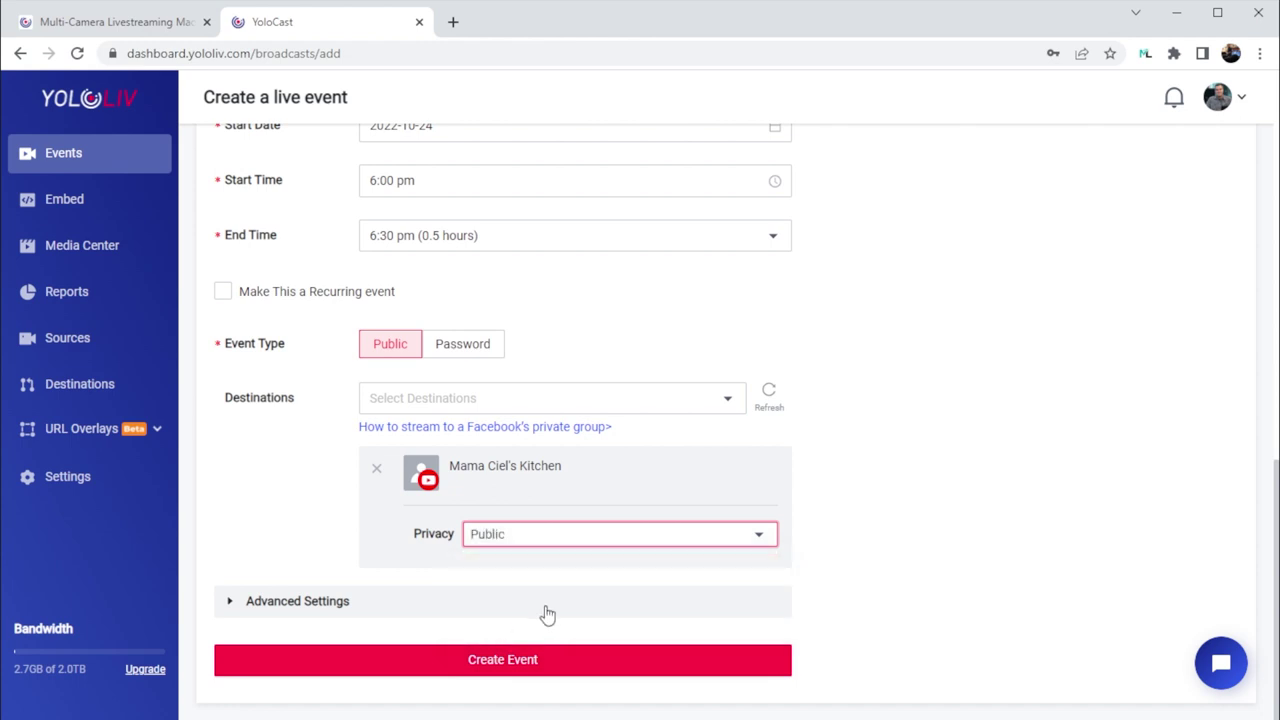
- Add the Facebook account as a second streaming destination
click(531, 404)
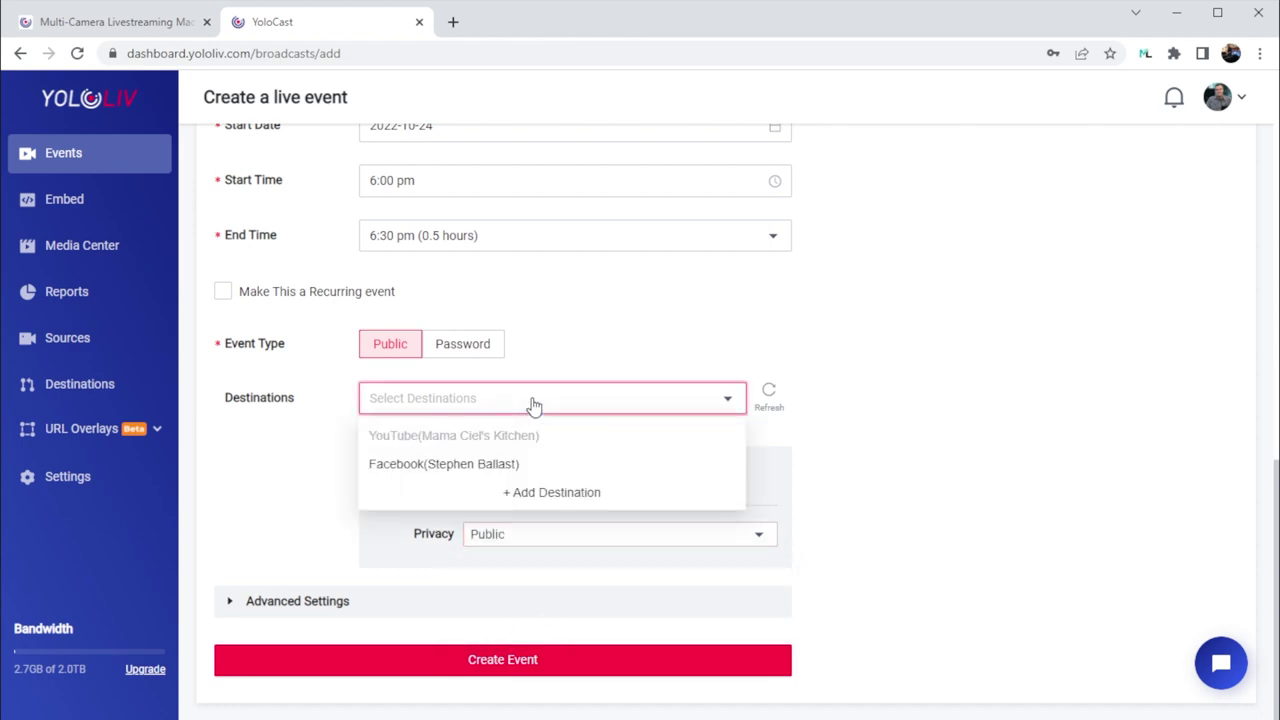
click(458, 466)
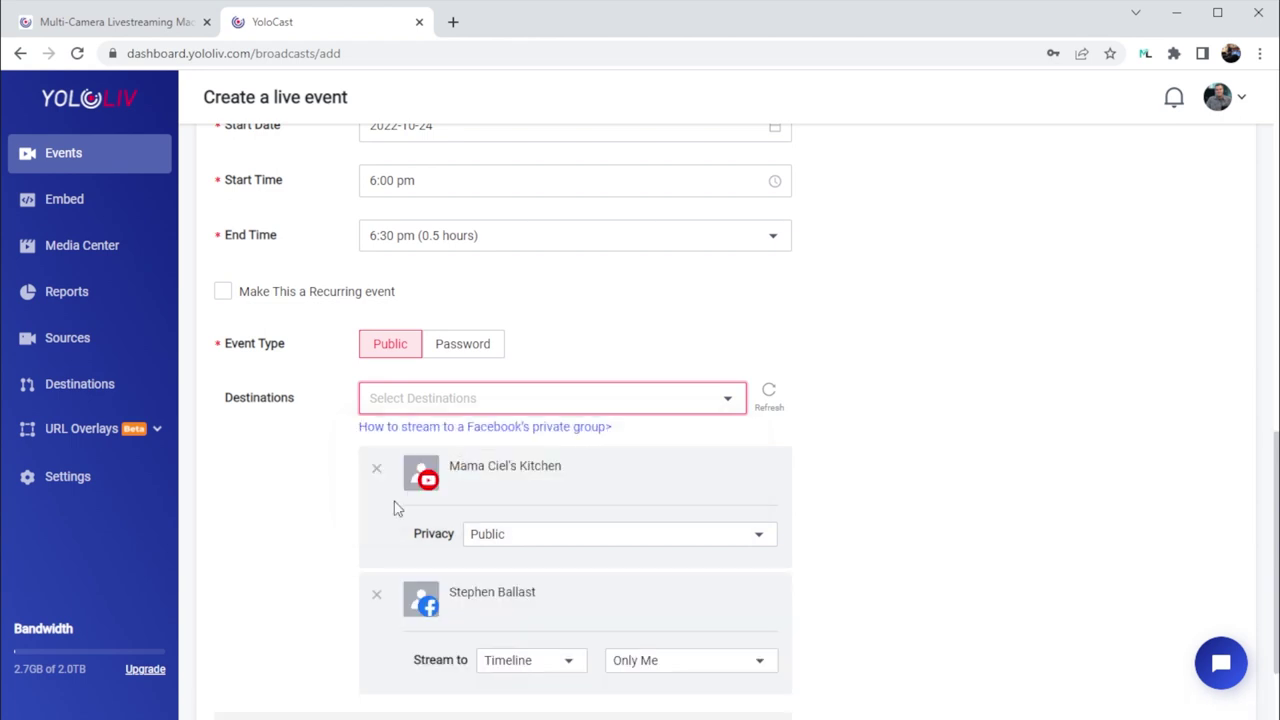
scroll(348, 544, down, 2)
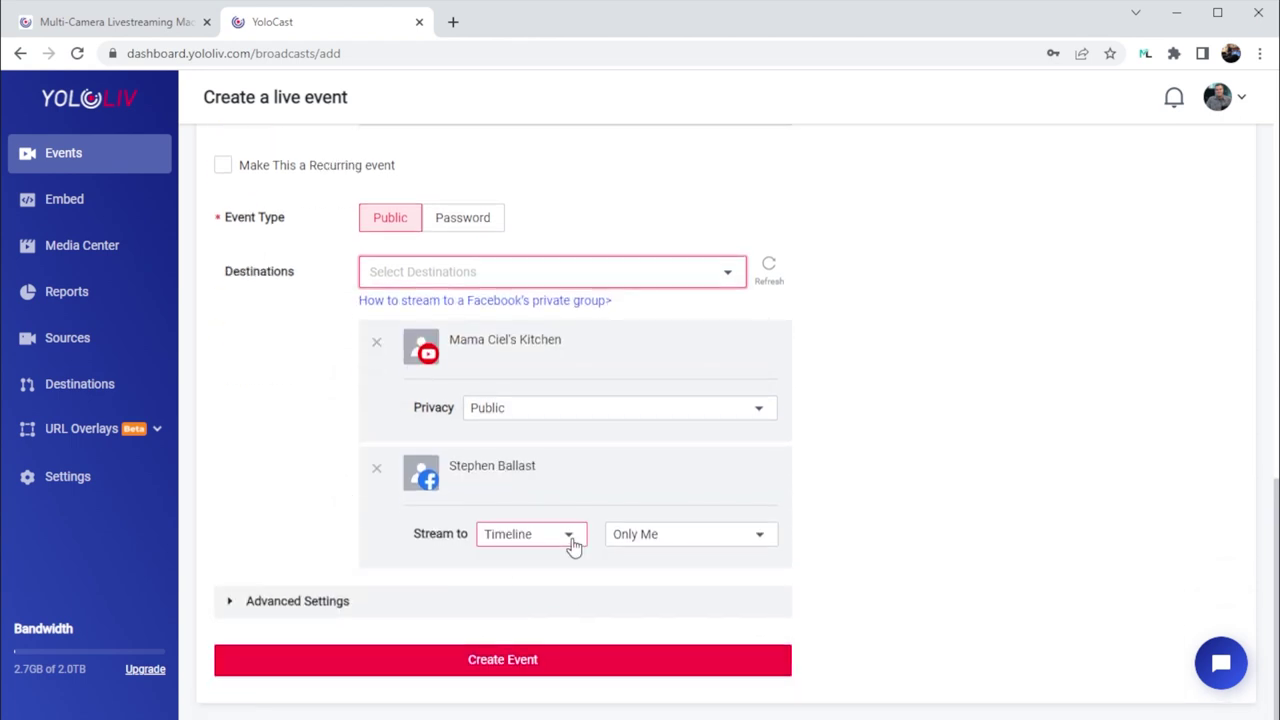
- Review the Facebook Timeline and Only Me audience settings, then switch streaming to Pages
click(569, 535)
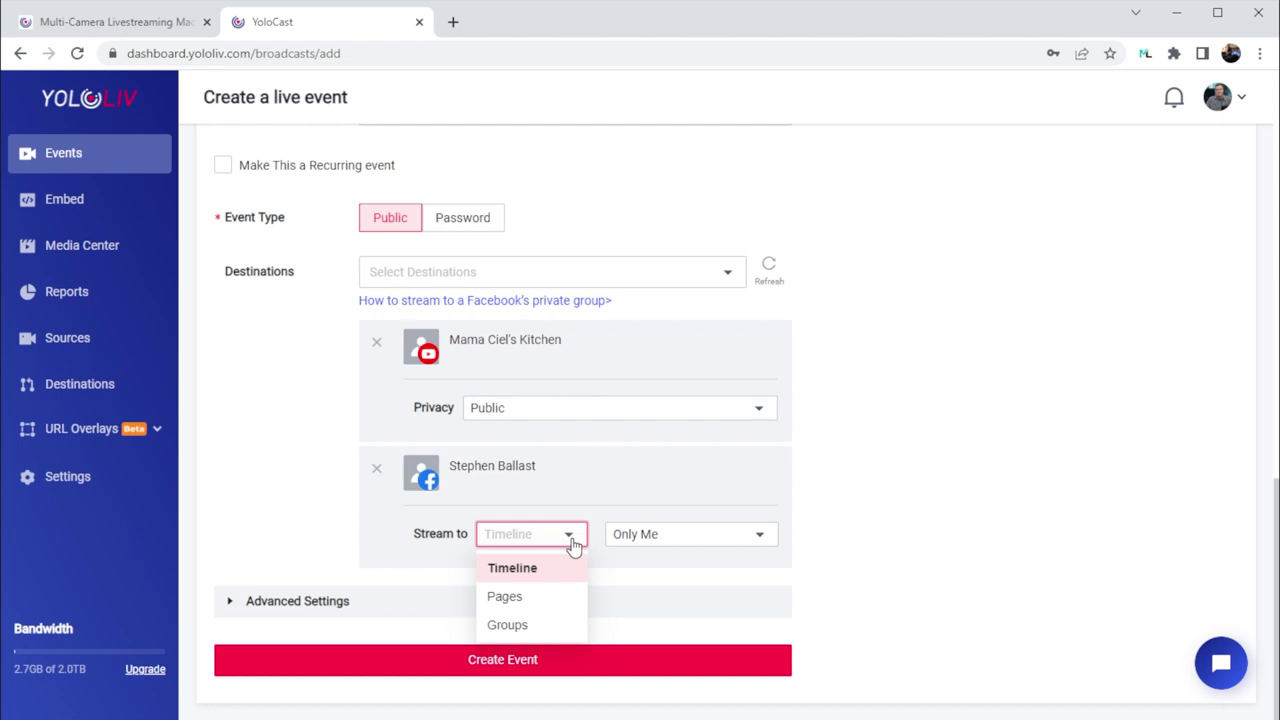
click(640, 569)
click(767, 543)
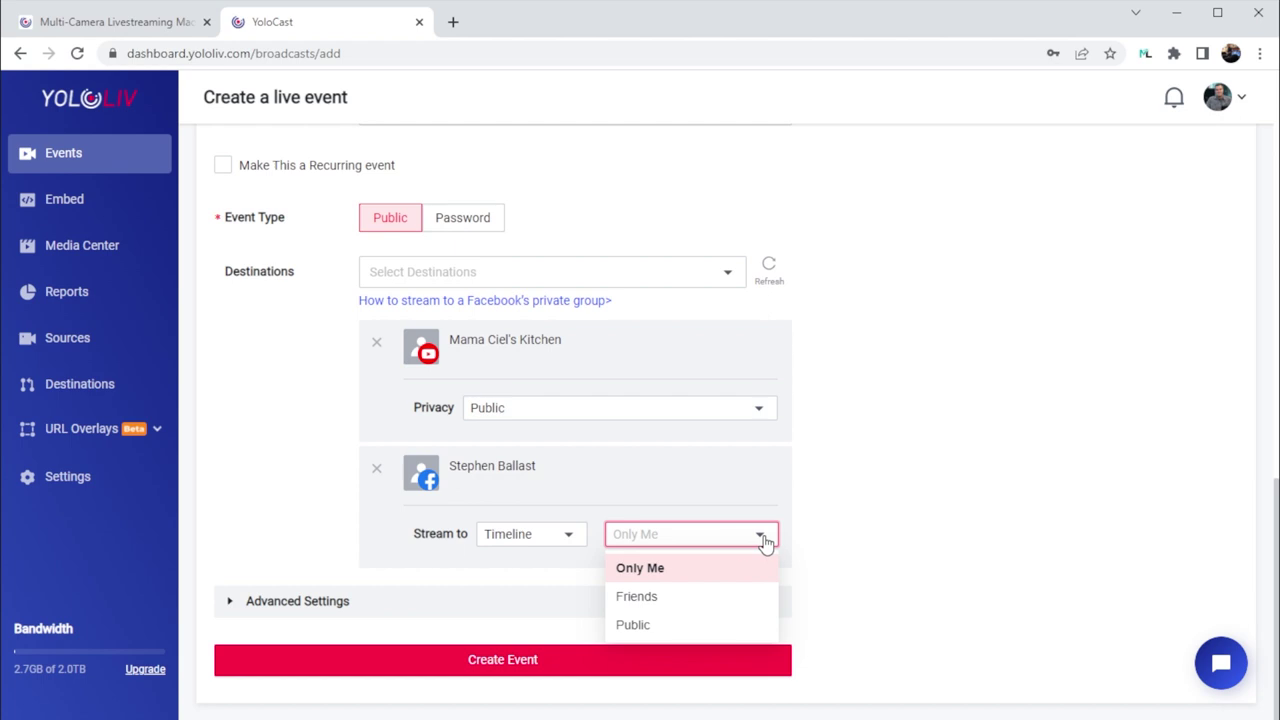
click(597, 566)
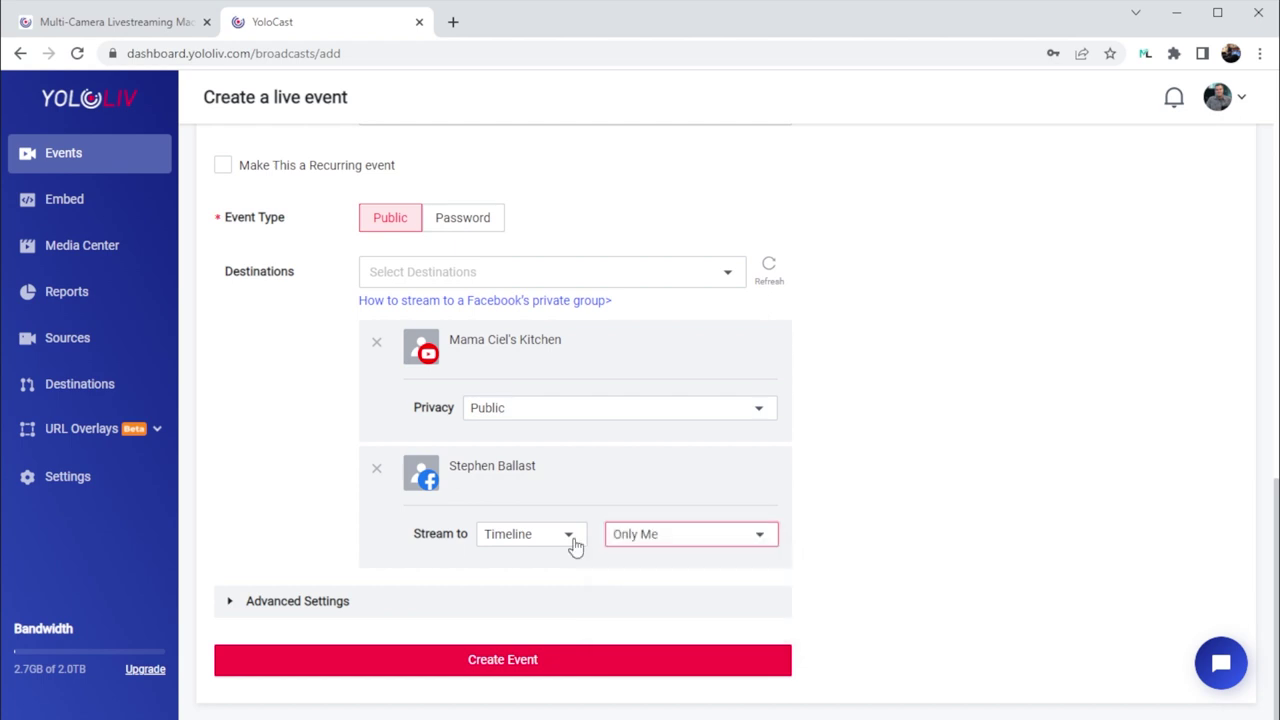
click(573, 545)
click(520, 603)
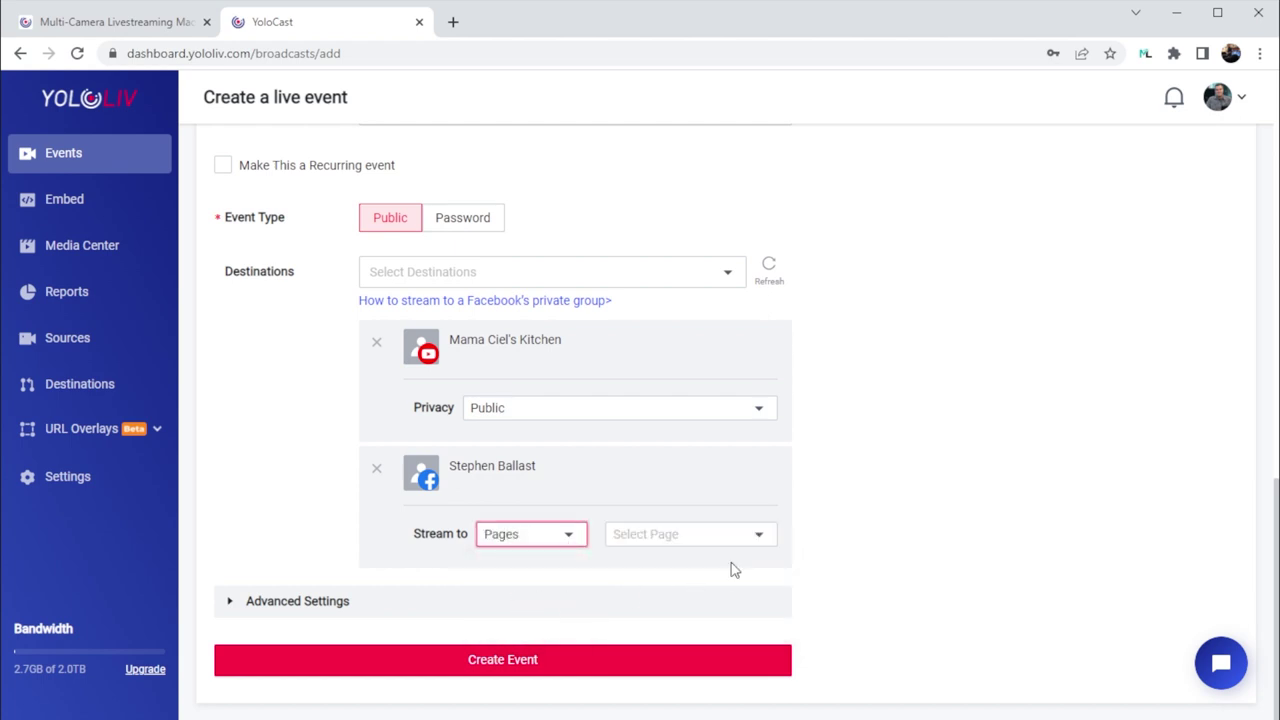
- Try streaming to a Group, then return to Pages and choose the test-stream Page
click(762, 542)
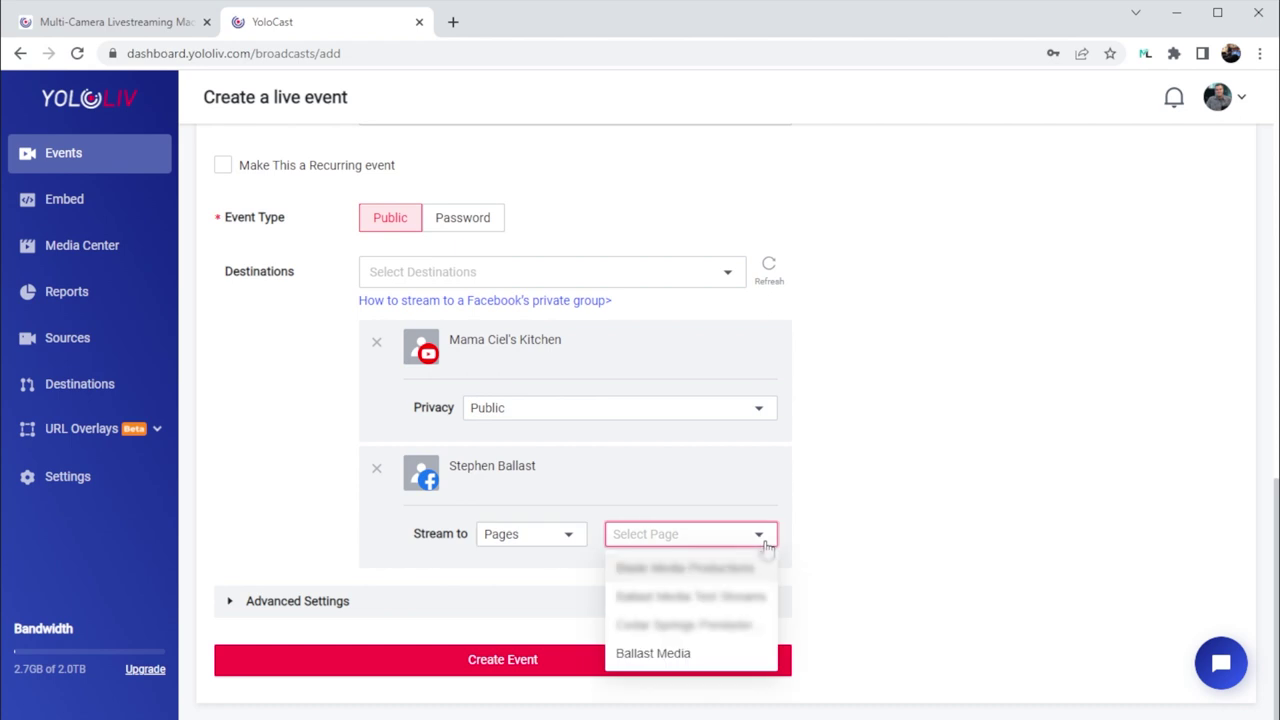
click(574, 546)
click(520, 623)
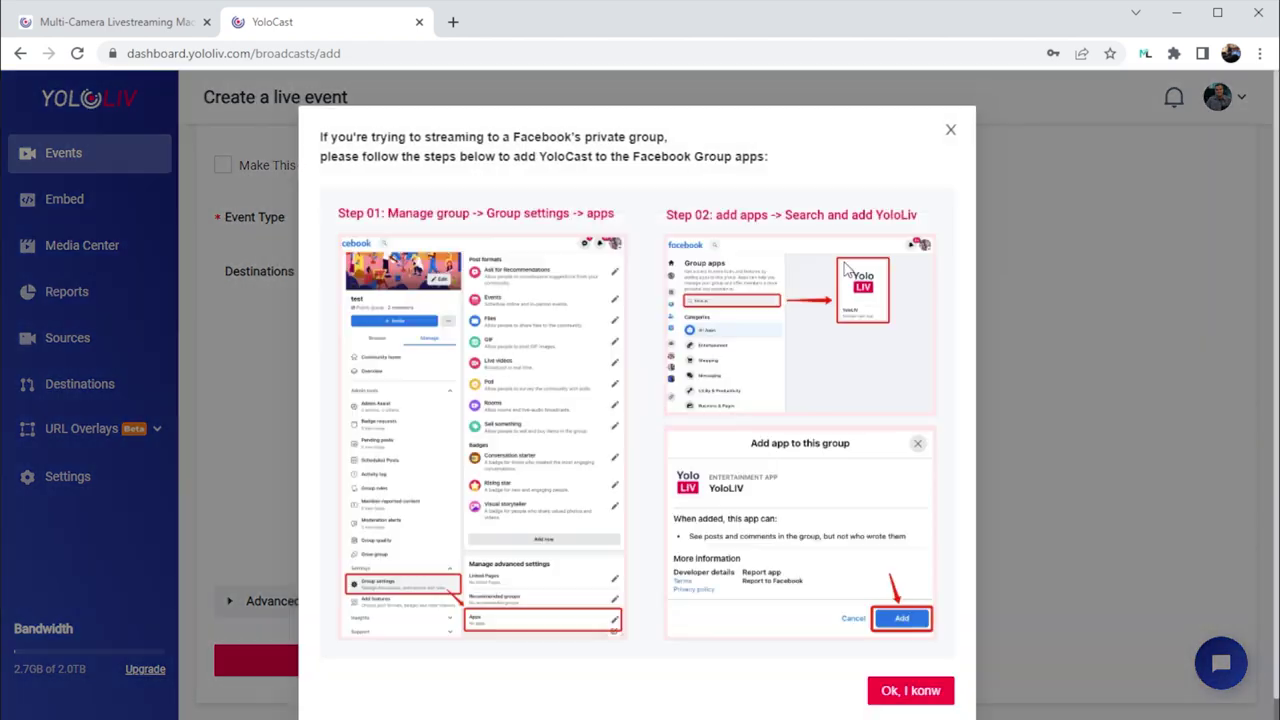
click(903, 690)
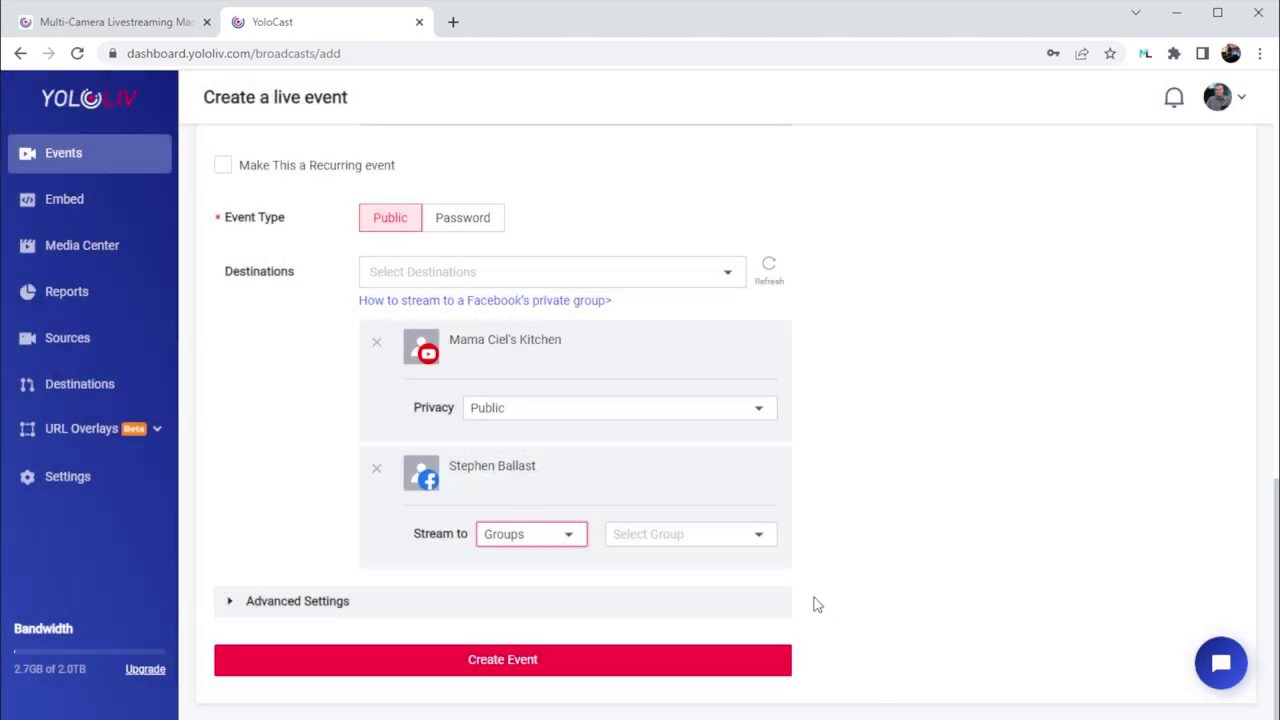
click(760, 540)
click(717, 546)
click(535, 534)
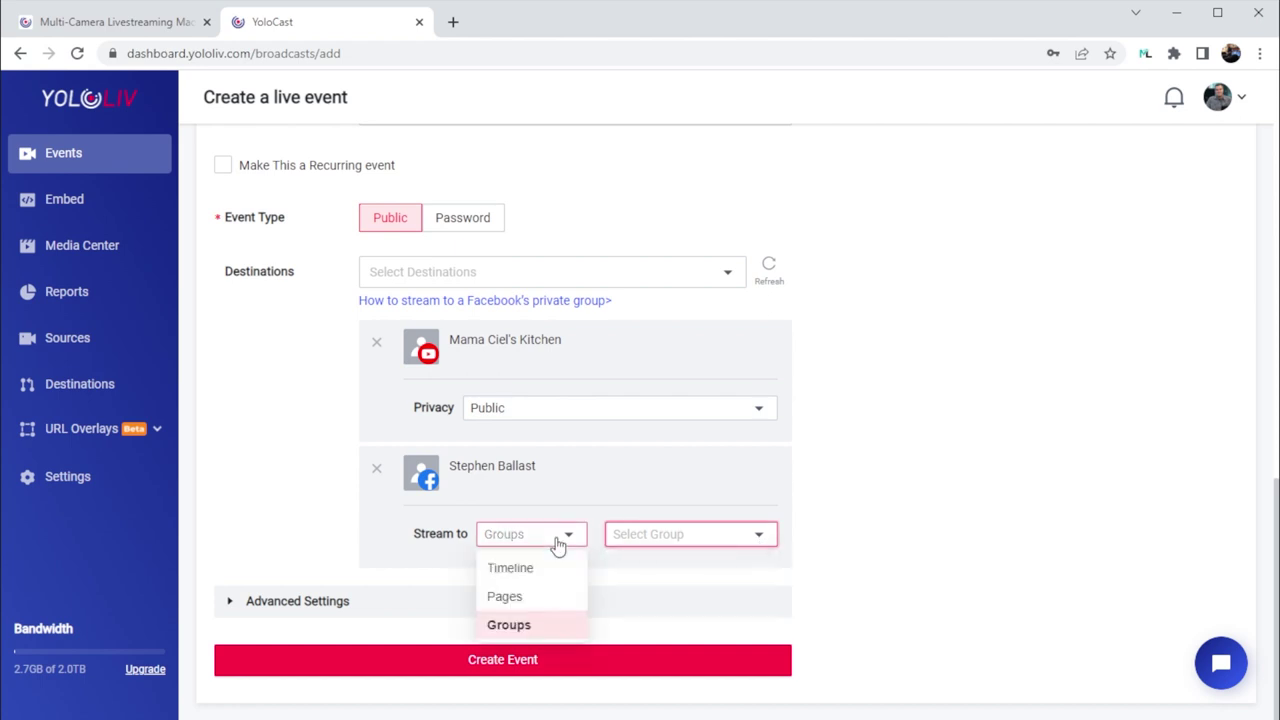
click(523, 598)
click(766, 538)
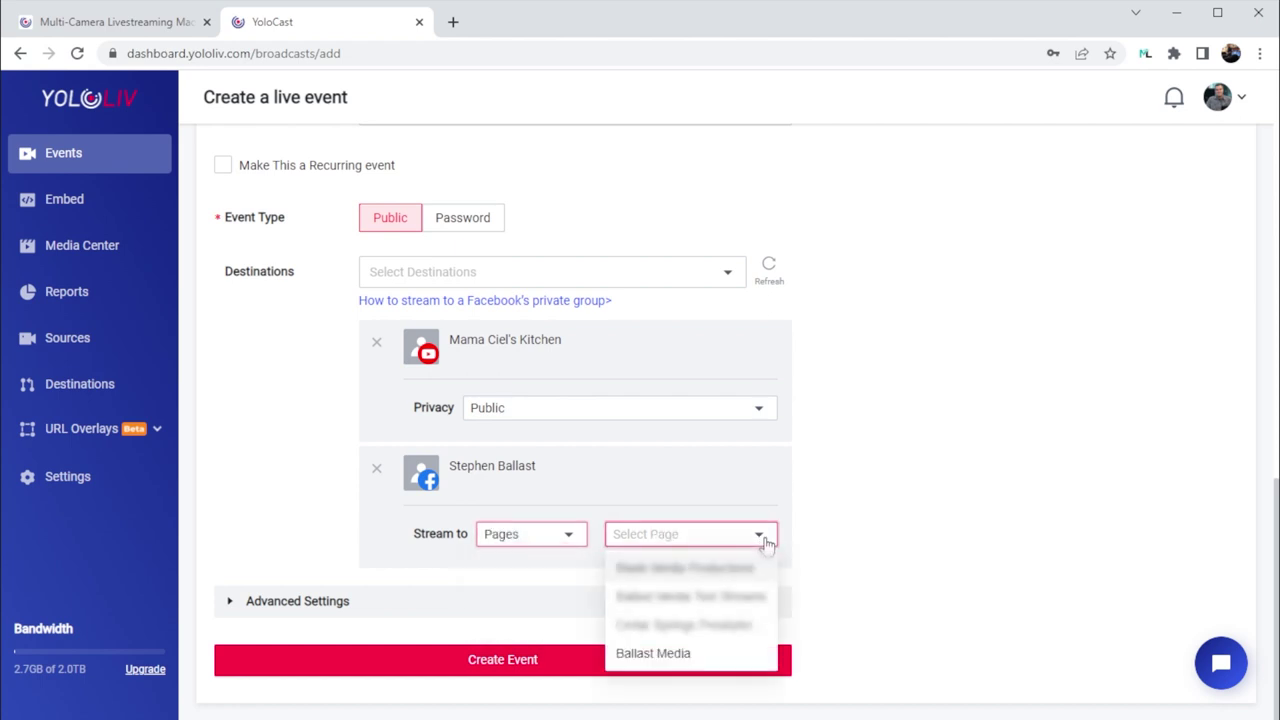
click(732, 598)
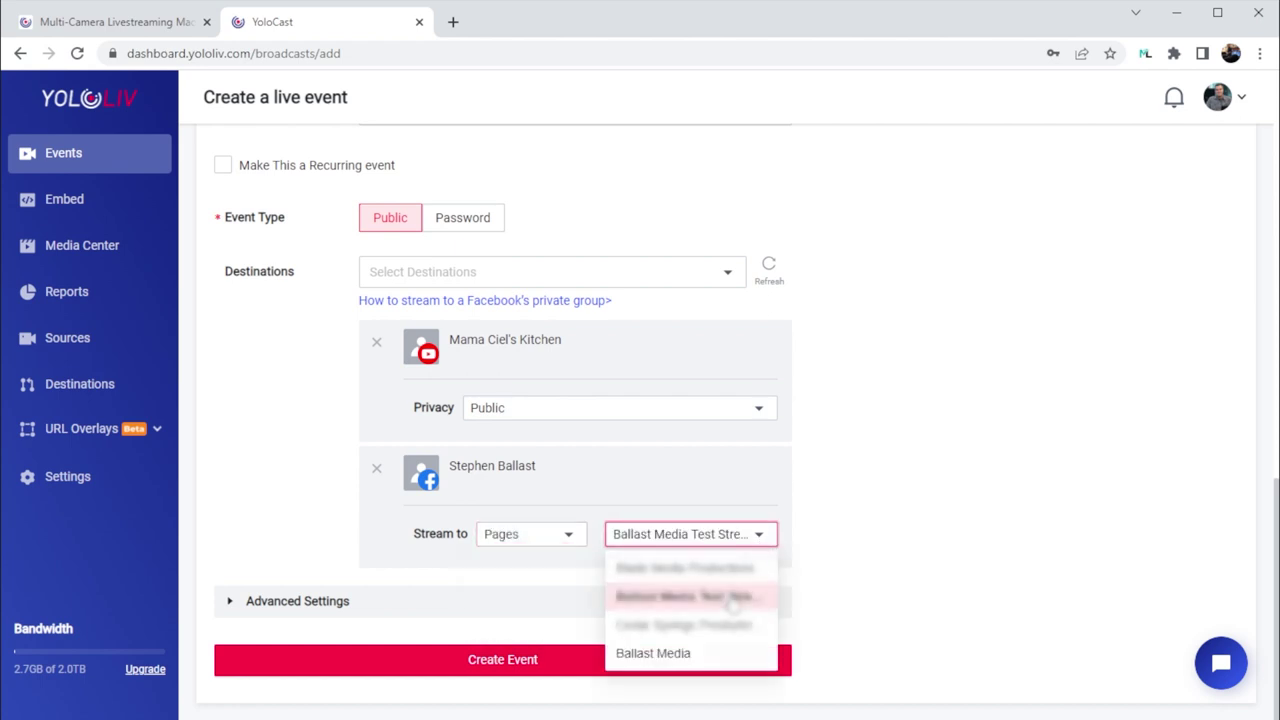
- Create the Trees Outside event and reveal the Edit/Delete options on its Upcoming Events card
click(482, 664)
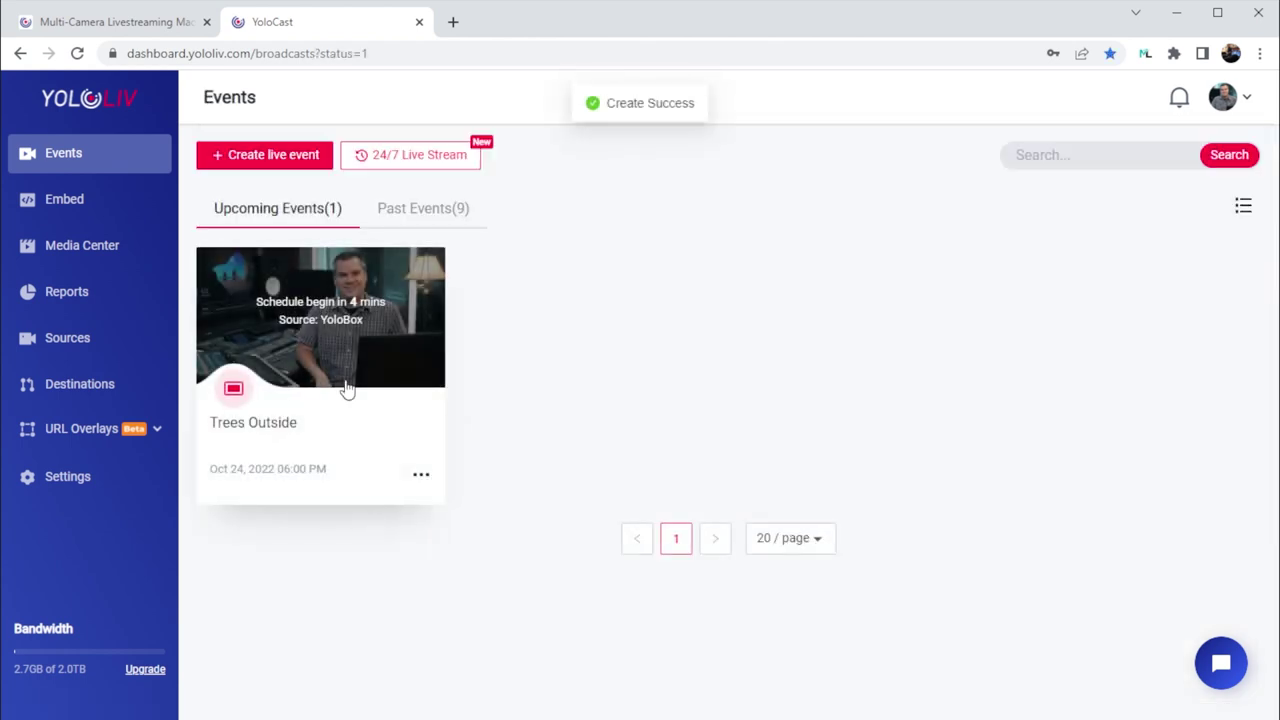
mouse_move(420, 480)
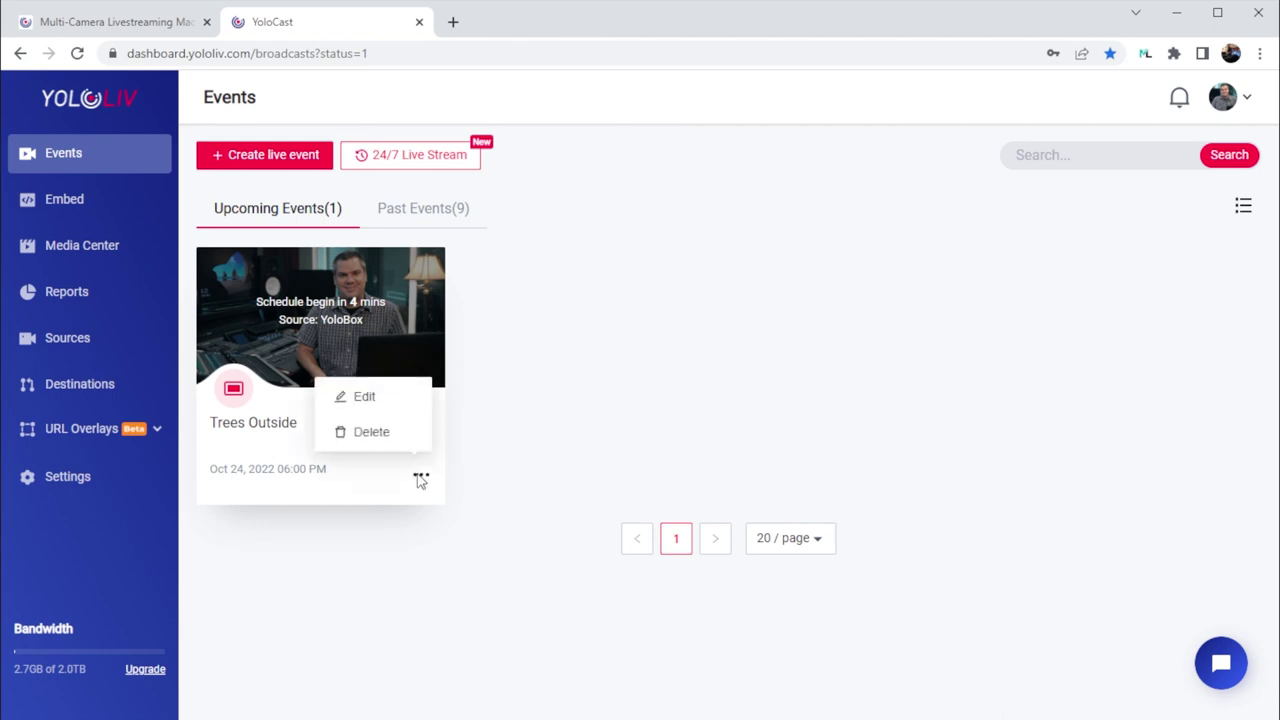
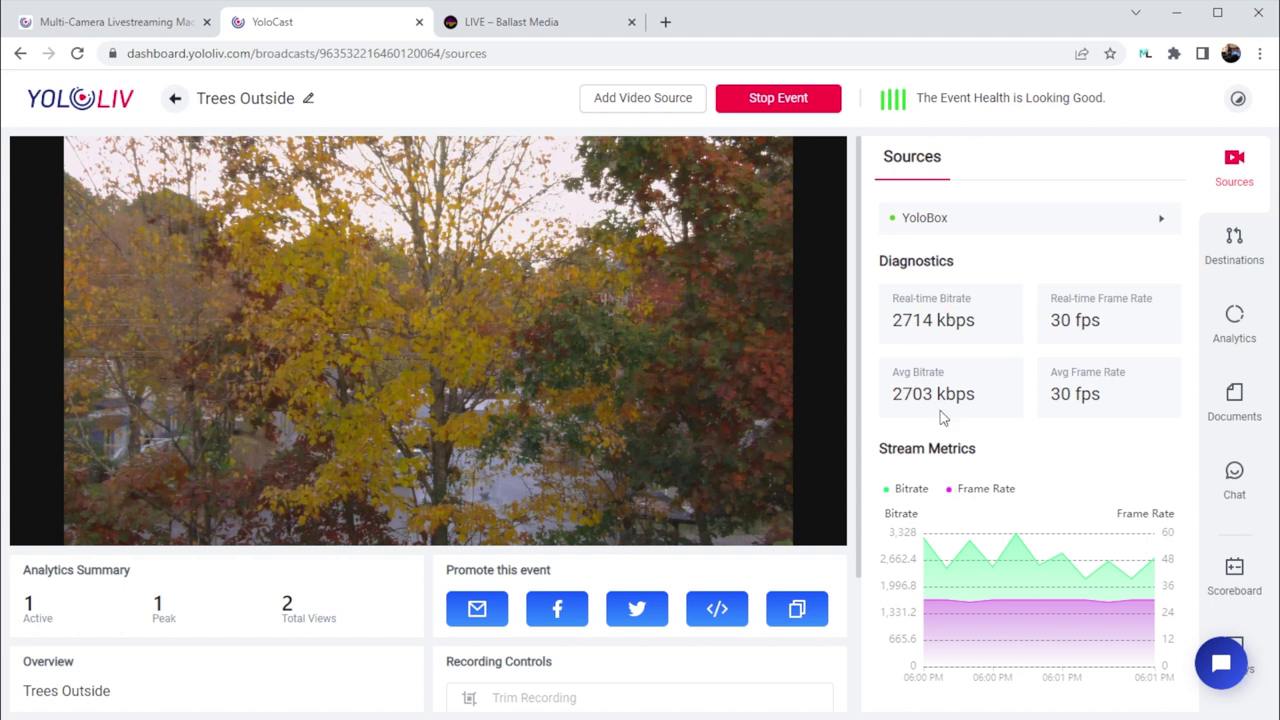
- Check the event's streaming destinations and viewer analytics, which report 2 total views
mouse_move(929, 545)
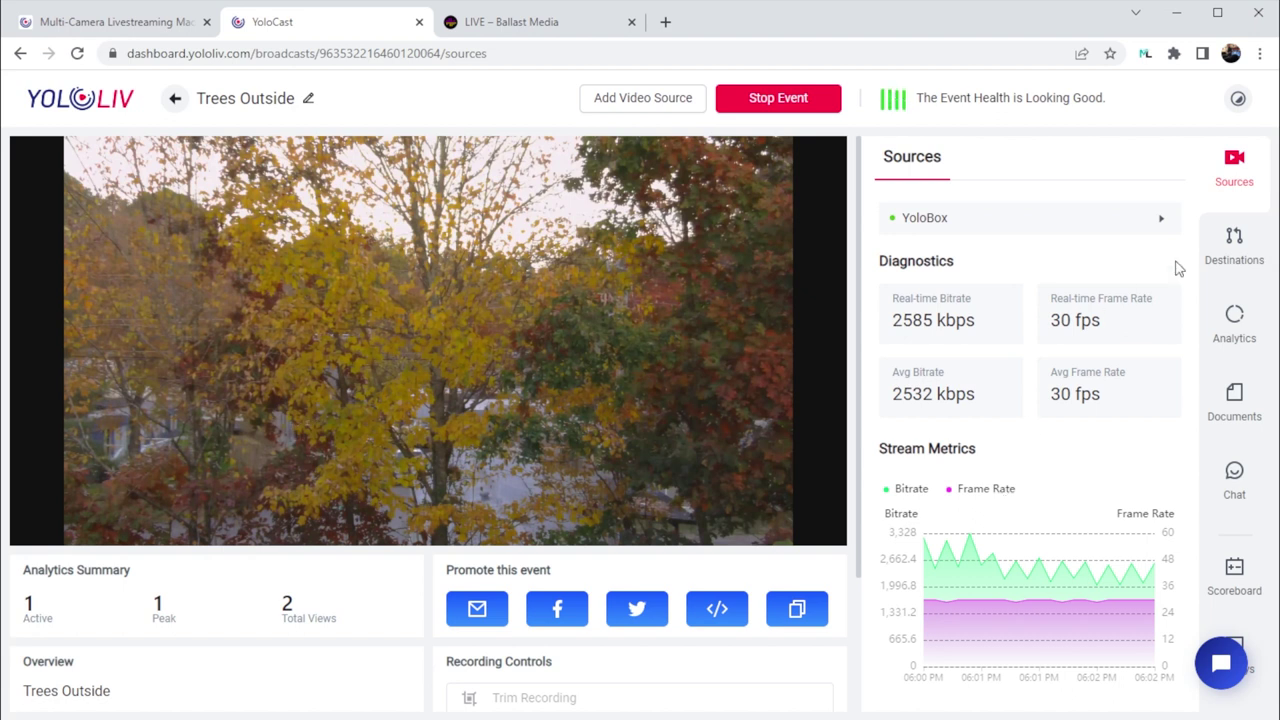
click(1235, 243)
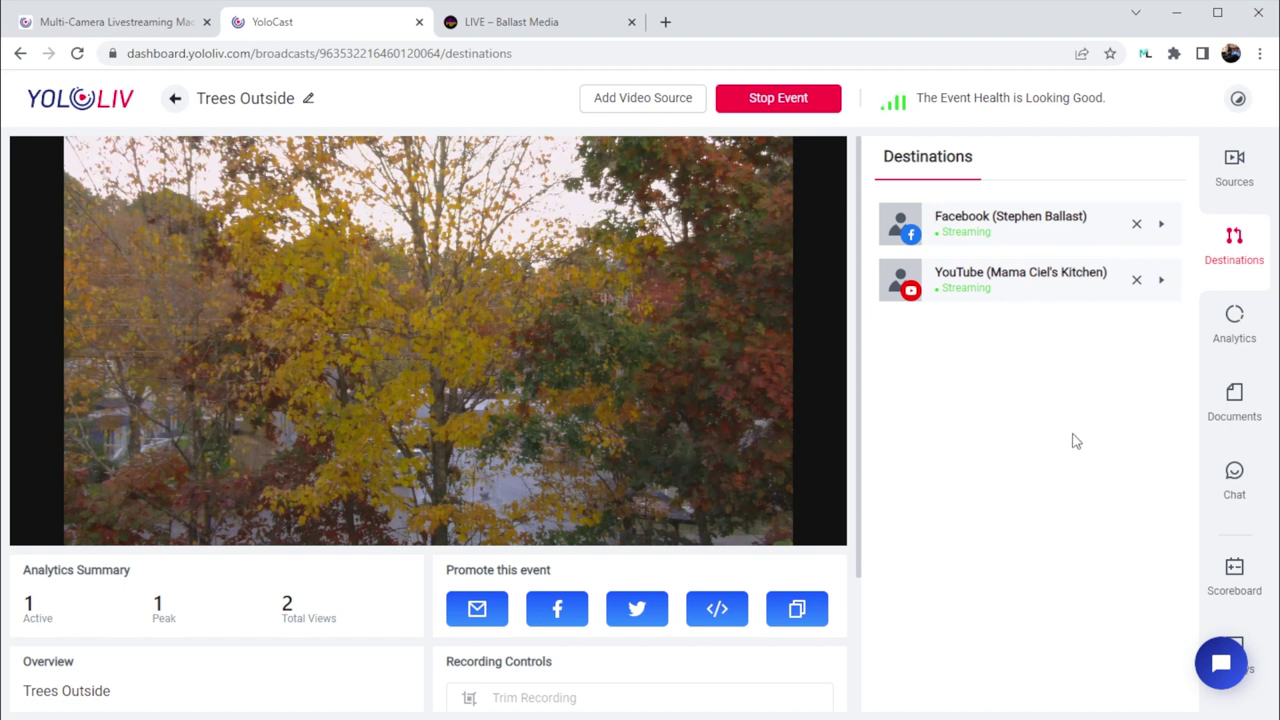
click(1238, 326)
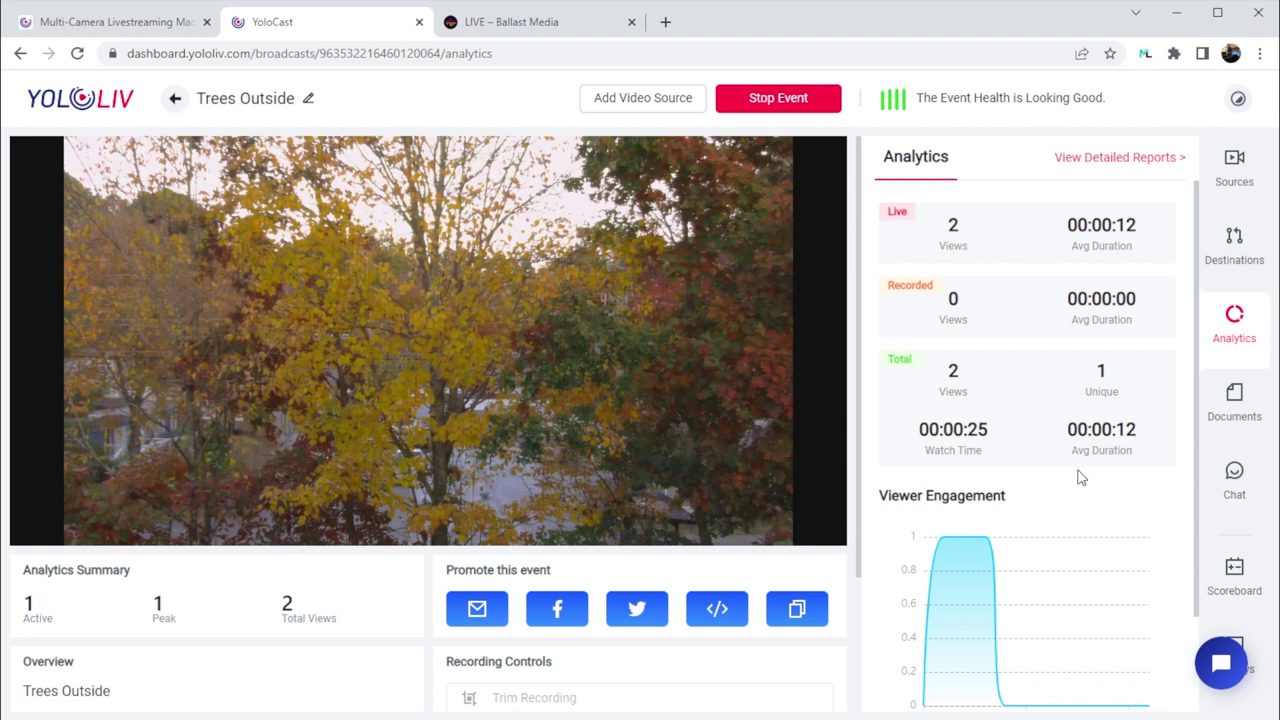
scroll(1077, 471, down, 1)
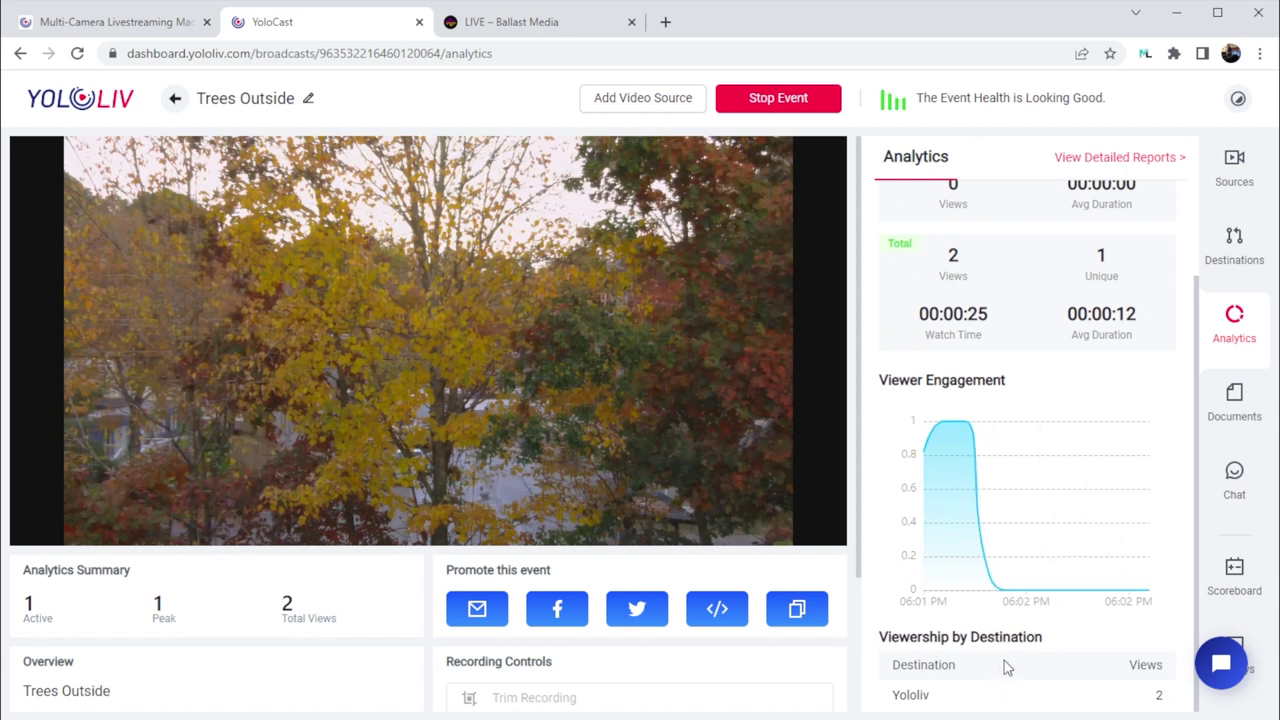
click(1234, 410)
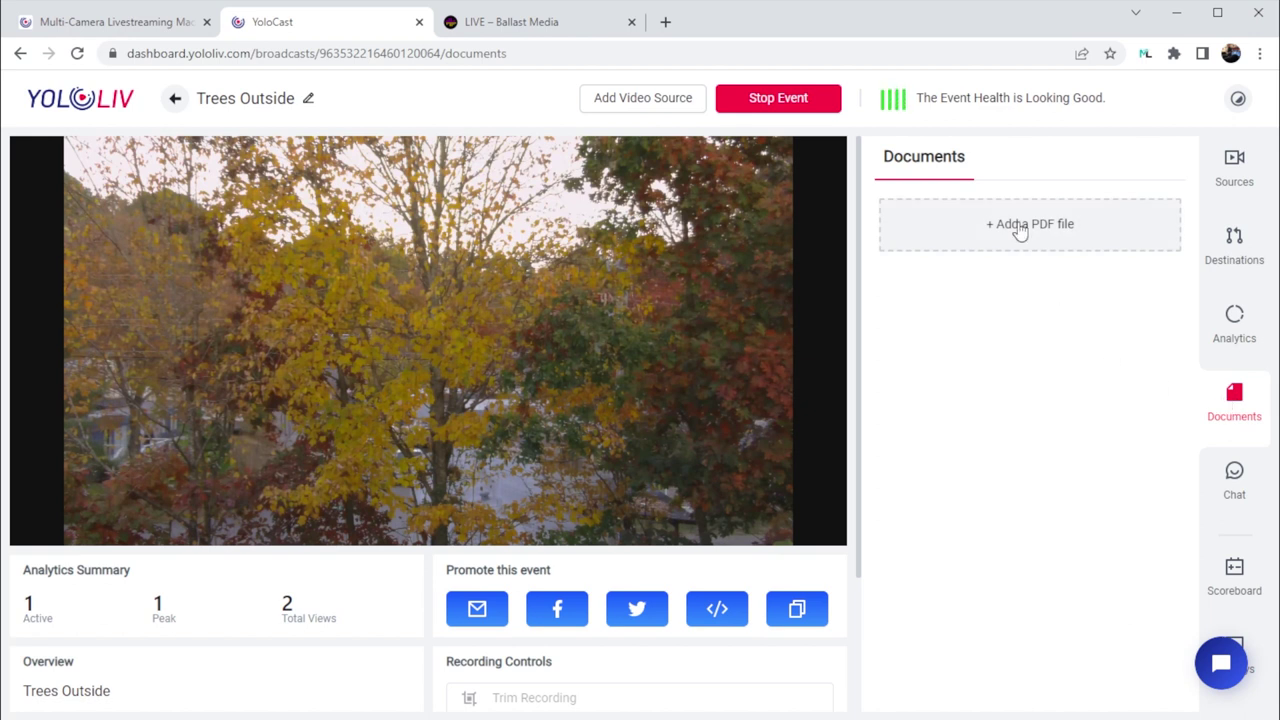
- Add the Action Adventure PDF from the library to the Trees Outside event's documents
click(1020, 230)
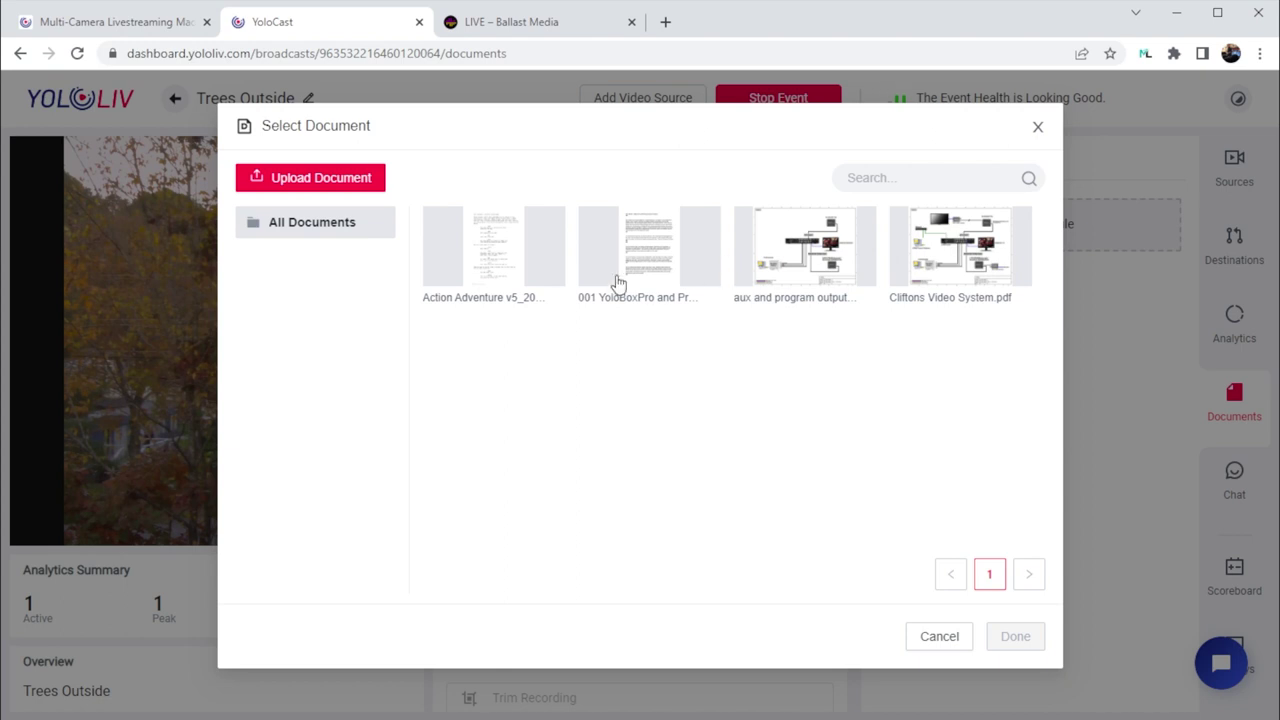
click(476, 250)
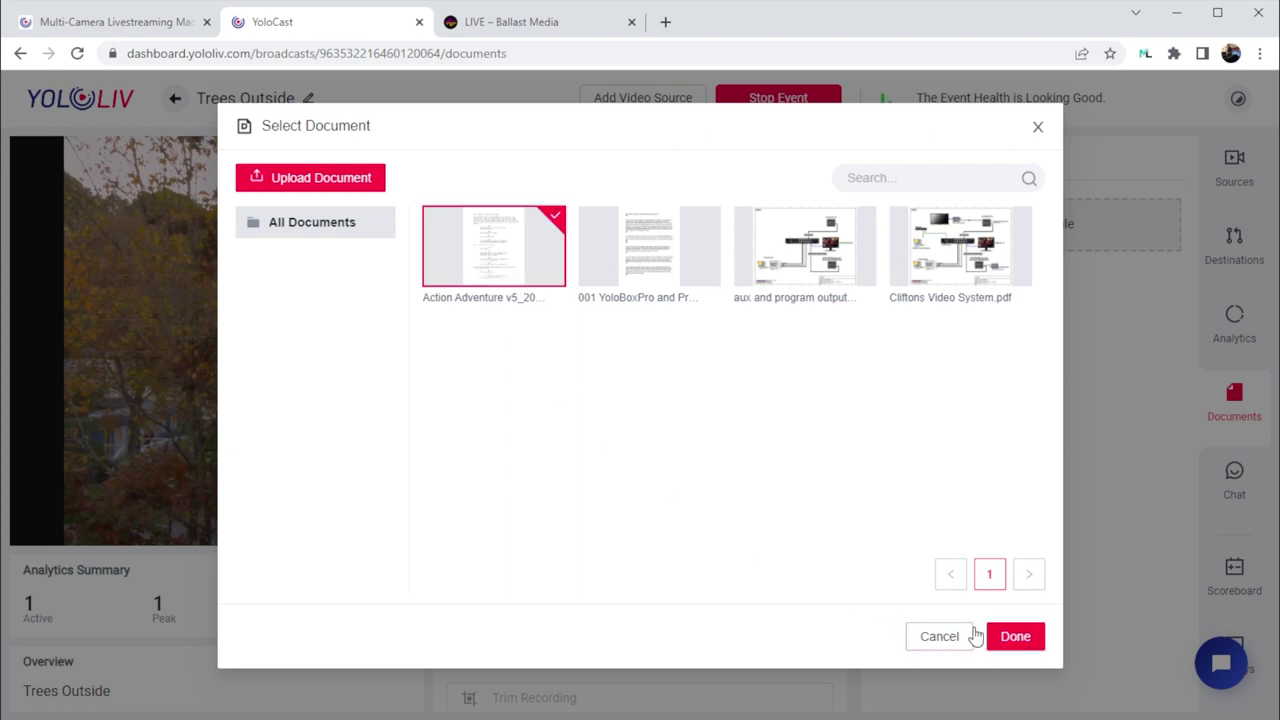
click(1015, 637)
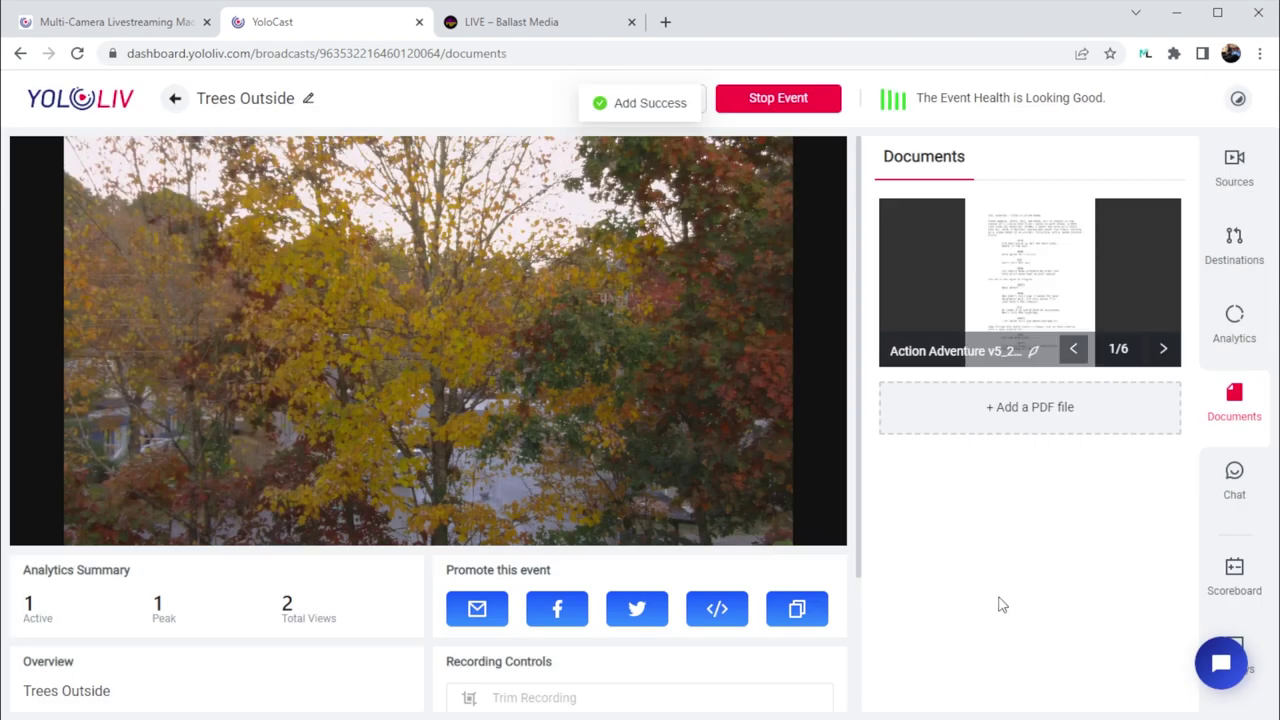
click(566, 28)
- Open Action Adventure v5_2022.pdf from the live page's Documents list in its own viewer
scroll(63, 543, down, 5)
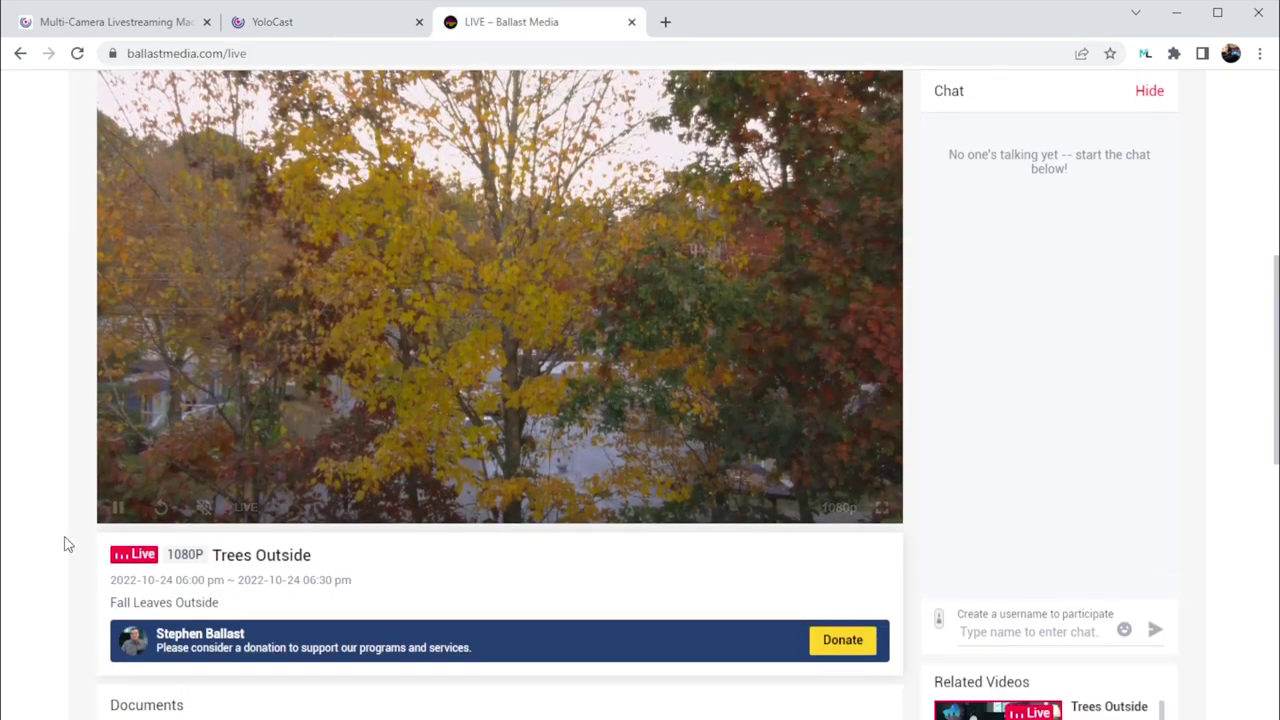
scroll(63, 543, down, 2)
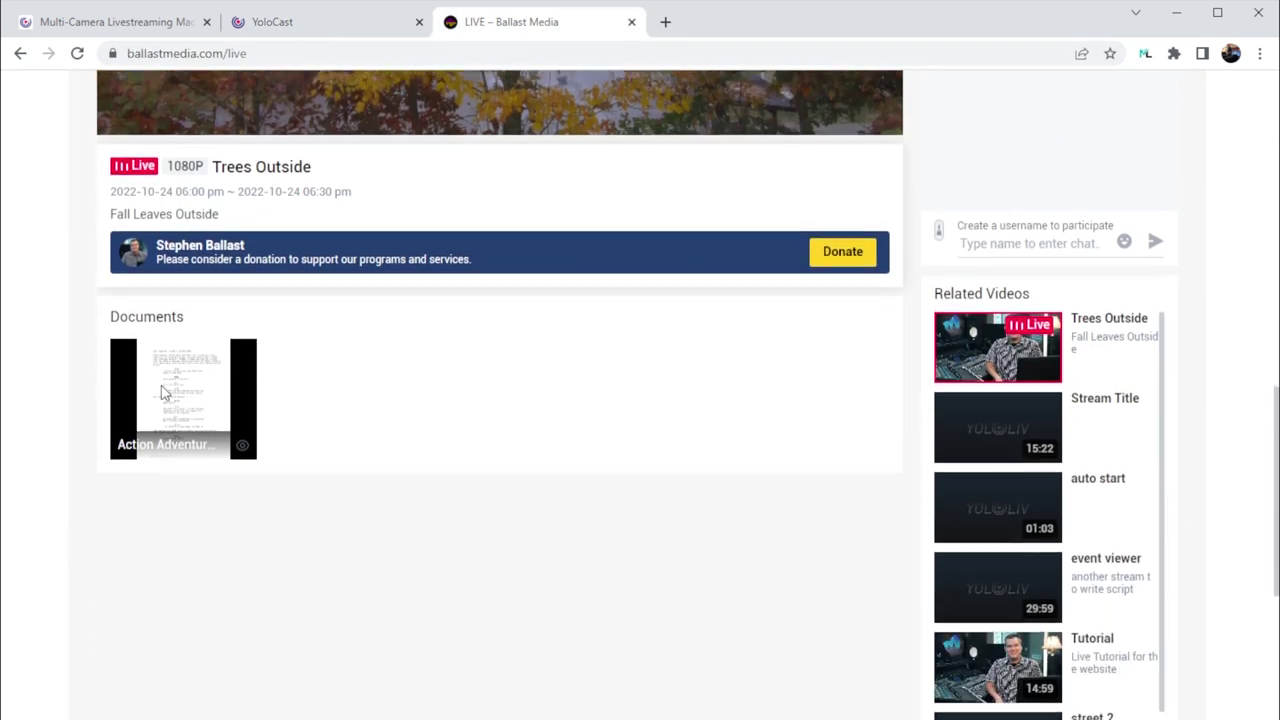
click(243, 453)
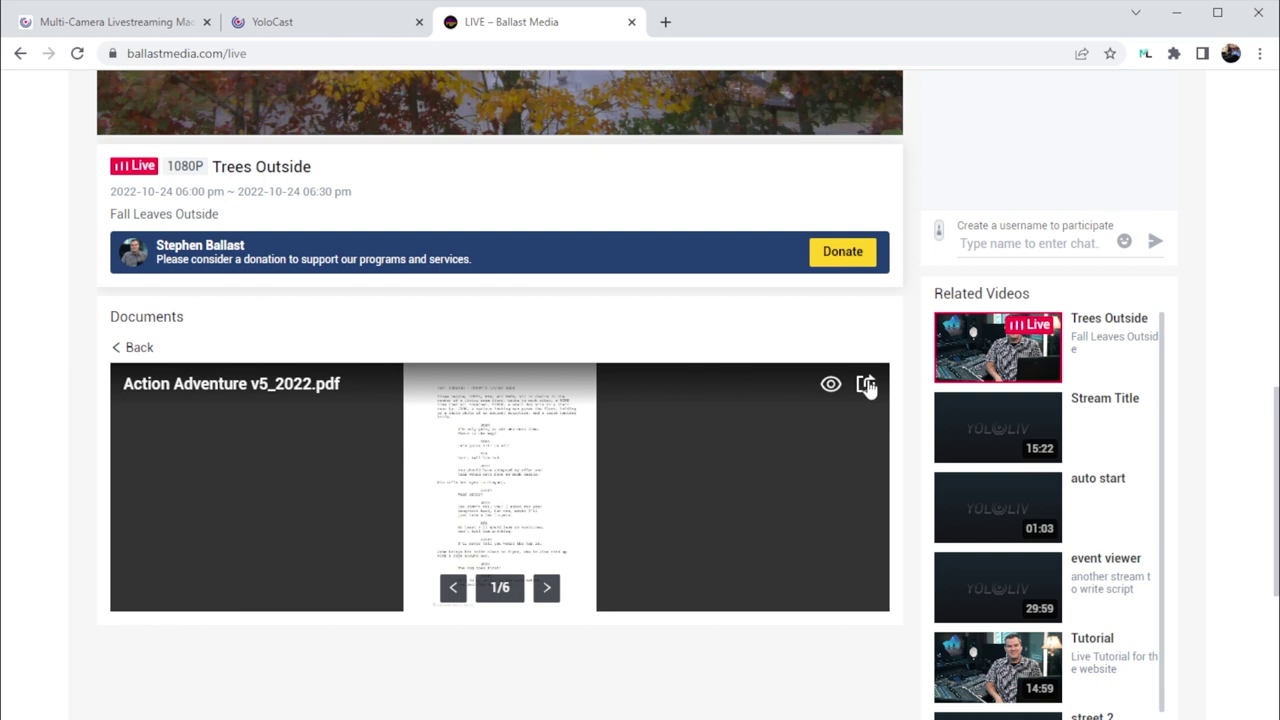
click(866, 385)
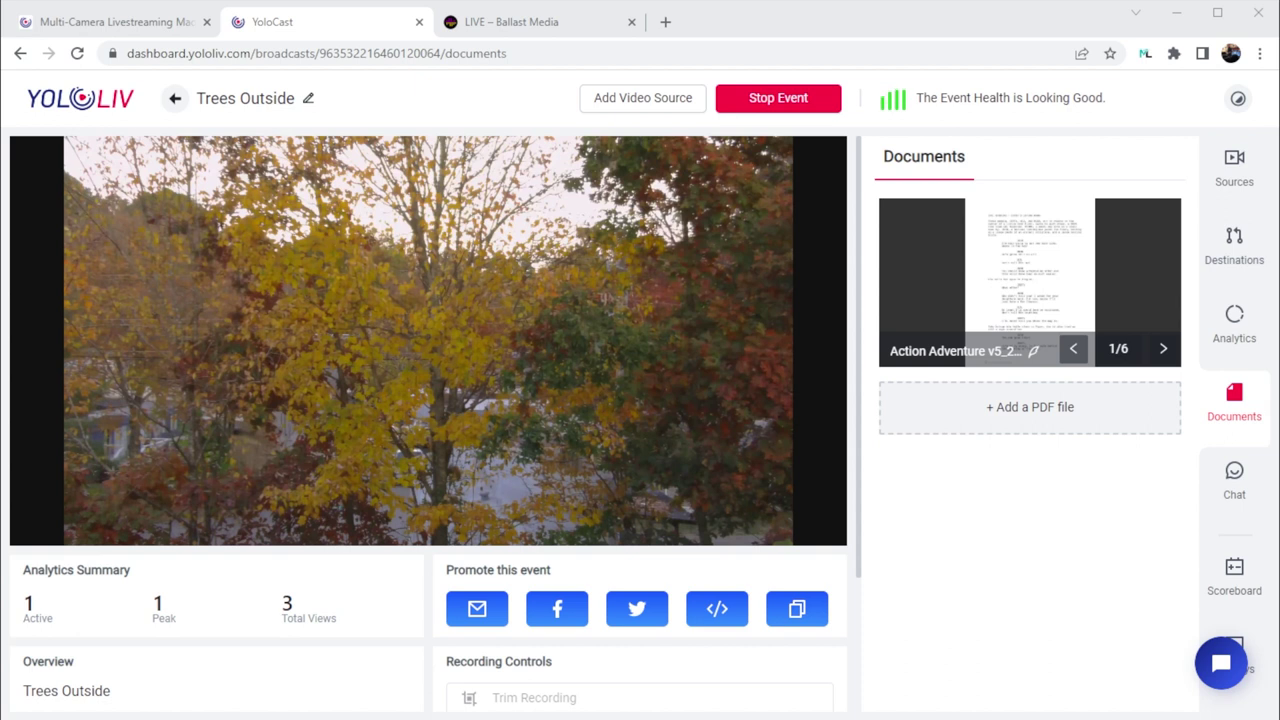
- Send the chat message 'Hello Everyone' from the event chat
click(1238, 478)
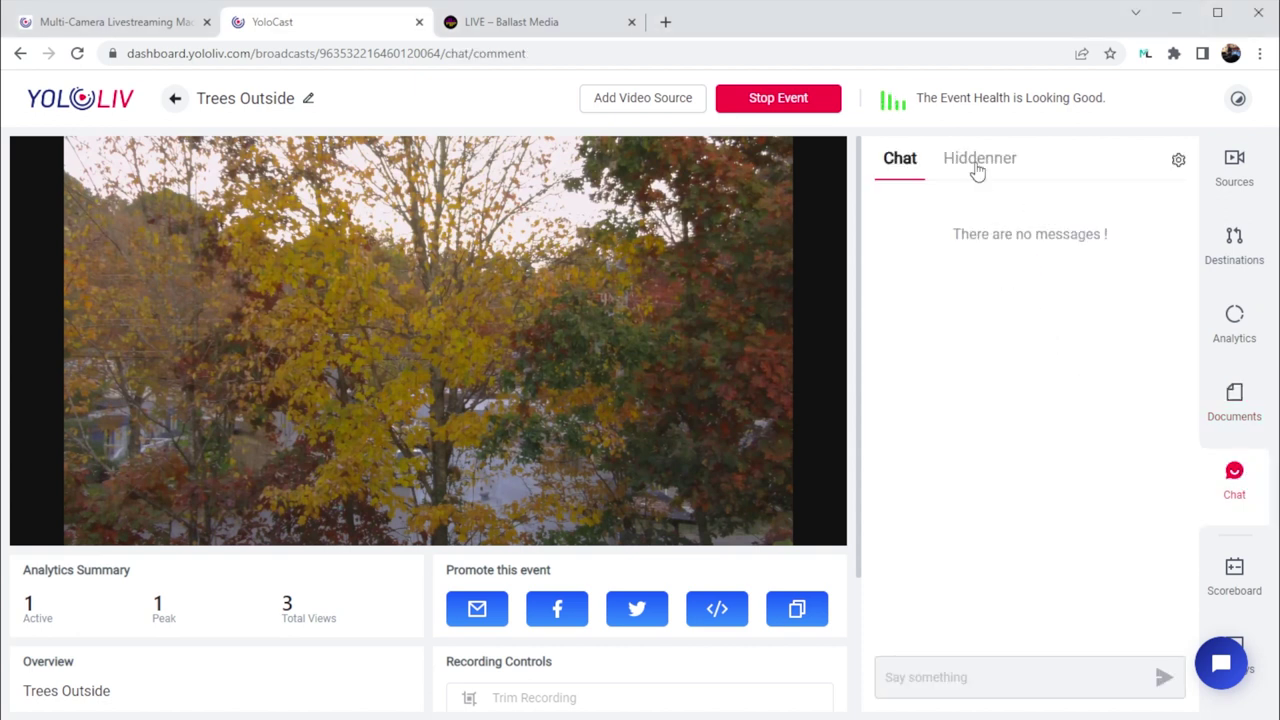
click(955, 676)
text(Hello Everyone)
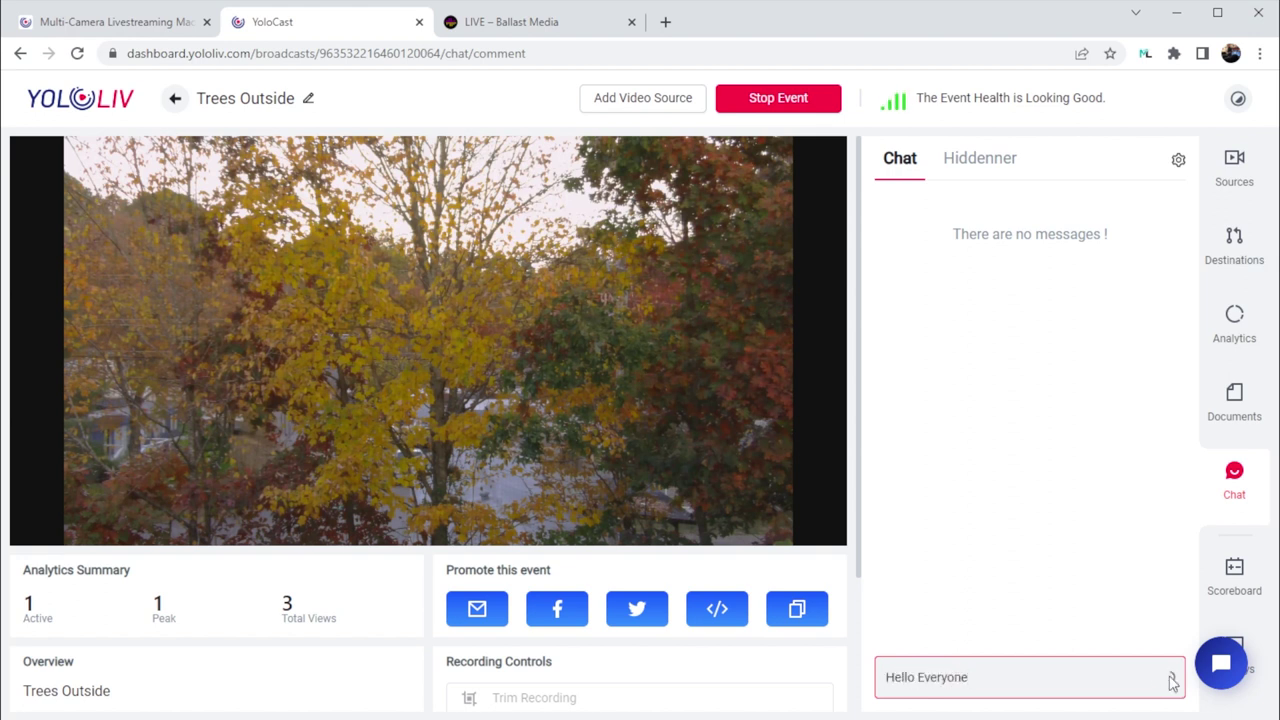
click(1164, 678)
- Confirm 'Hello Everyone' appears on the Ballast Media live page, then return to YoloCast
click(558, 33)
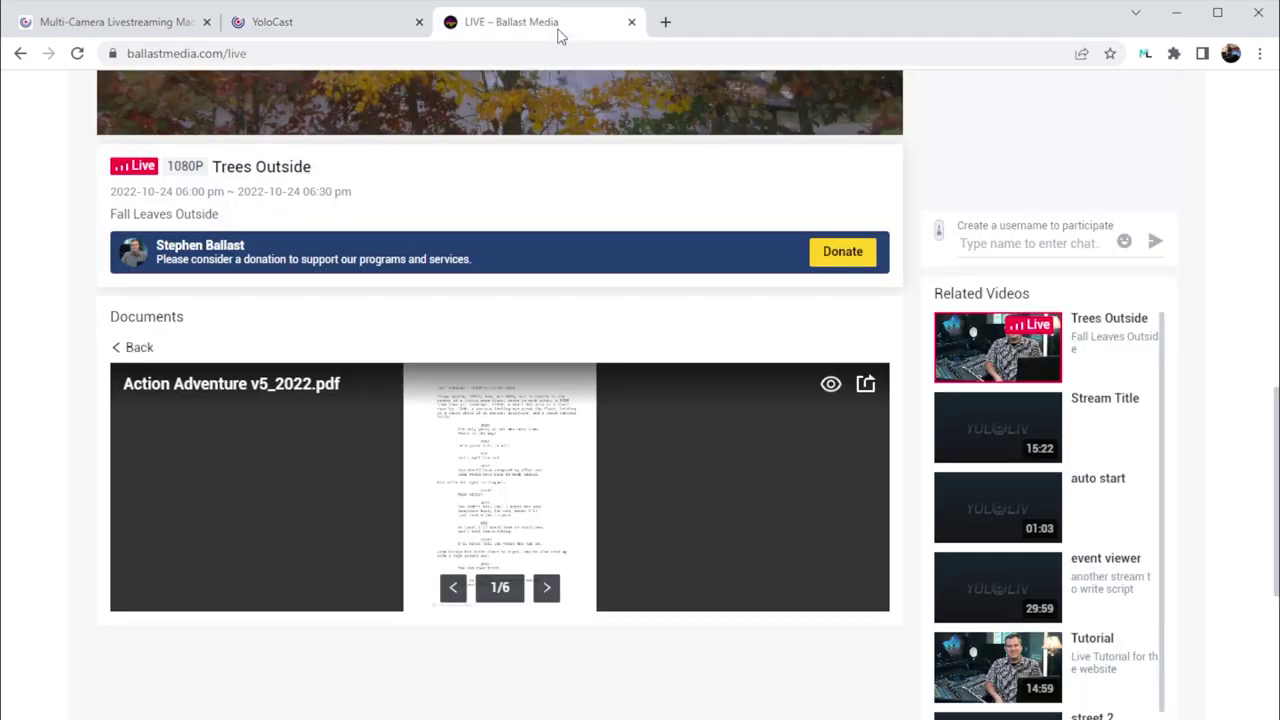
scroll(567, 300, up, 4)
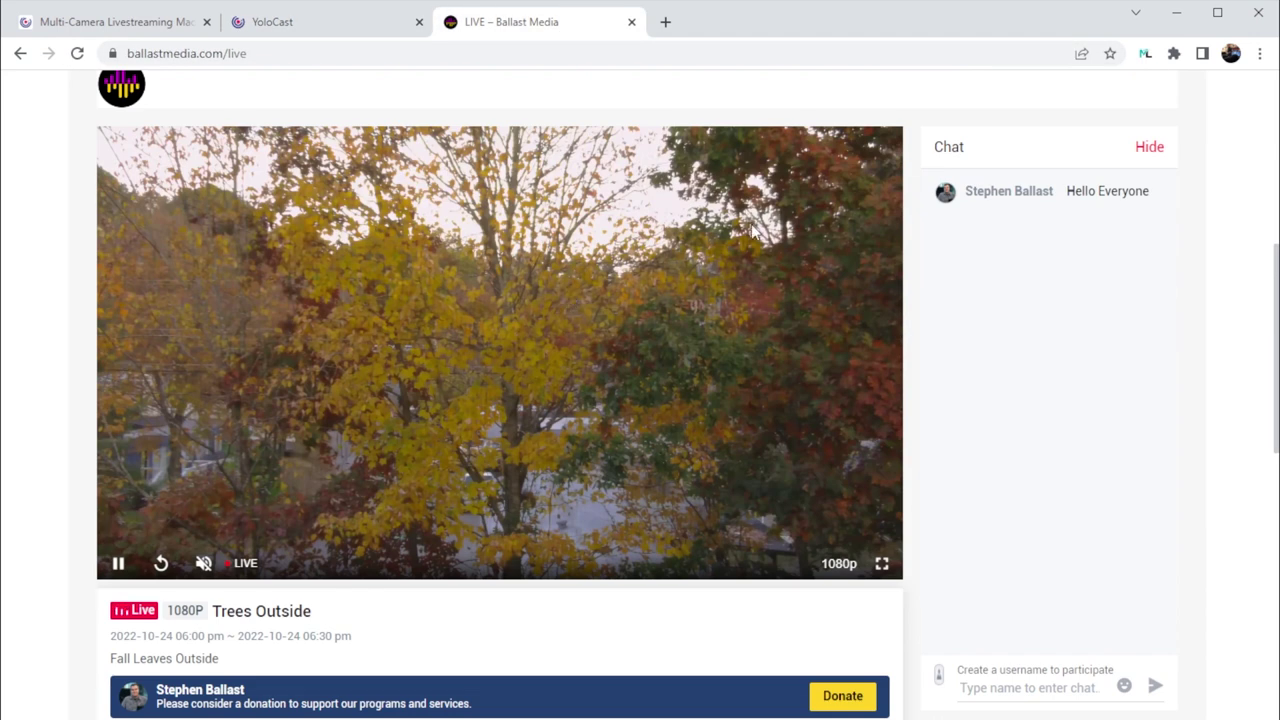
click(340, 30)
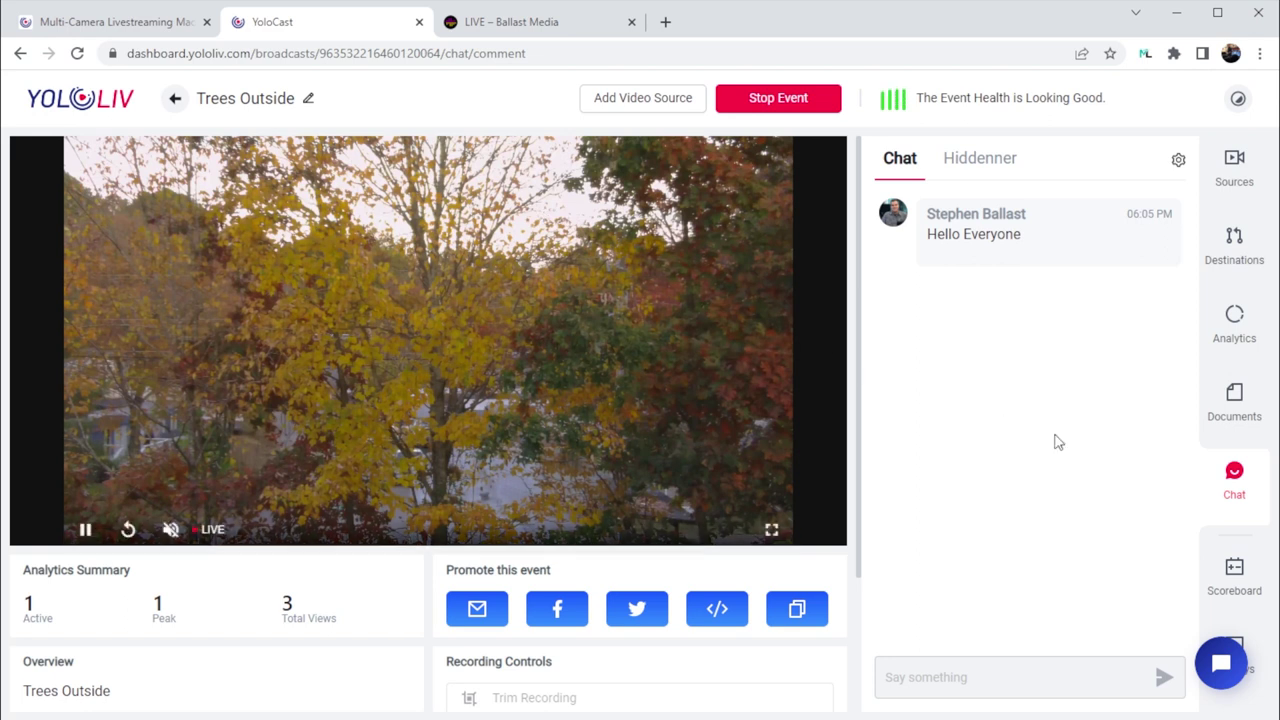
click(1236, 573)
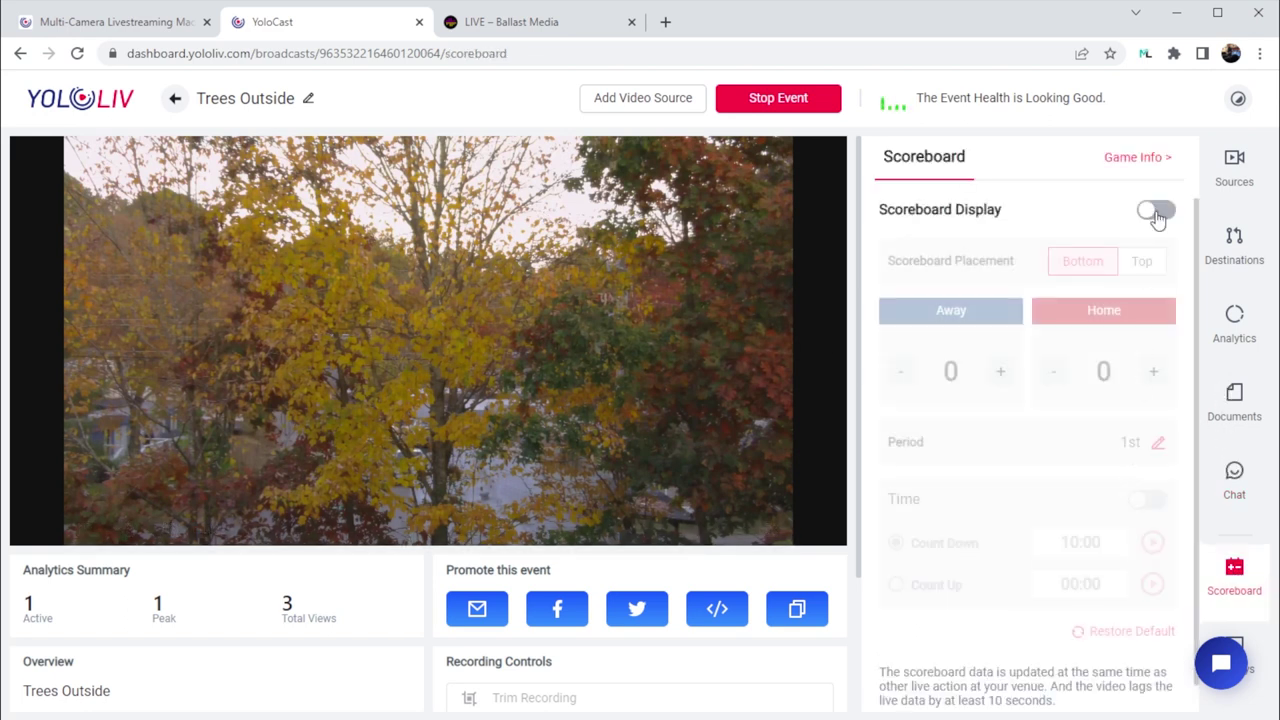
- Turn on the scoreboard display and set the score to Away 1, Home 2
click(1157, 215)
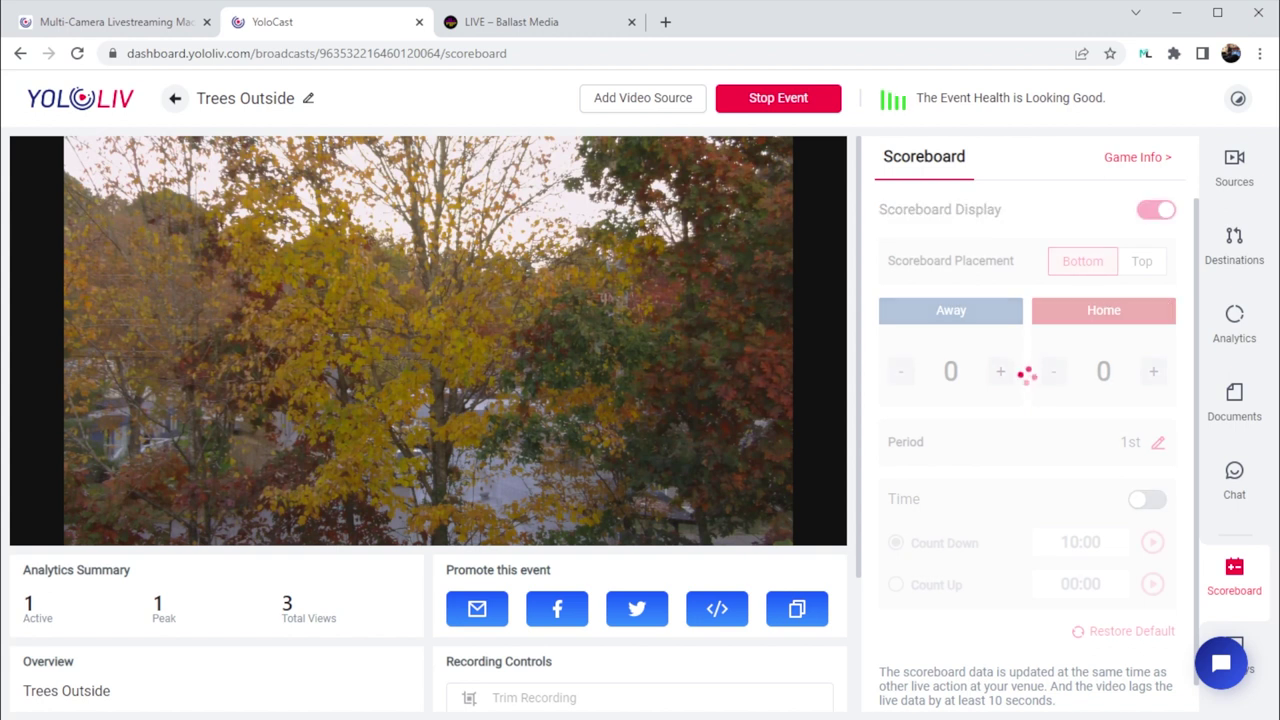
click(1000, 371)
click(1154, 372)
click(1154, 372)
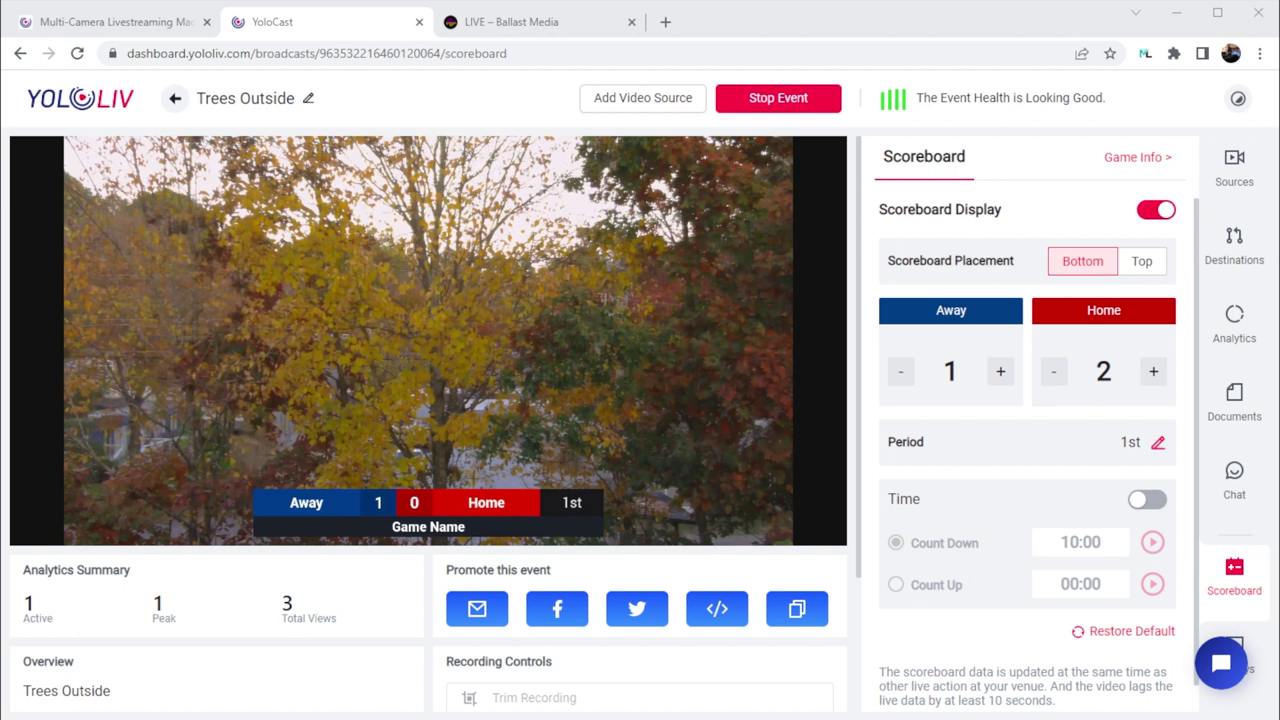
- Look over the Game Info settings, then switch the scoreboard display off
click(1130, 158)
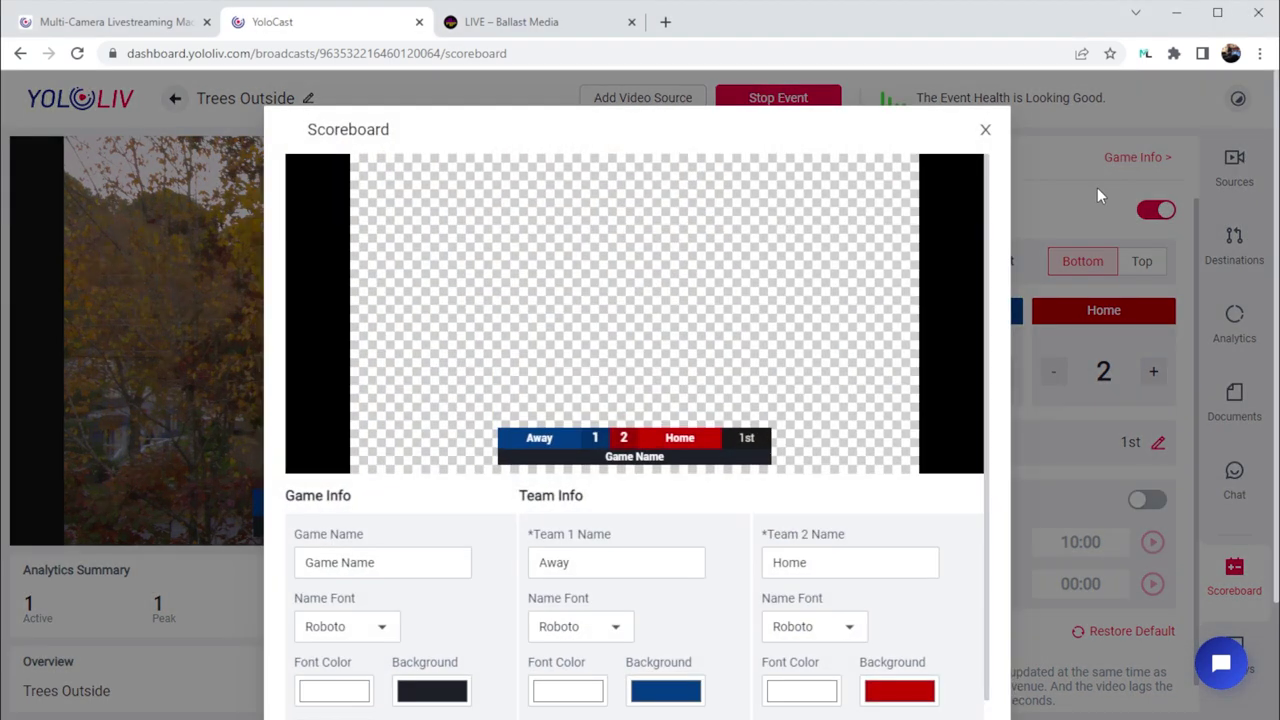
key(ctrl+a)
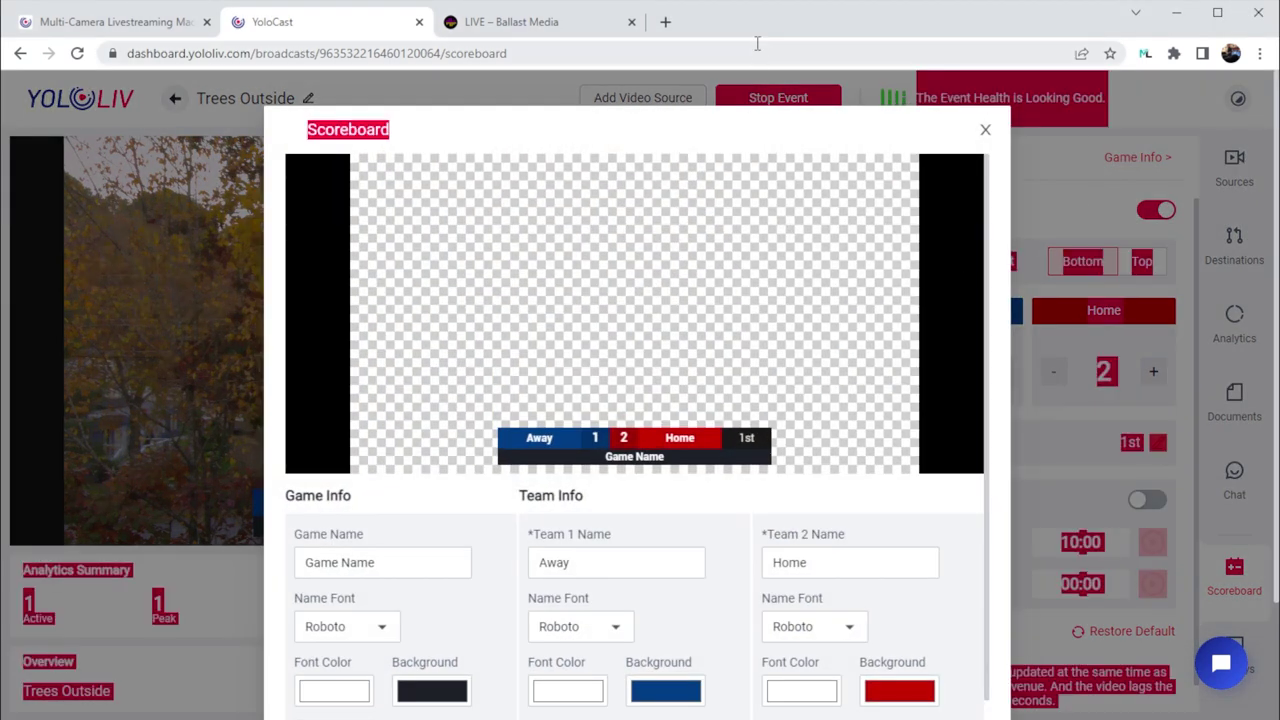
click(697, 147)
click(446, 571)
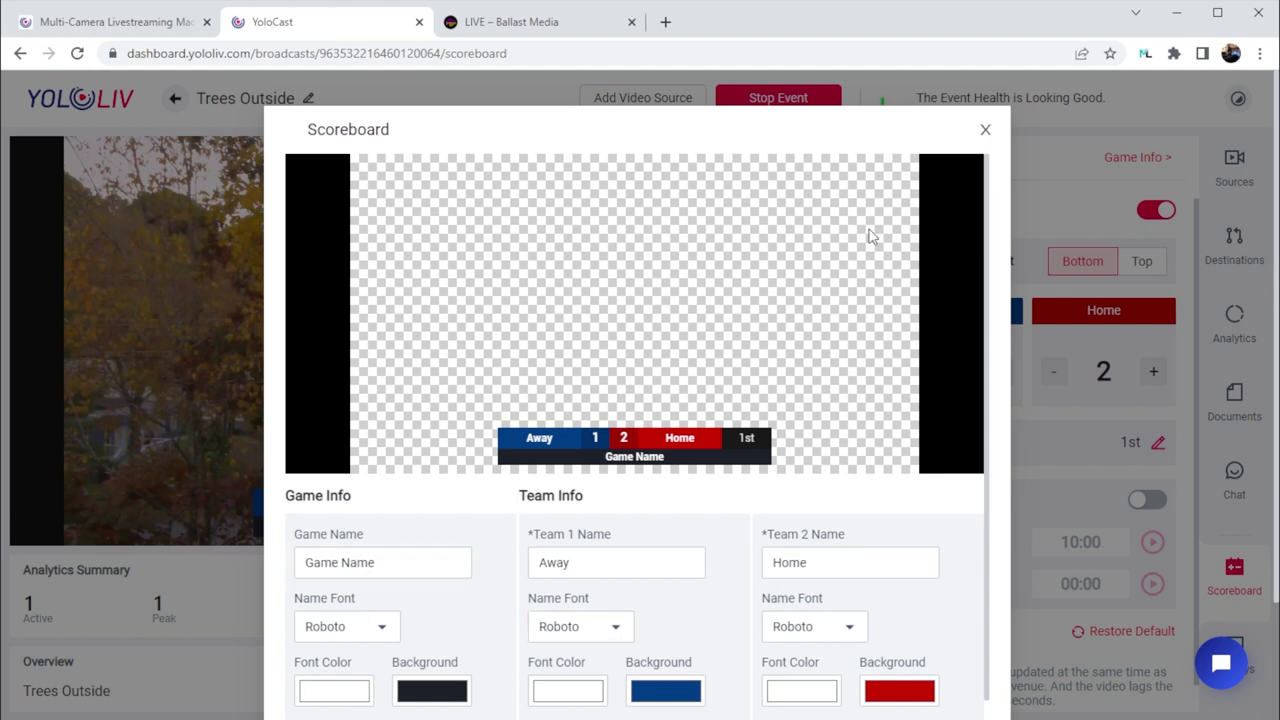
click(986, 130)
click(1157, 213)
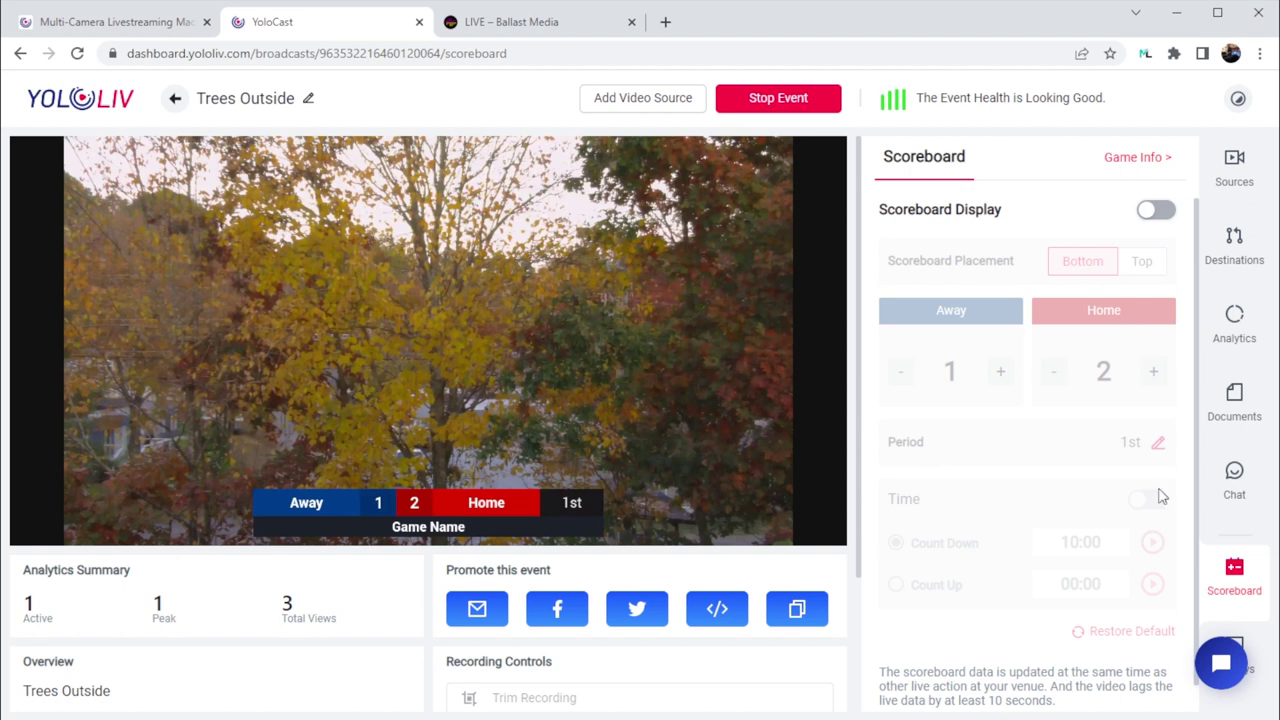
click(1250, 652)
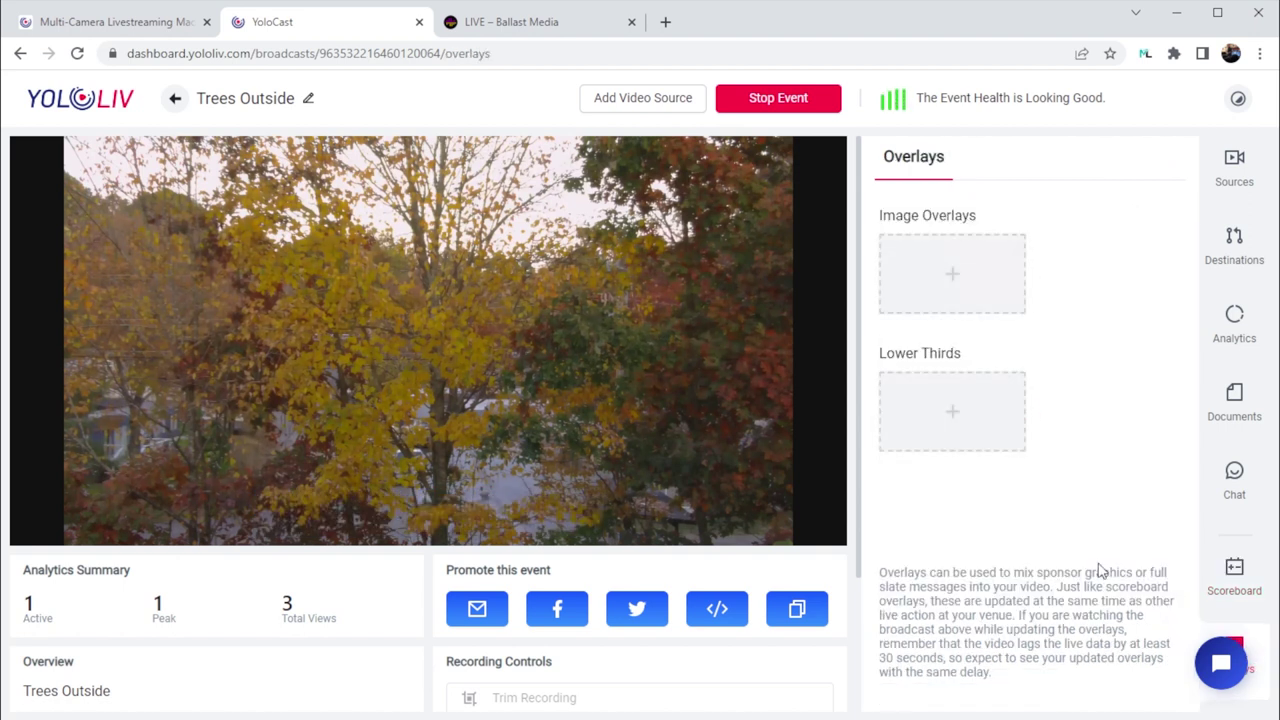
click(935, 282)
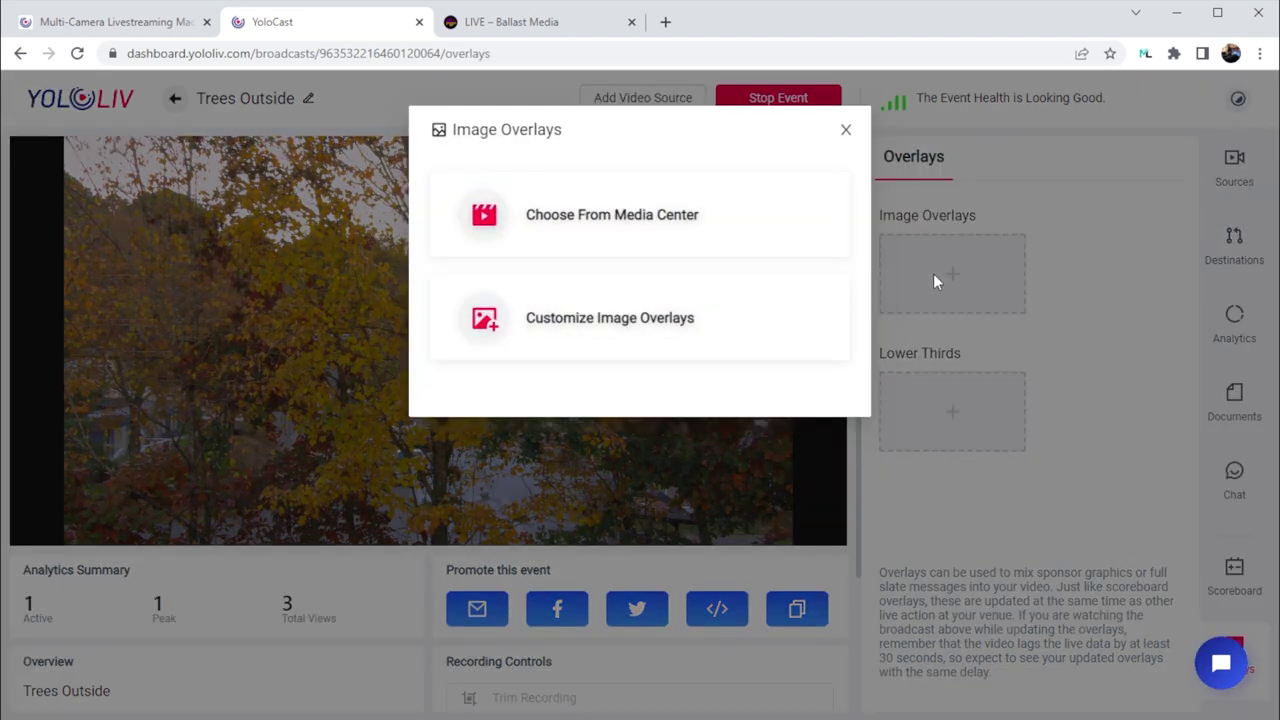
click(606, 224)
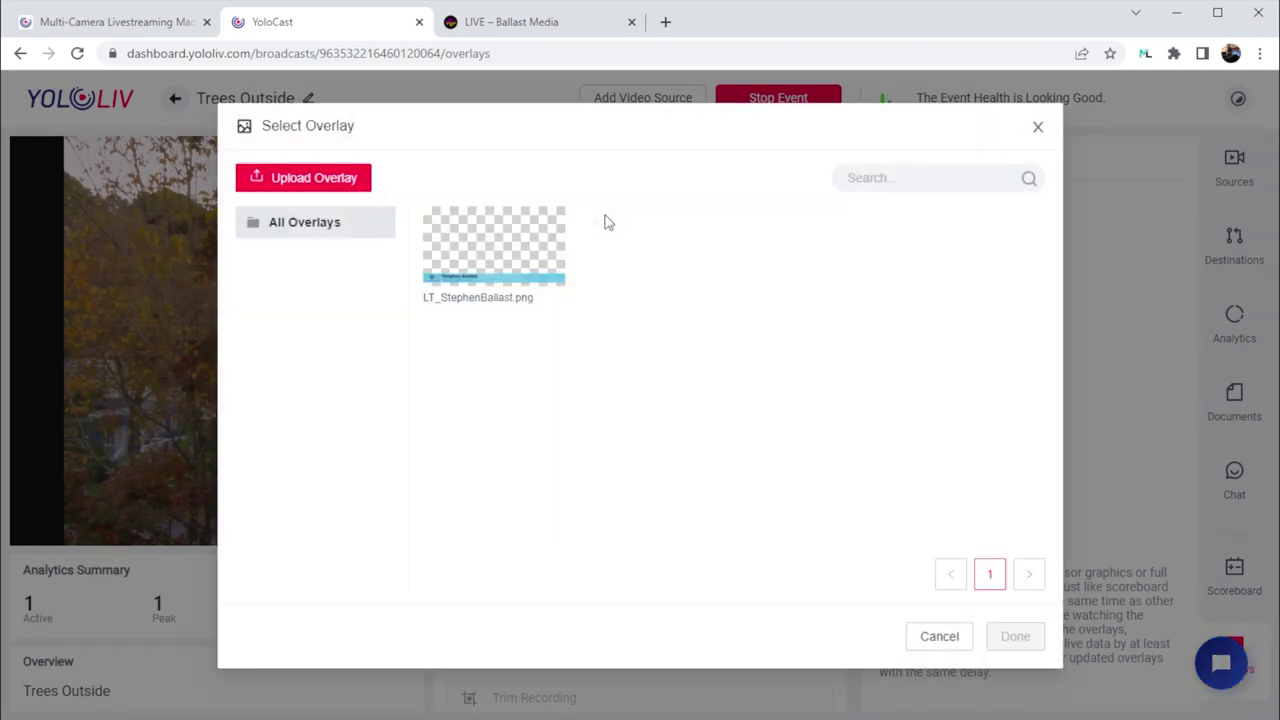
click(492, 248)
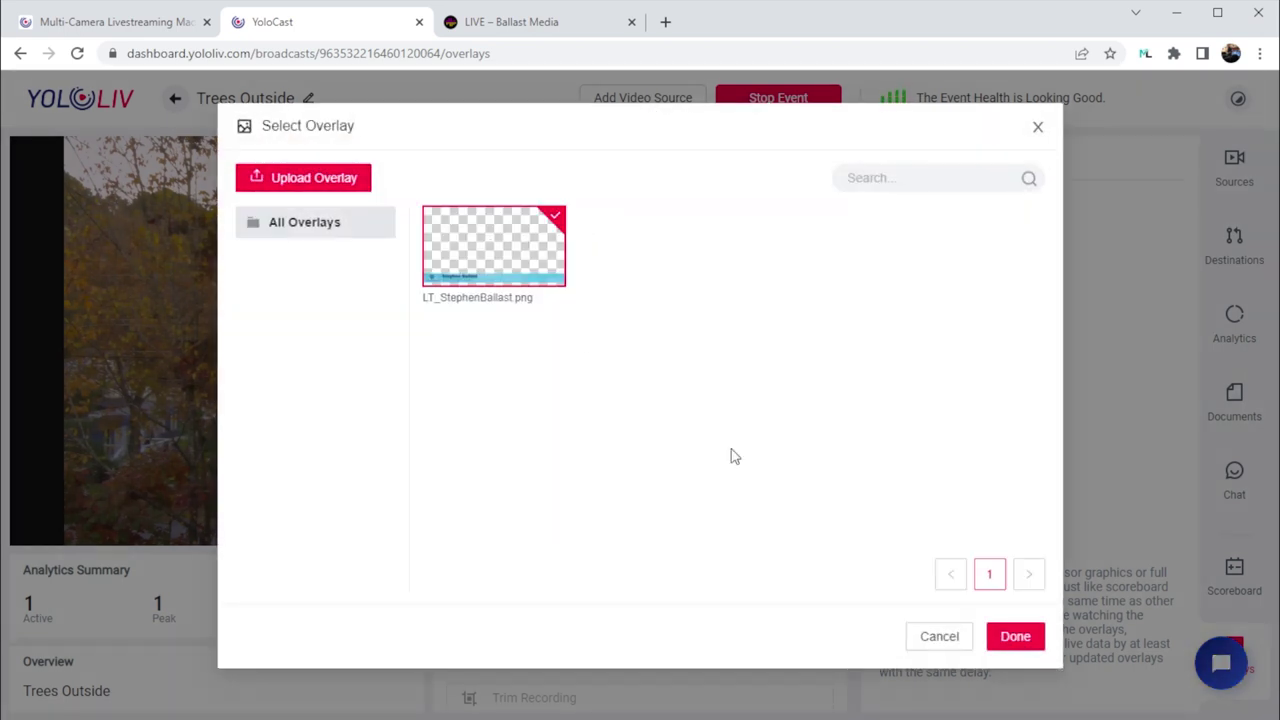
click(1020, 640)
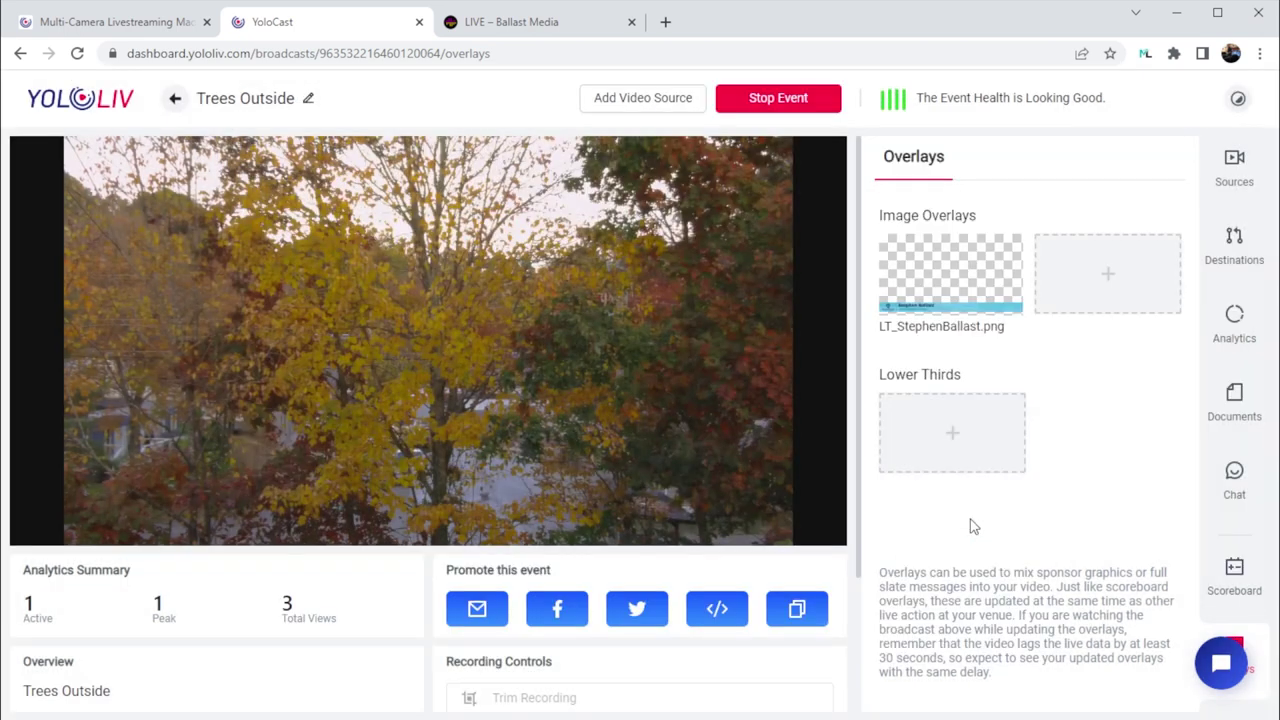
click(921, 280)
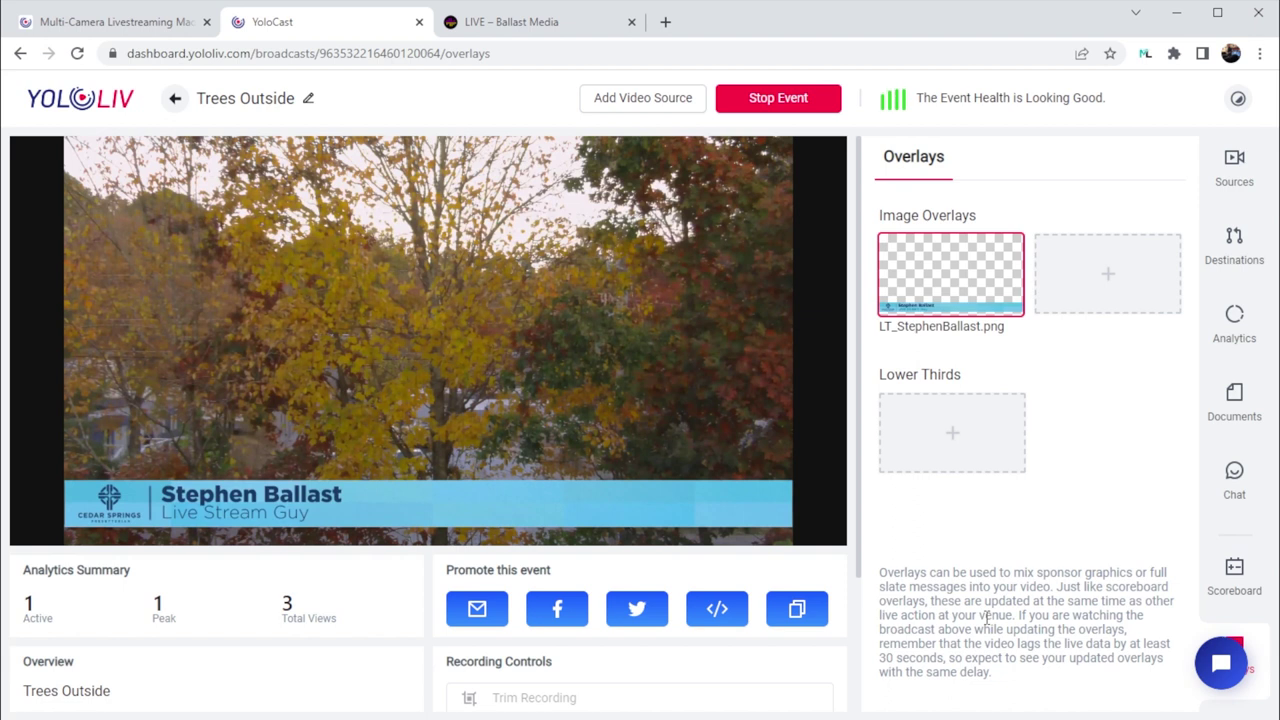
click(950, 425)
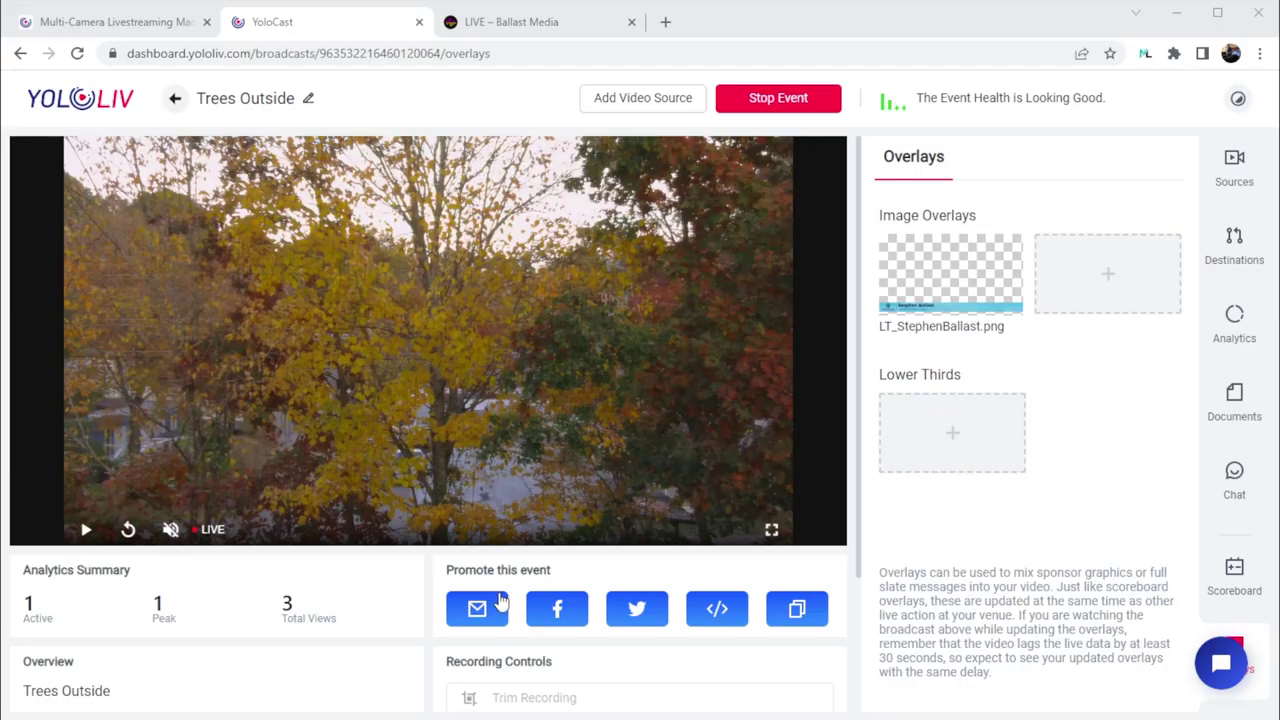
- Open the copied View On YoloLiv link in a new tab to view the public watch page
scroll(500, 597, down, 3)
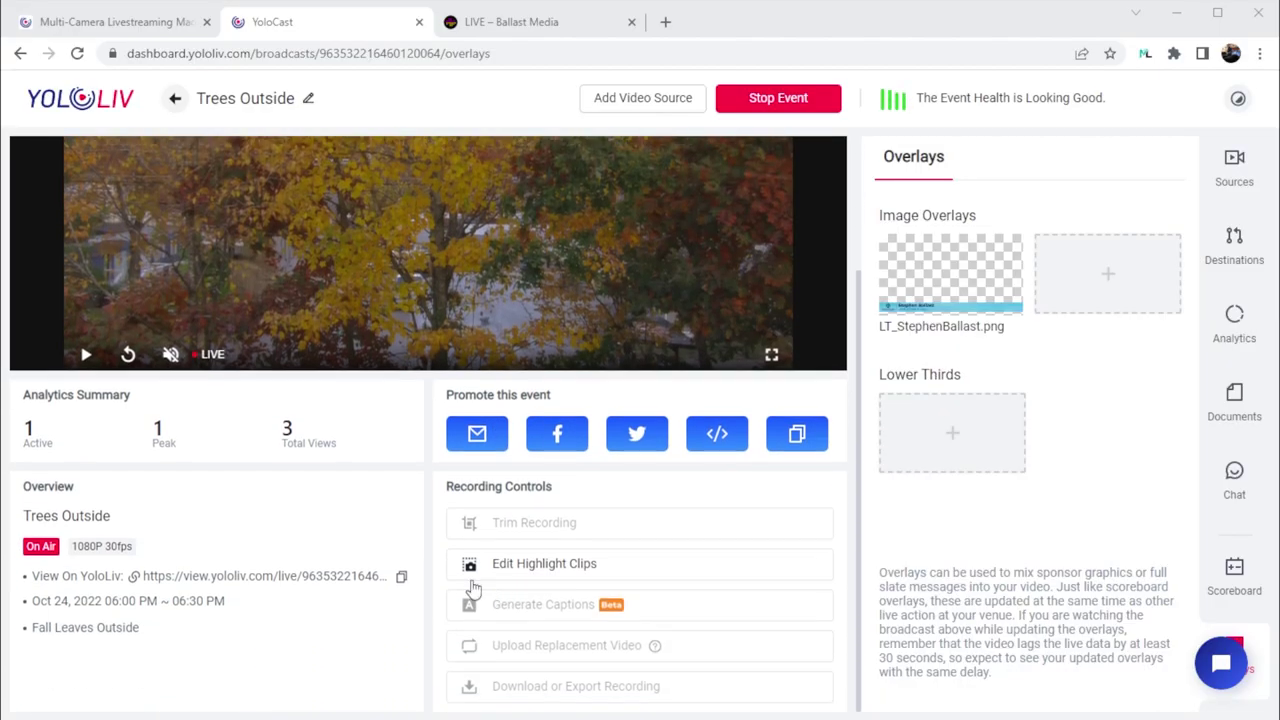
click(401, 577)
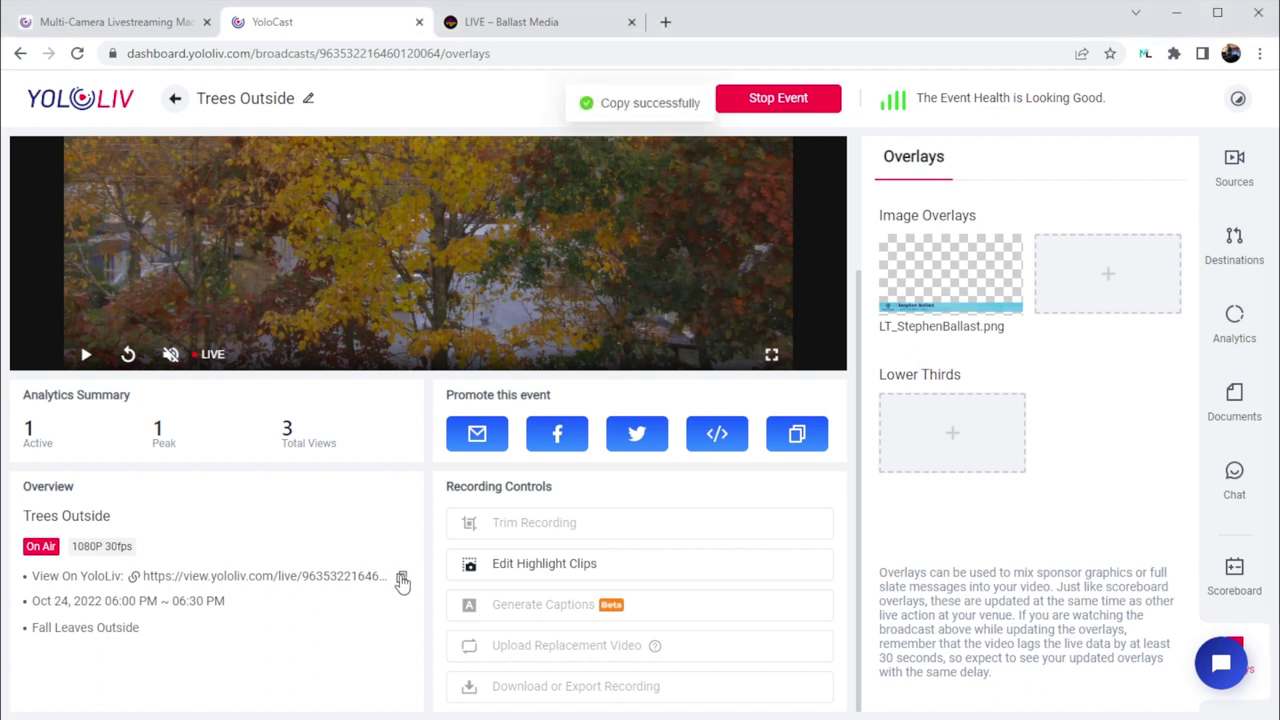
click(665, 21)
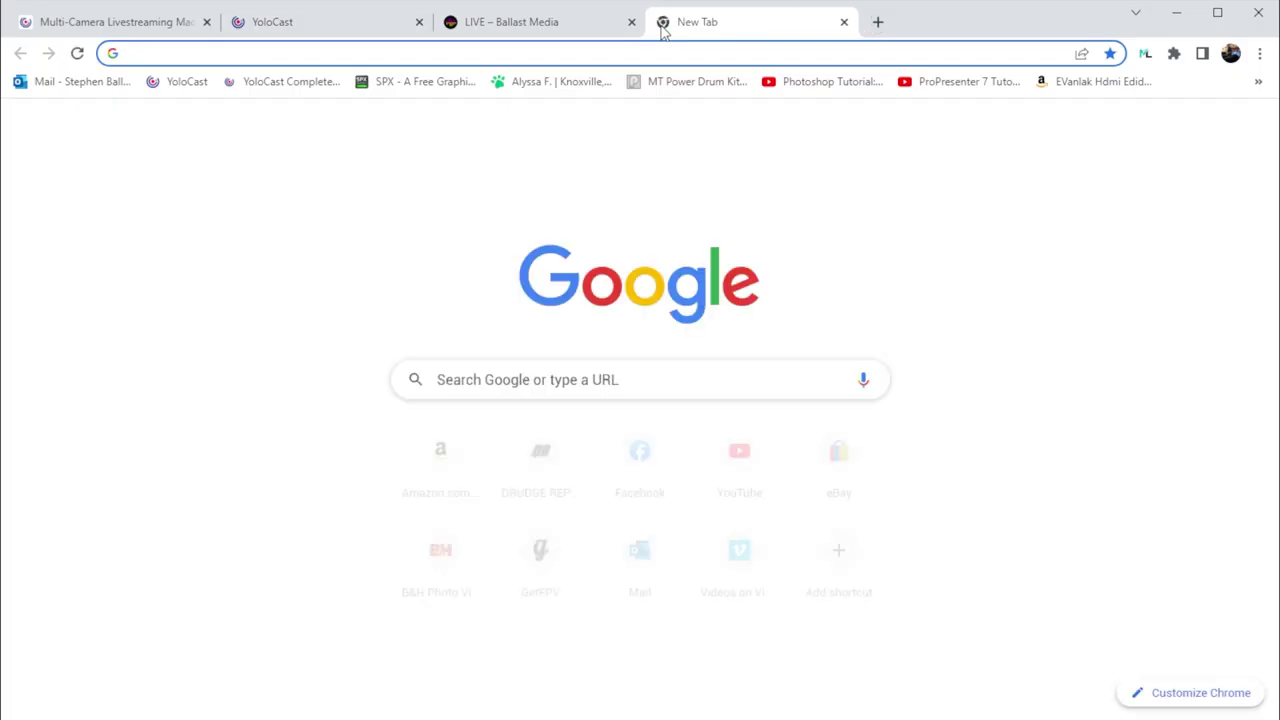
key(ctrl+v)
key(Return)
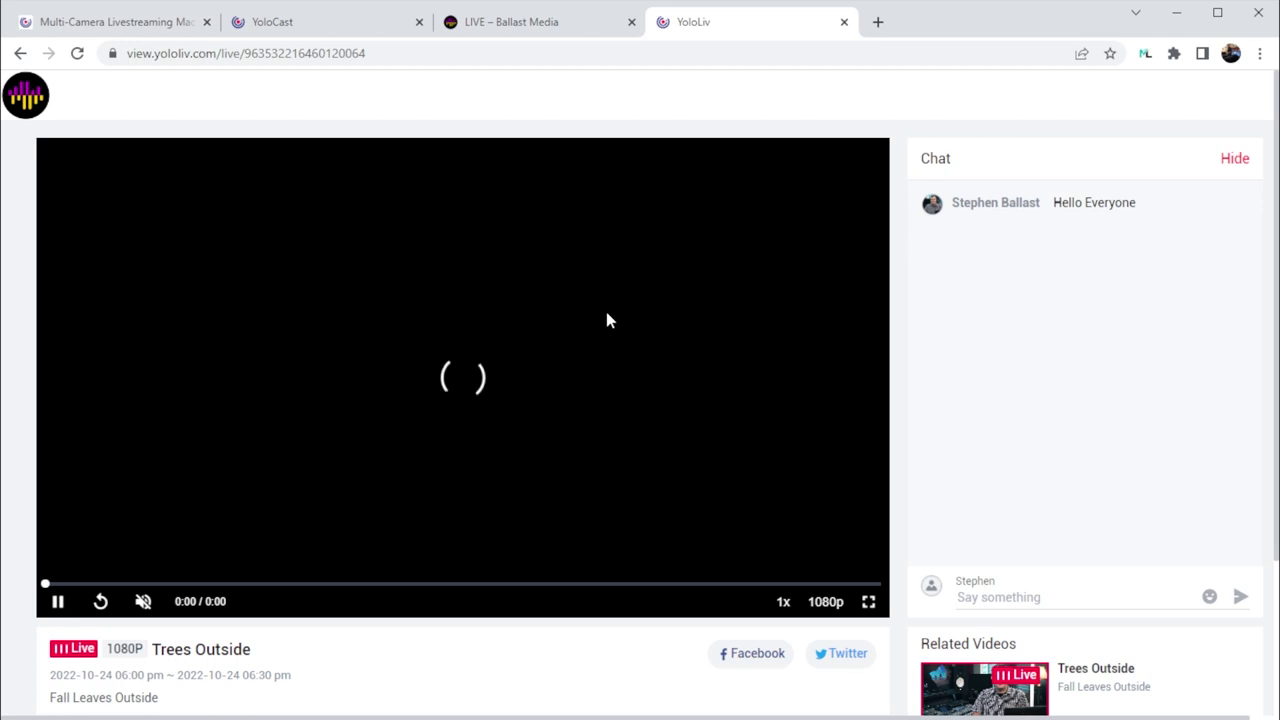
scroll(607, 315, down, 2)
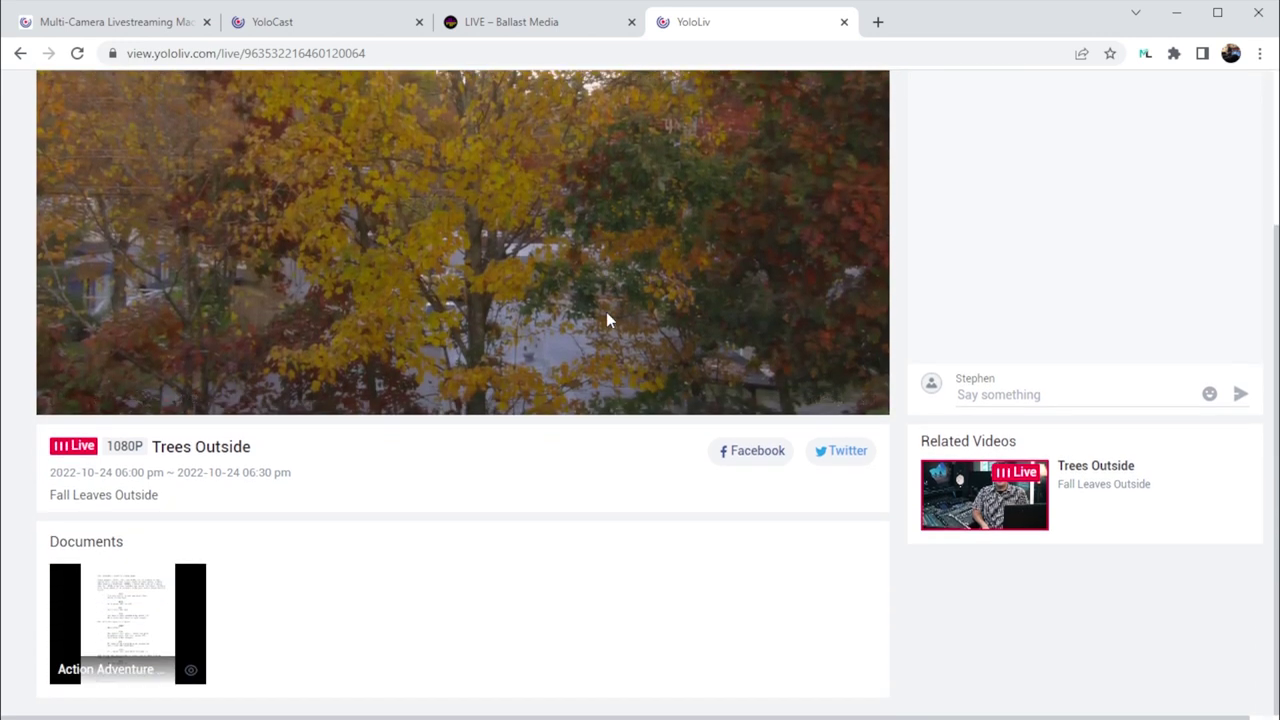
scroll(607, 319, up, 2)
click(843, 22)
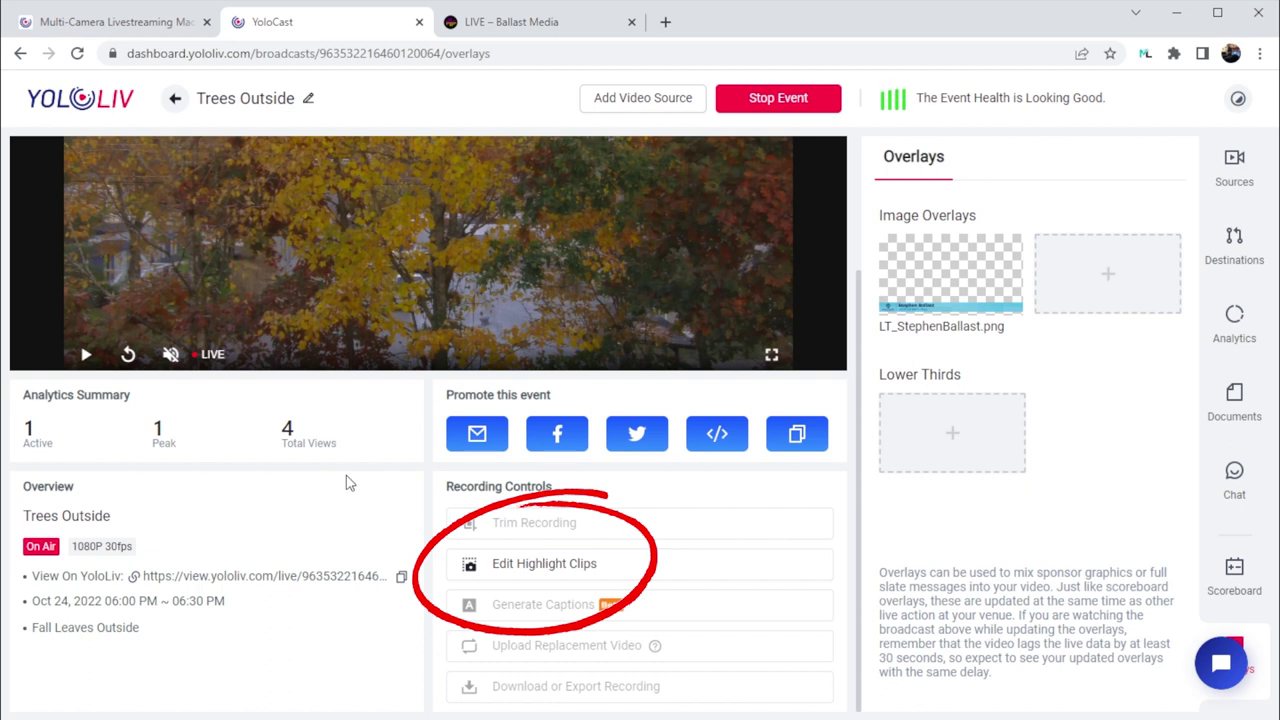
- Trim a 1:40 highlight from the live stream, name it Goal!, and save it
click(537, 568)
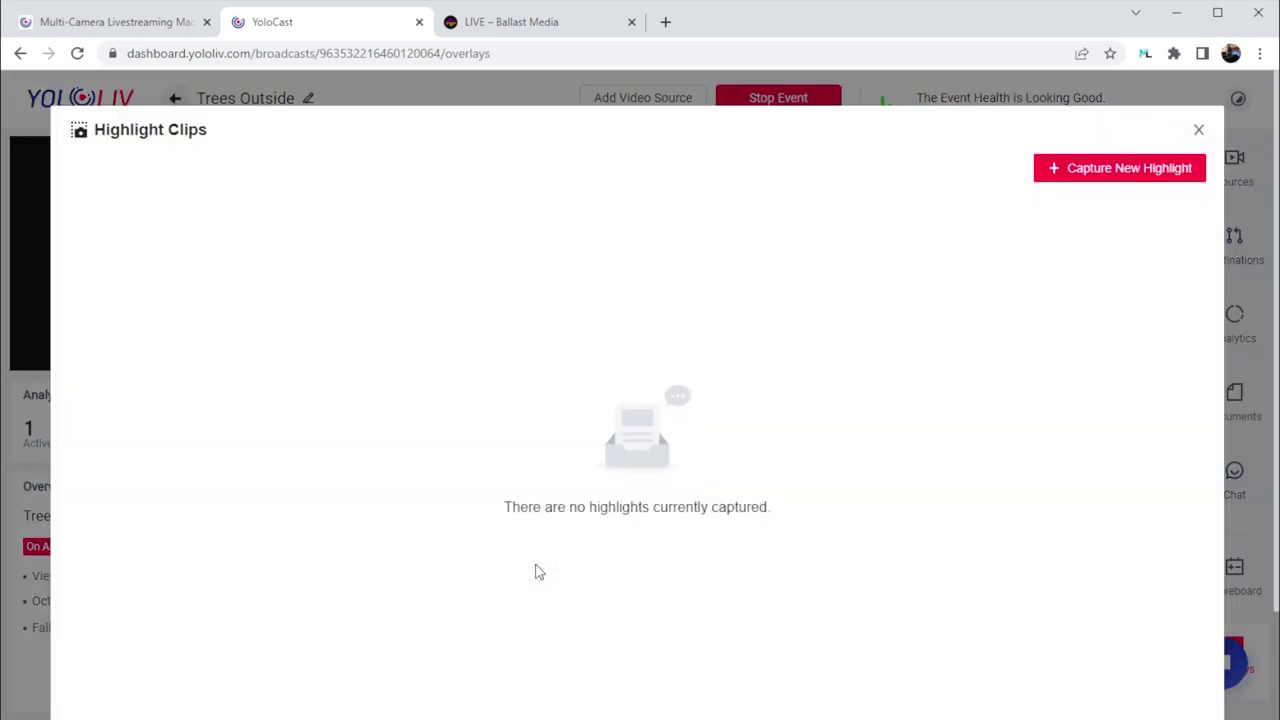
click(1120, 172)
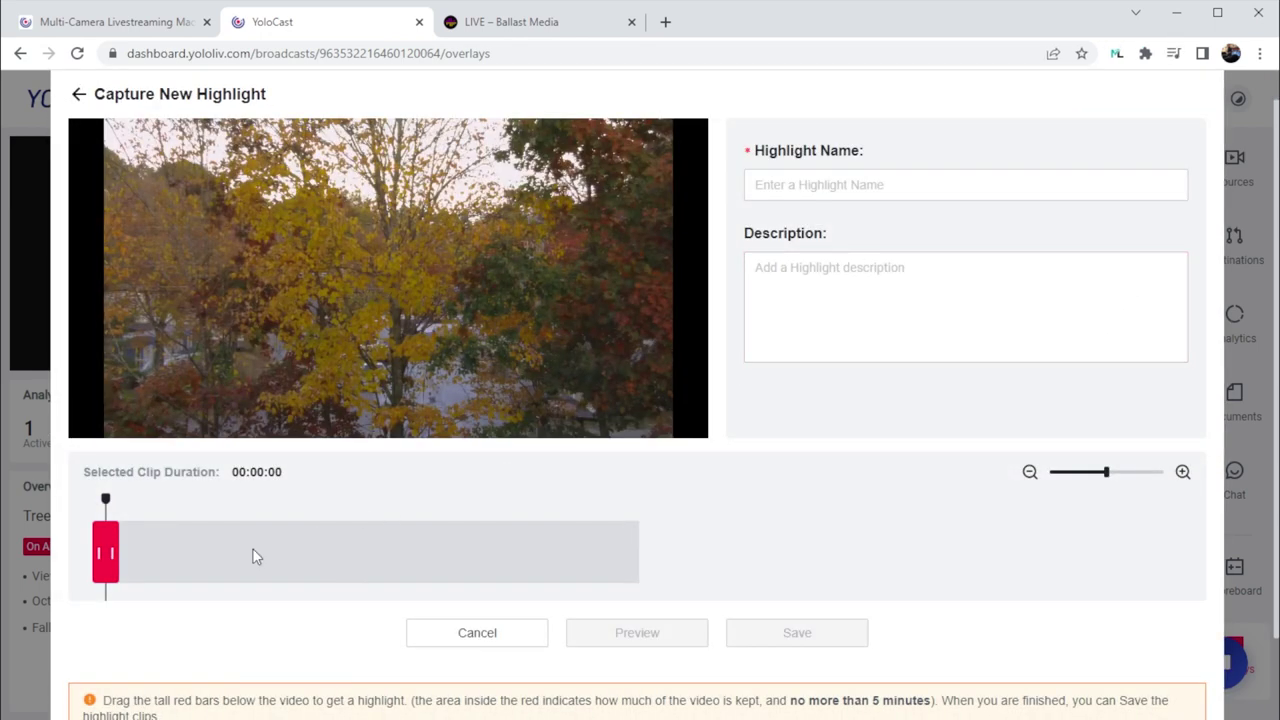
drag(113, 557, 352, 562)
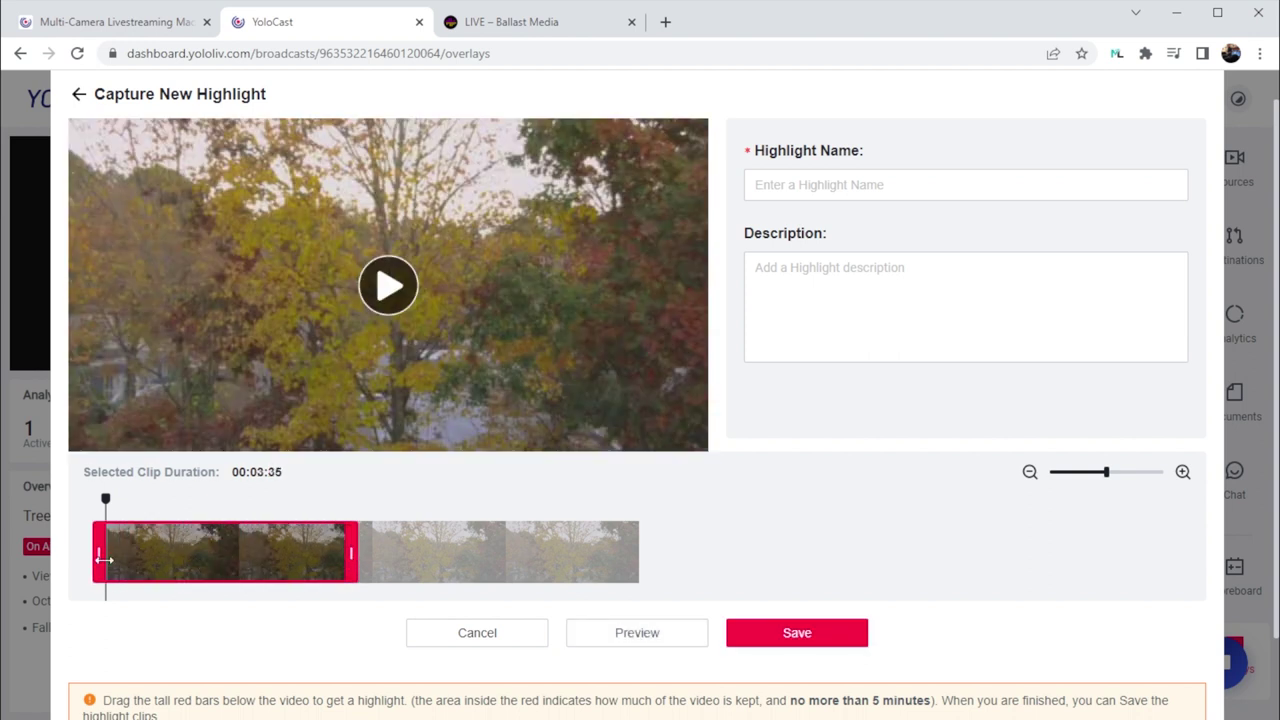
click(819, 187)
text(Goal!)
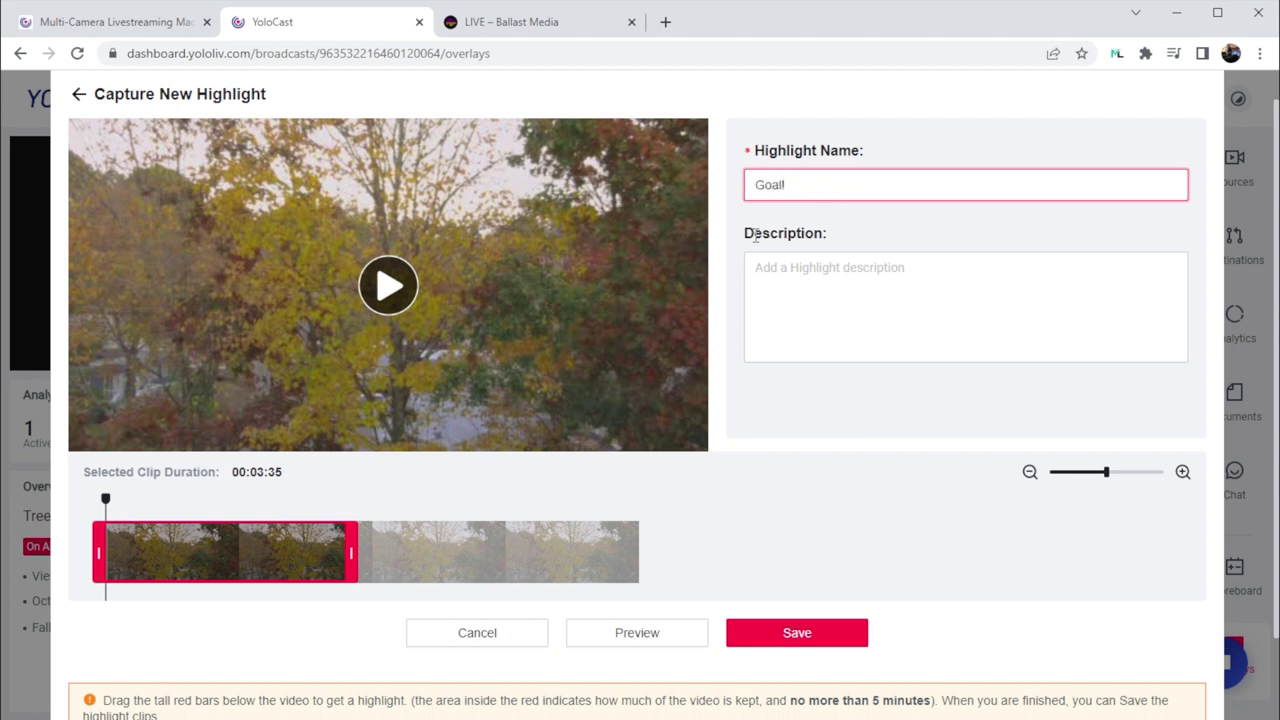
drag(1108, 476, 1124, 481)
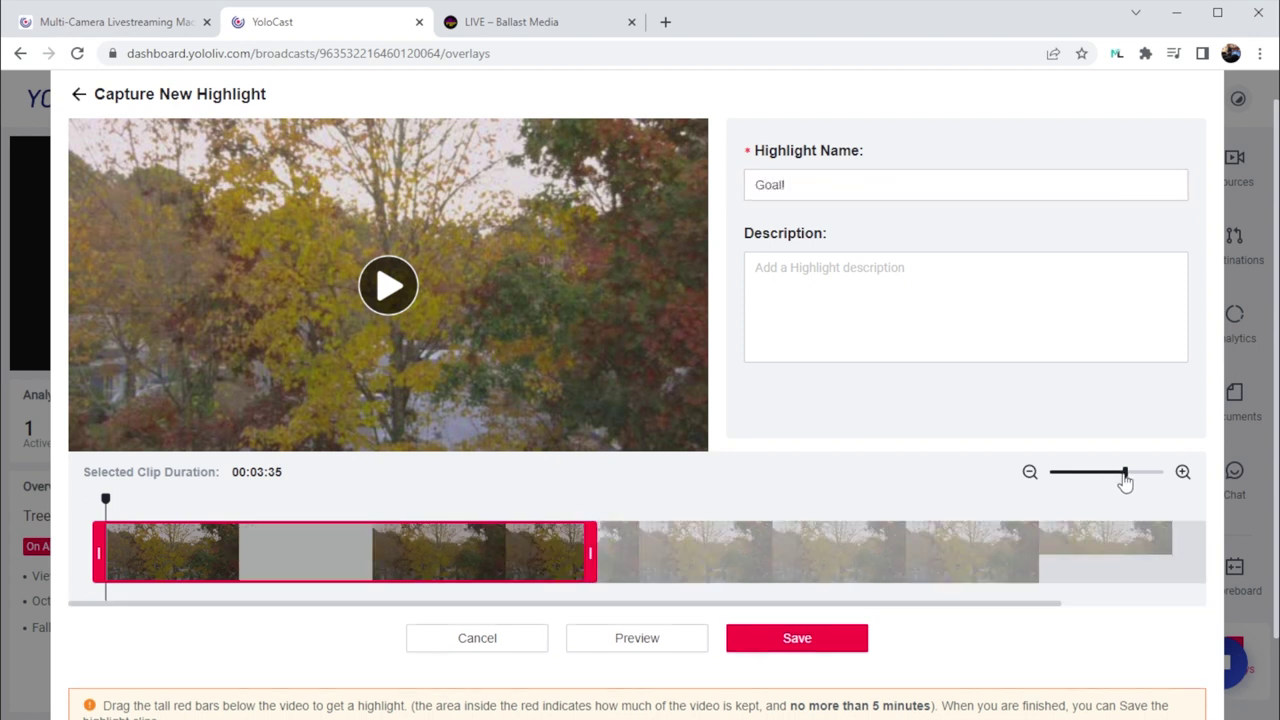
drag(99, 556, 356, 558)
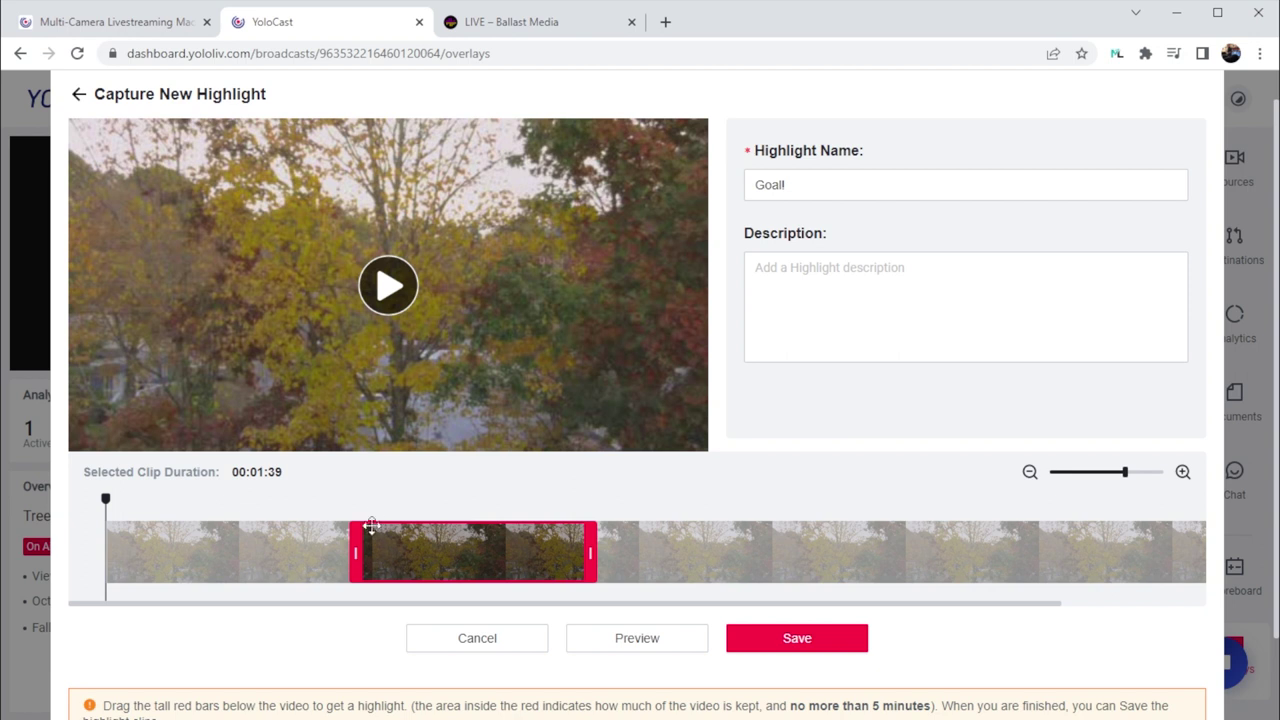
click(794, 642)
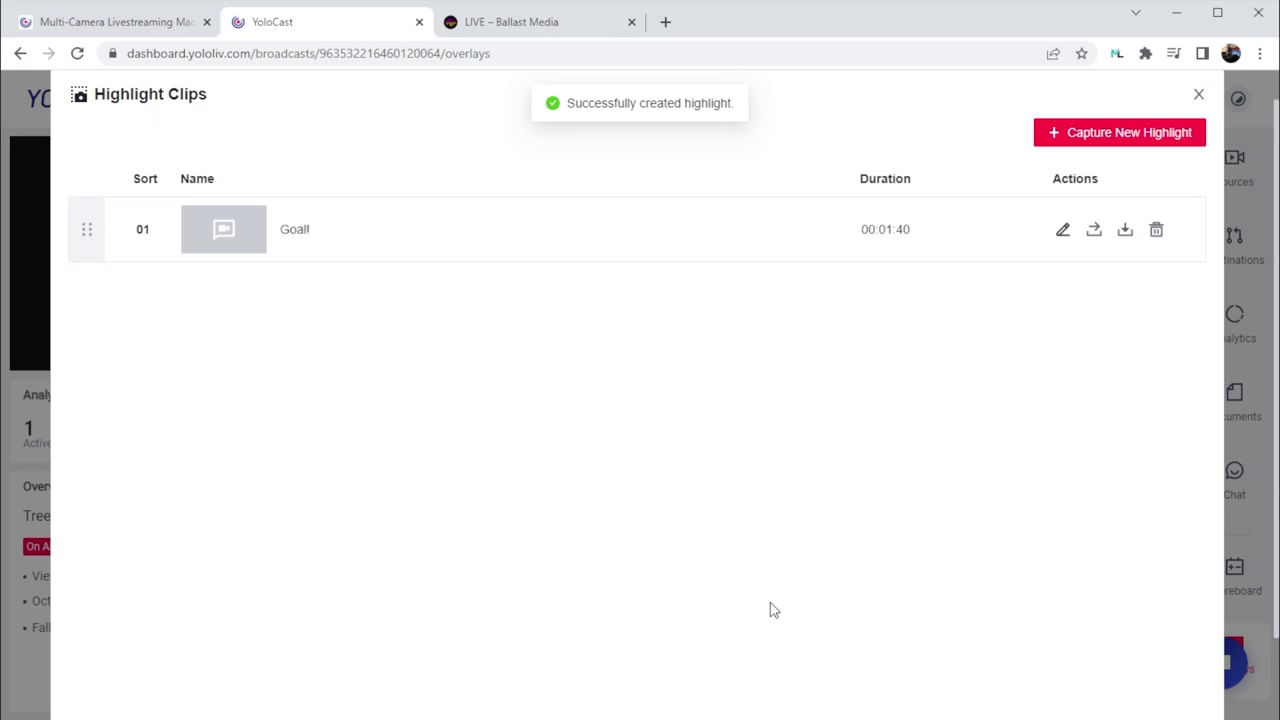
click(1126, 232)
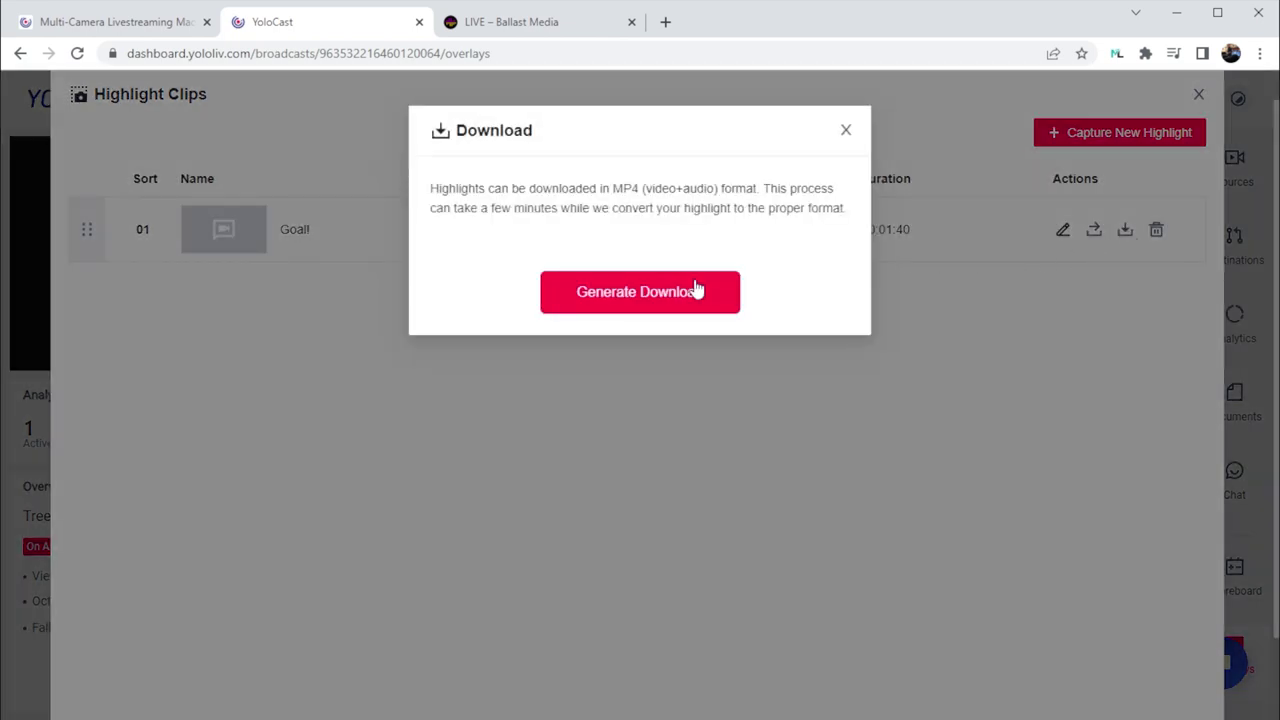
- Download the Goal! highlight as an MP4 and preview Facebook sharing without posting
click(697, 289)
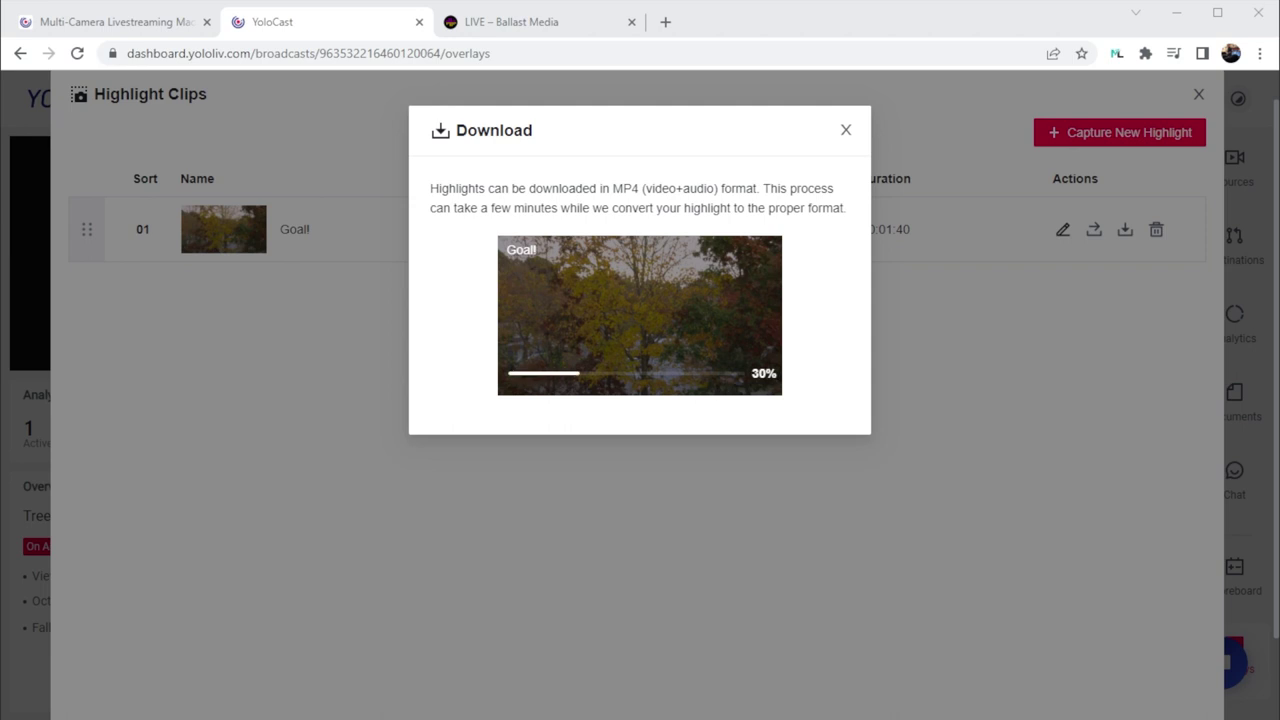
click(714, 411)
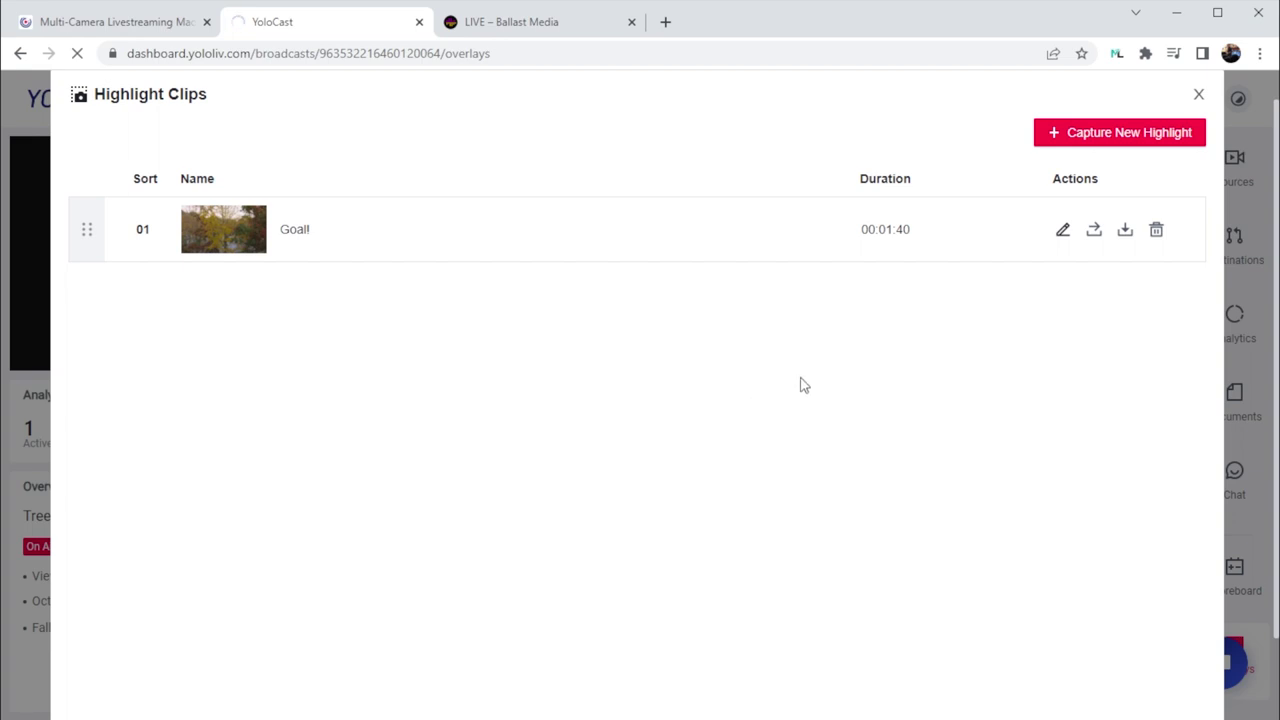
click(1093, 232)
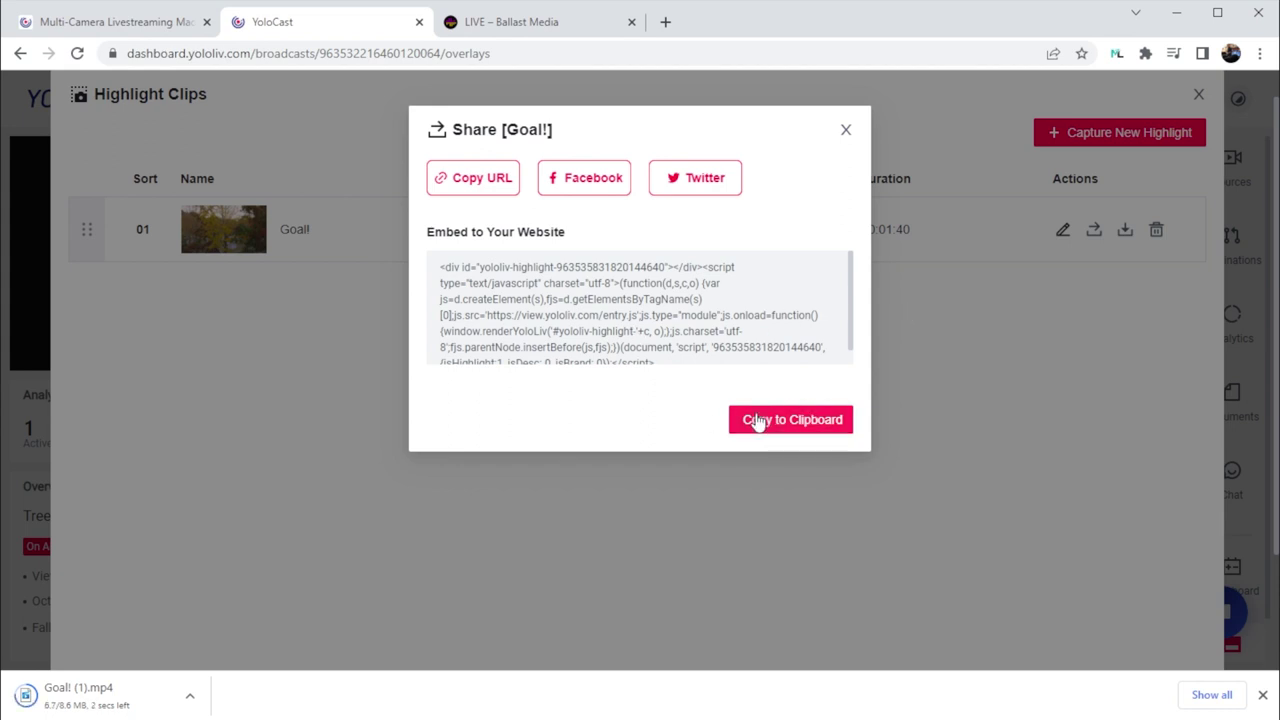
click(597, 185)
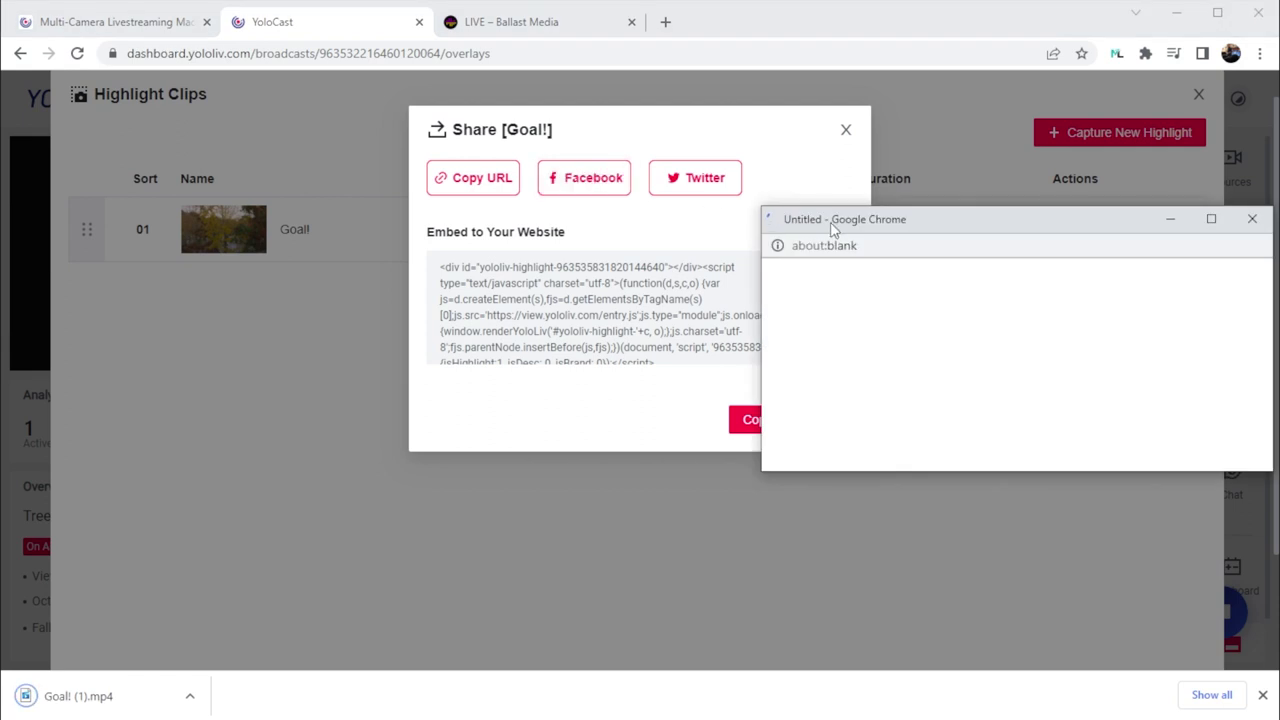
drag(845, 227, 607, 115)
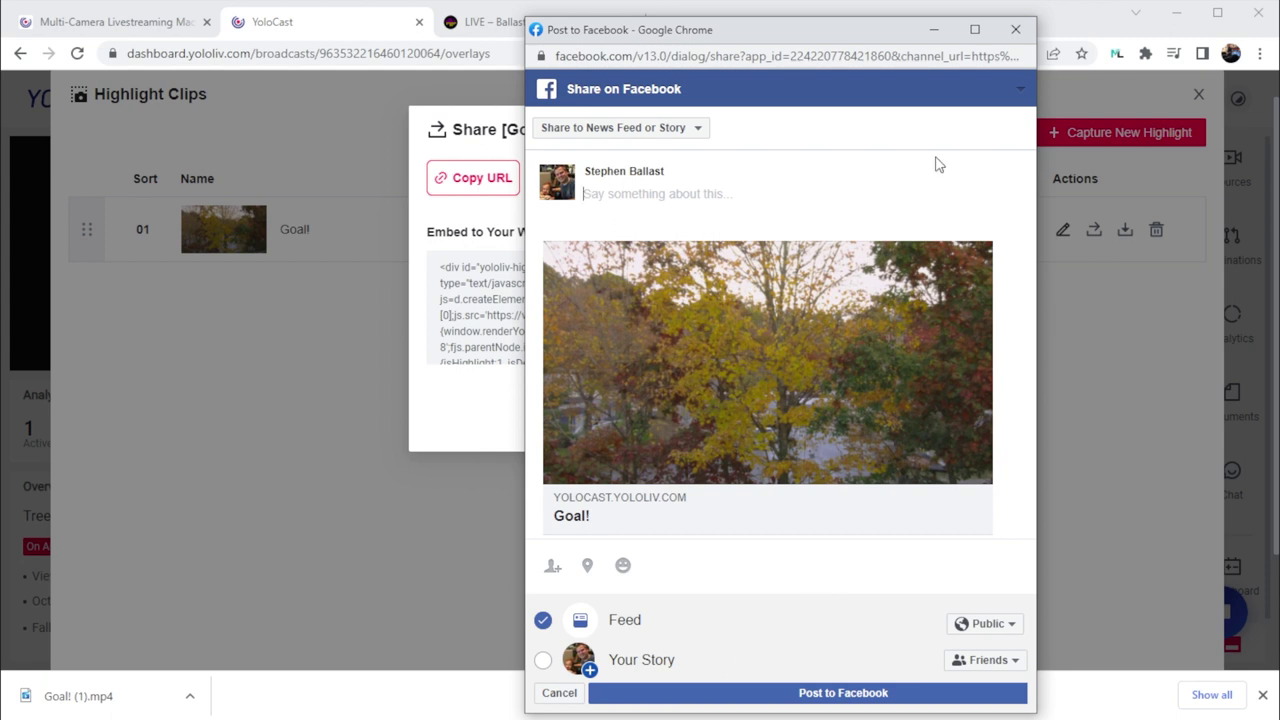
click(1016, 33)
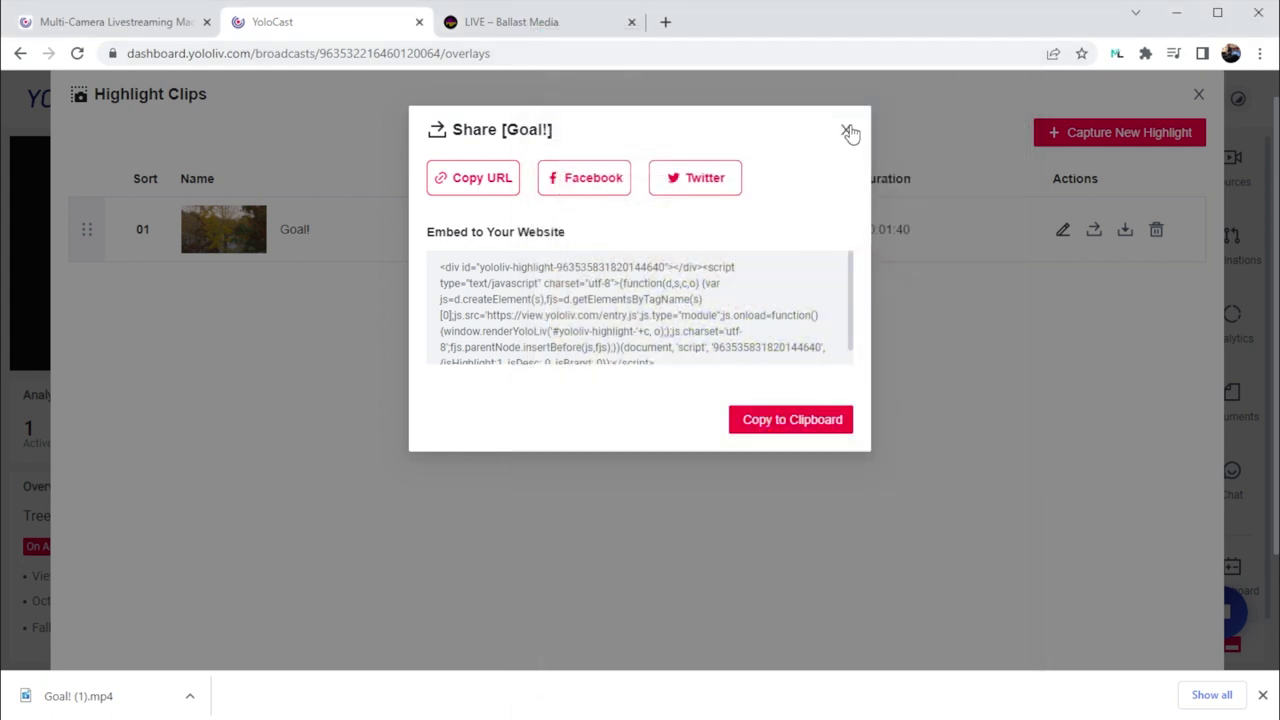
click(846, 132)
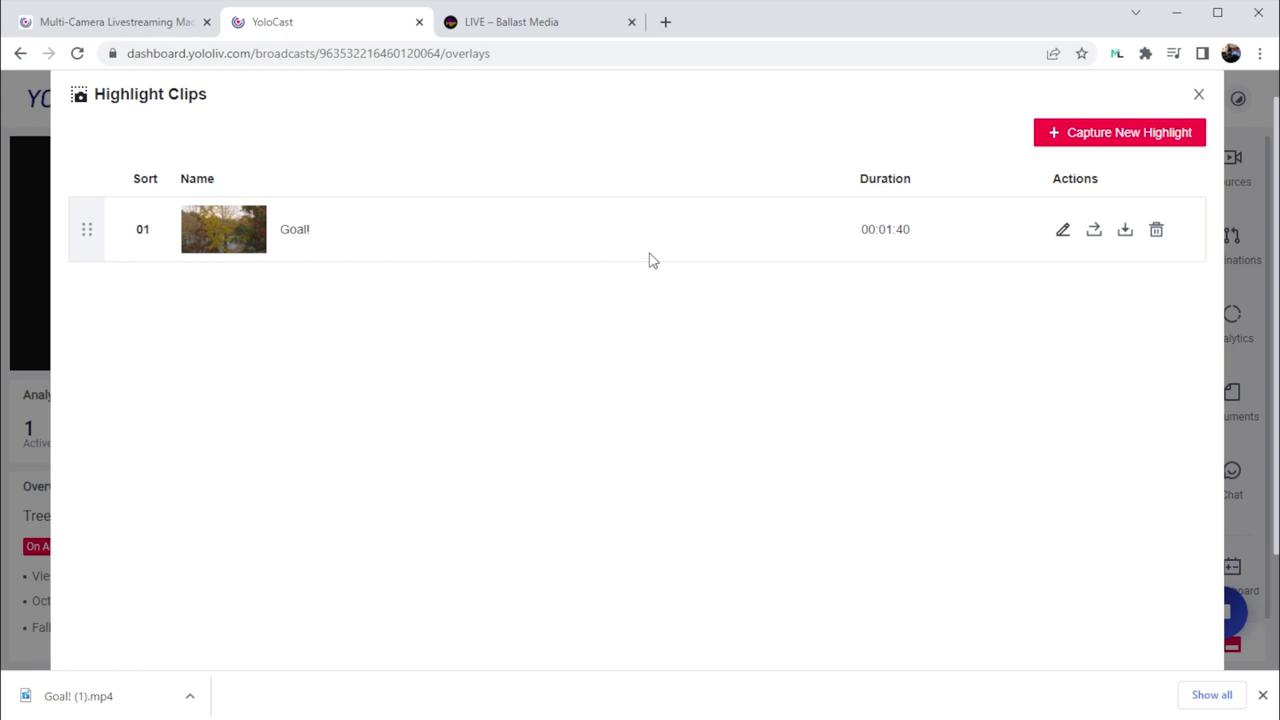
click(1201, 96)
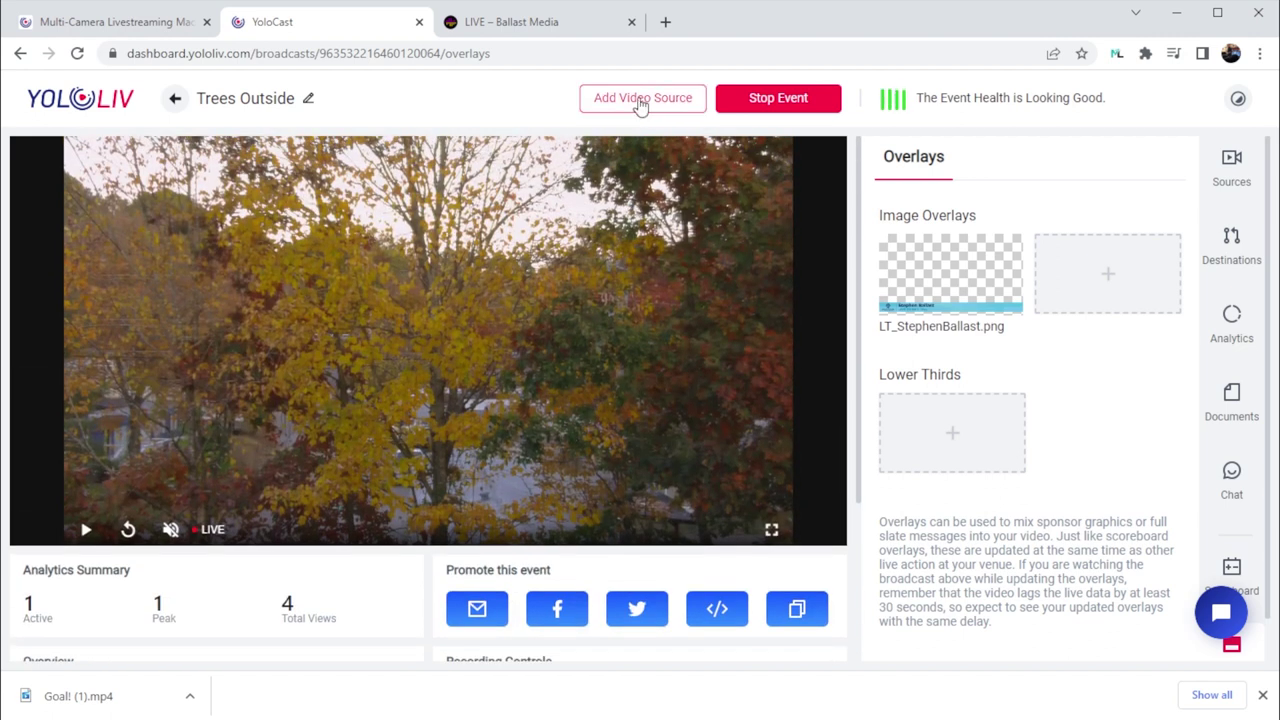
- Insert fpv drone flying.mp4 into the live stream, accepting the high-bitrate warning
click(641, 104)
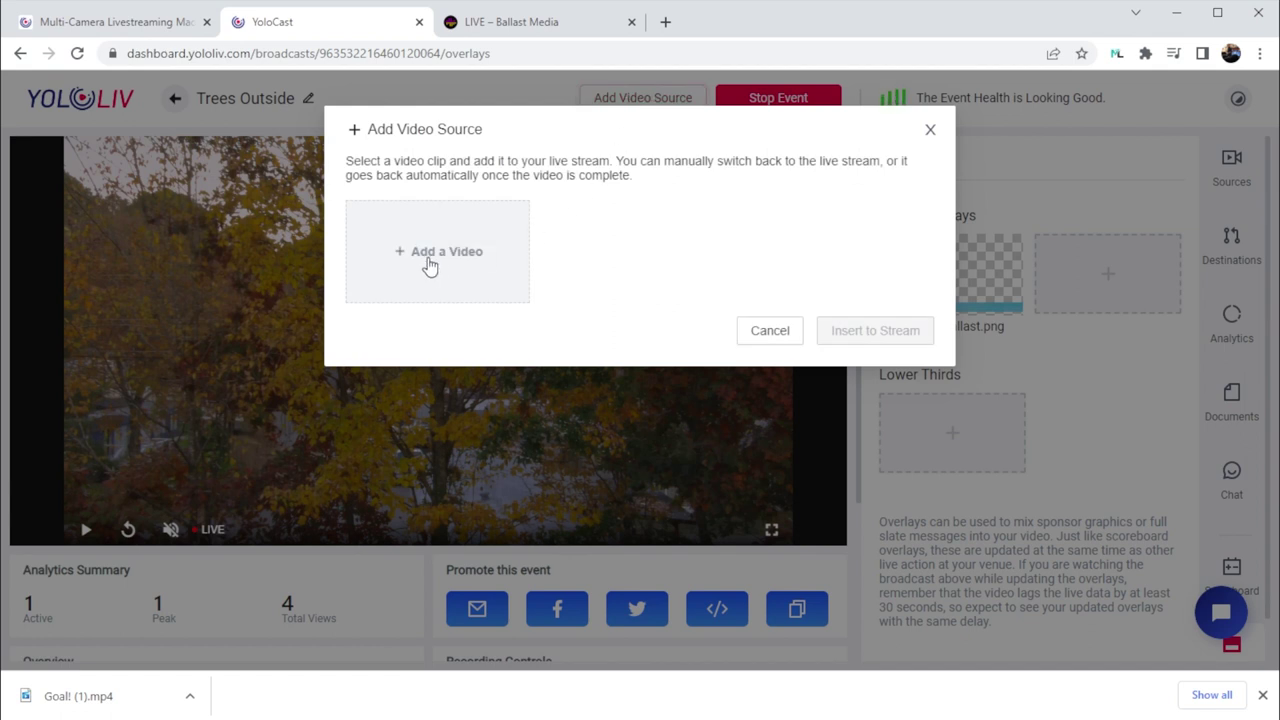
click(430, 266)
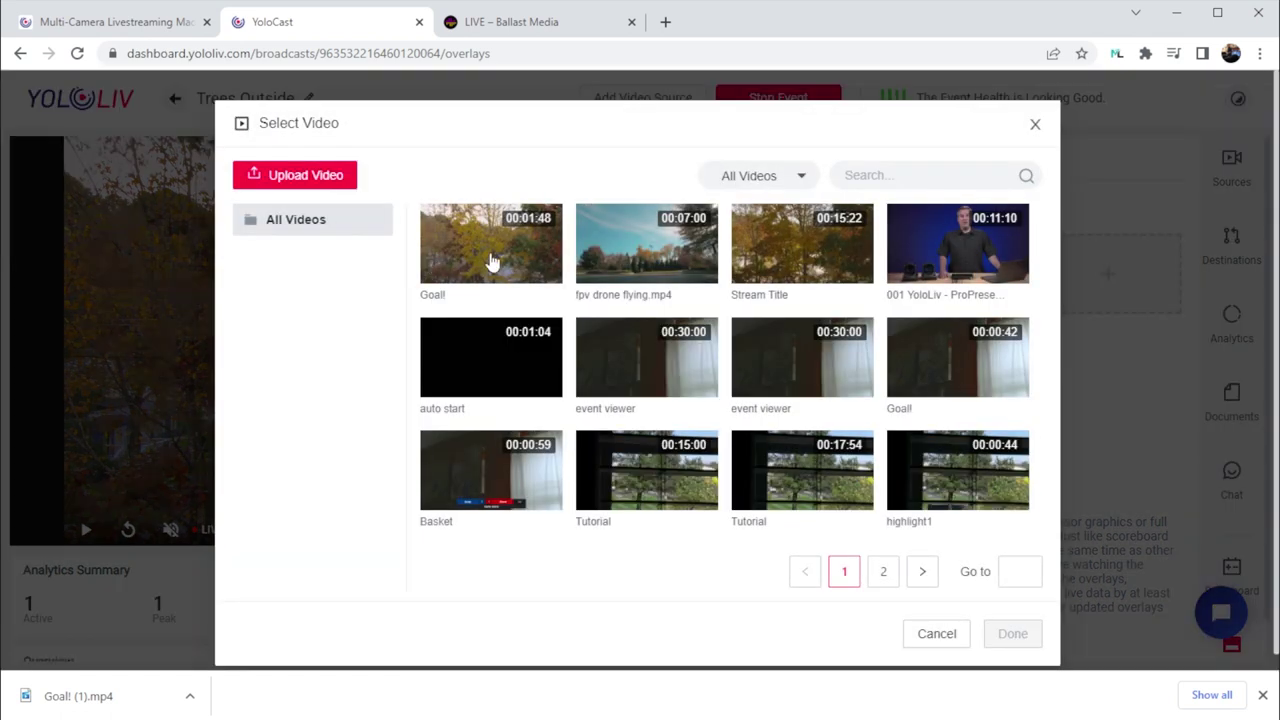
click(645, 252)
click(1013, 635)
click(805, 209)
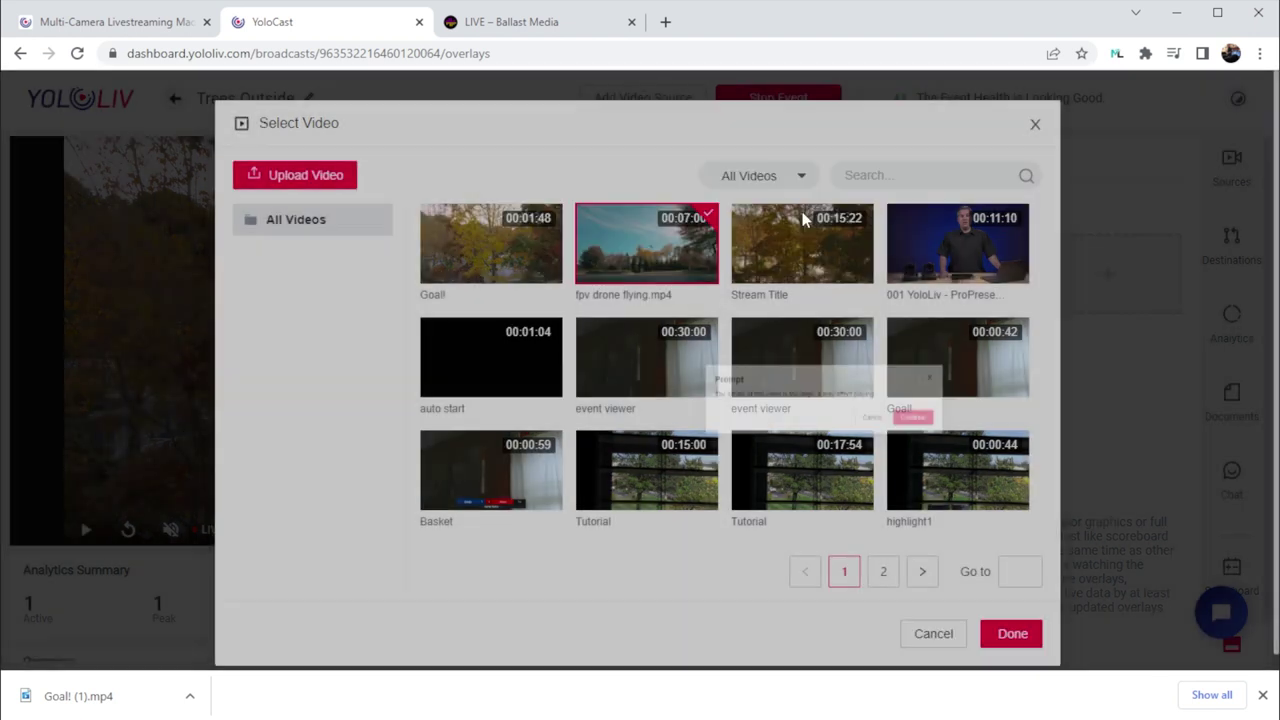
click(452, 249)
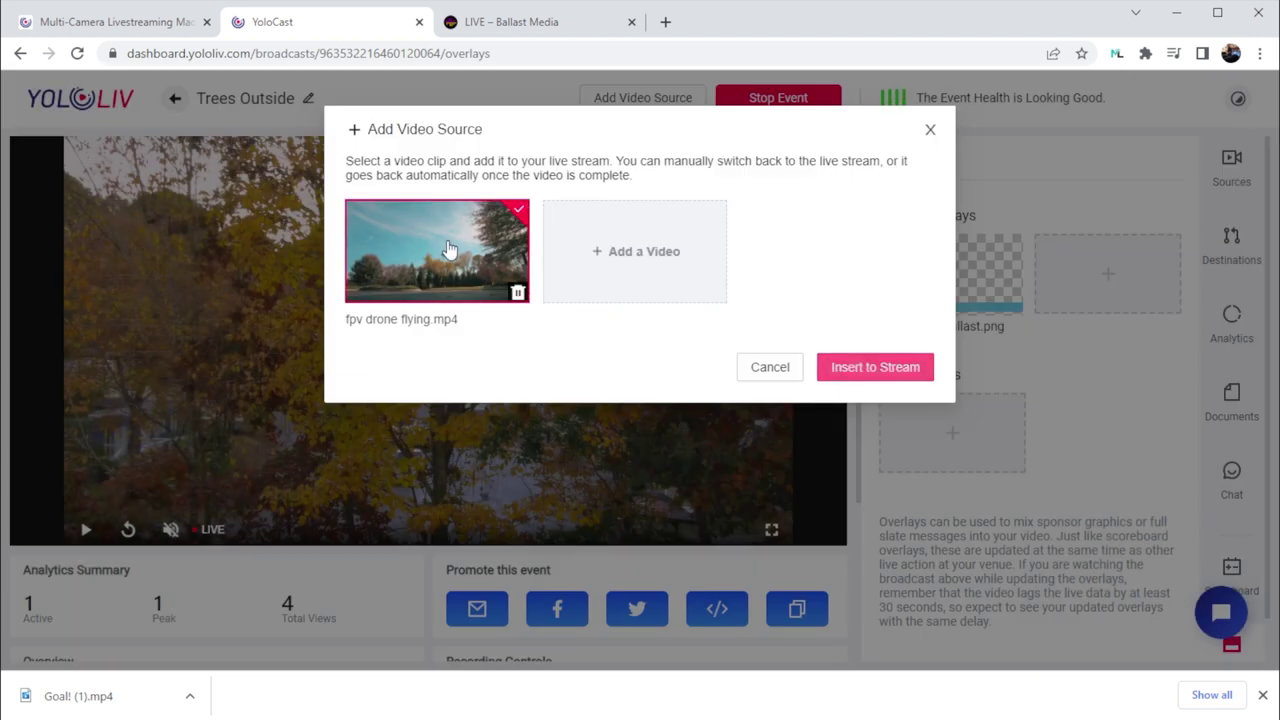
click(858, 370)
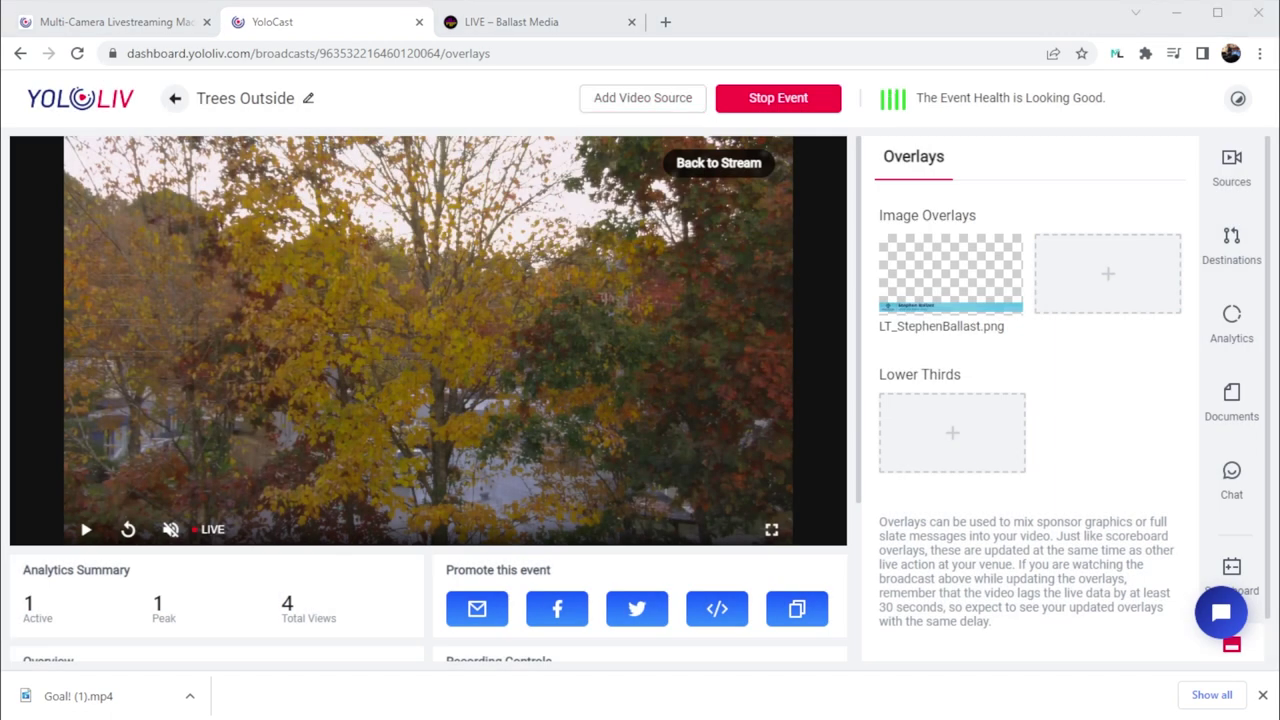
click(517, 24)
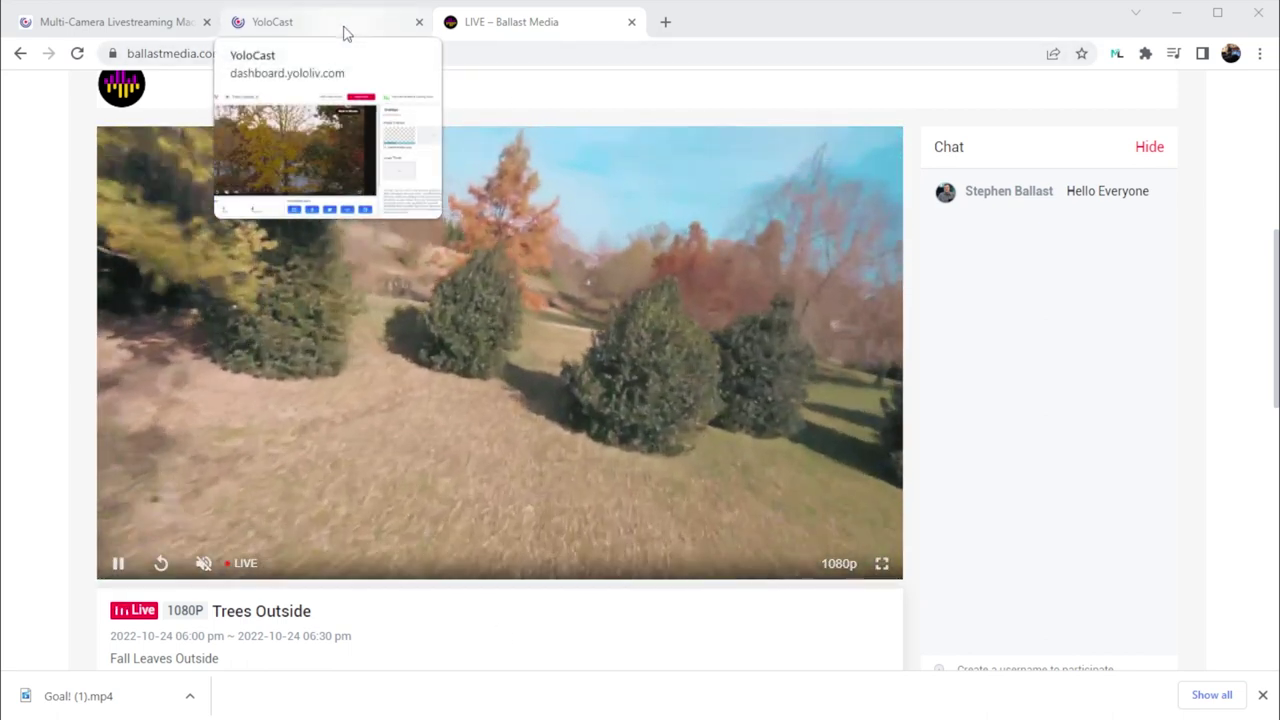
- Return to the Trees Outside dashboard and switch the stream back to the live camera
click(343, 22)
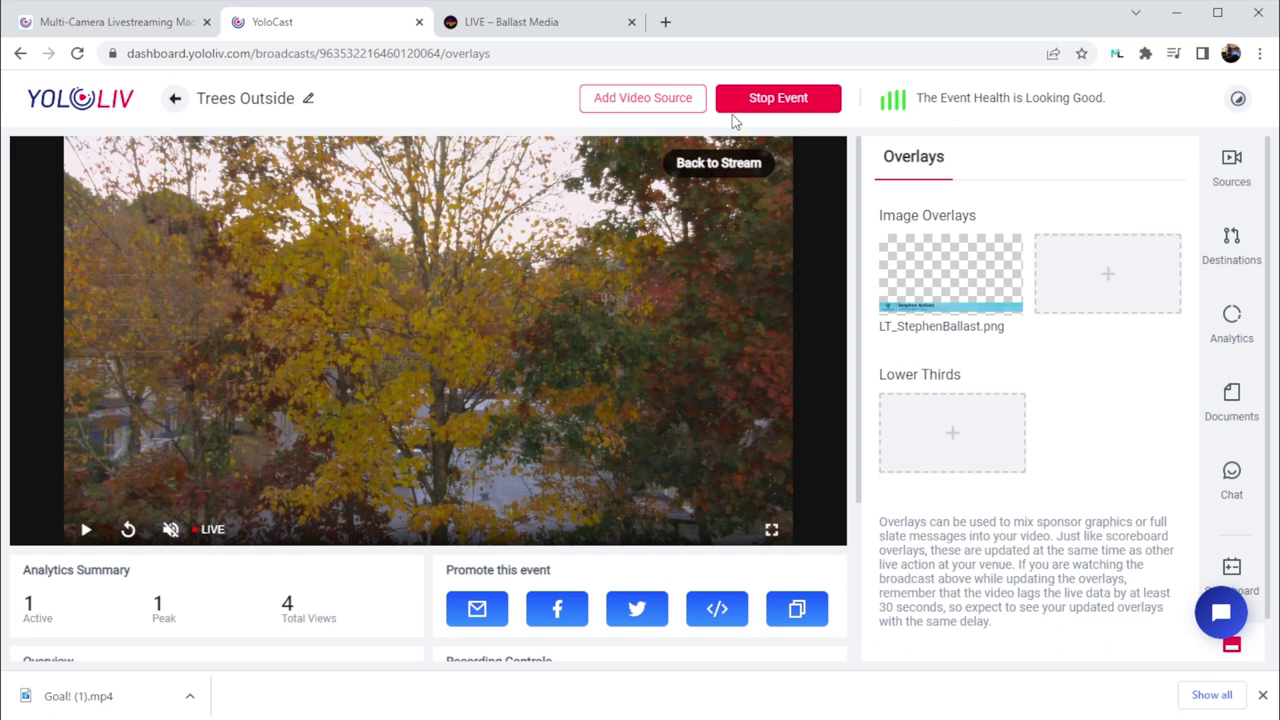
click(702, 167)
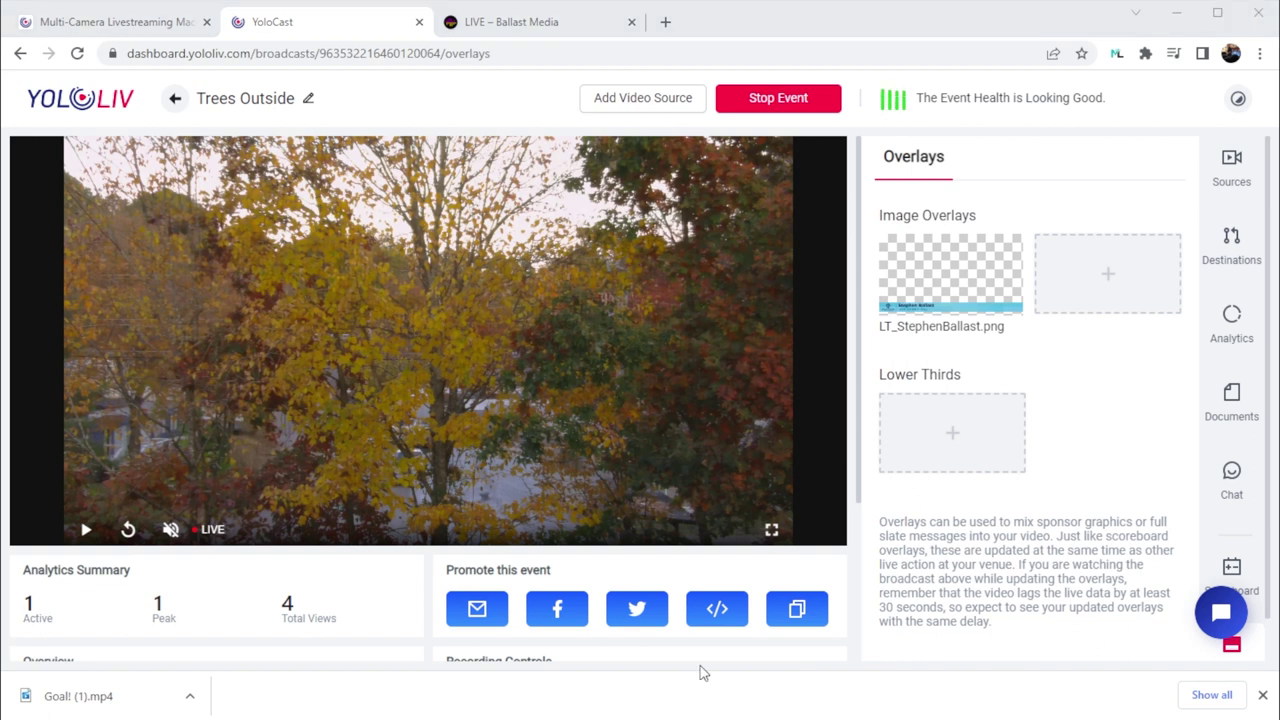
- Stop the Trees Outside broadcast, then reopen it from Past Events
click(777, 104)
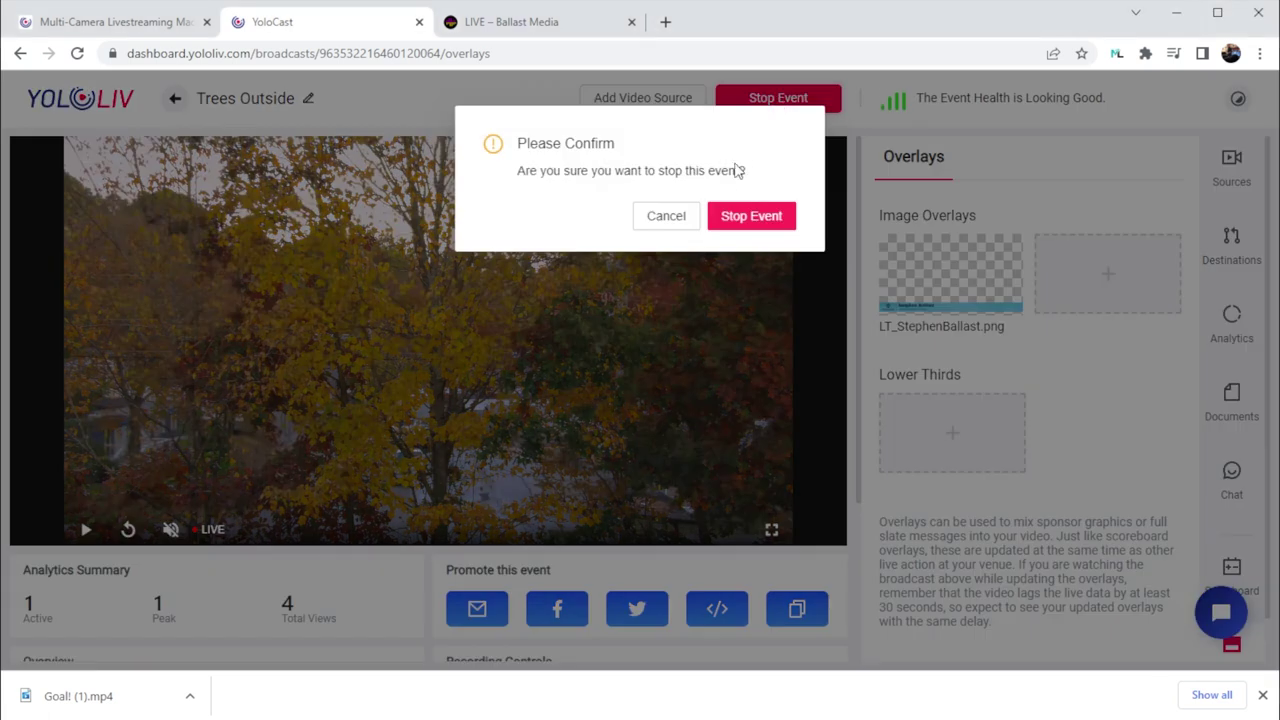
click(747, 226)
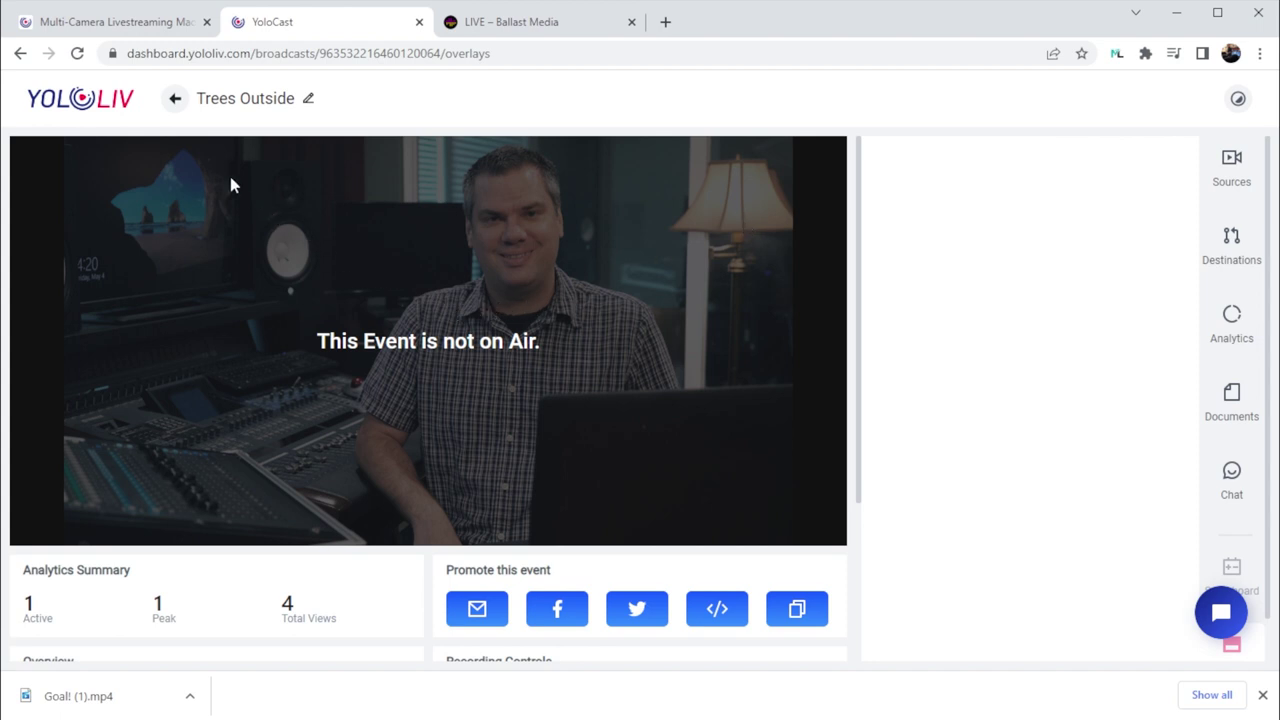
click(175, 99)
click(432, 212)
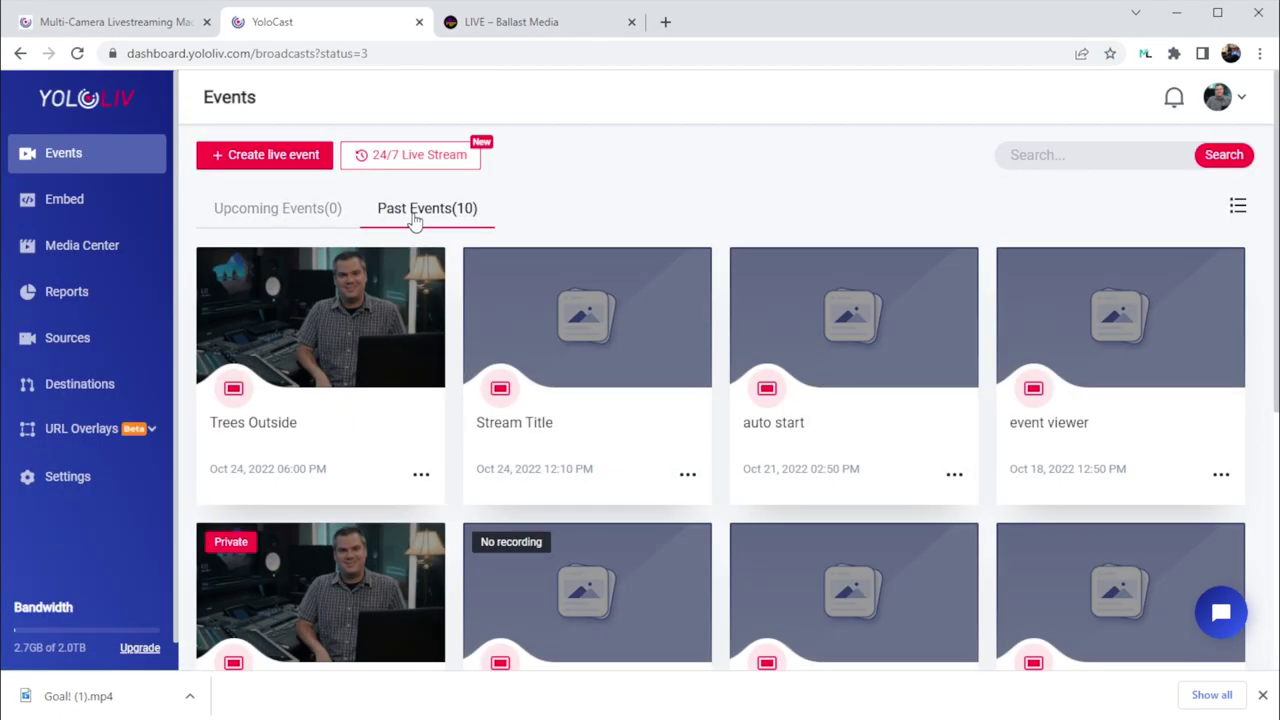
click(320, 328)
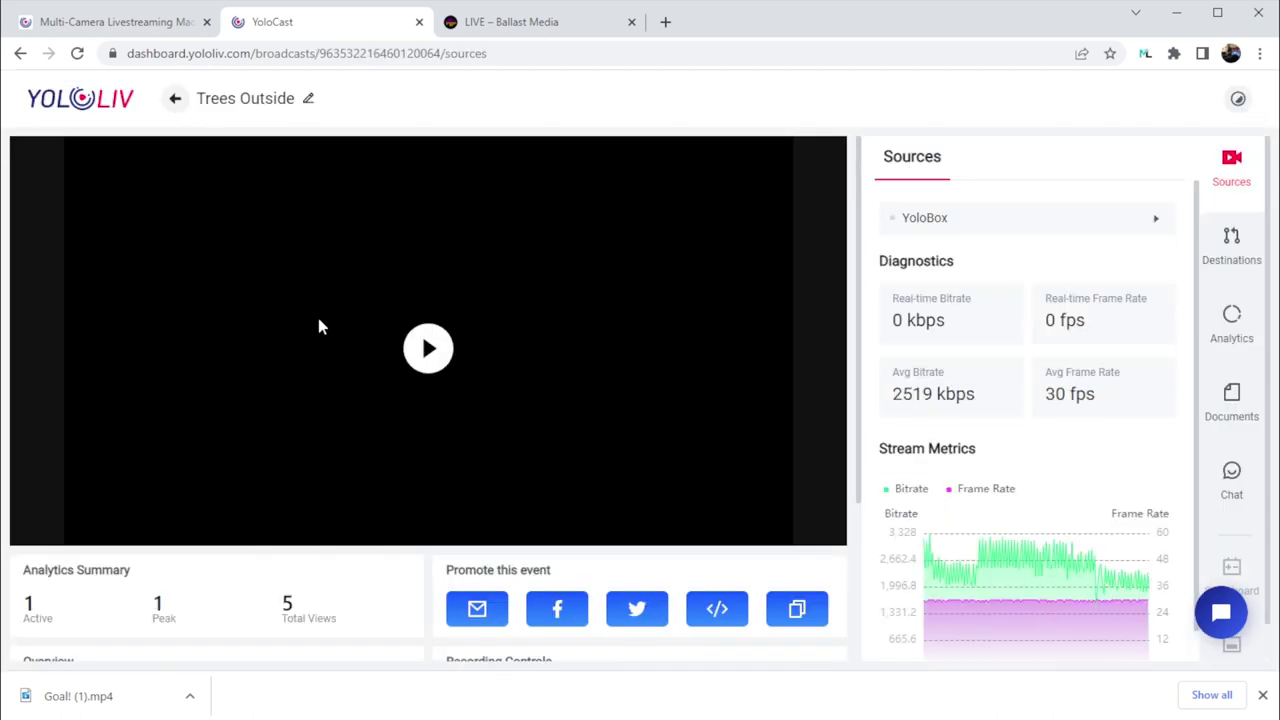
scroll(337, 440, down, 2)
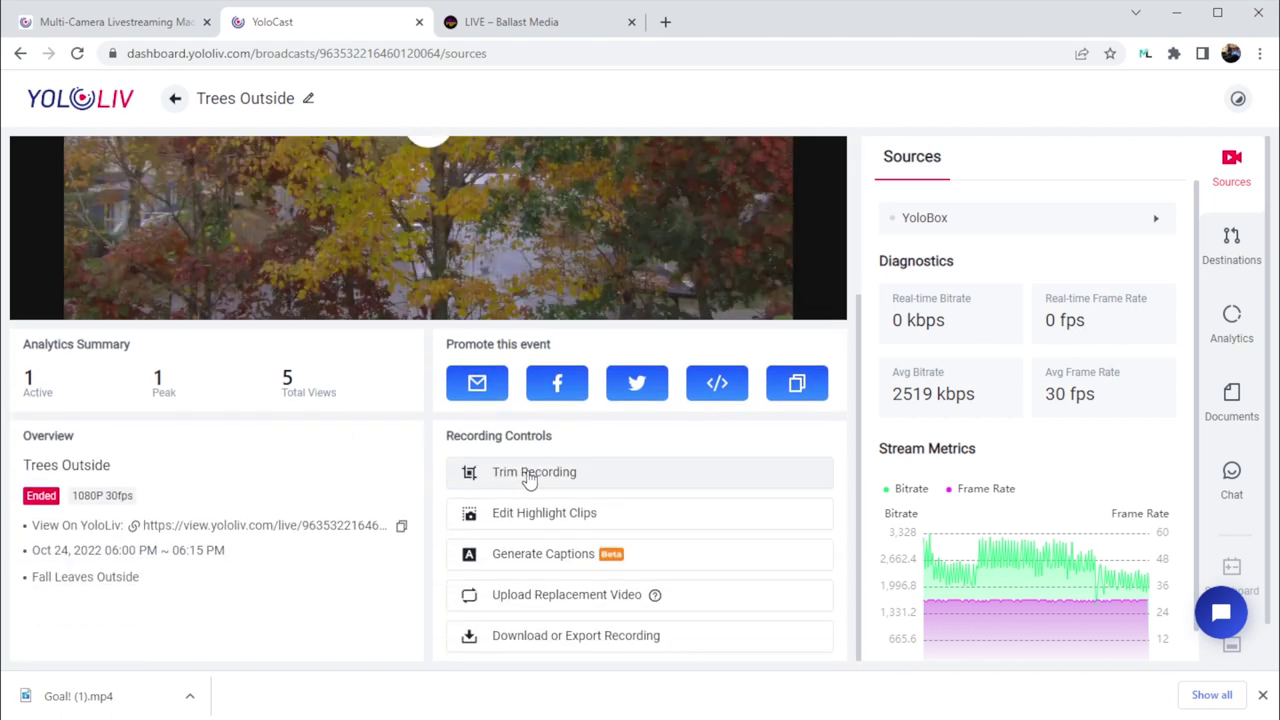
- Trim the Trees Outside recording to run from 00:00:20 to 00:14:21 and save it
click(528, 478)
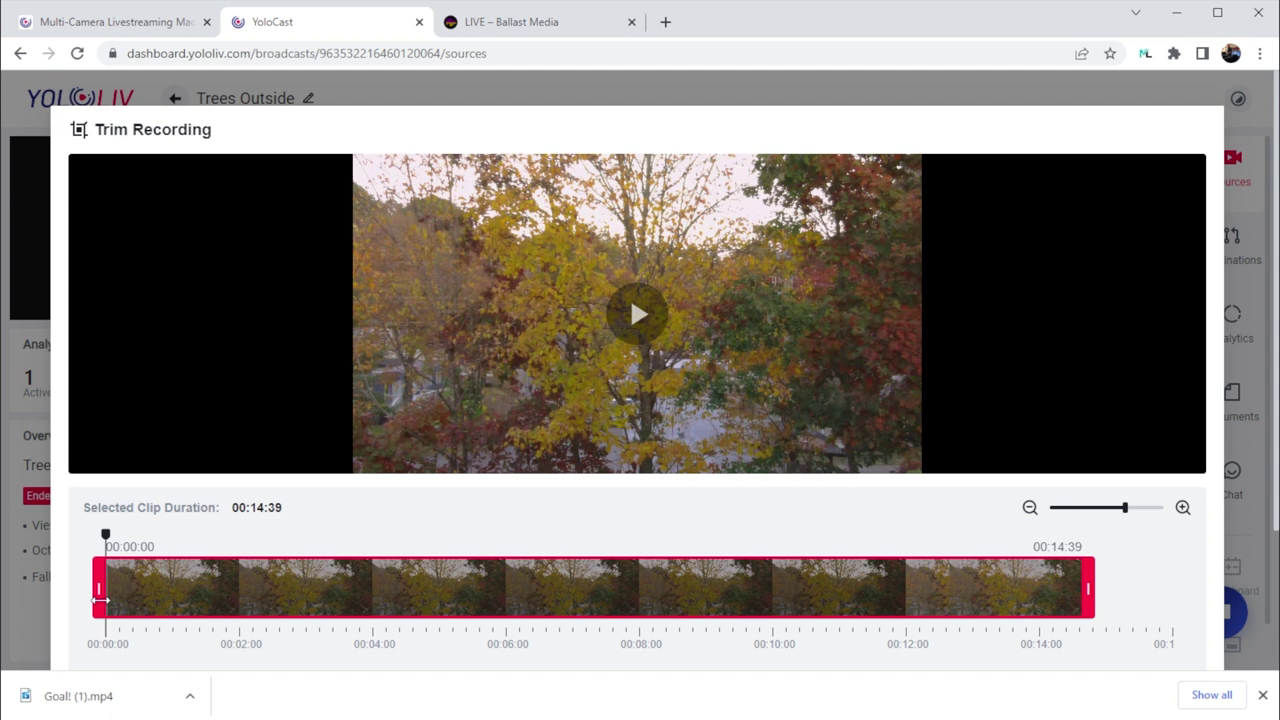
drag(100, 600, 121, 600)
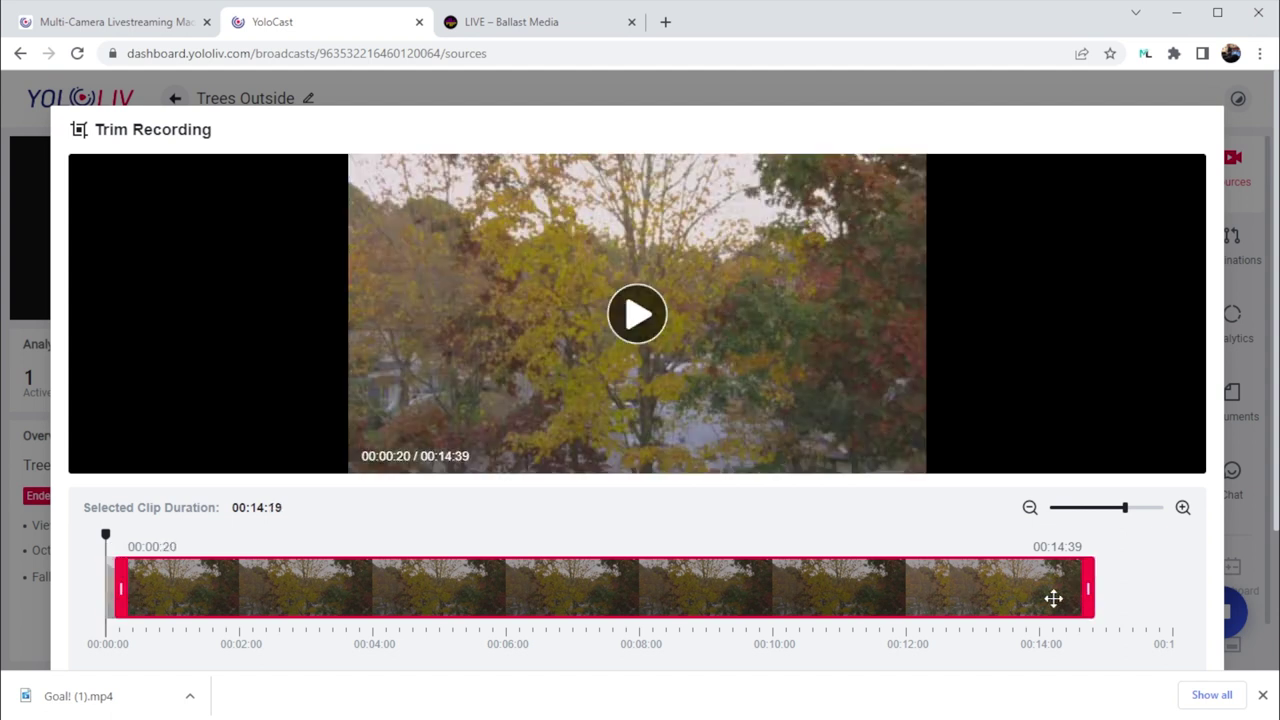
drag(1088, 598, 1070, 598)
scroll(998, 443, down, 1)
scroll(997, 443, down, 2)
click(717, 535)
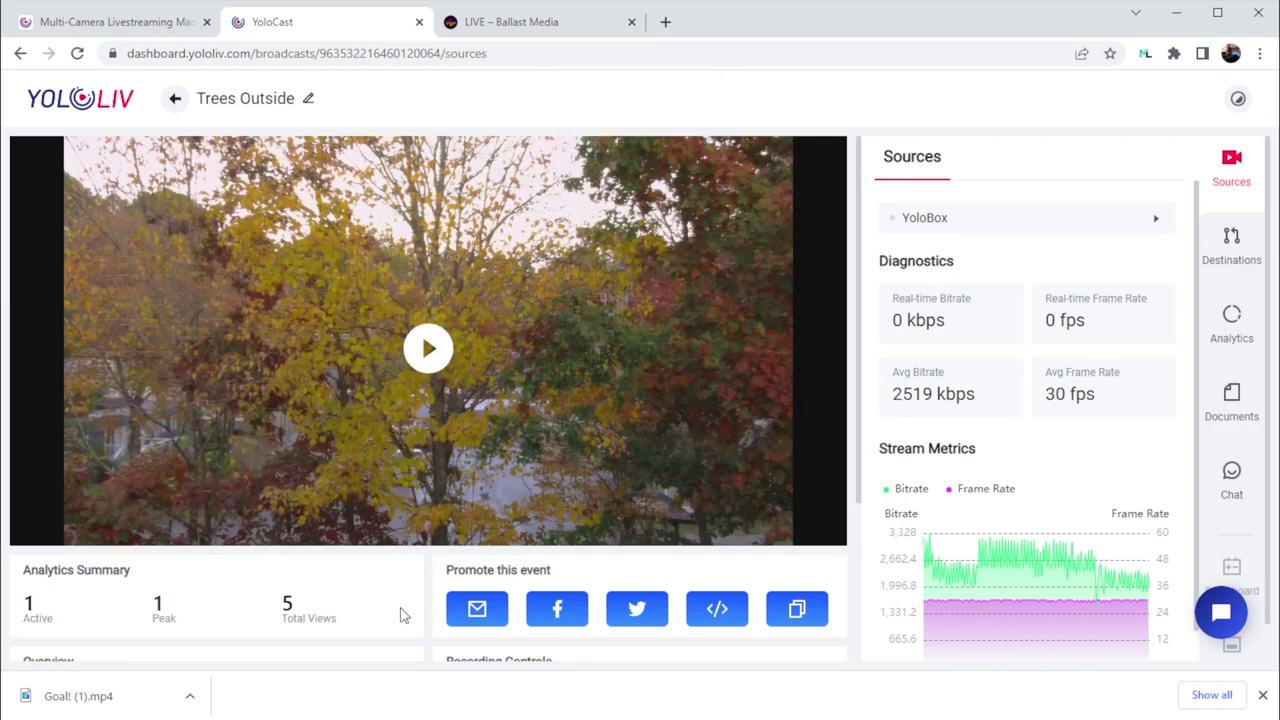
scroll(403, 601, down, 2)
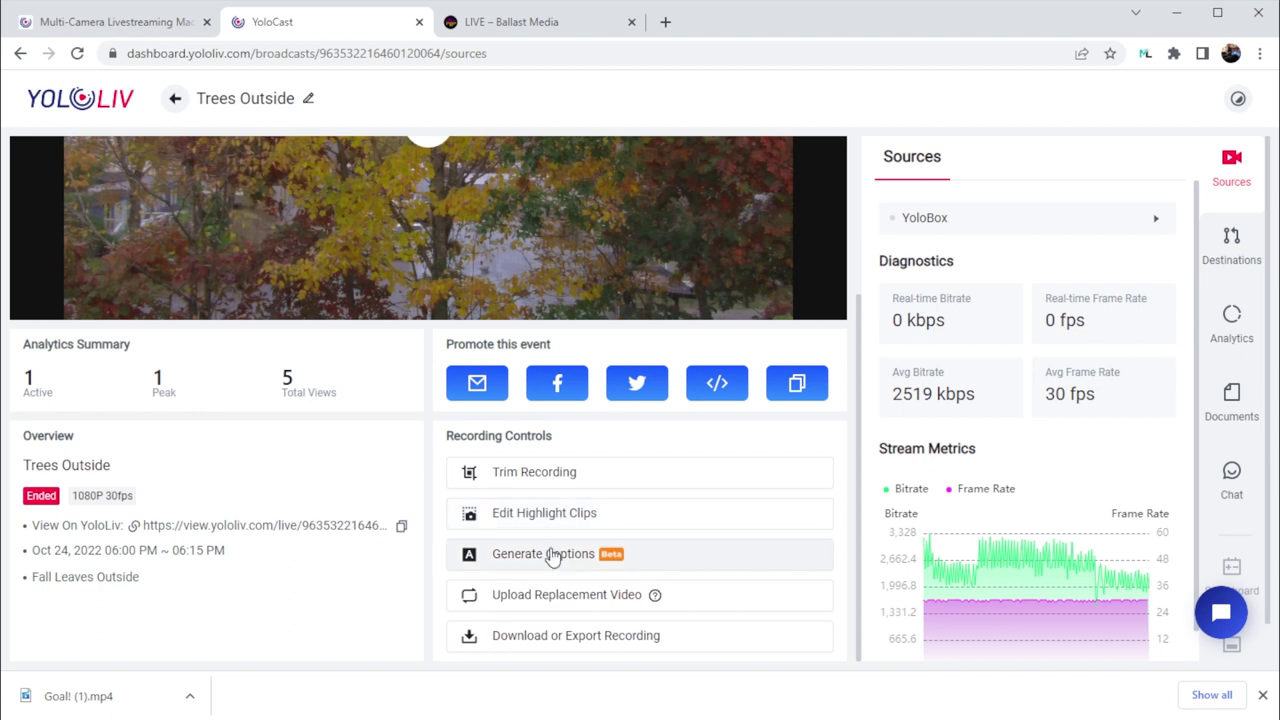
click(552, 598)
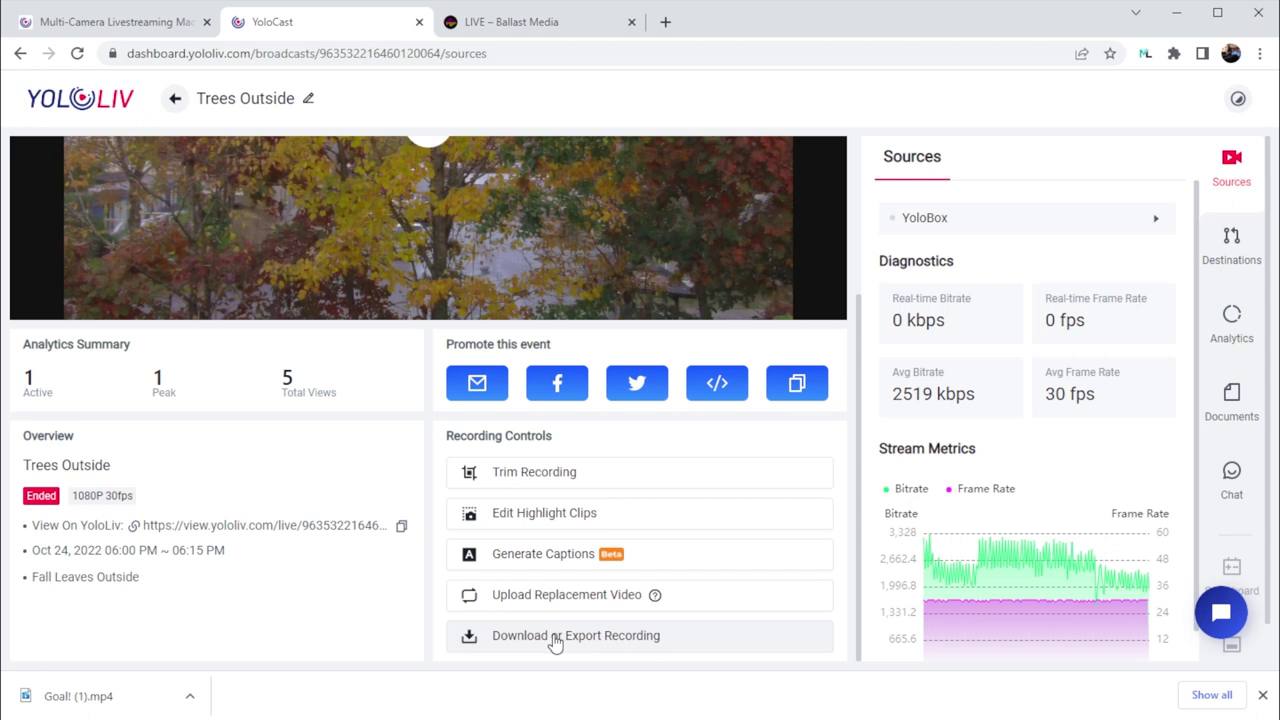
- Generate an MP4 video download and an M4A audio download of the recording
click(556, 641)
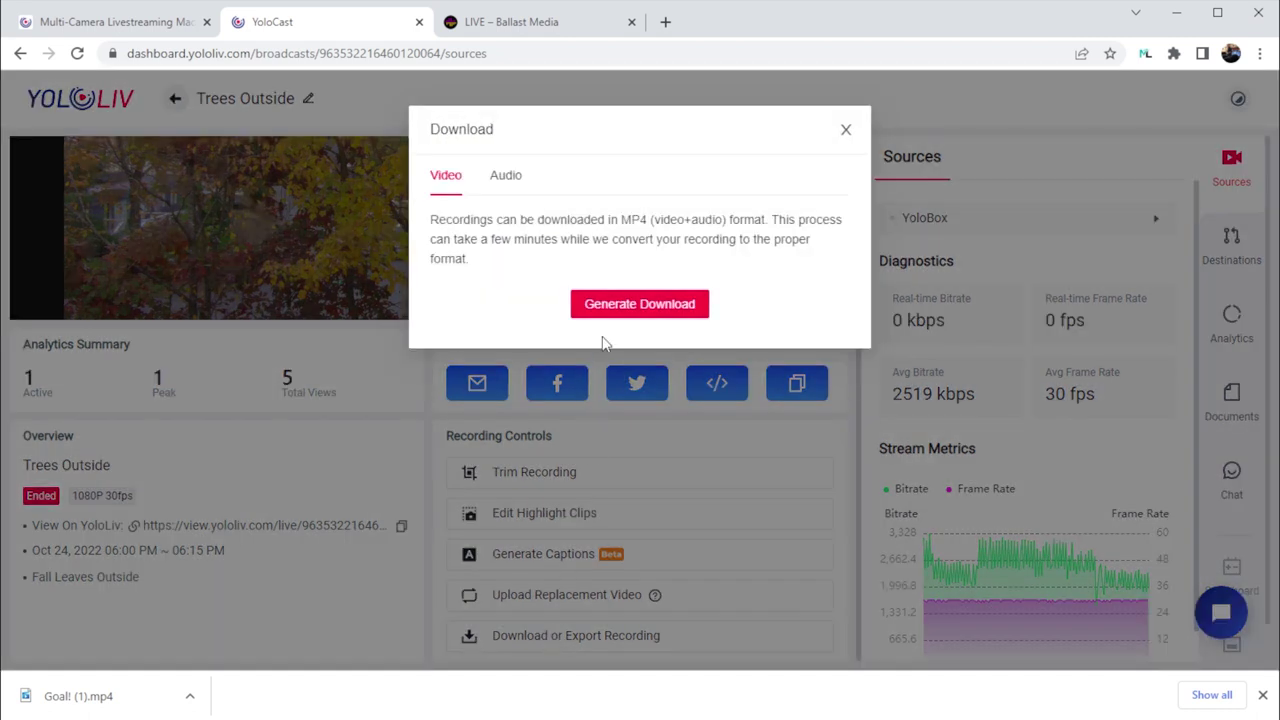
click(617, 305)
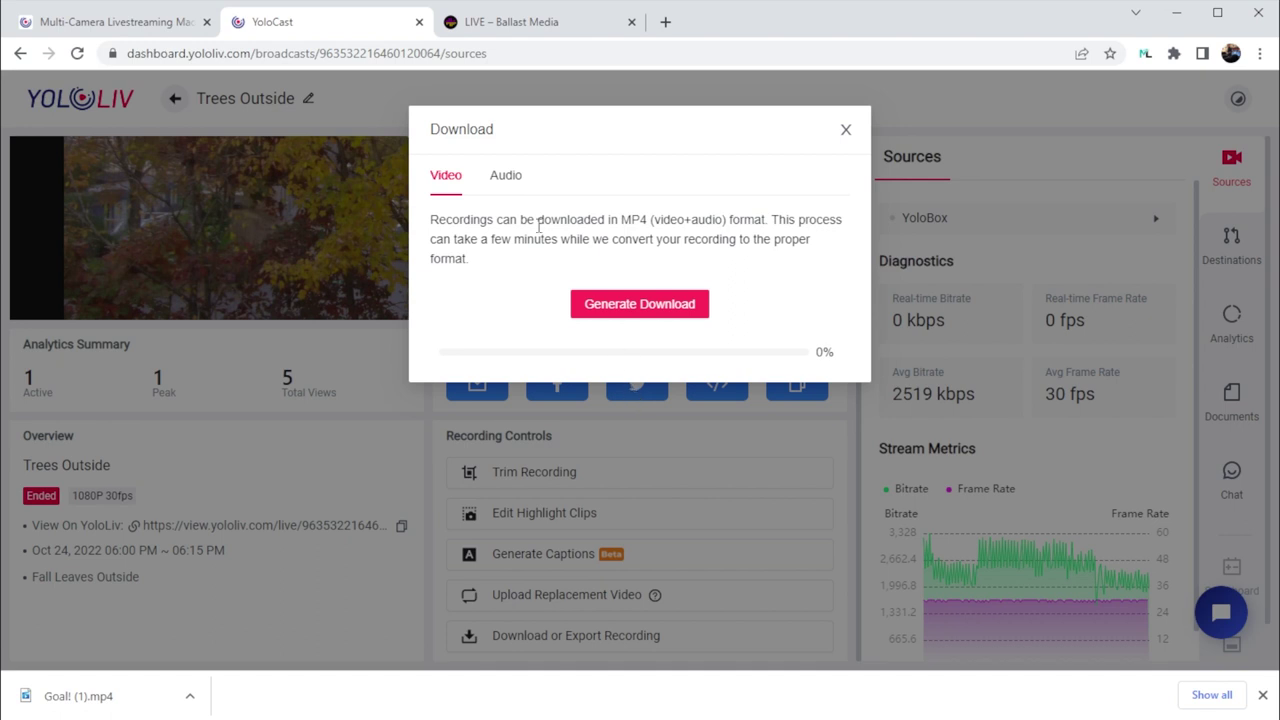
click(505, 178)
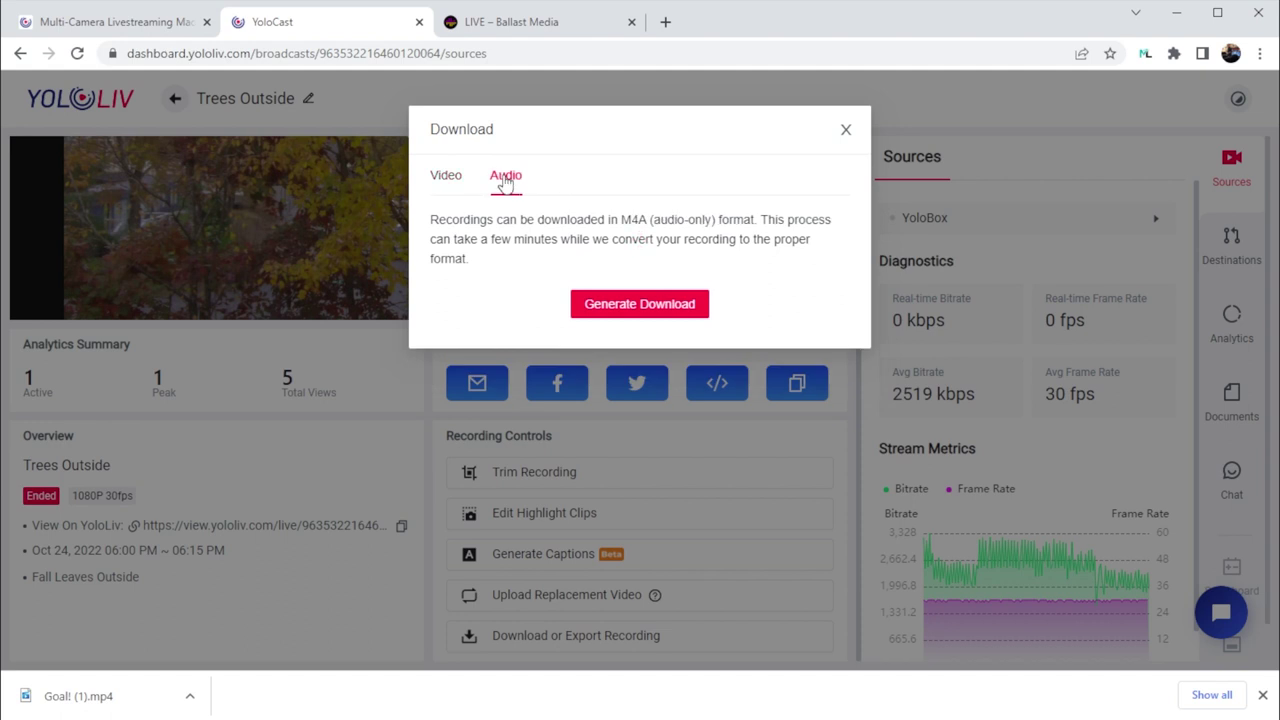
click(637, 306)
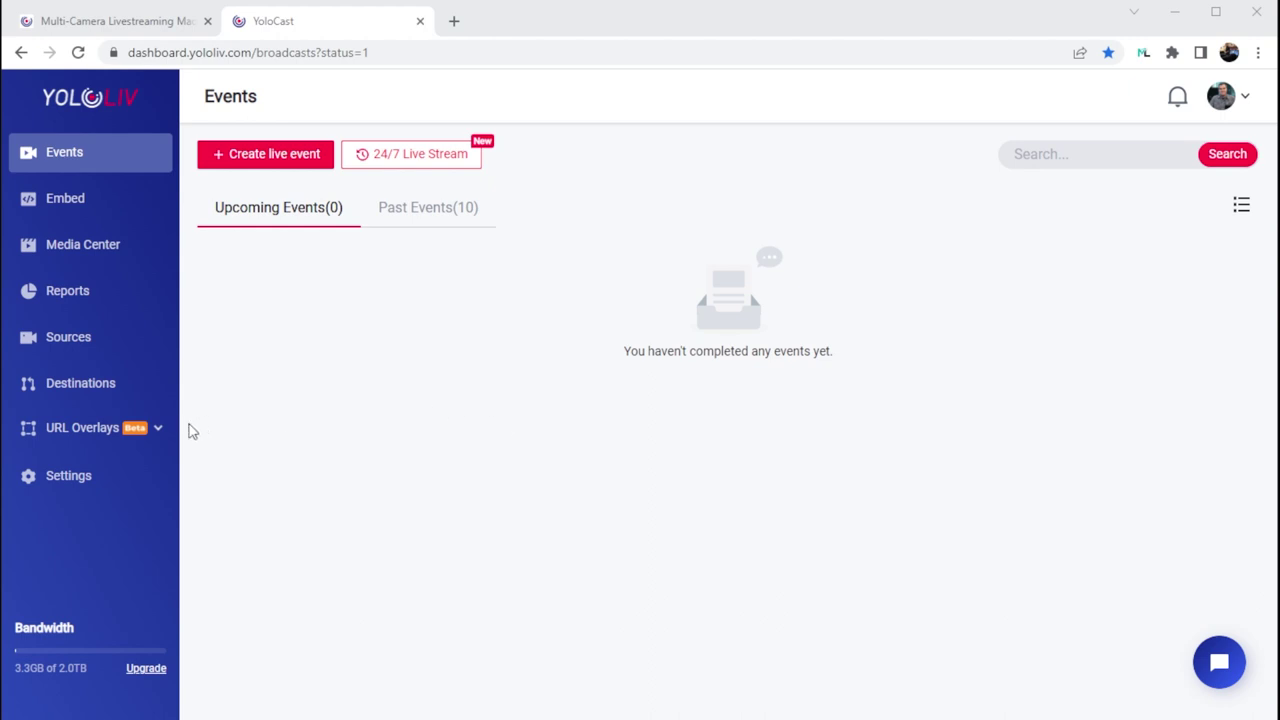
- Add the Lower | Part template from the URL Overlays library to My Overlays
click(157, 431)
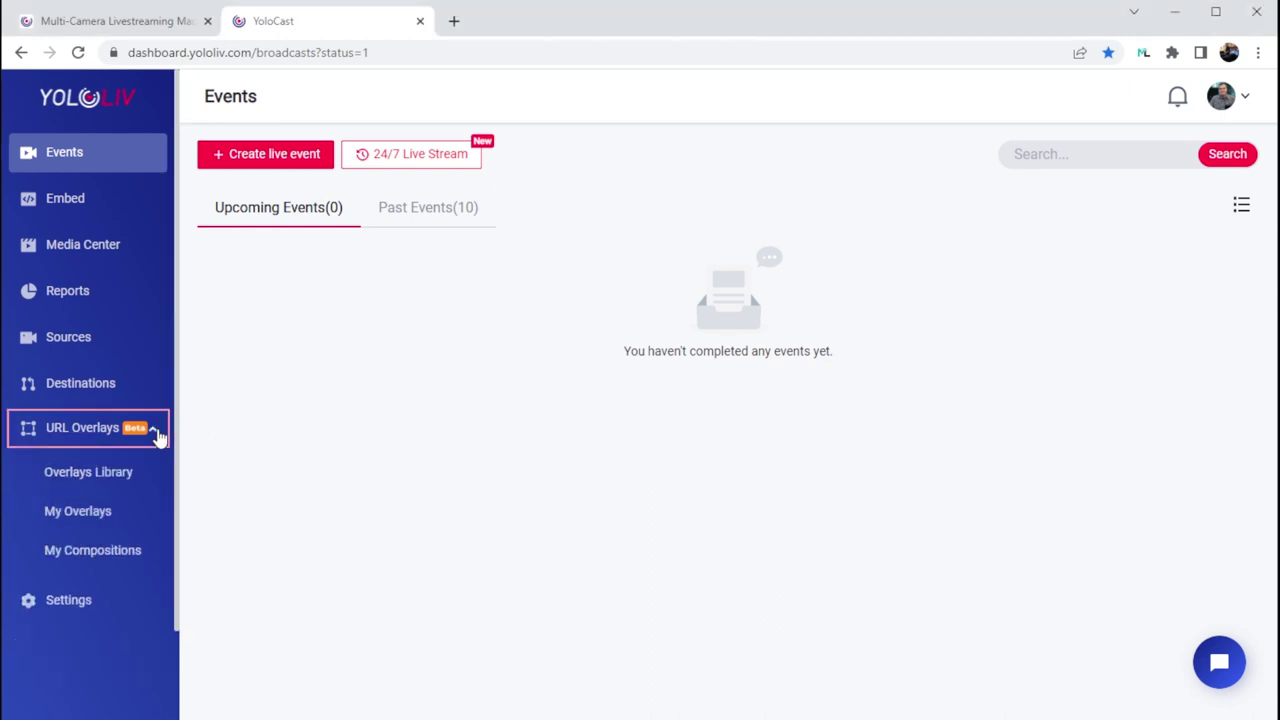
click(99, 482)
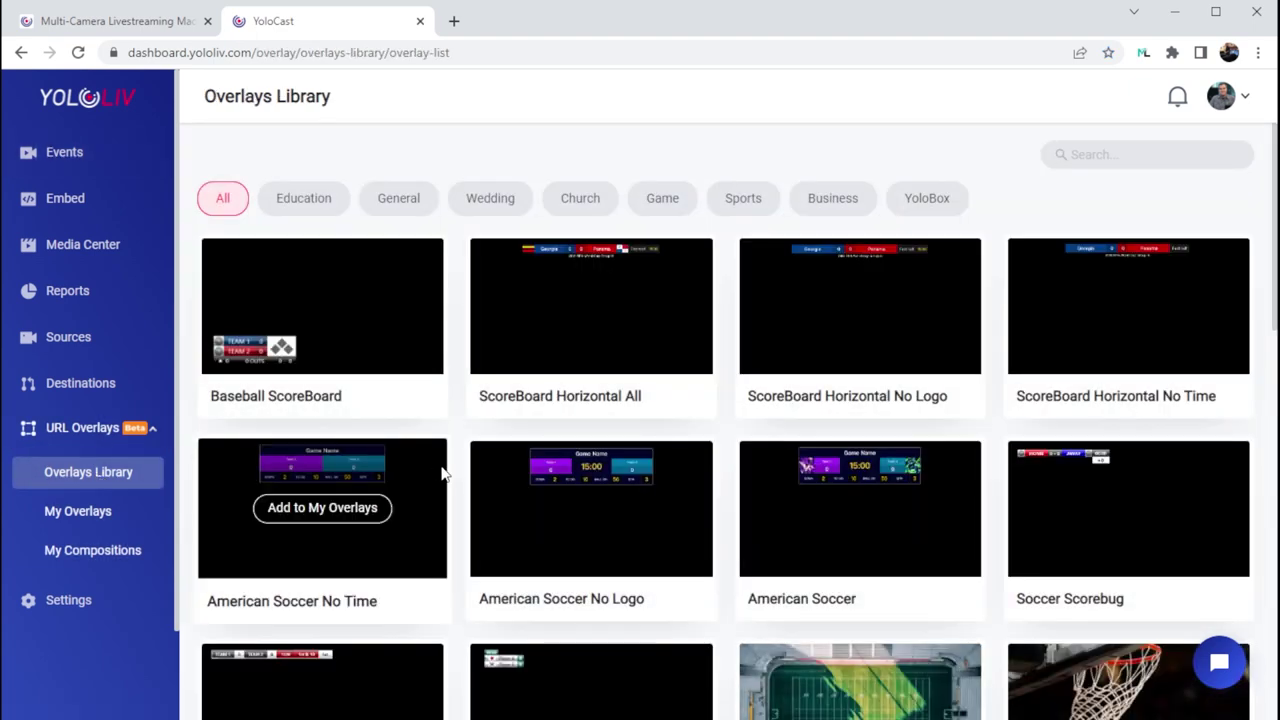
scroll(444, 474, down, 2)
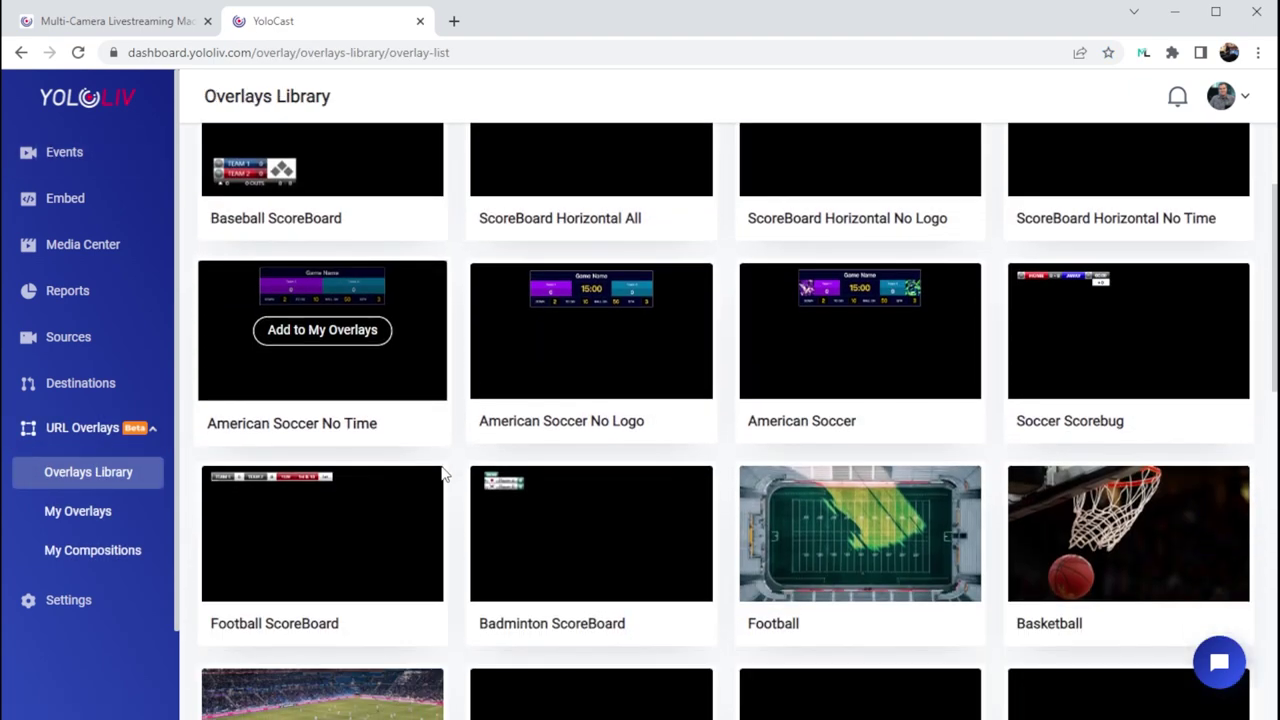
scroll(444, 474, down, 1)
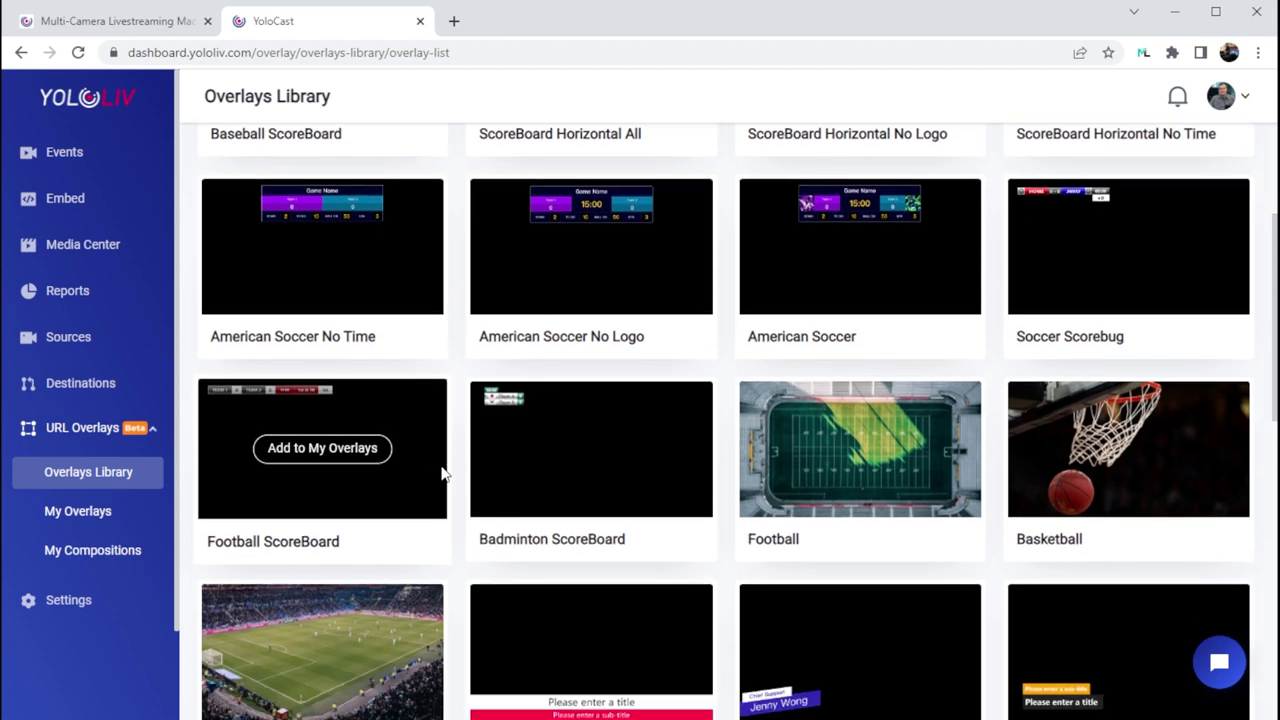
scroll(444, 474, down, 1)
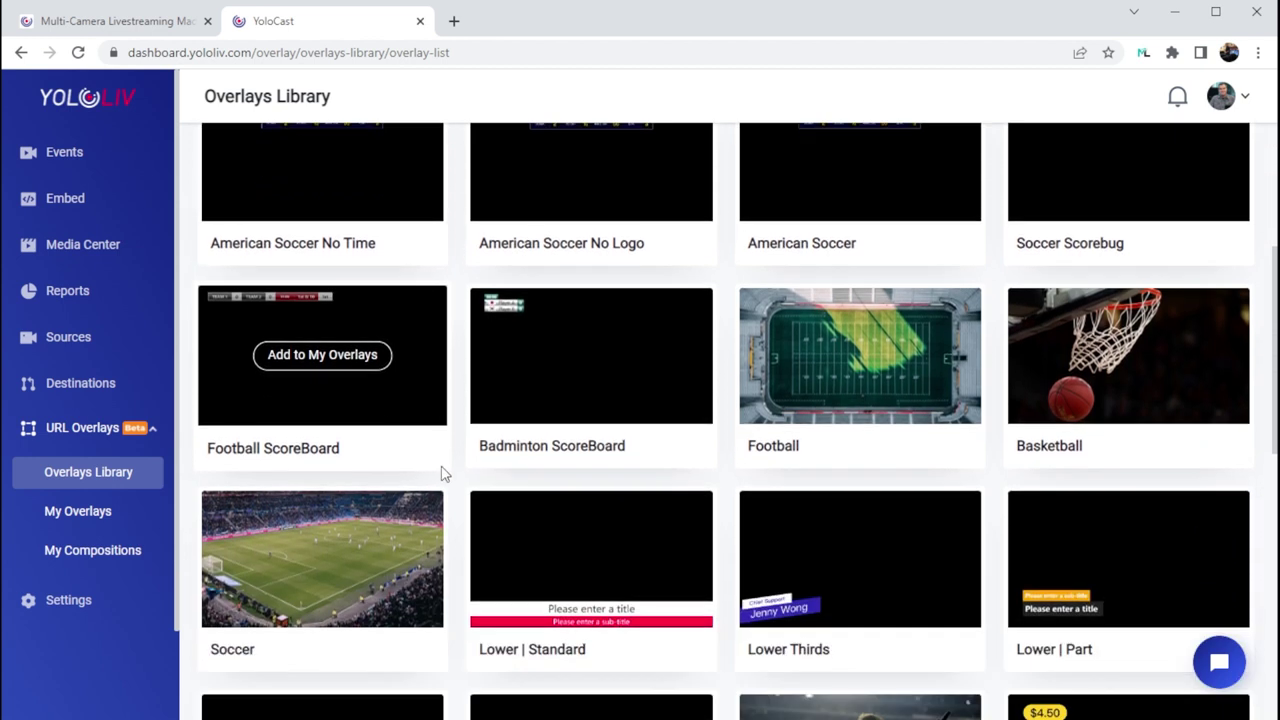
scroll(444, 474, down, 1)
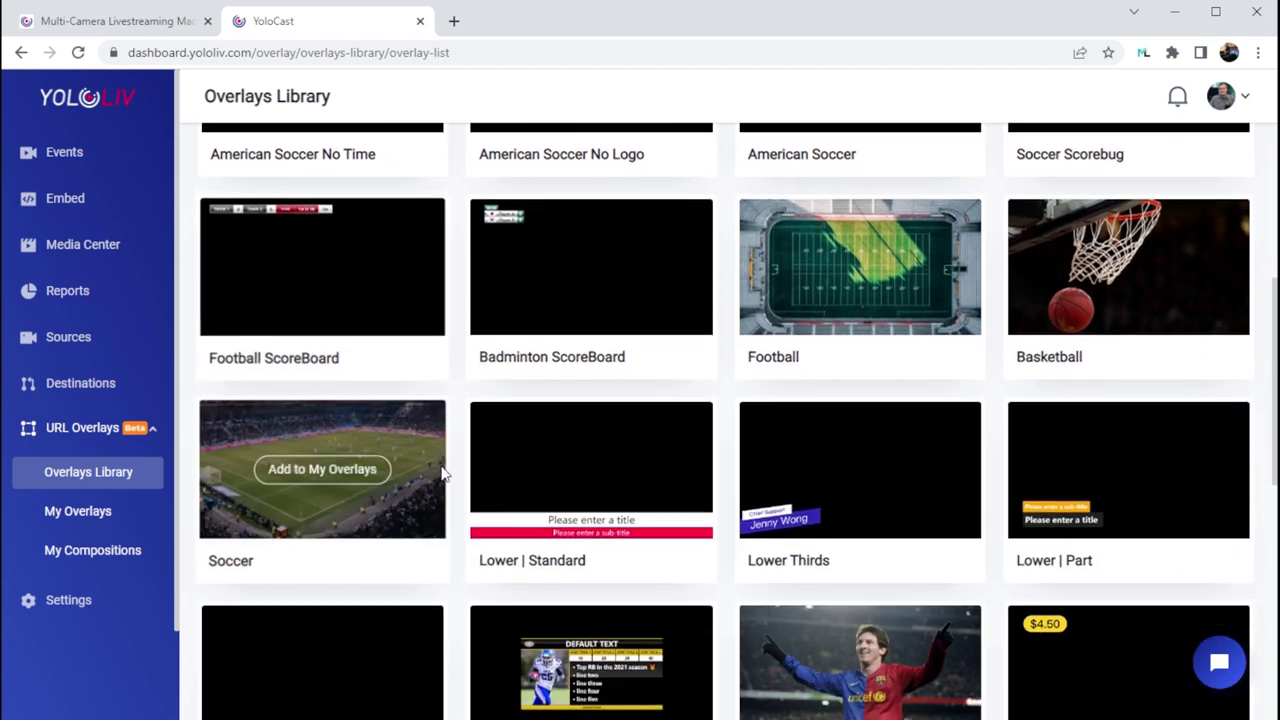
scroll(444, 474, down, 1)
scroll(444, 474, down, 1)
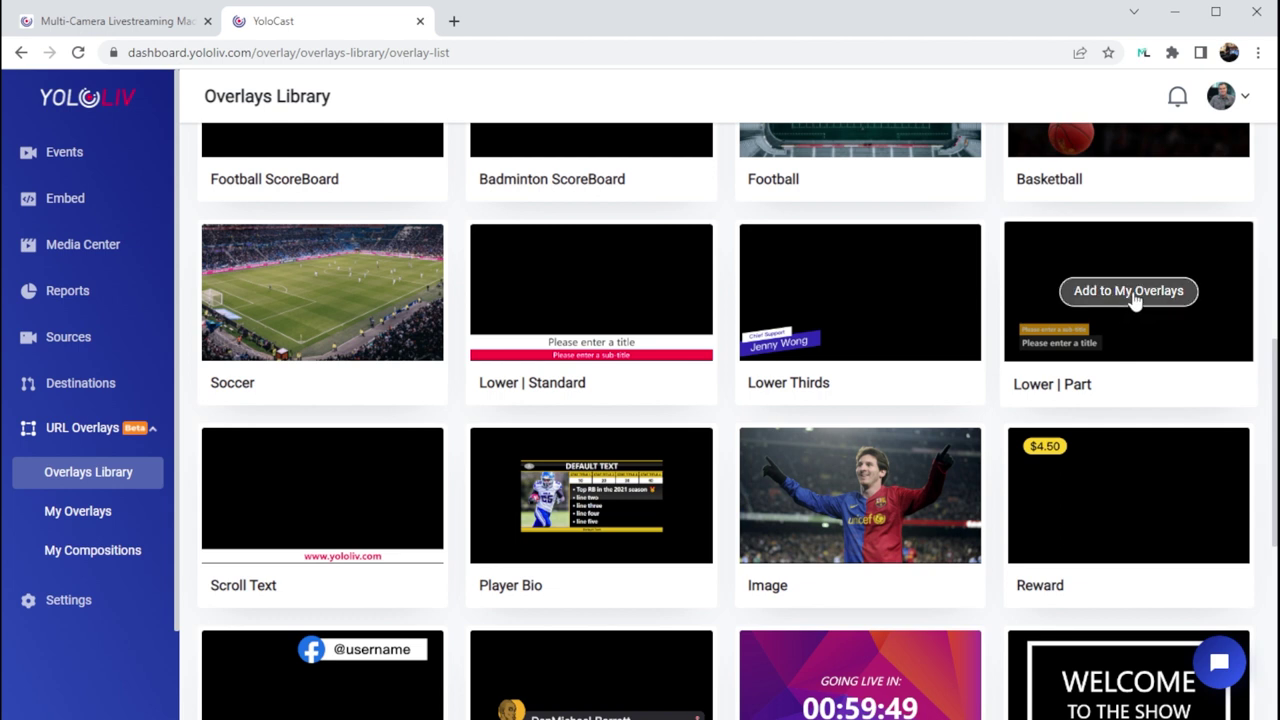
click(1134, 297)
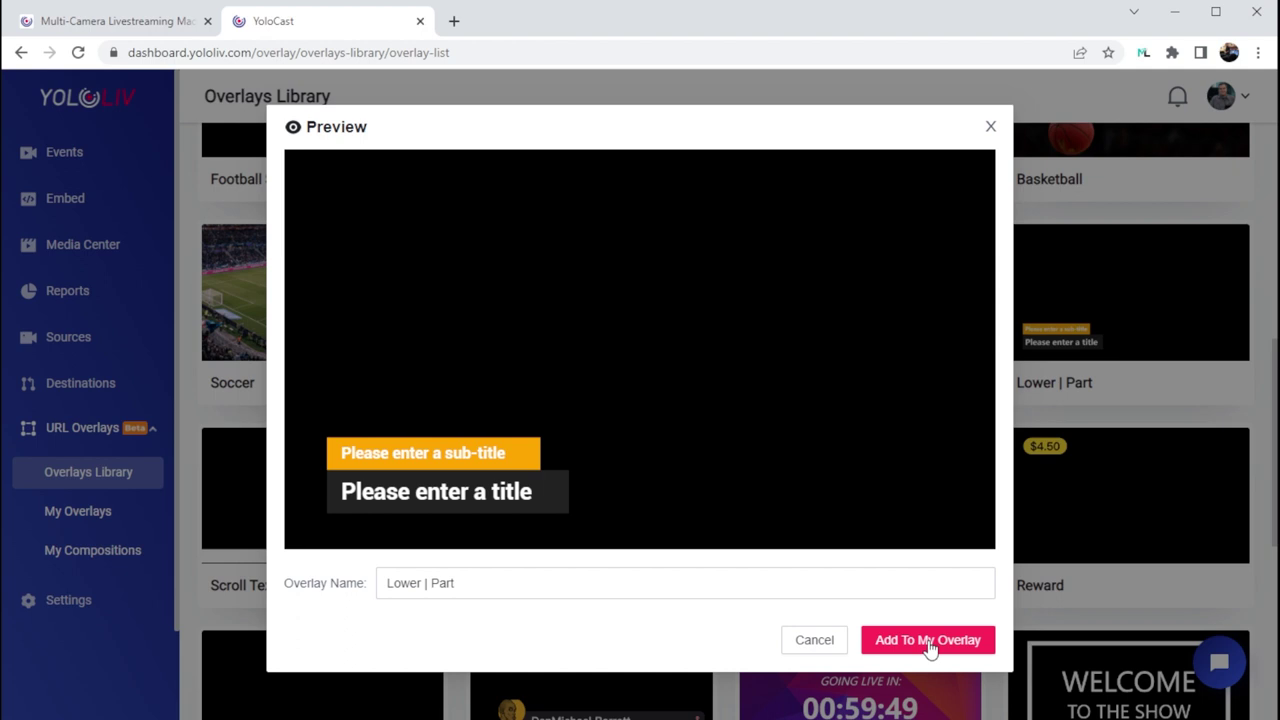
click(928, 641)
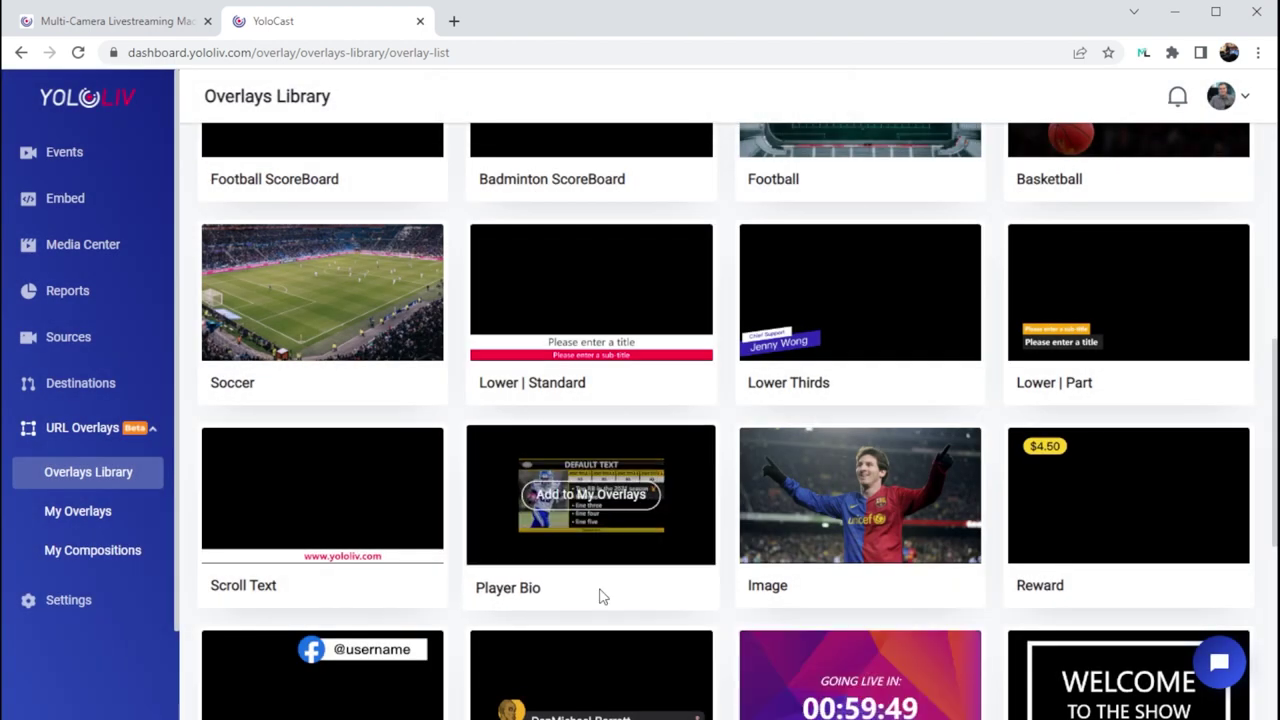
click(104, 516)
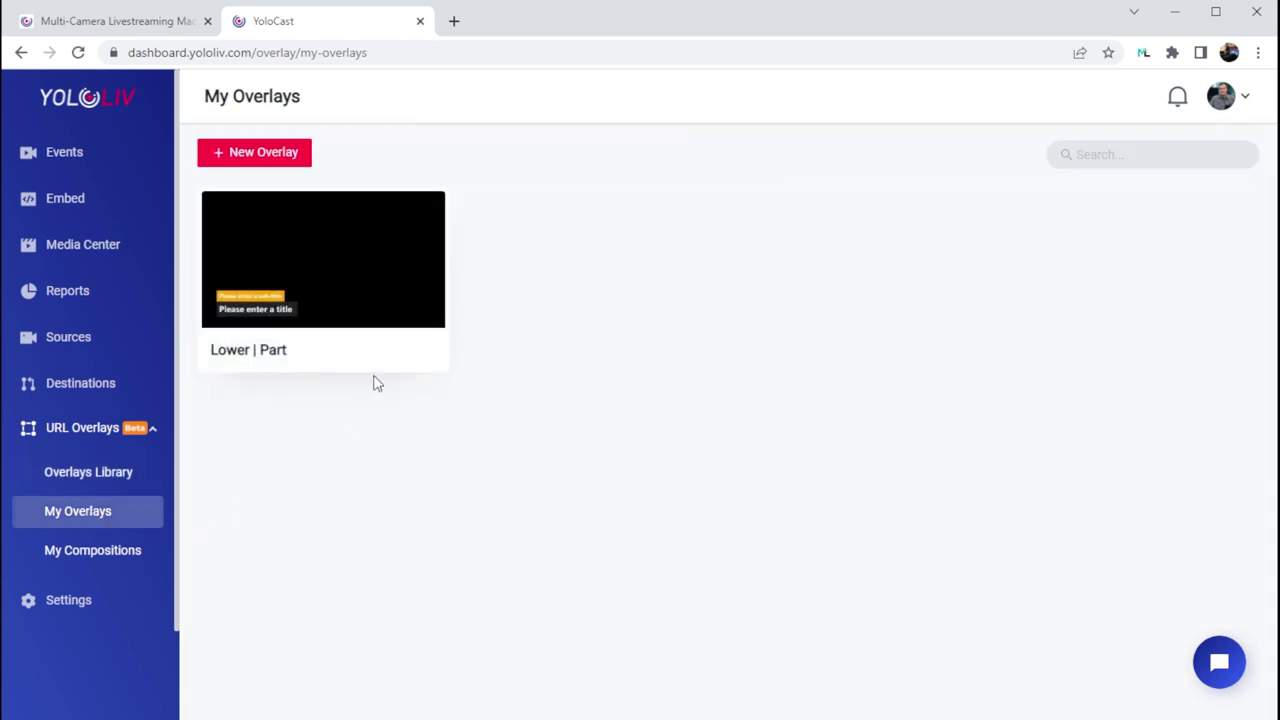
- Open the Lower | Part overlay's control page from My Overlays
mouse_move(349, 344)
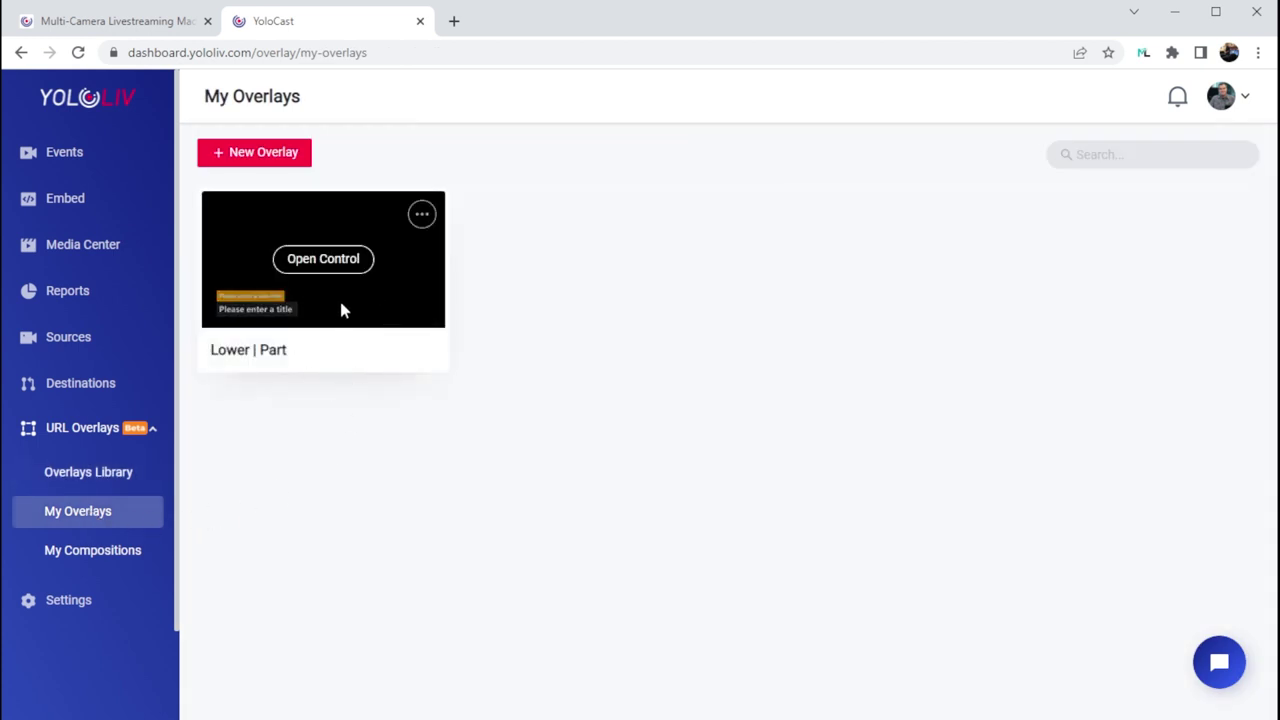
click(323, 262)
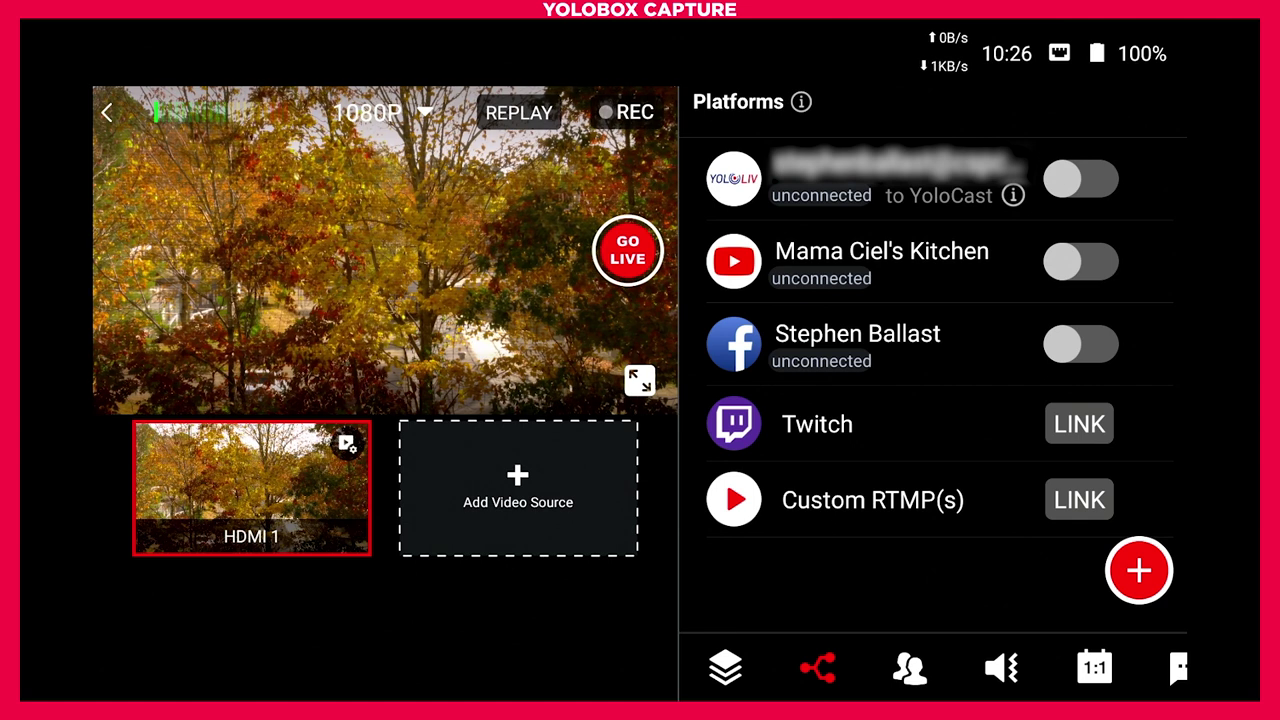
- On the YoloBox, start a new overlay from the layers panel and choose Web URL Overlays
click(725, 667)
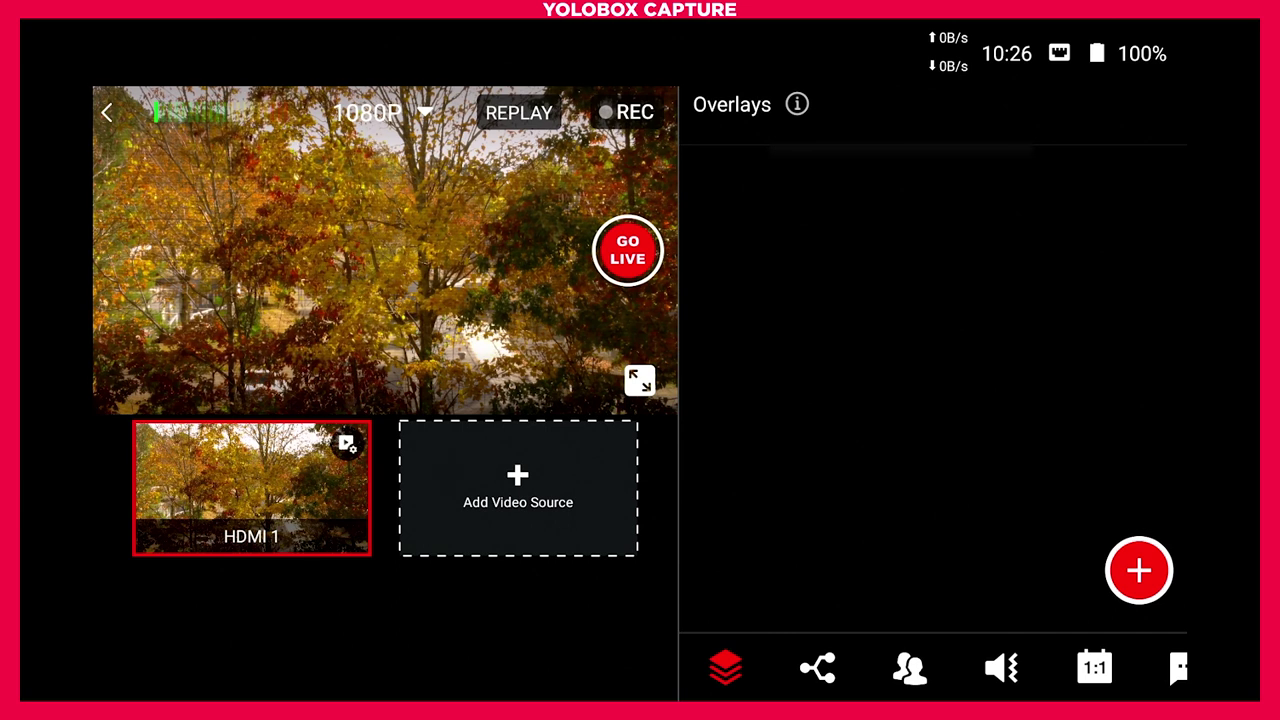
click(1139, 570)
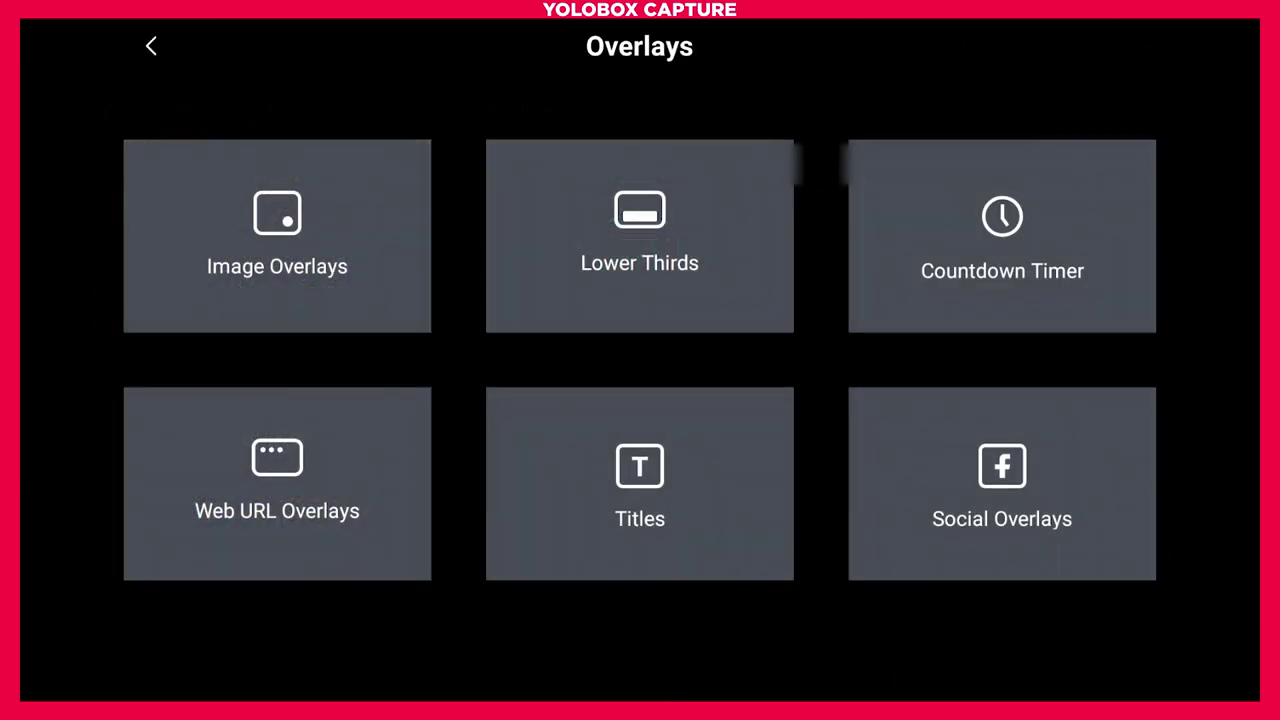
click(277, 483)
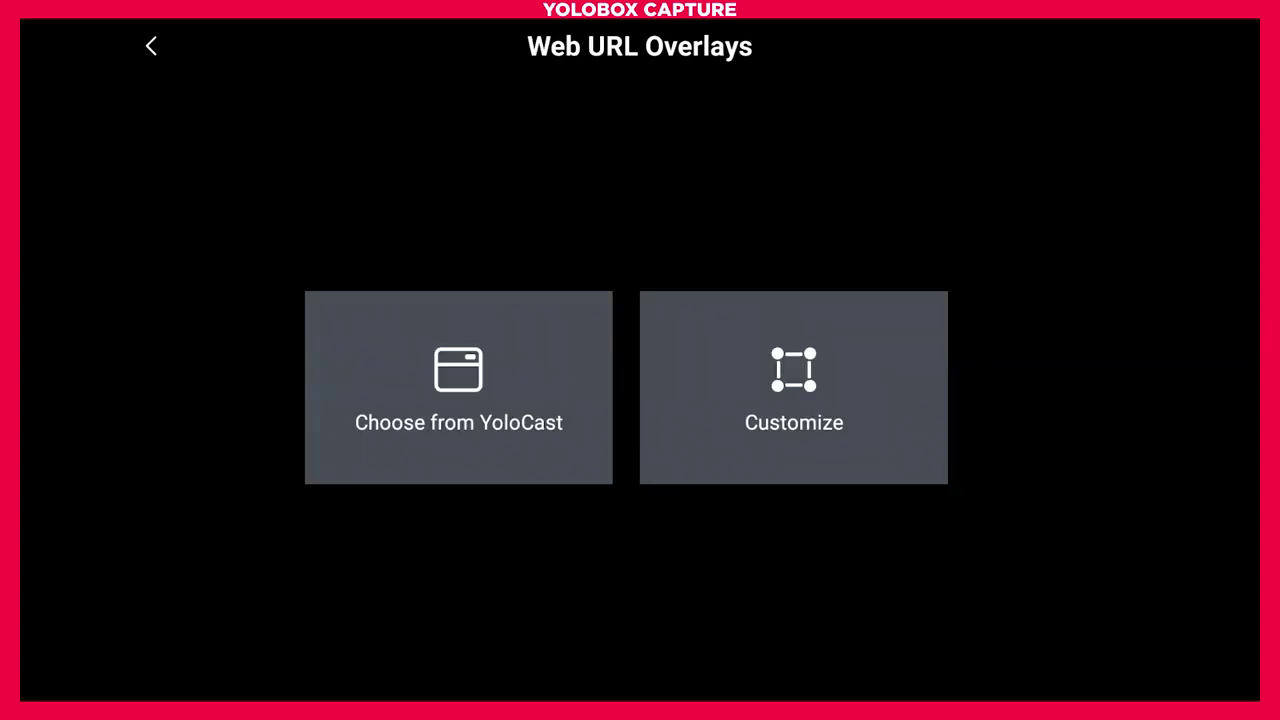
- Add the Lower | Part overlay from YoloCast on the YoloBox, sized 1026 wide by 576 high
click(466, 380)
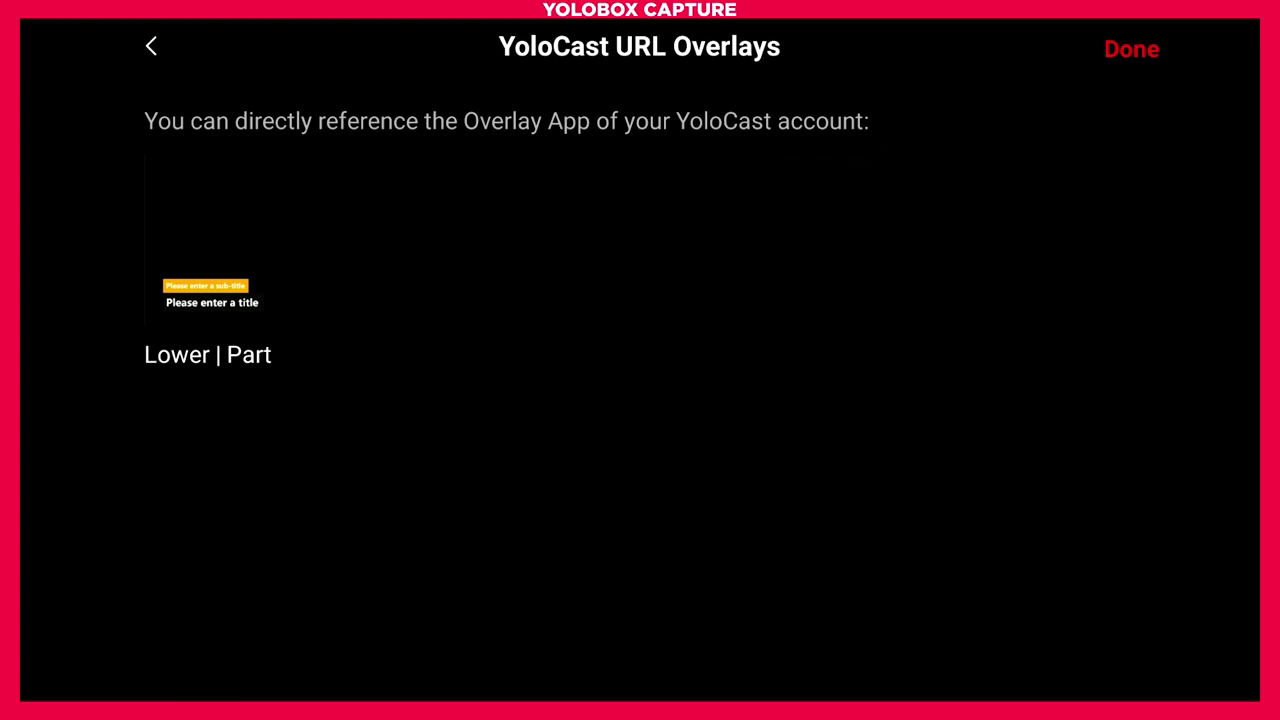
click(215, 240)
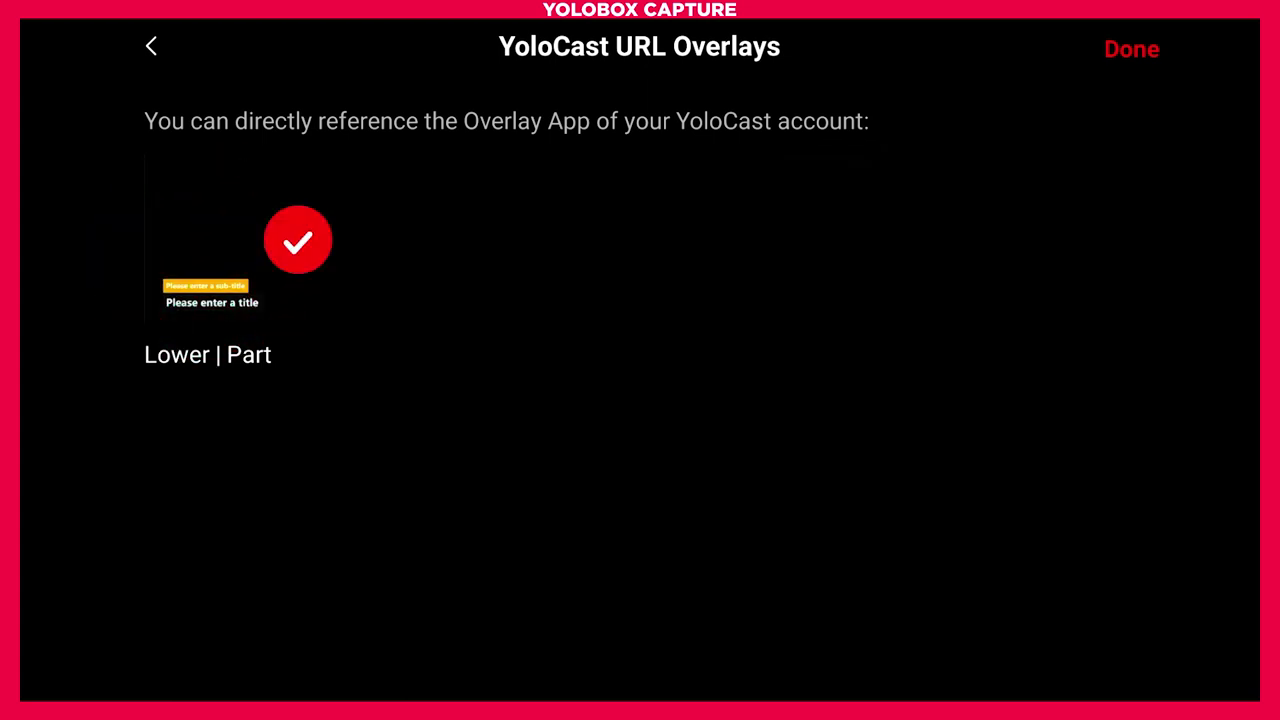
click(1131, 49)
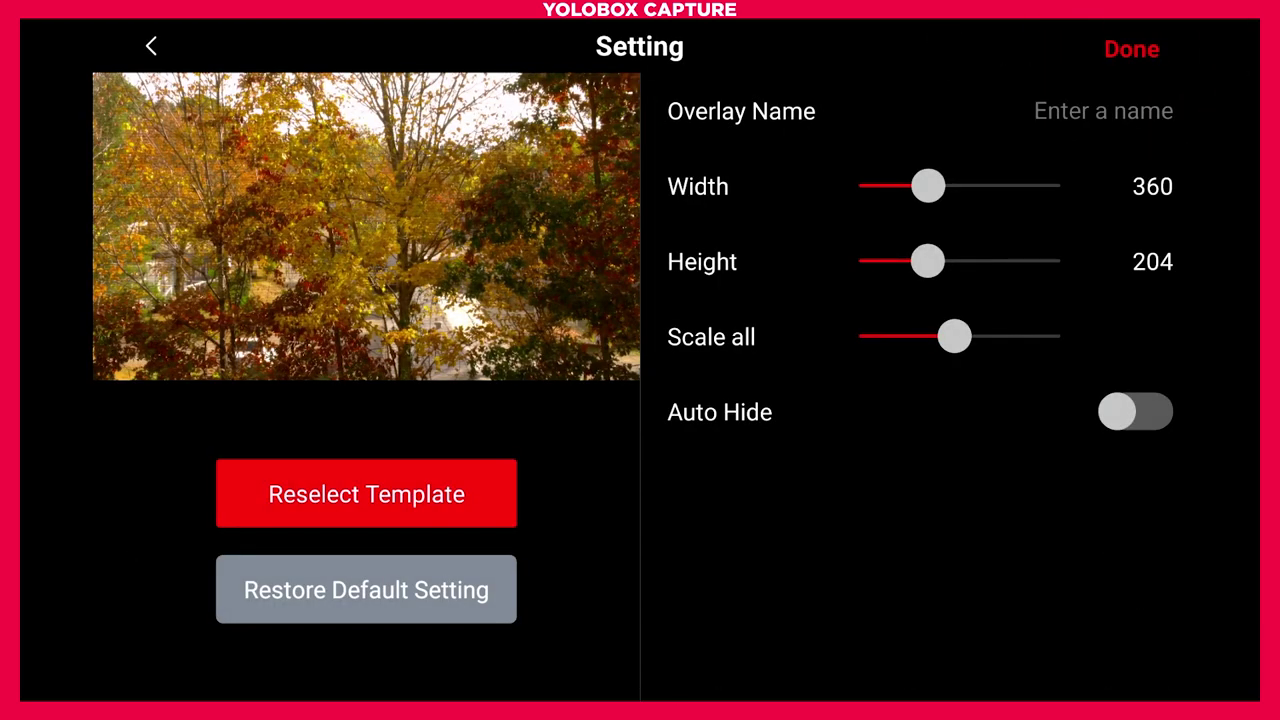
drag(927, 261, 1060, 261)
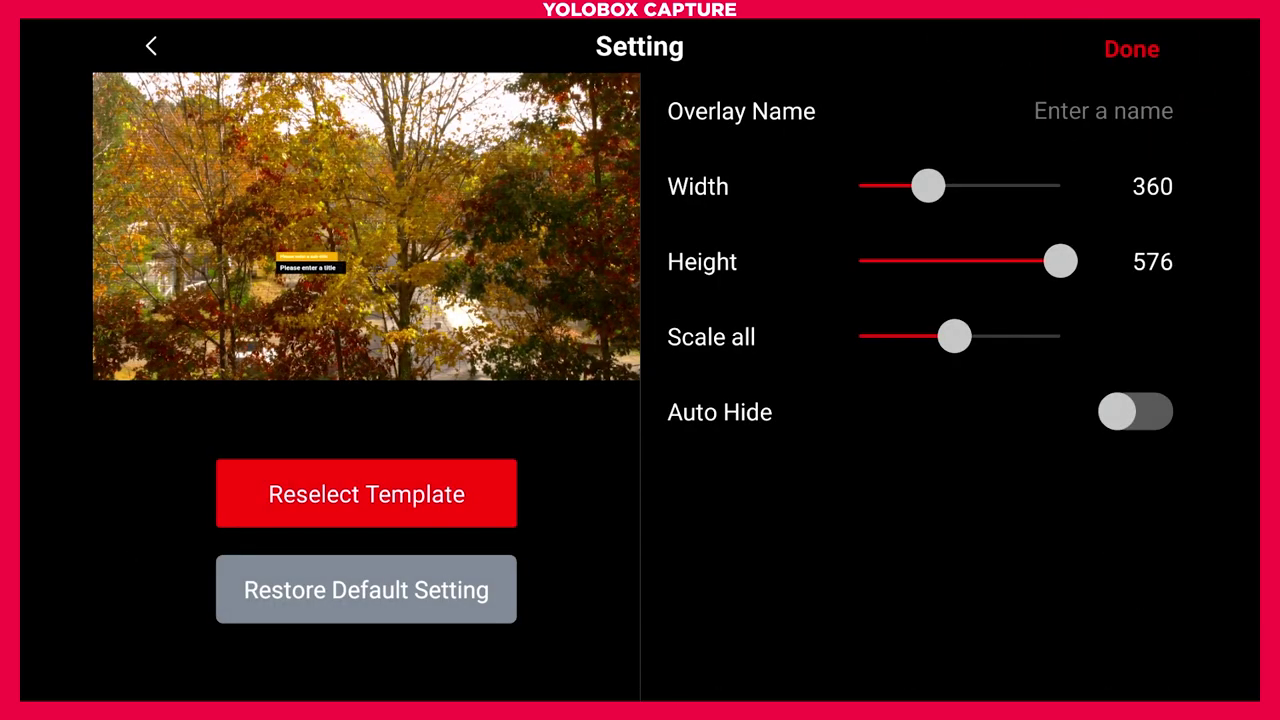
drag(927, 186, 1060, 186)
click(1131, 49)
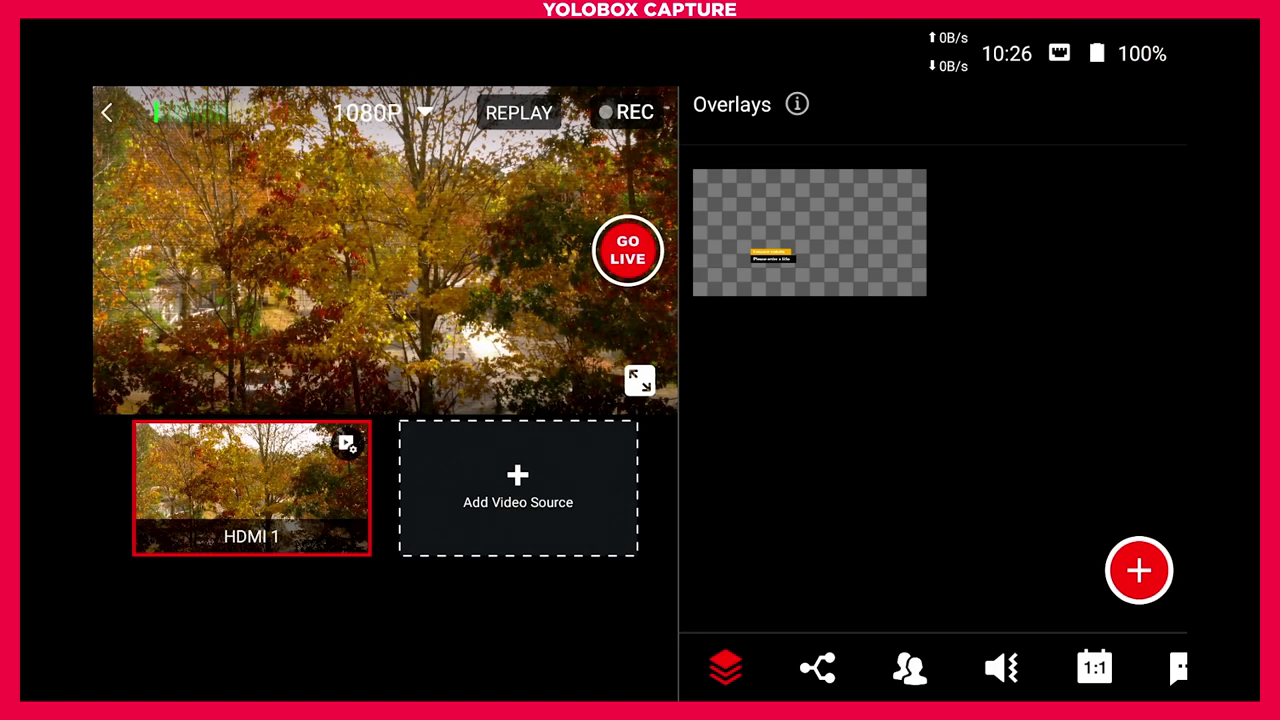
click(795, 230)
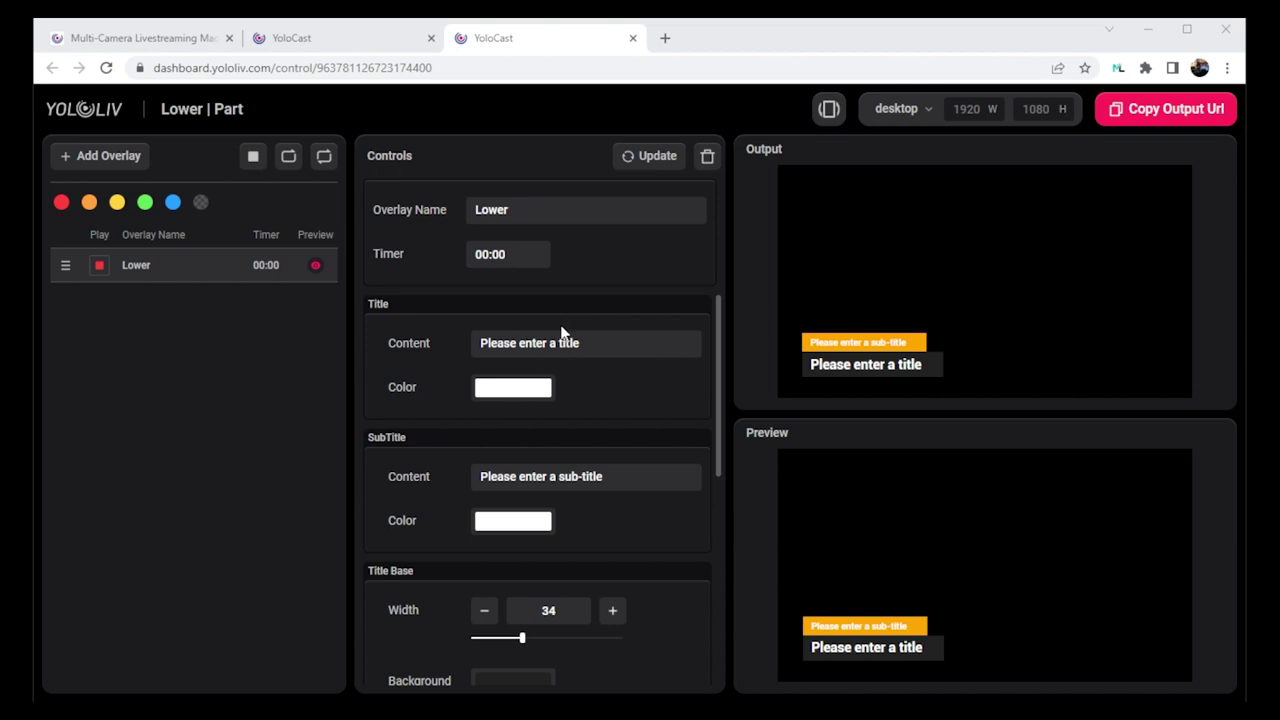
- Set the lower third's title to the presenter's full name and subtitle to 'Live Streaming Guy'
click(598, 342)
triple_click(598, 342)
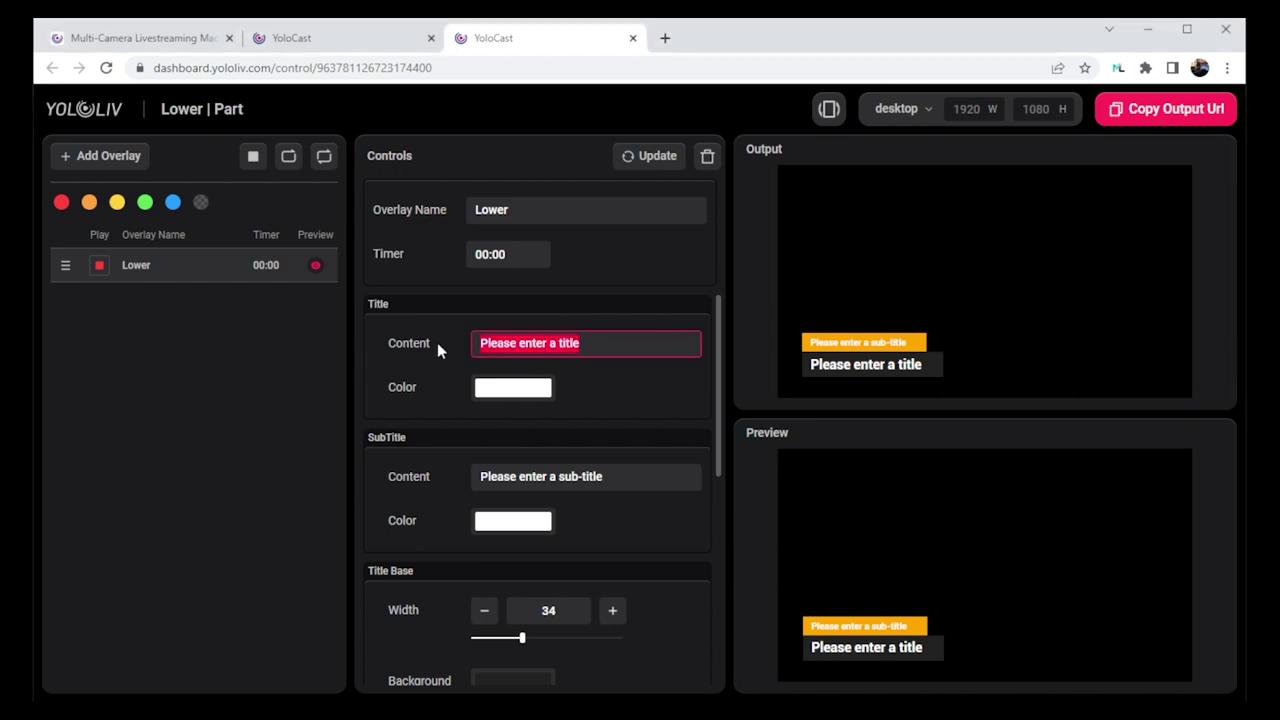
text(Stephen Ballast)
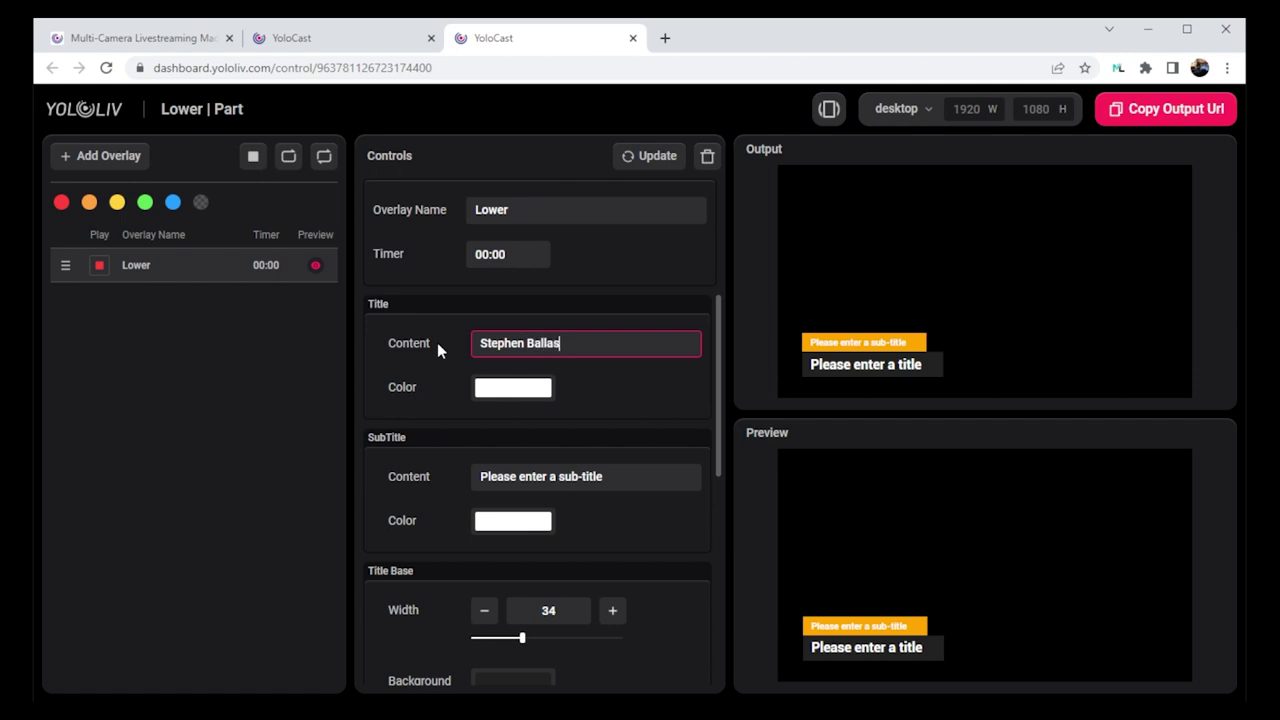
triple_click(620, 486)
text(Live Streaming Guy)
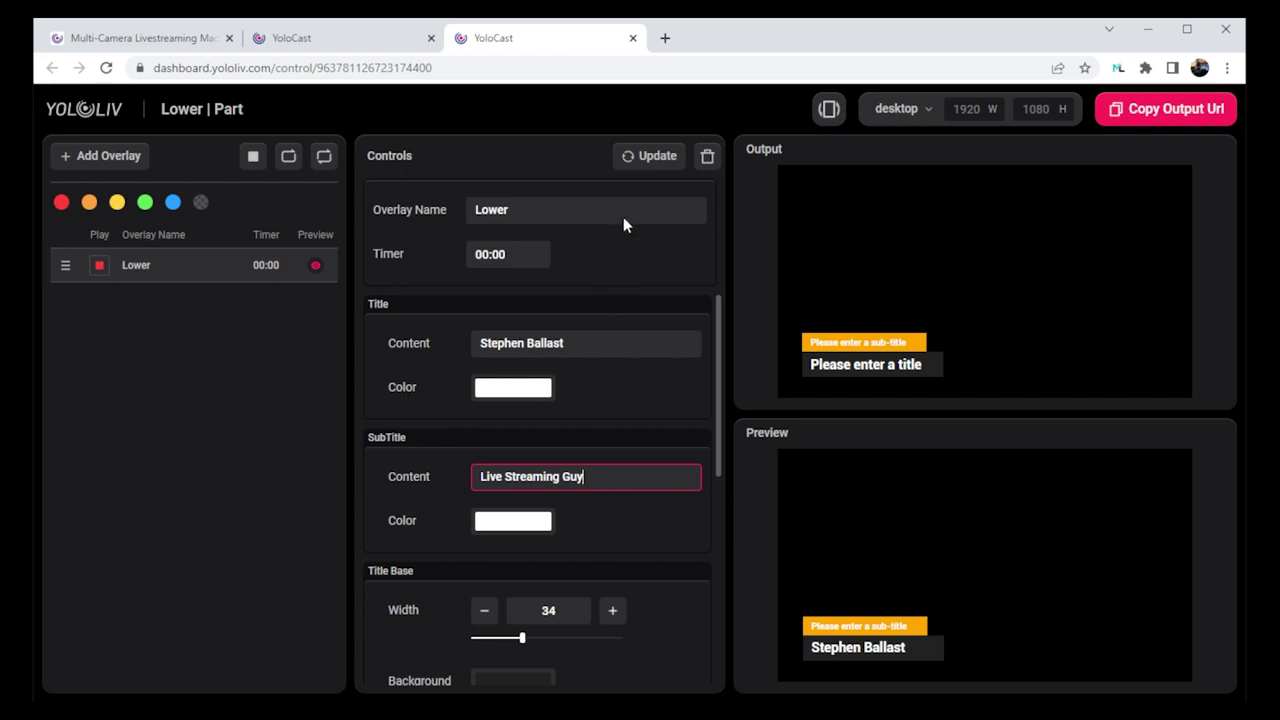
click(648, 165)
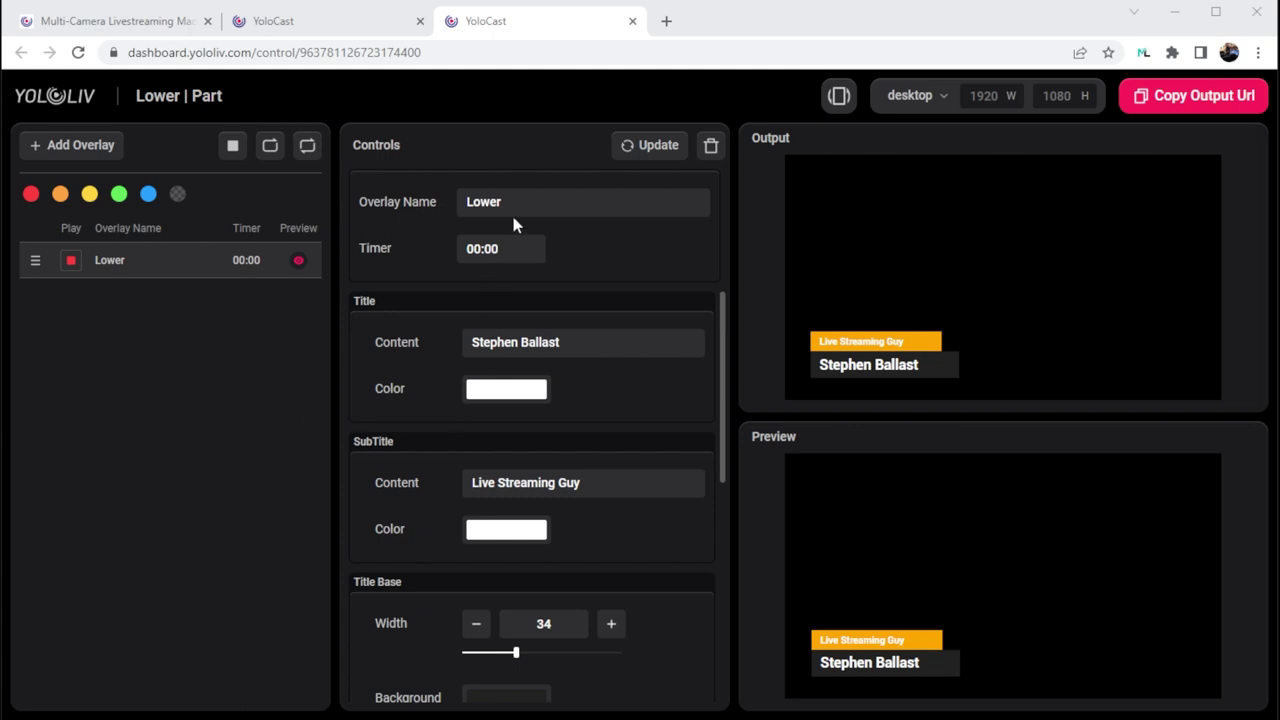
- Rename the overlay from Lower to the presenter's first name and save it
drag(517, 209, 449, 200)
text(Stephen)
click(652, 150)
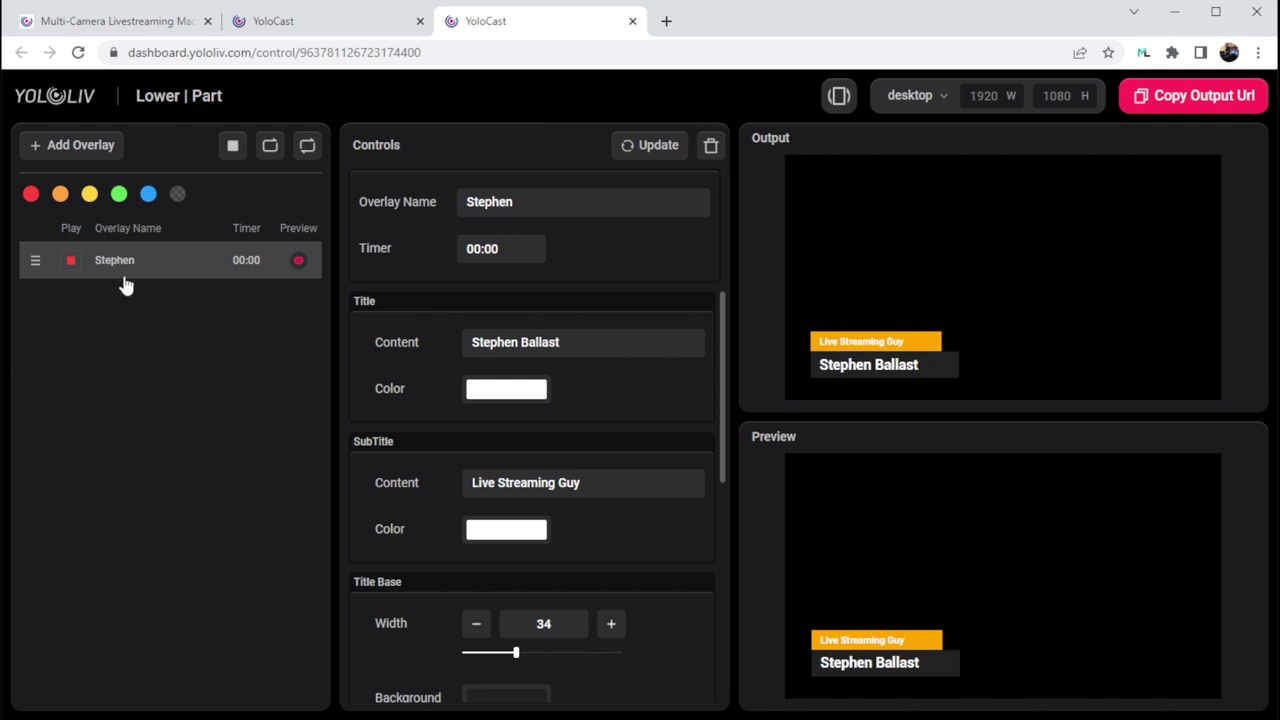
- Add a second Lower | Part overlay from the library and make it active
click(86, 145)
scroll(623, 428, down, 4)
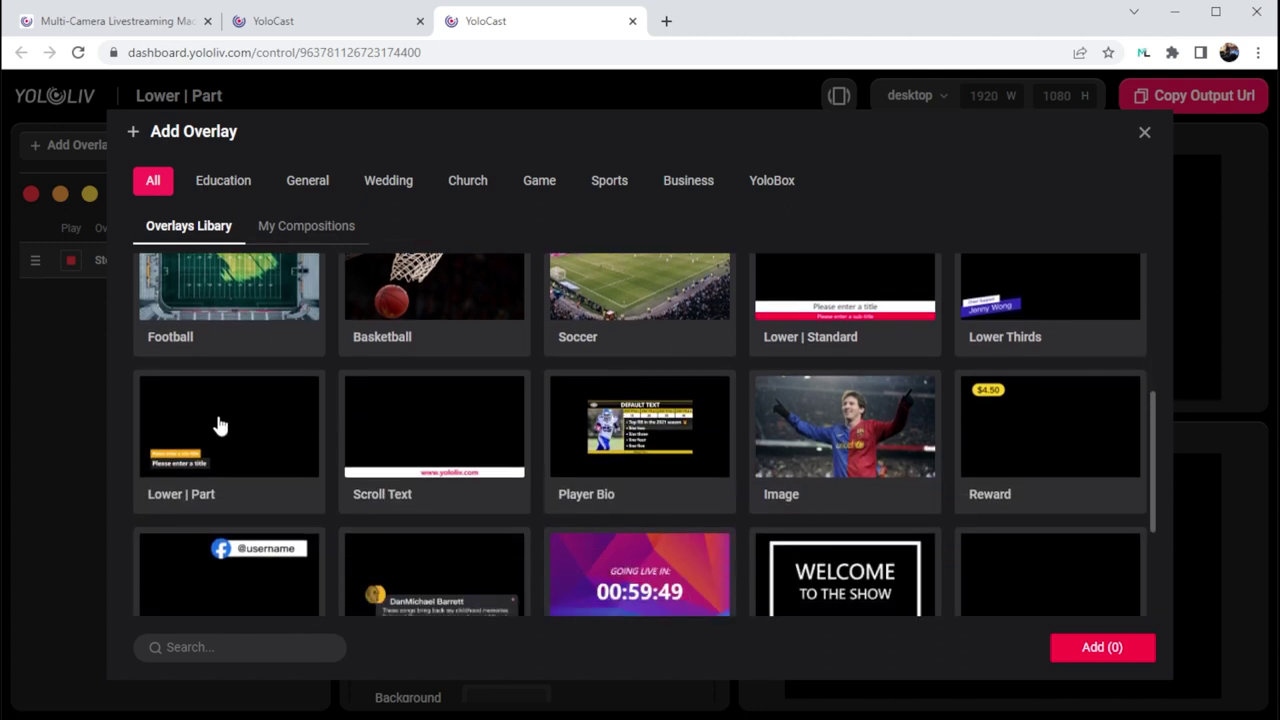
click(220, 426)
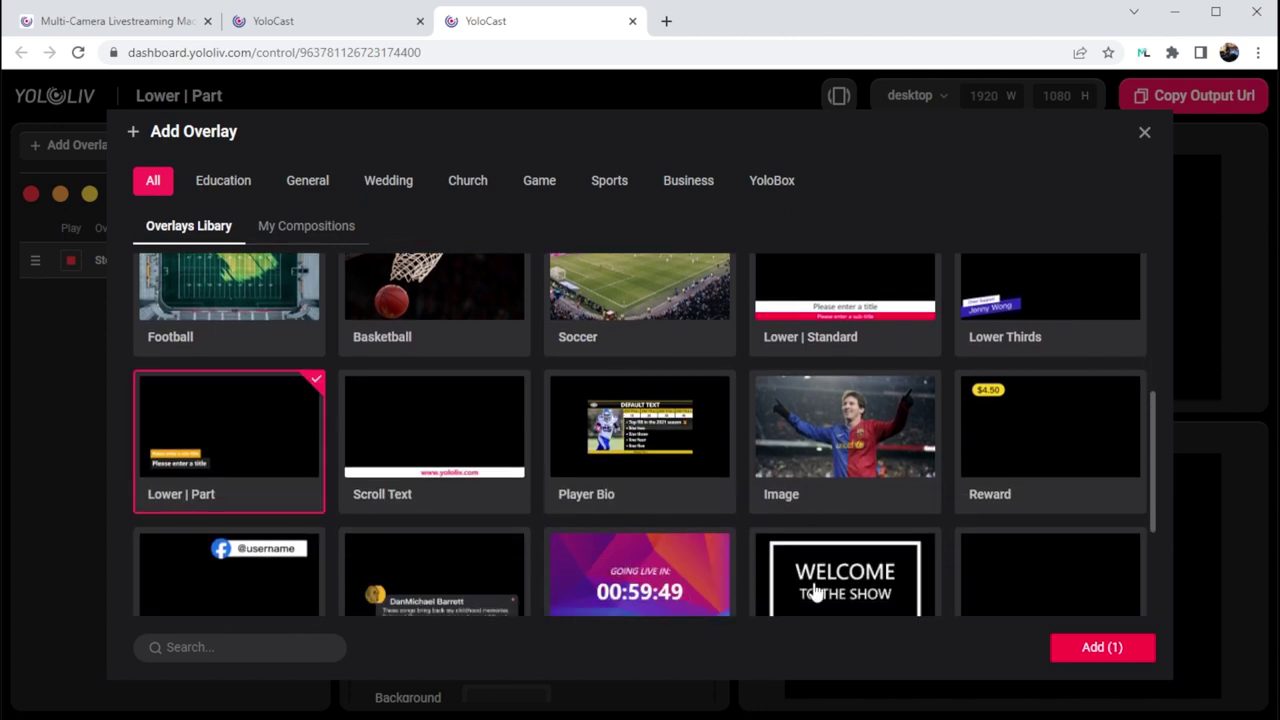
click(1090, 647)
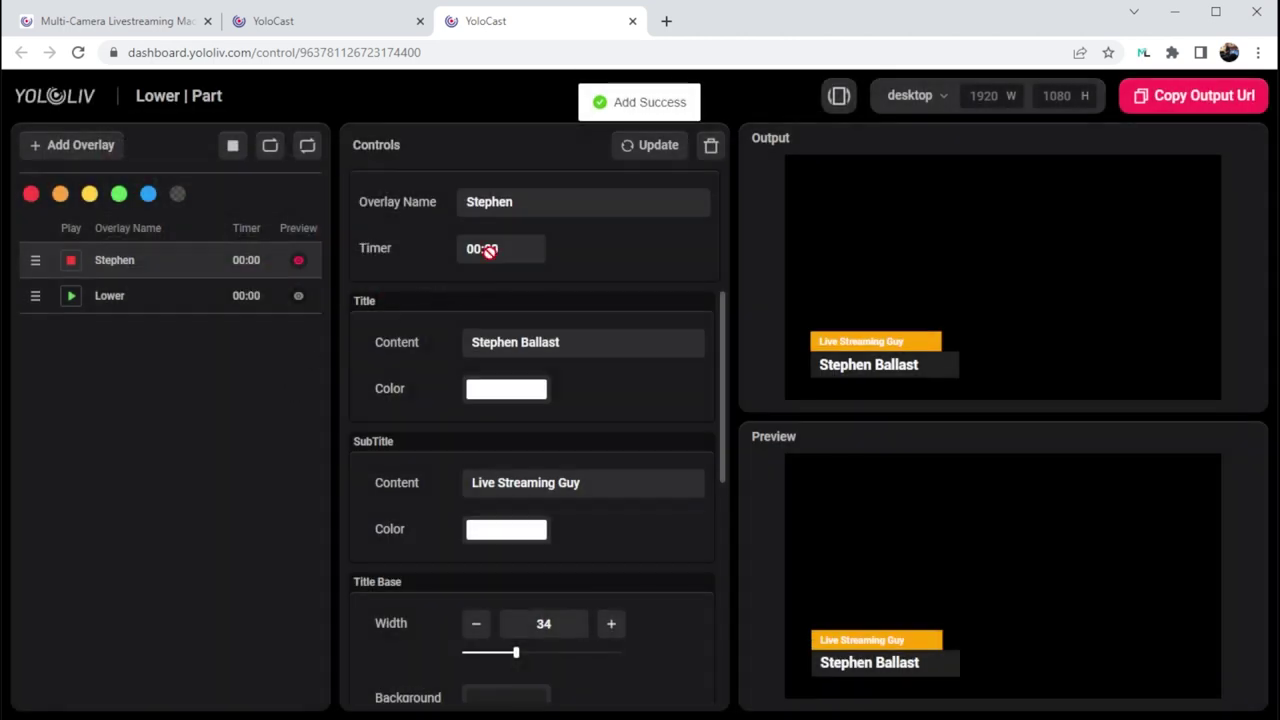
click(121, 298)
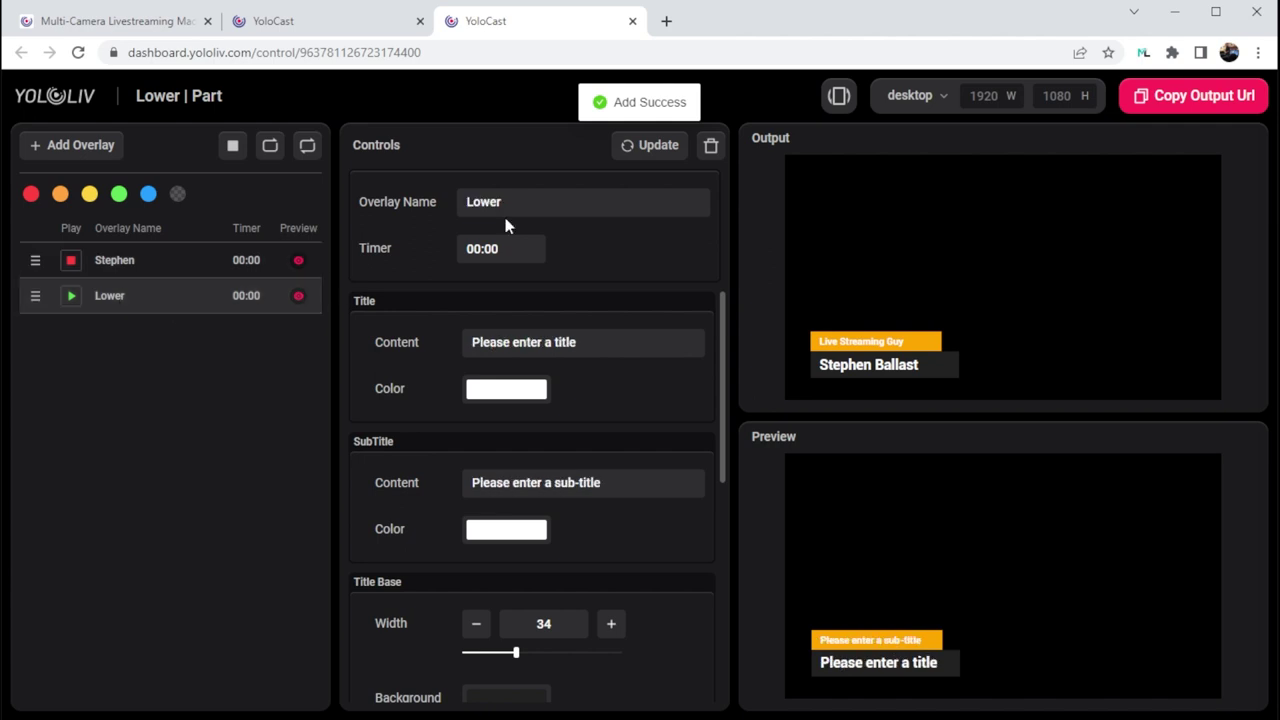
- Name the new overlay after the guest, subtitled 'Guest Speaker', and swap it on air for the presenter's
drag(506, 202, 383, 203)
text(John)
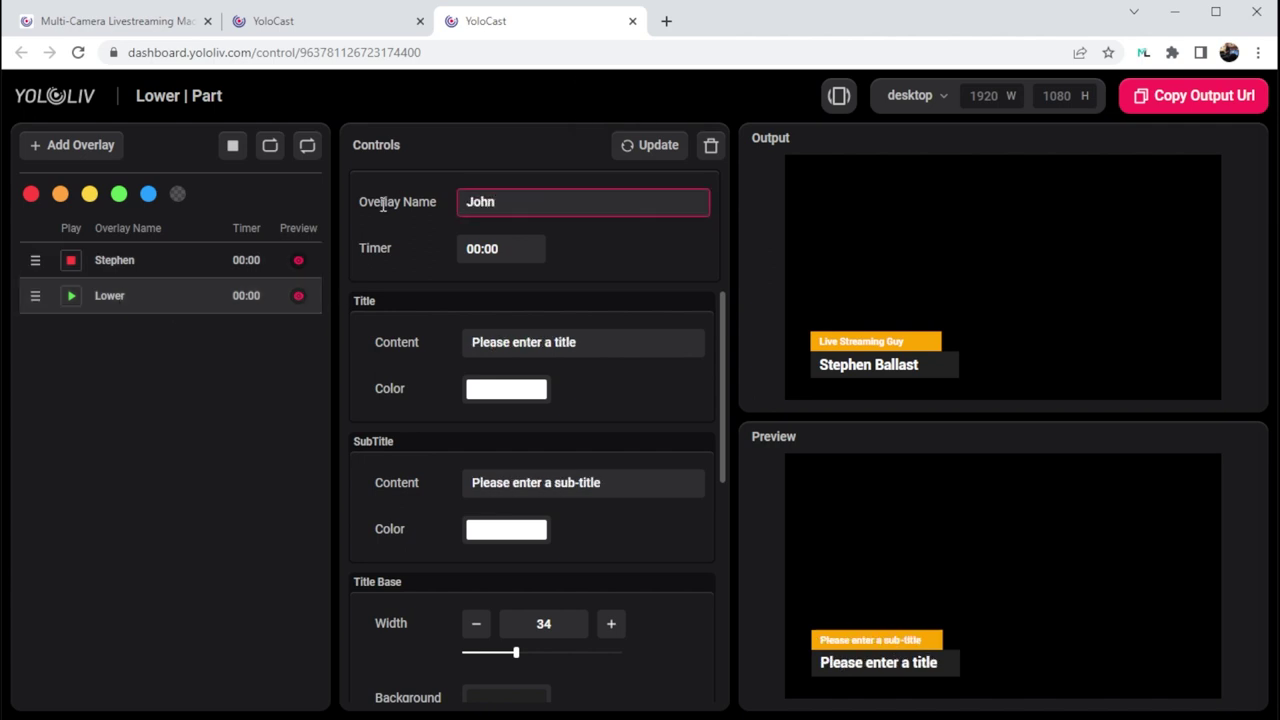
click(560, 342)
text(John Smith)
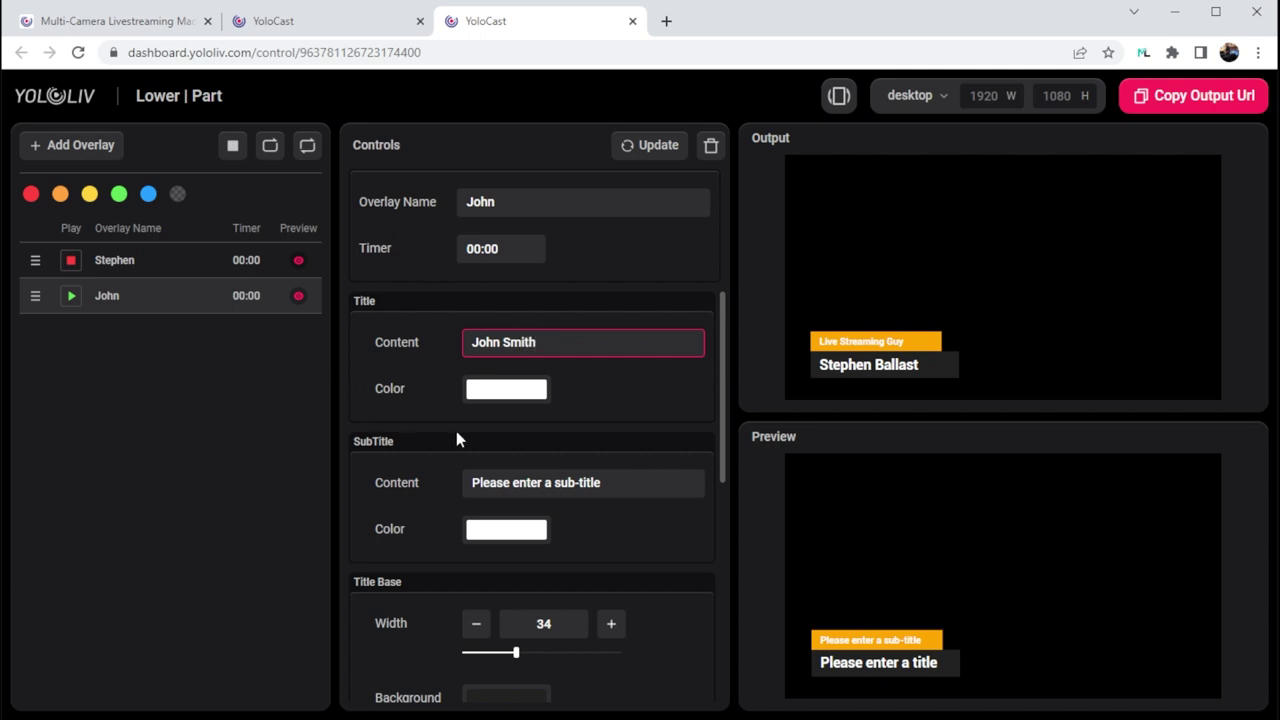
drag(614, 482, 382, 485)
text(Guest Speaker)
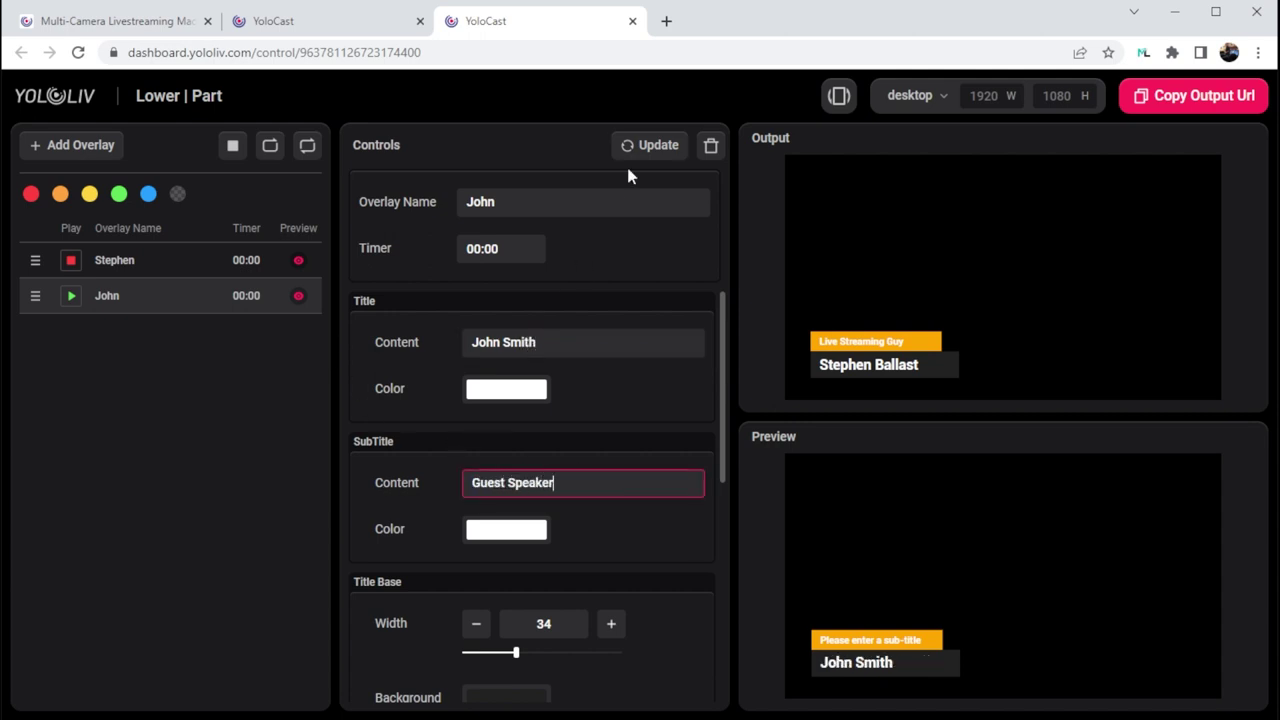
click(640, 148)
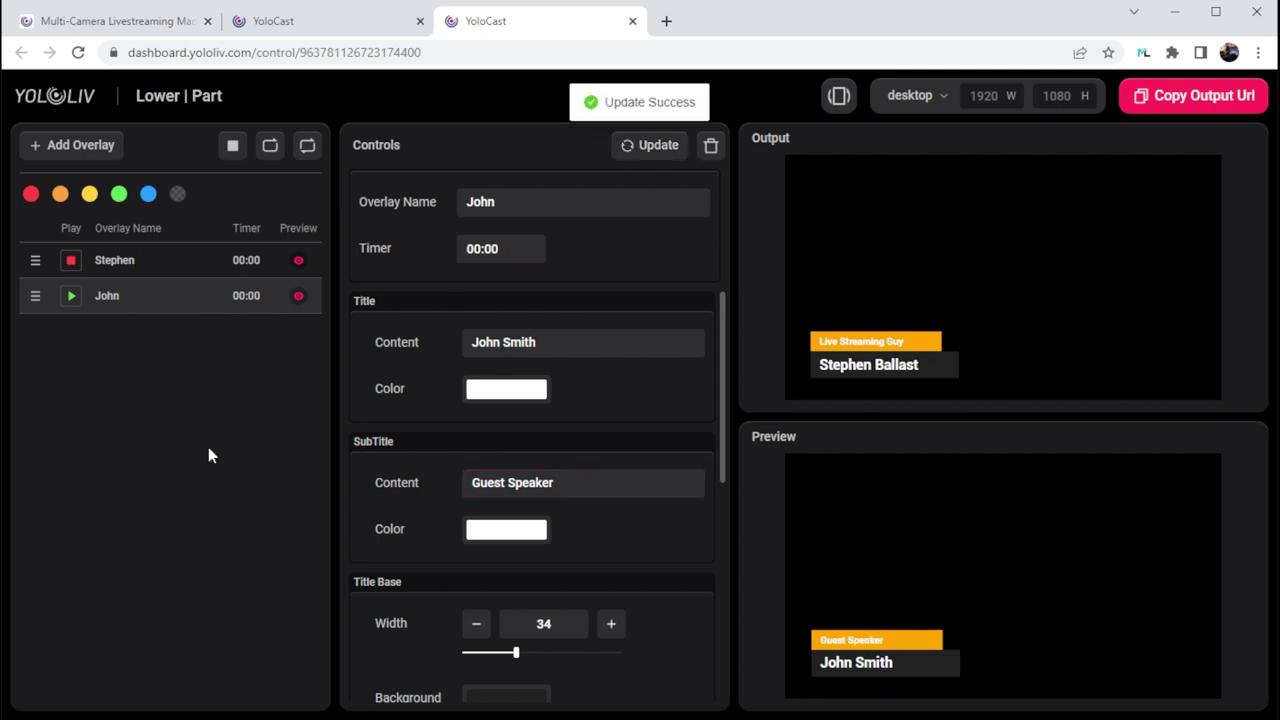
click(72, 262)
click(72, 295)
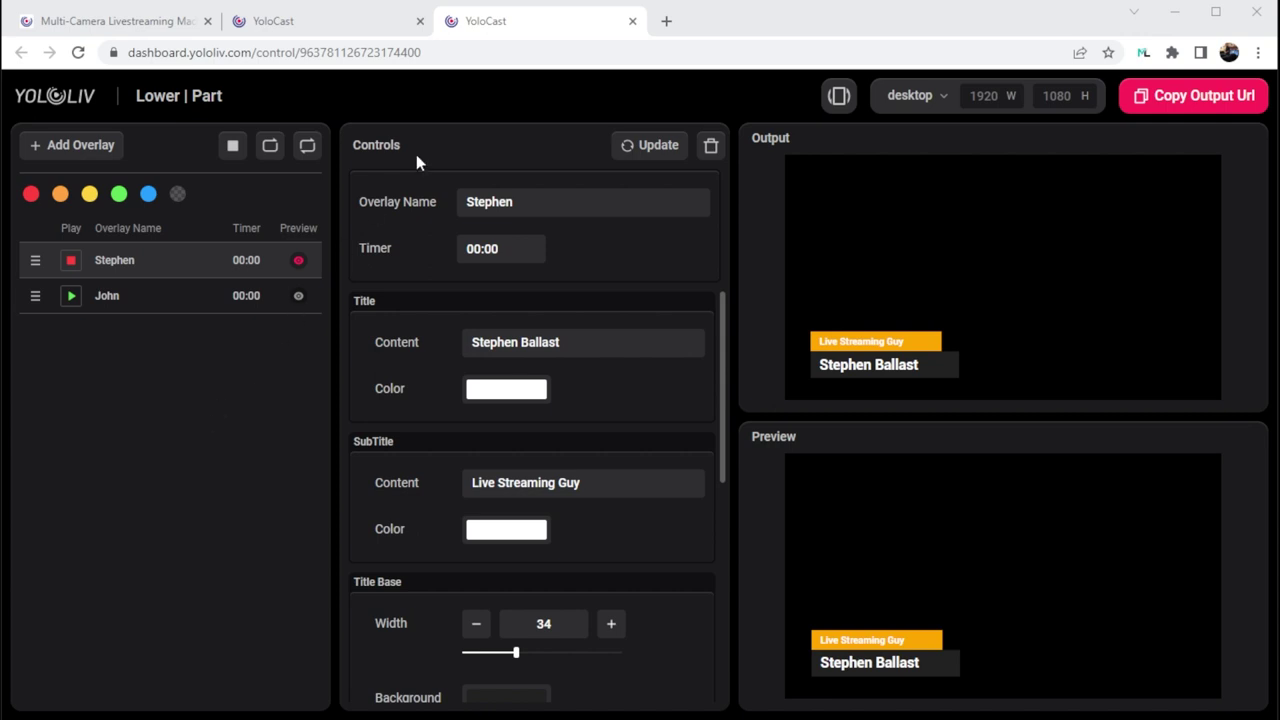
- Reopen the Lower | Part overlay controls and take the presenter's lower third off air
click(632, 20)
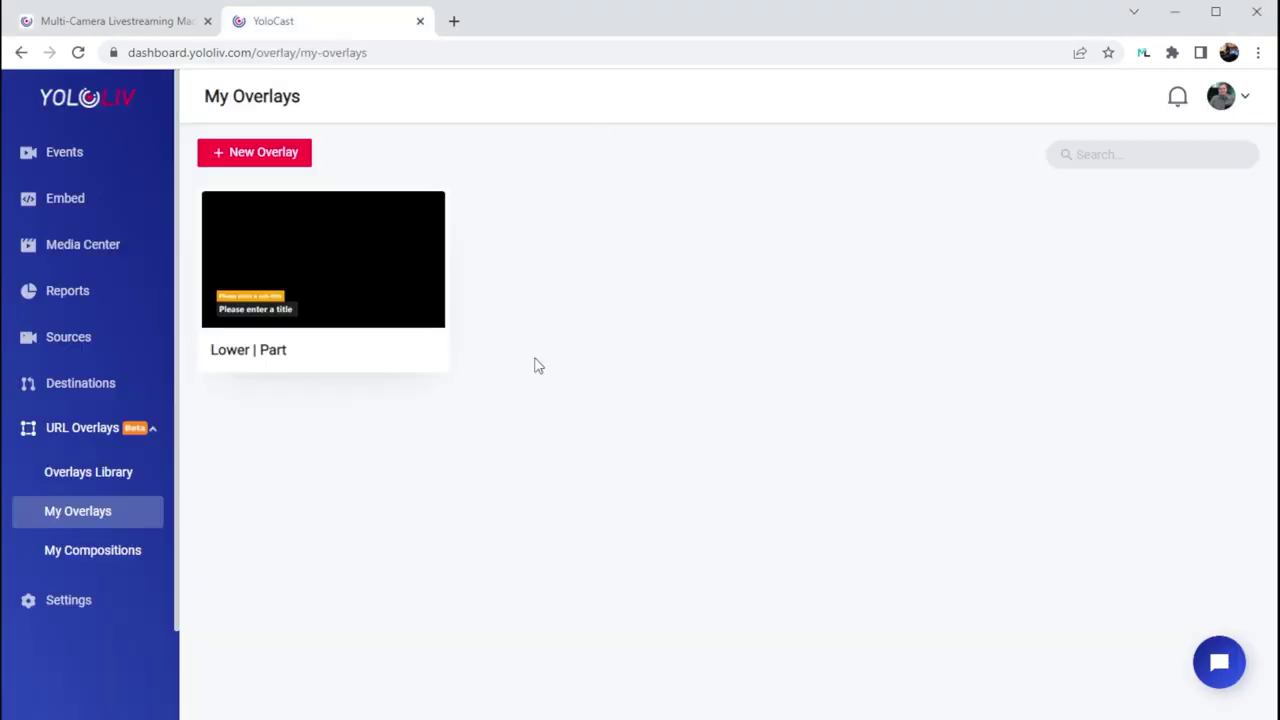
mouse_move(310, 345)
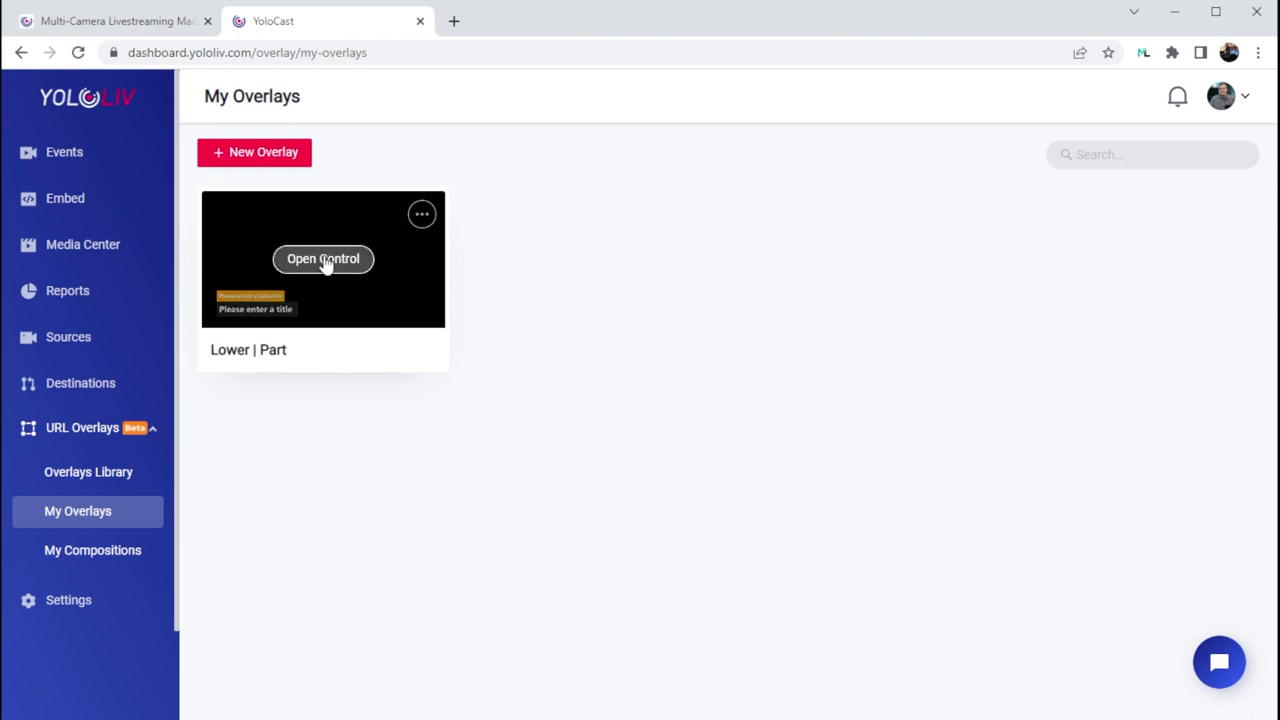
click(323, 259)
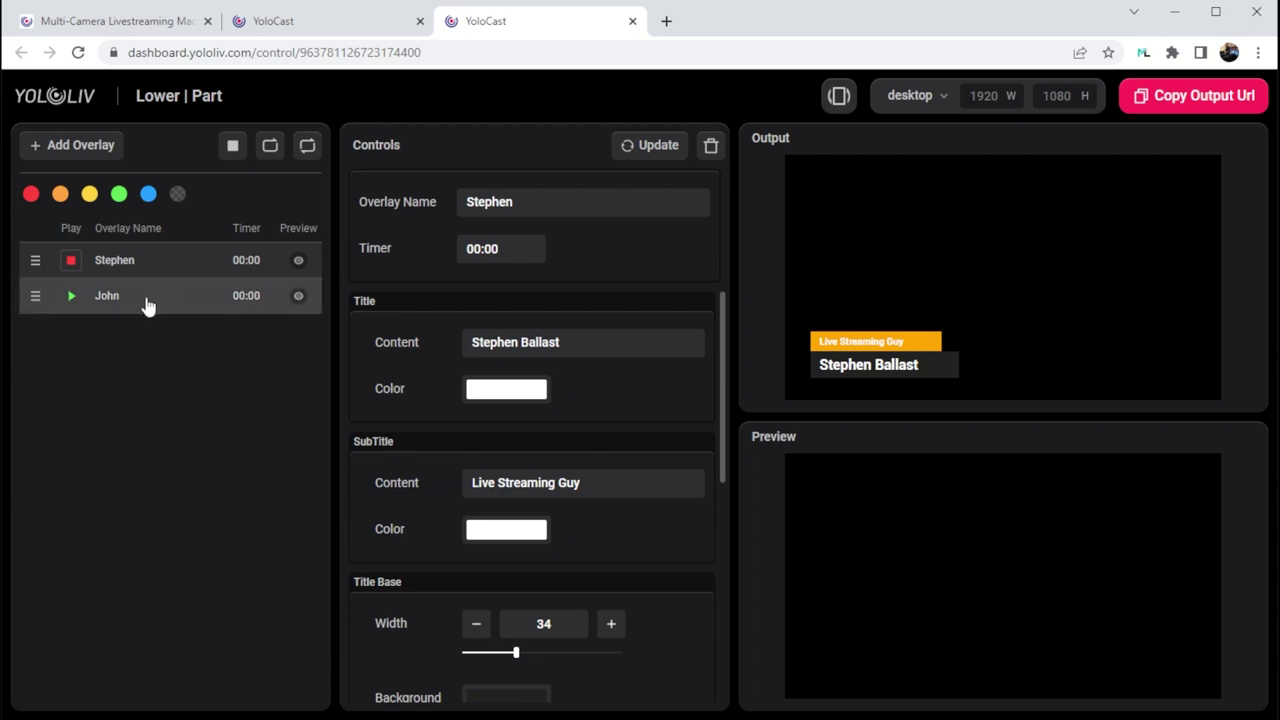
click(71, 260)
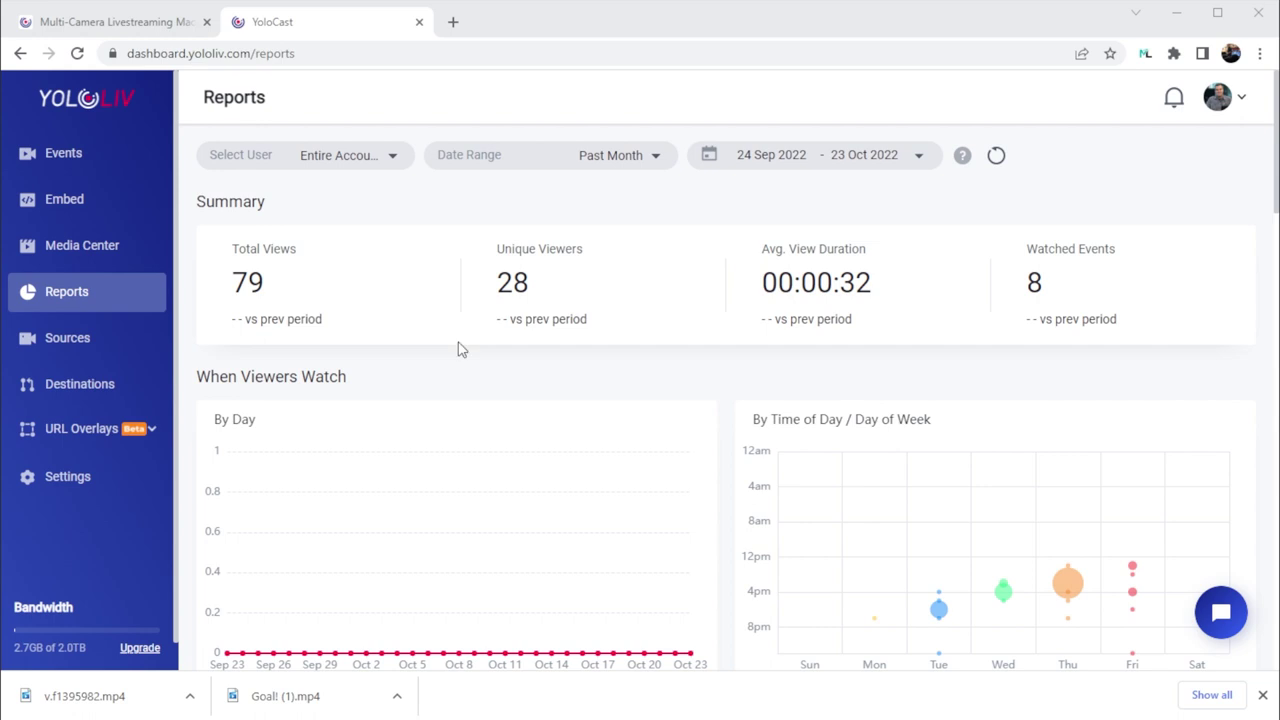
- Review the monthly viewer reports, keeping the 24 Sep – 23 Oct 2022 date range
scroll(460, 348, down, 5)
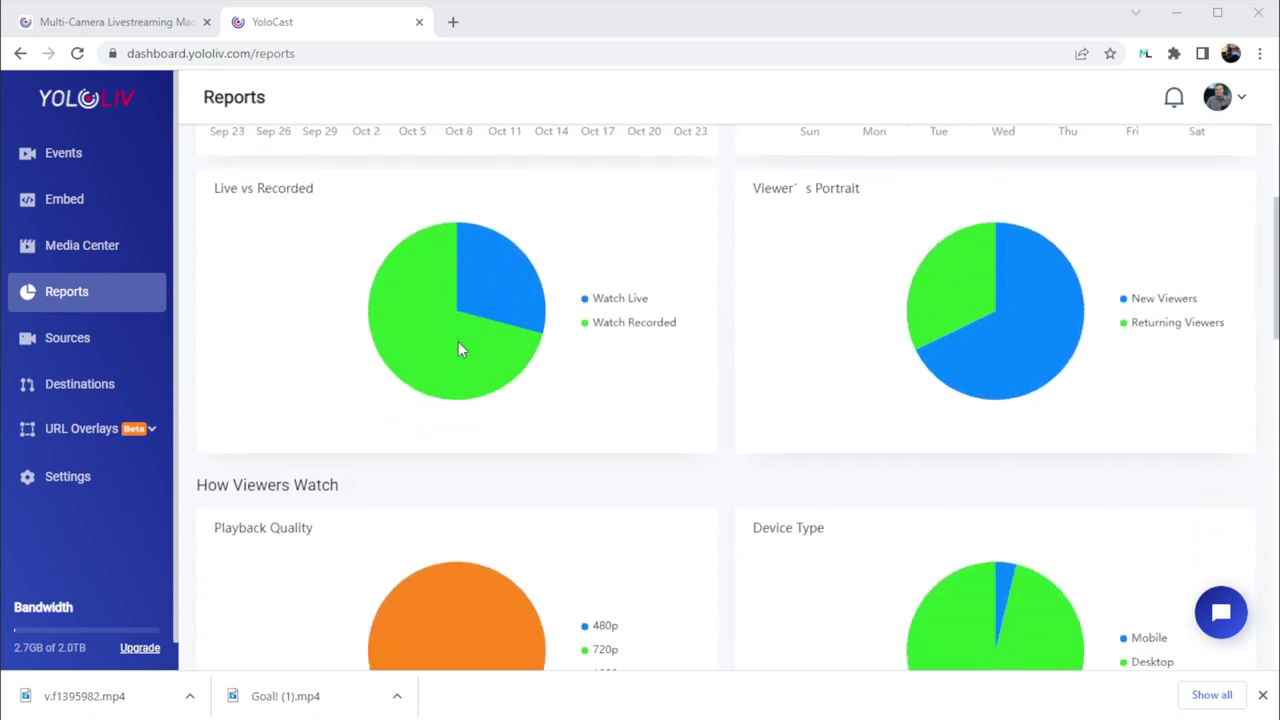
scroll(458, 349, down, 3)
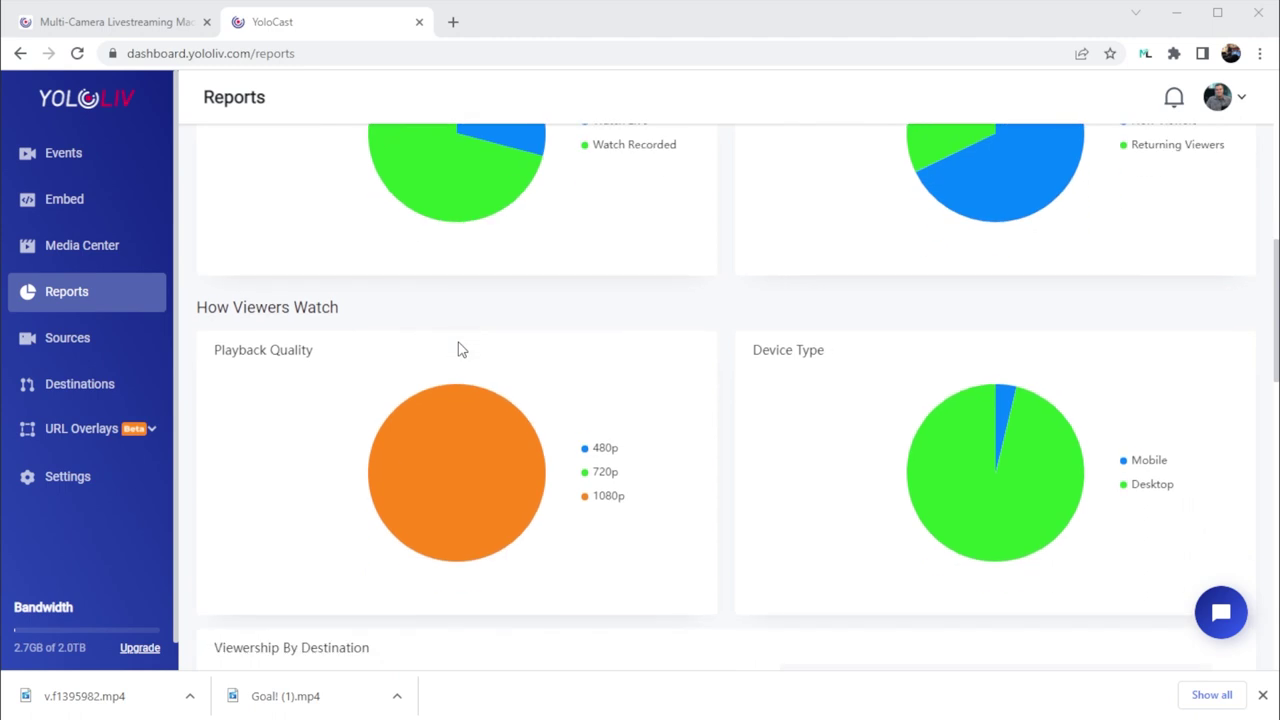
scroll(460, 349, down, 3)
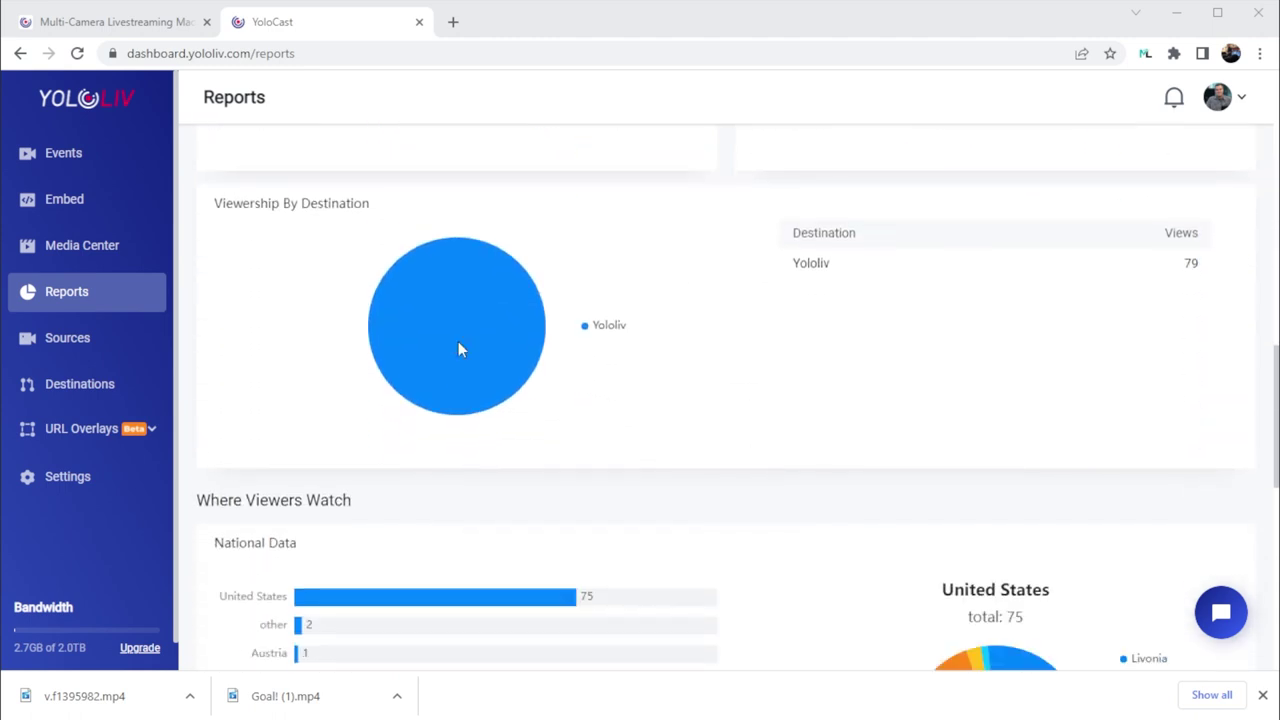
scroll(460, 349, down, 2)
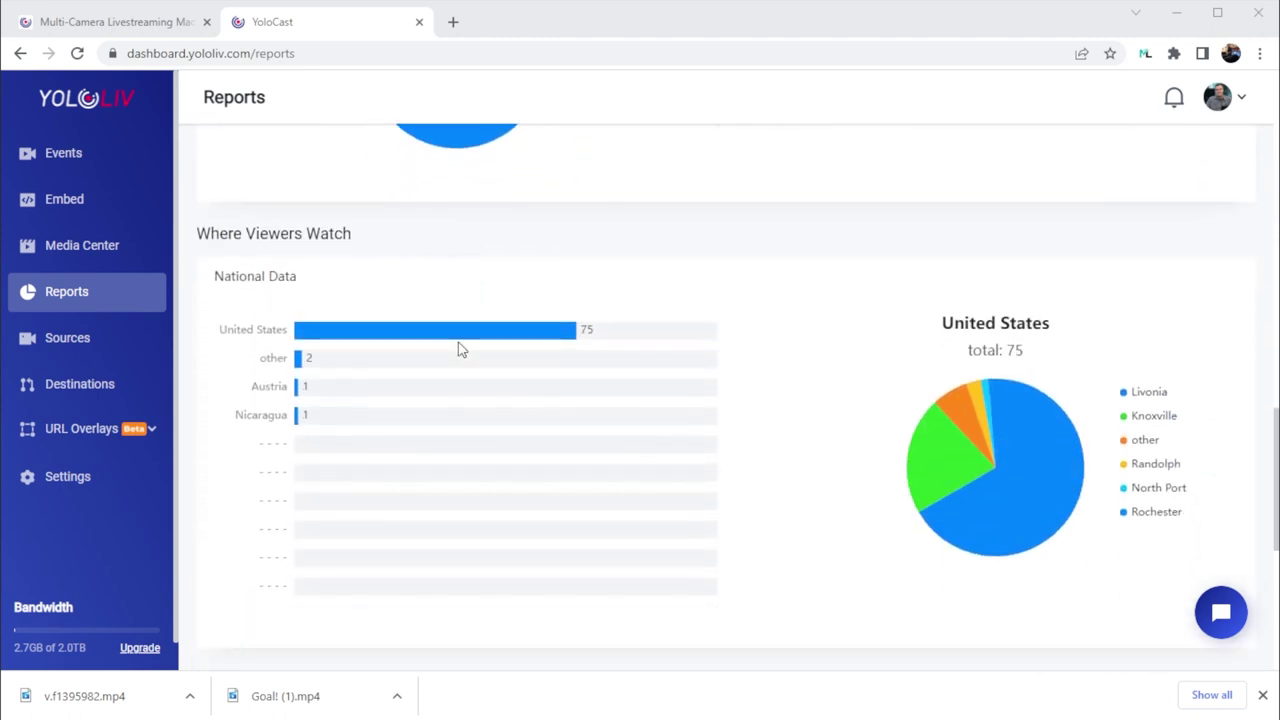
scroll(460, 349, down, 1)
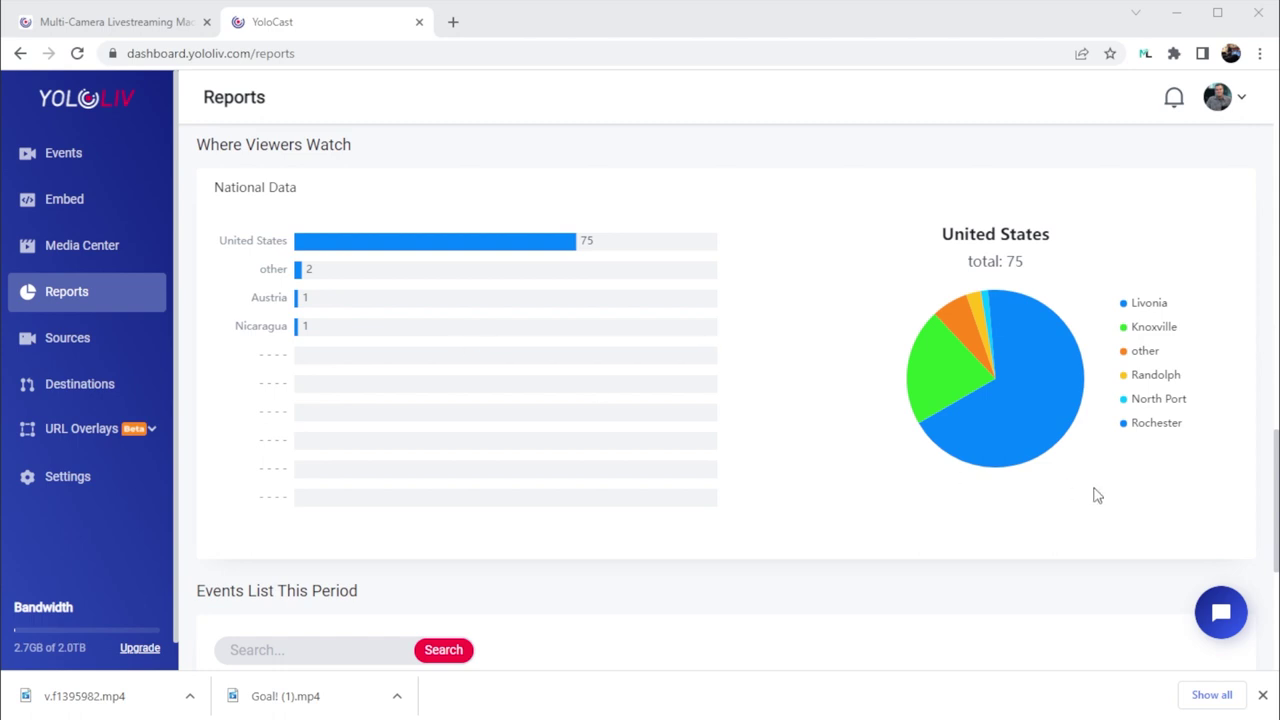
drag(1274, 508, 1256, 117)
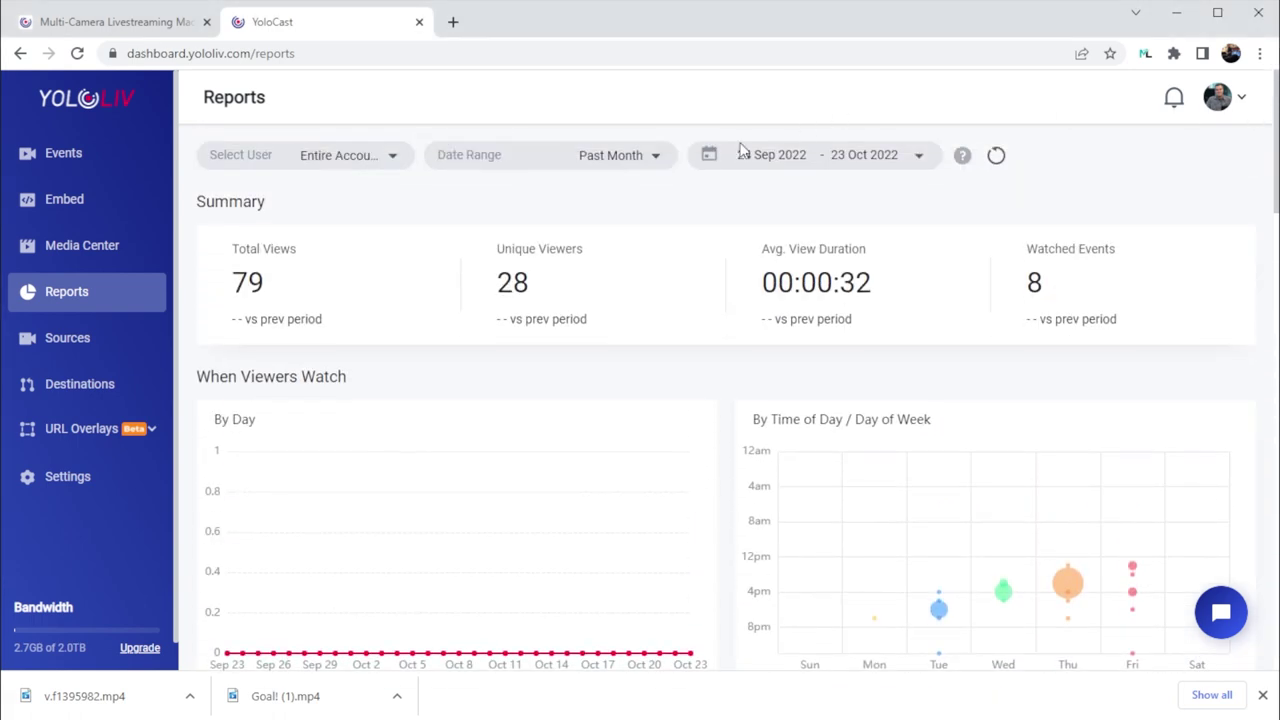
click(656, 160)
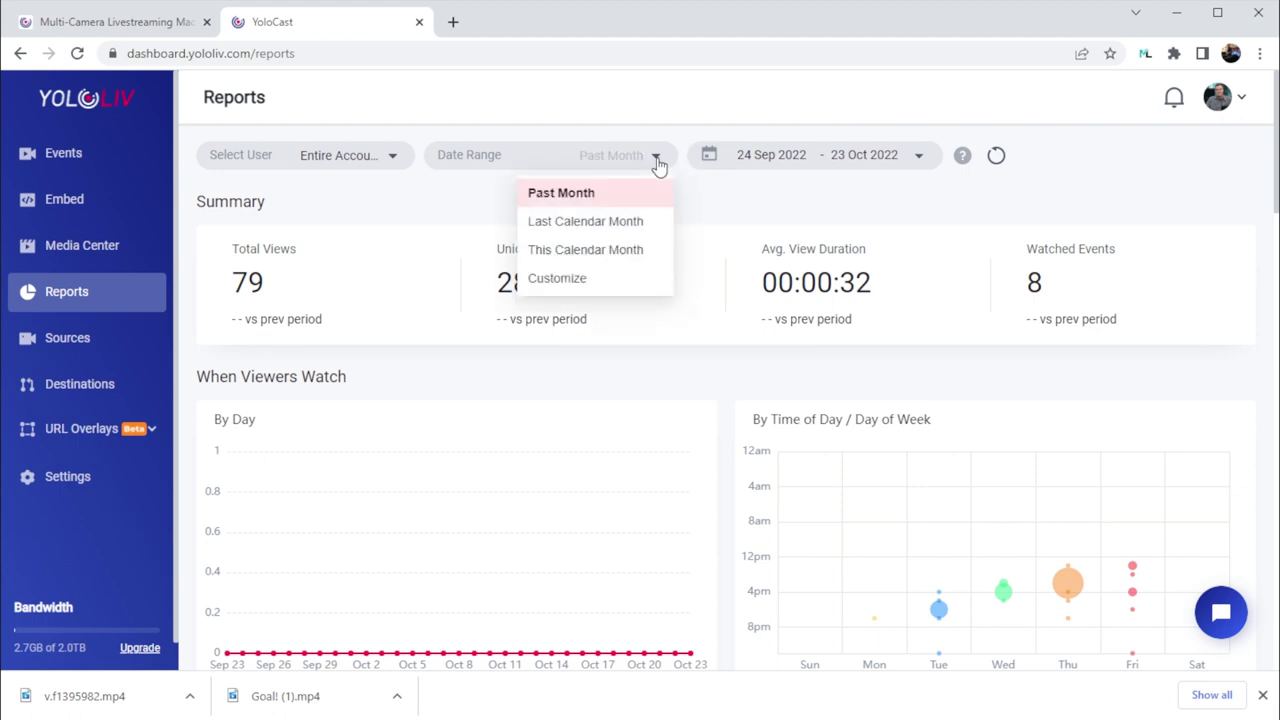
click(921, 163)
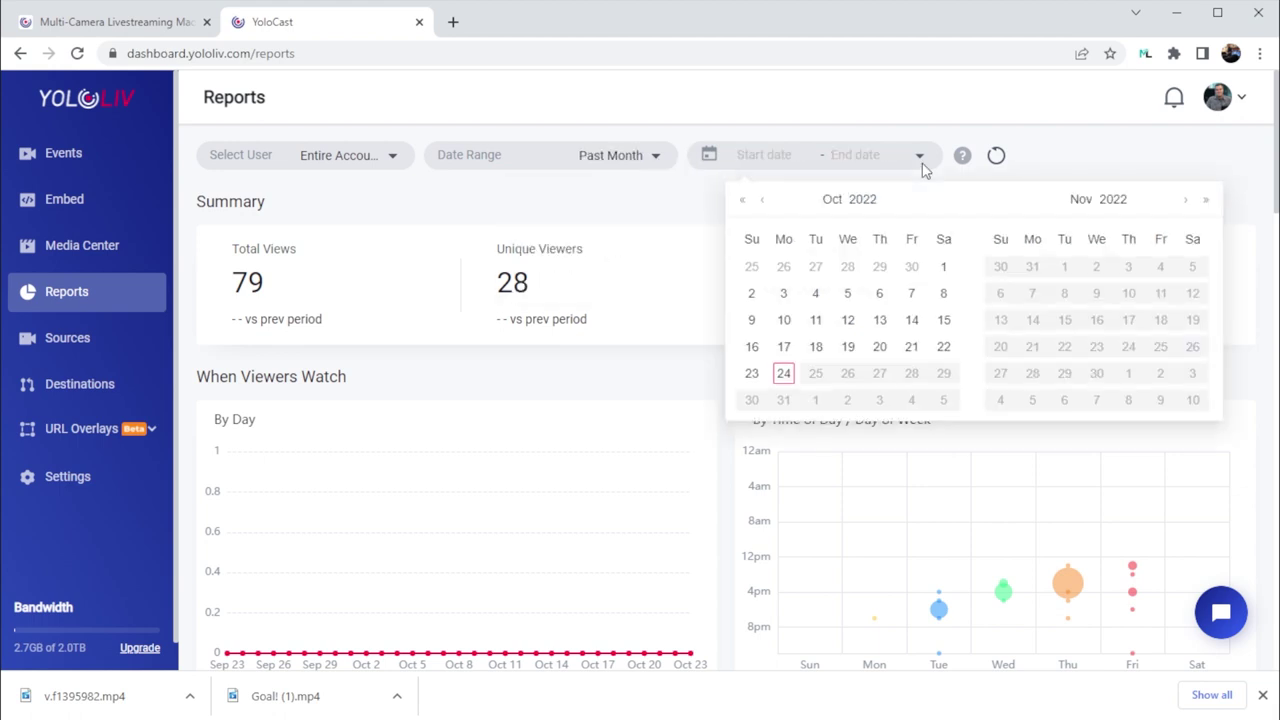
click(678, 196)
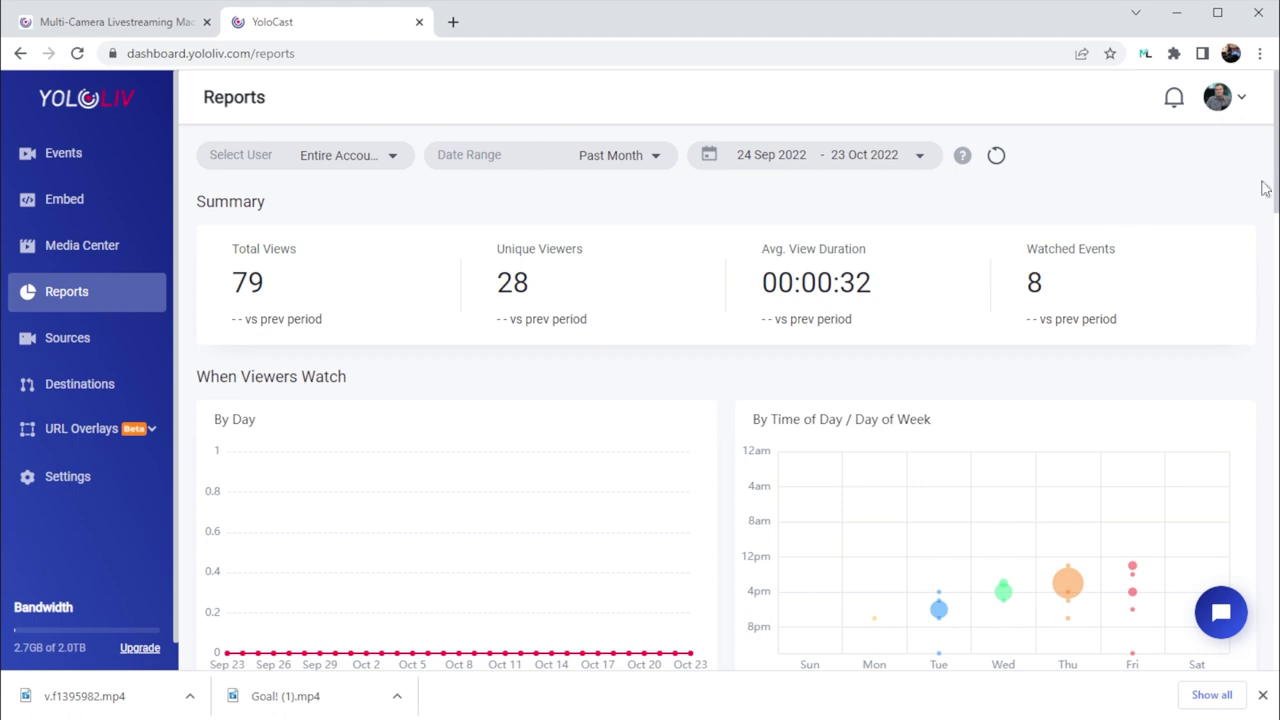
- Open the auto start event's detailed report, then go to the account settings
drag(1276, 183, 1250, 655)
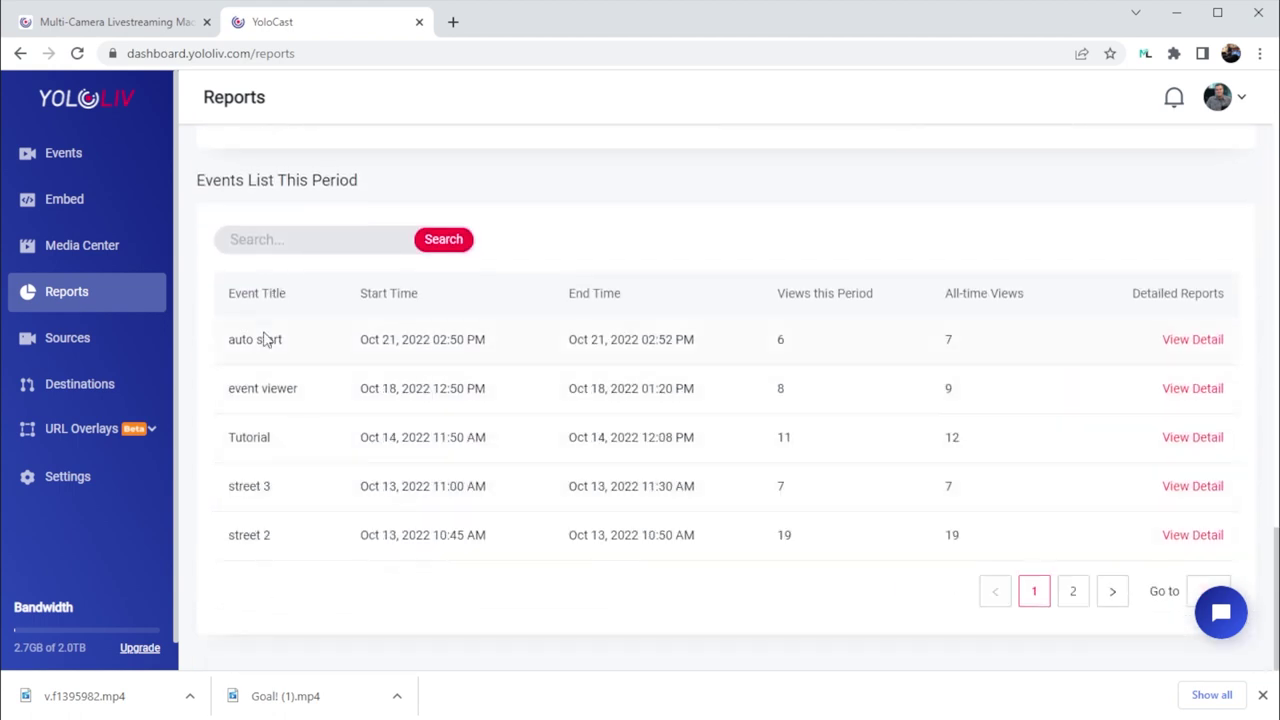
click(1180, 340)
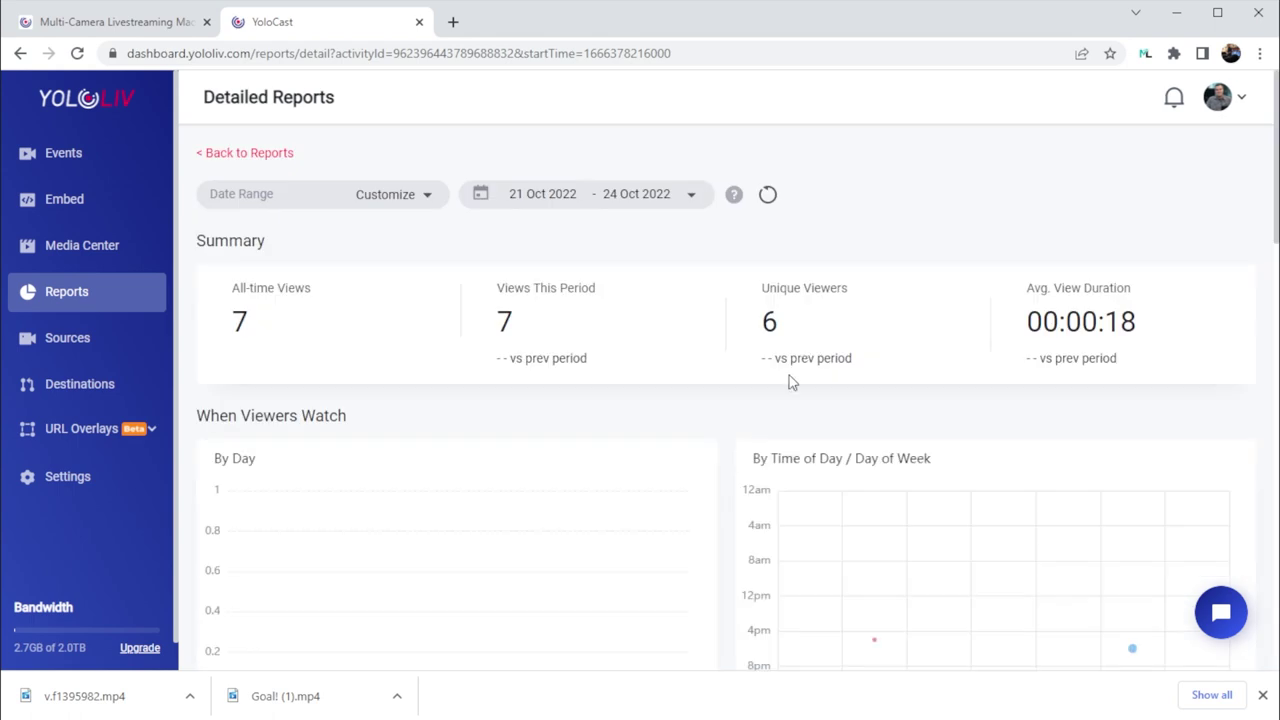
click(67, 476)
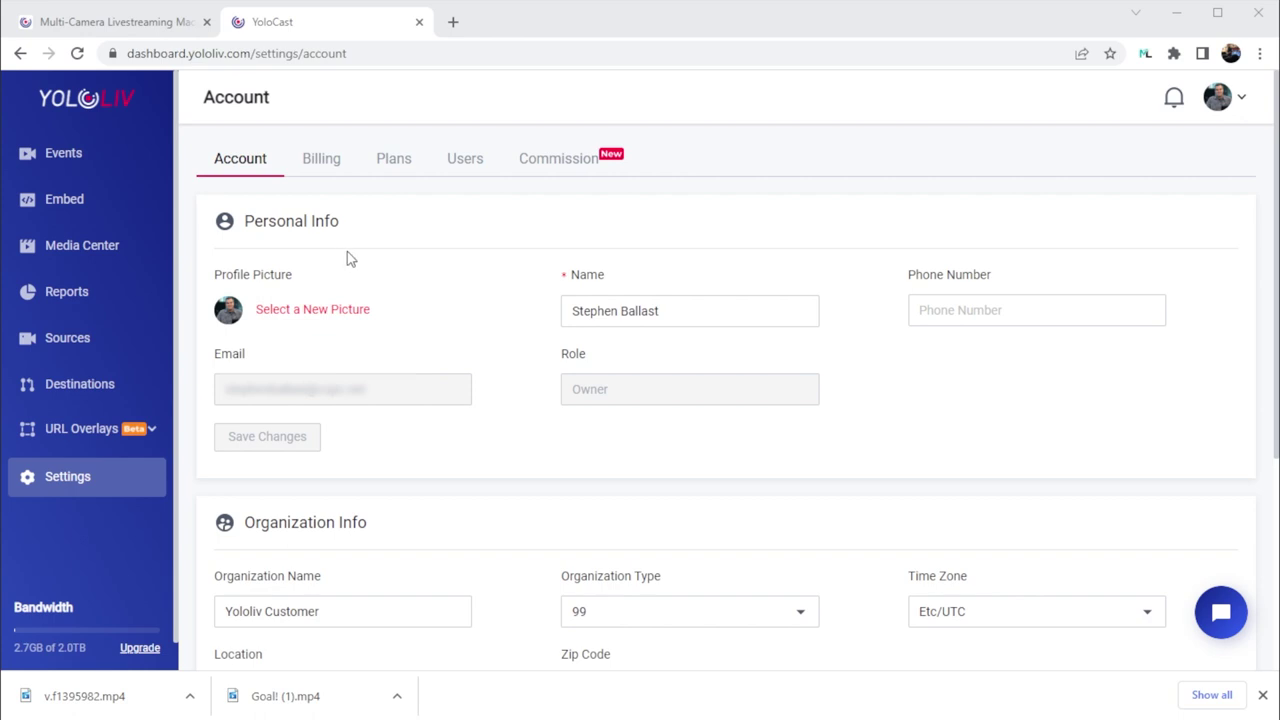
- Look over the Billing and Plans pages, then open the account's Users list
click(322, 160)
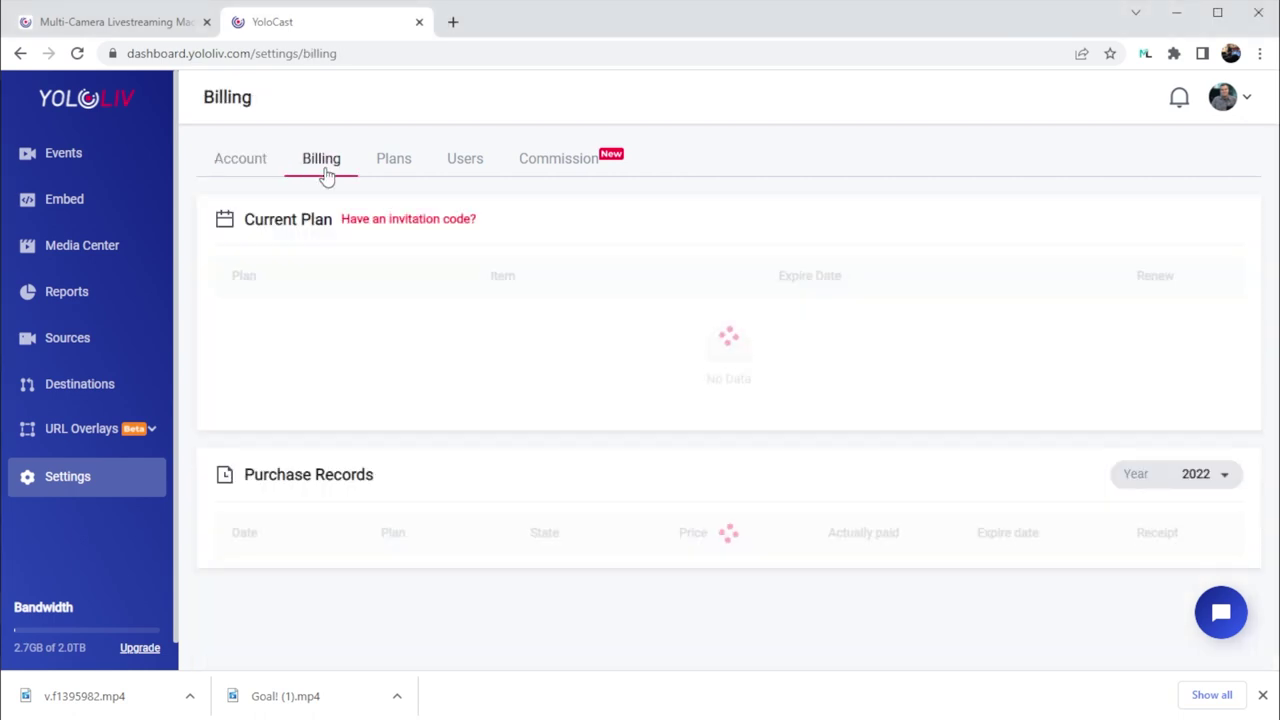
click(405, 170)
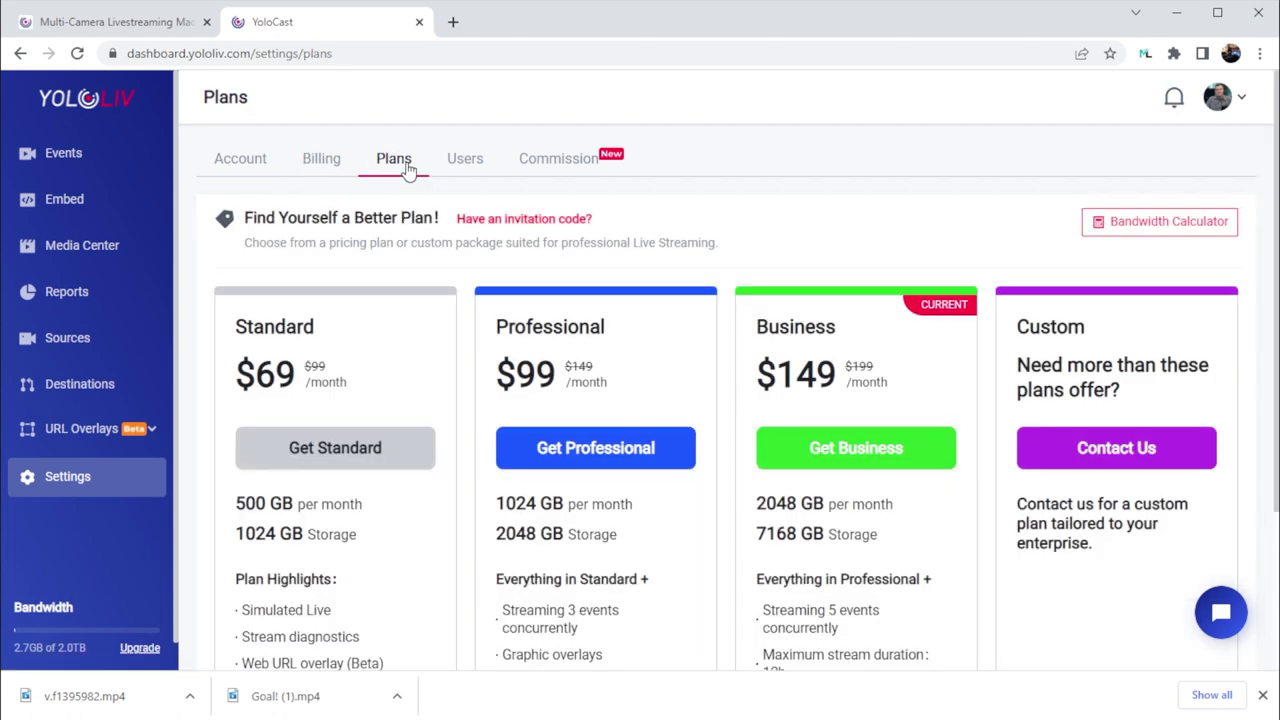
click(472, 168)
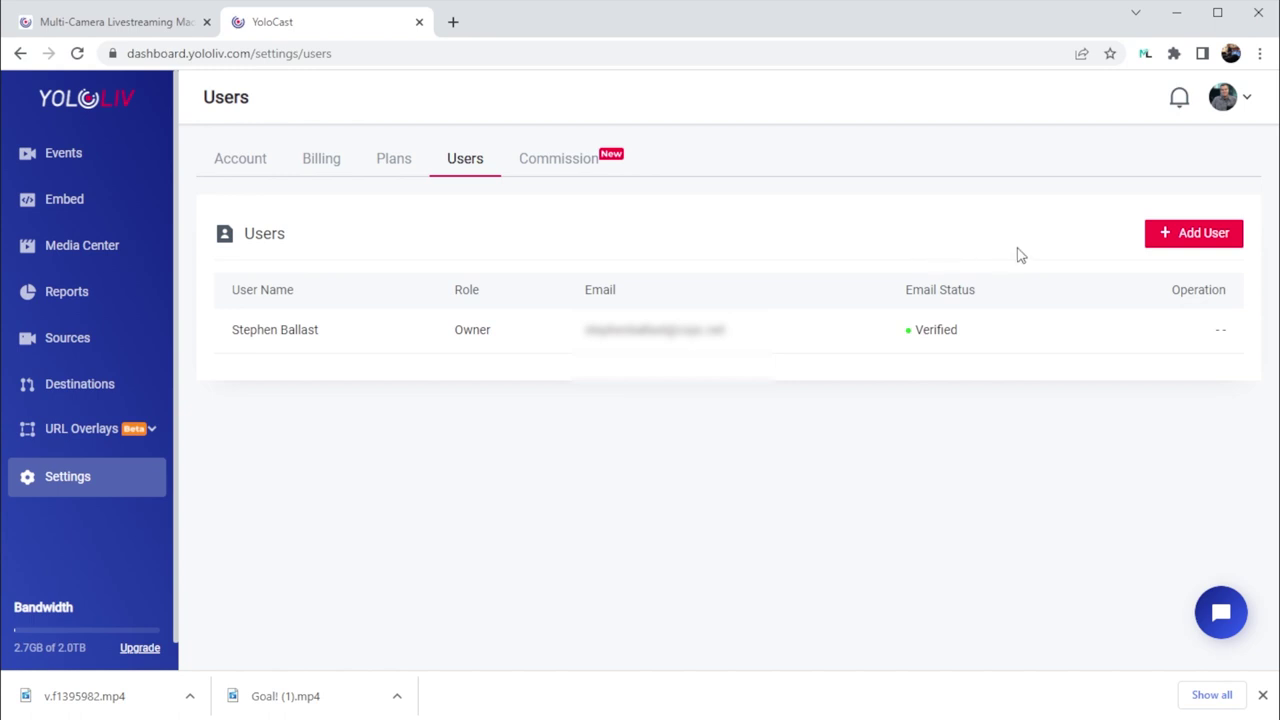
- Add a new user with the user's full name, e-mail address and a password, and save
click(1174, 246)
click(562, 229)
text(Jo)
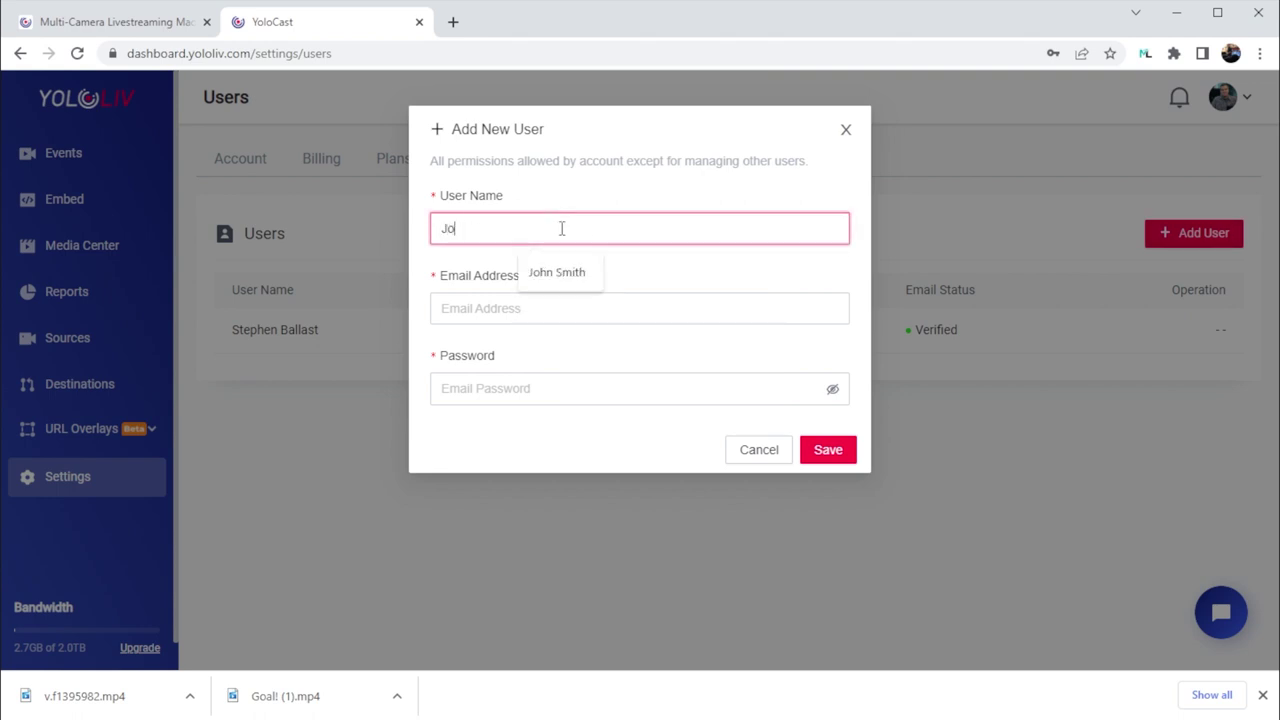
text(hn Smith)
key(Tab)
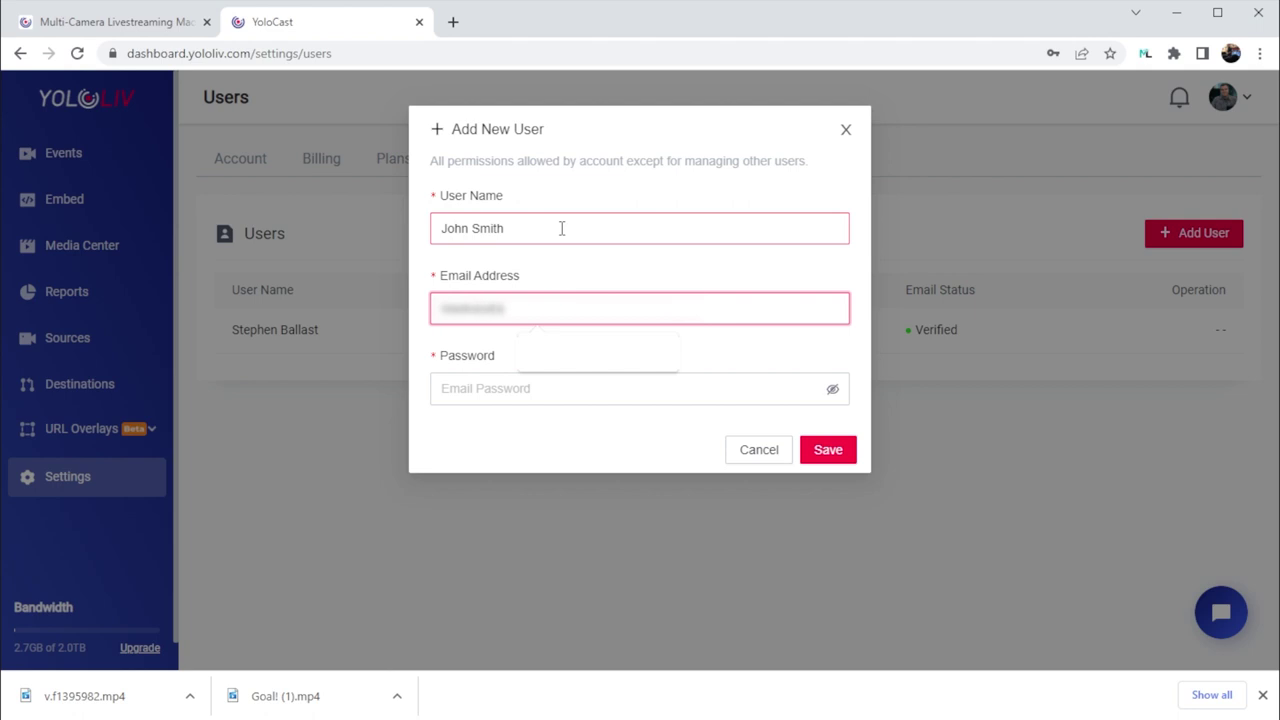
key(Tab)
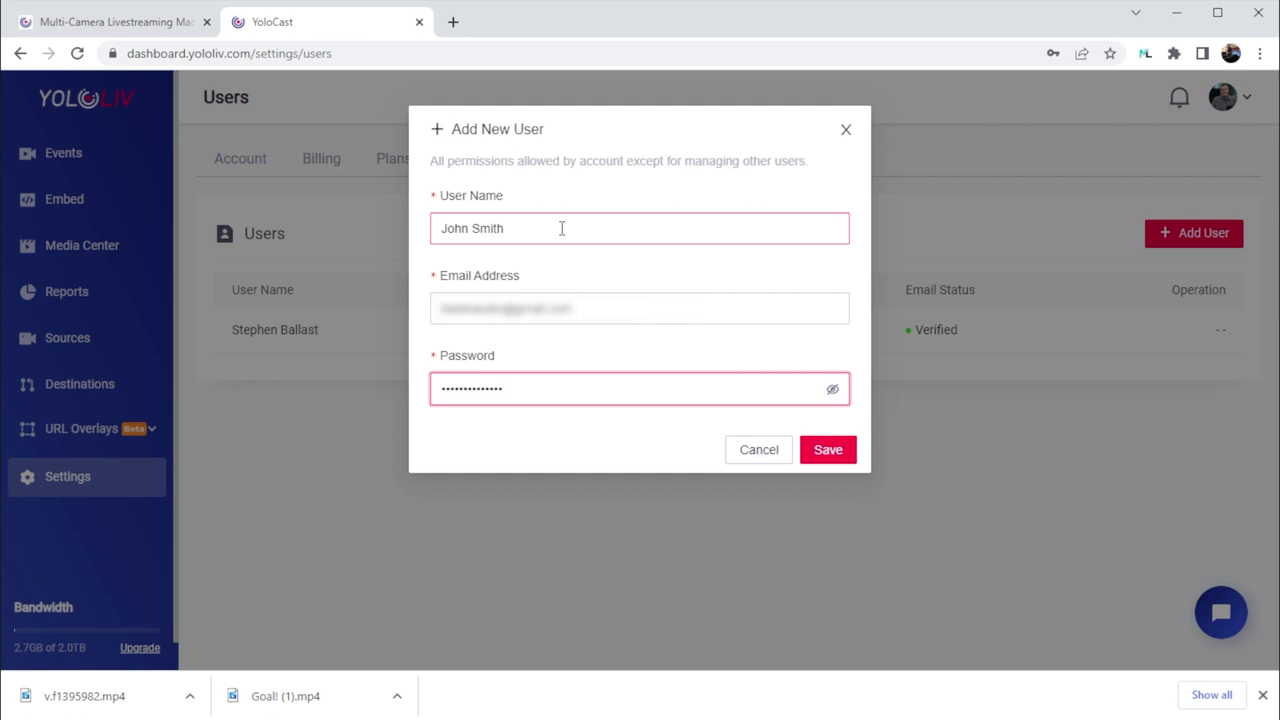
click(815, 453)
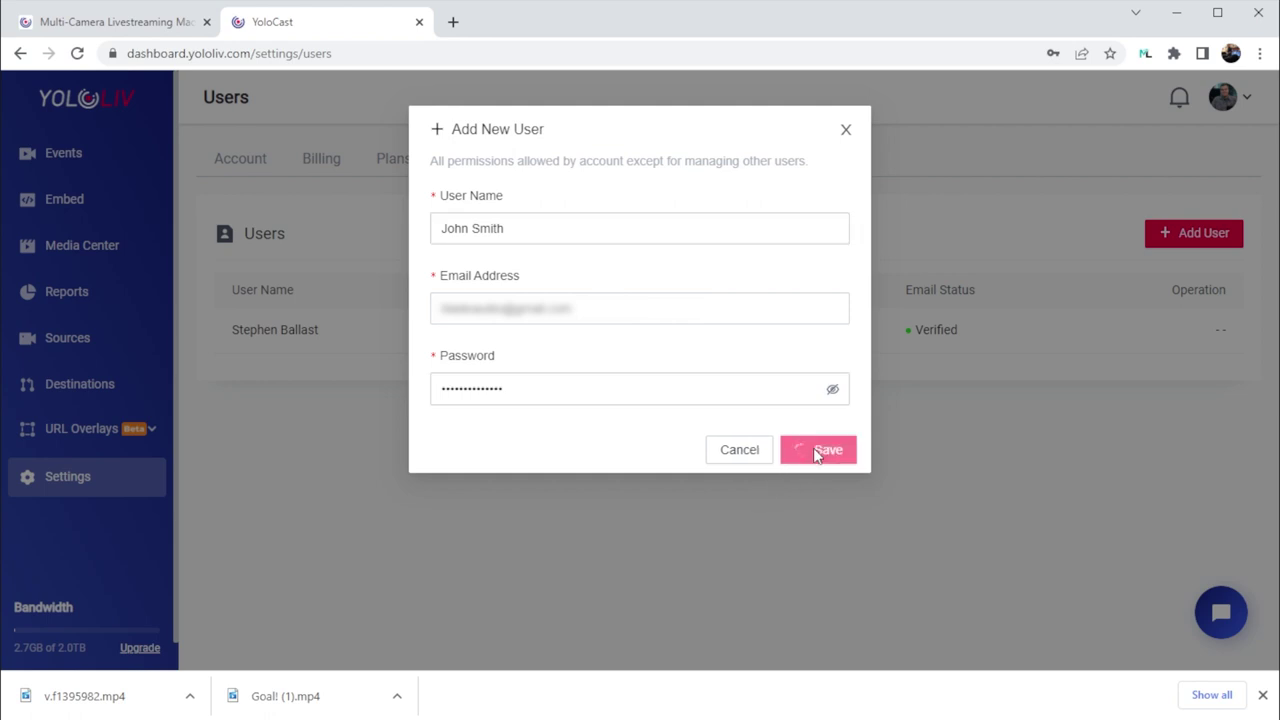